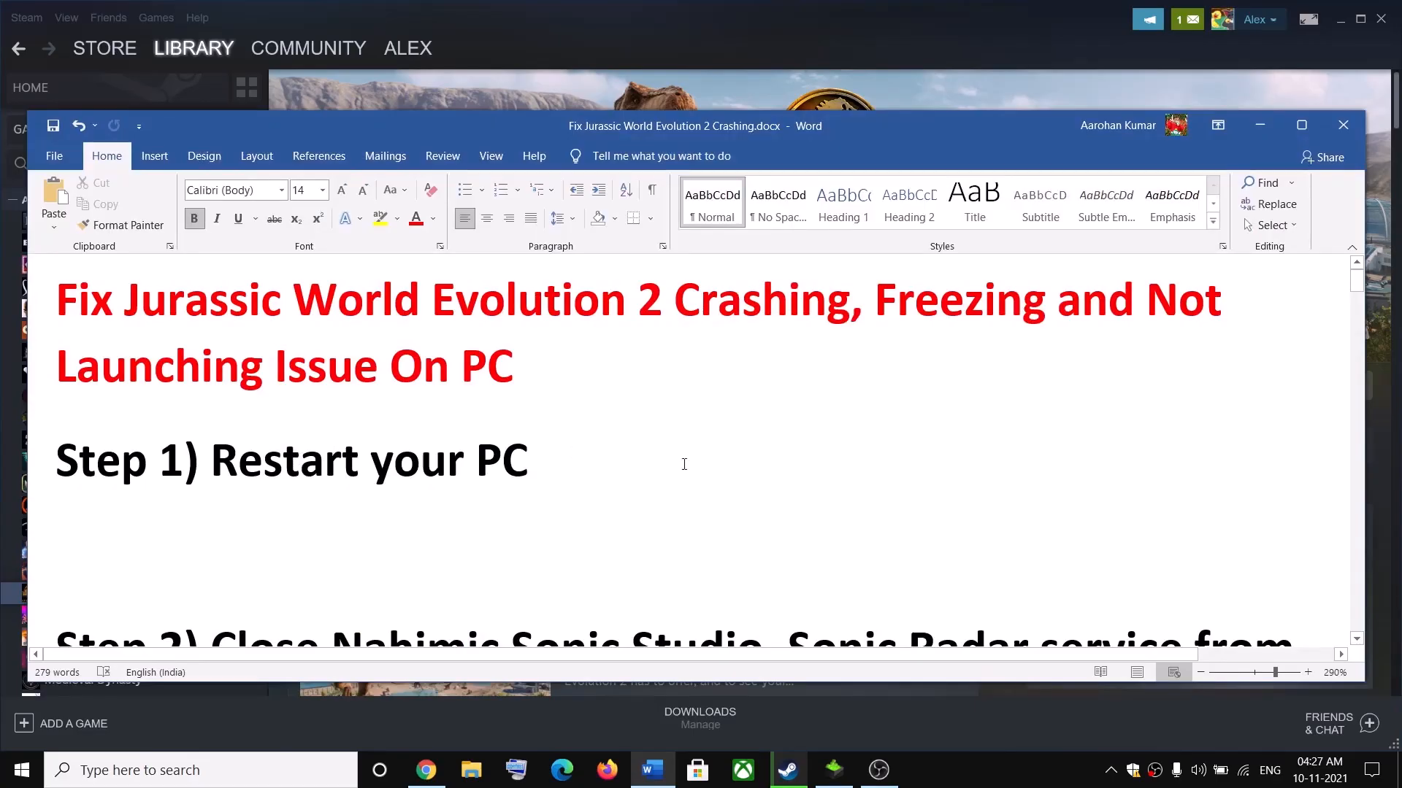
Highlight the Step 1 "Restart your PC" instruction and look at the Windows power option without restarting
drag(684, 464, 210, 464)
click(1259, 126)
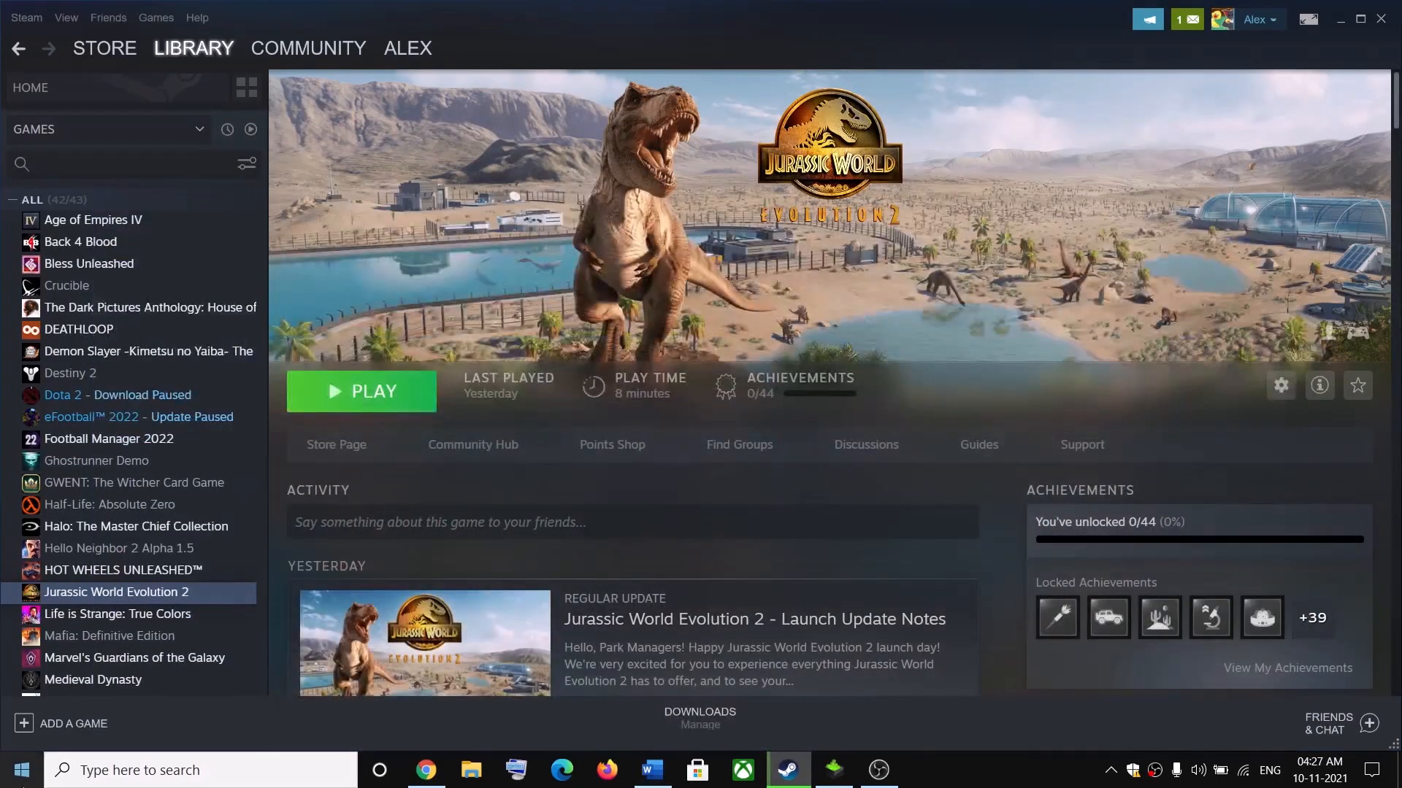
click(22, 770)
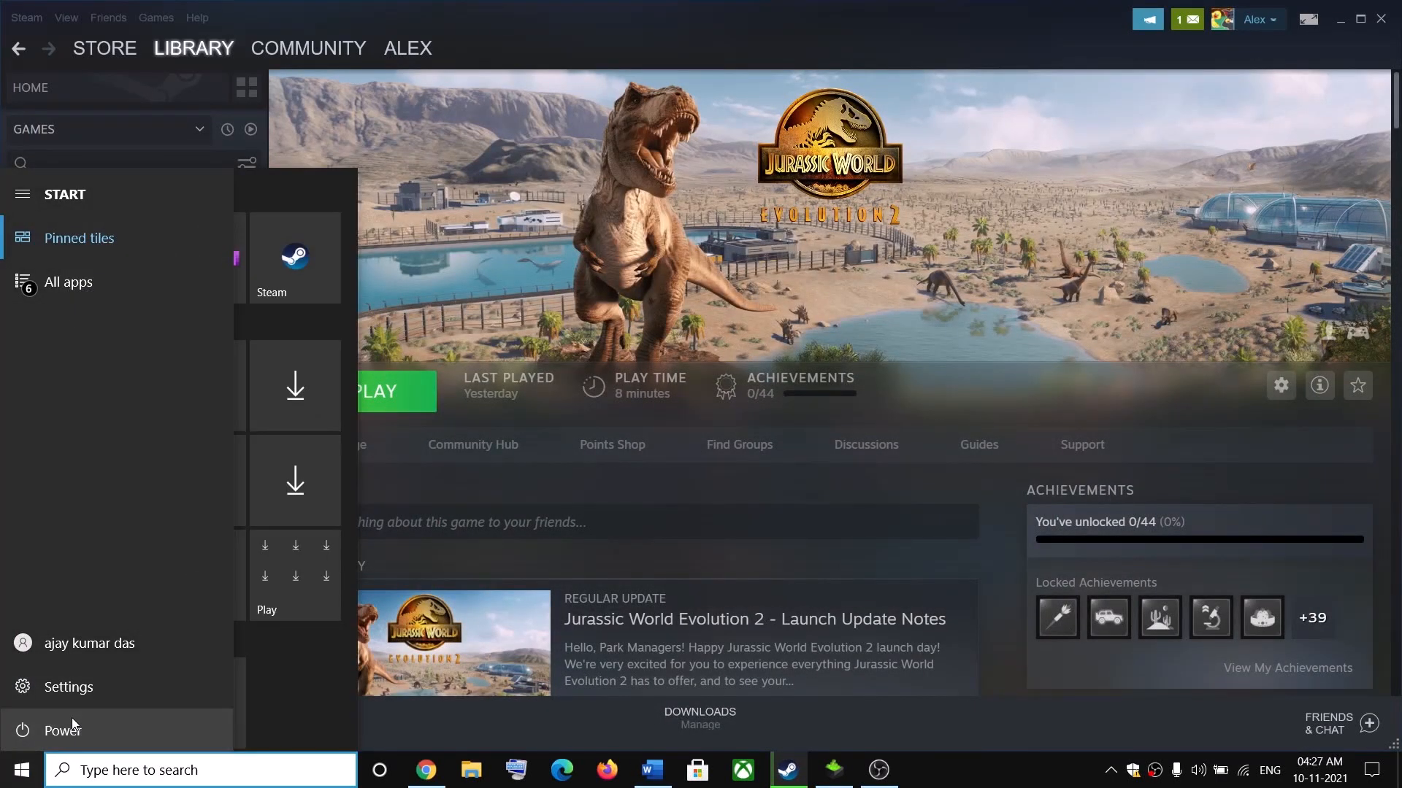
click(72, 719)
key(Escape)
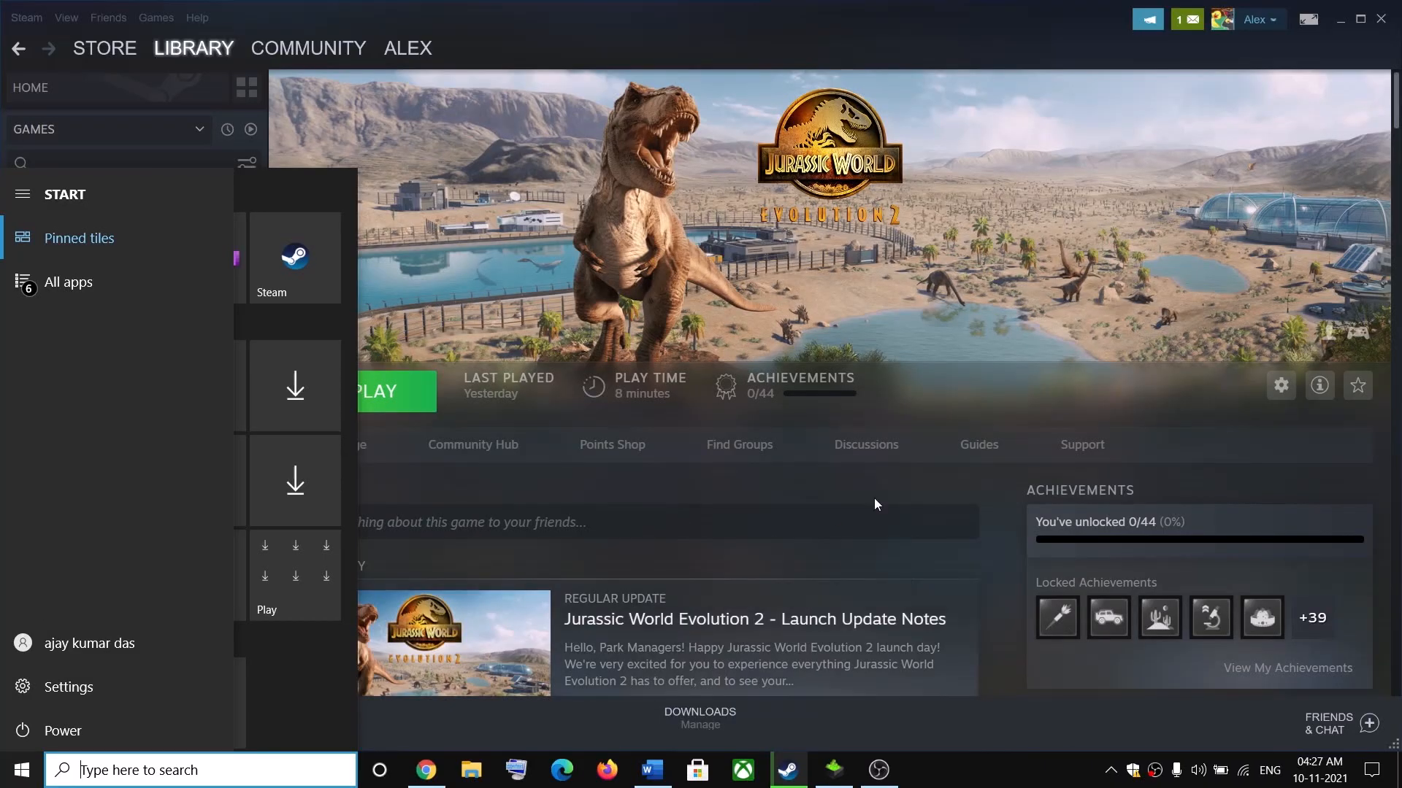
click(897, 558)
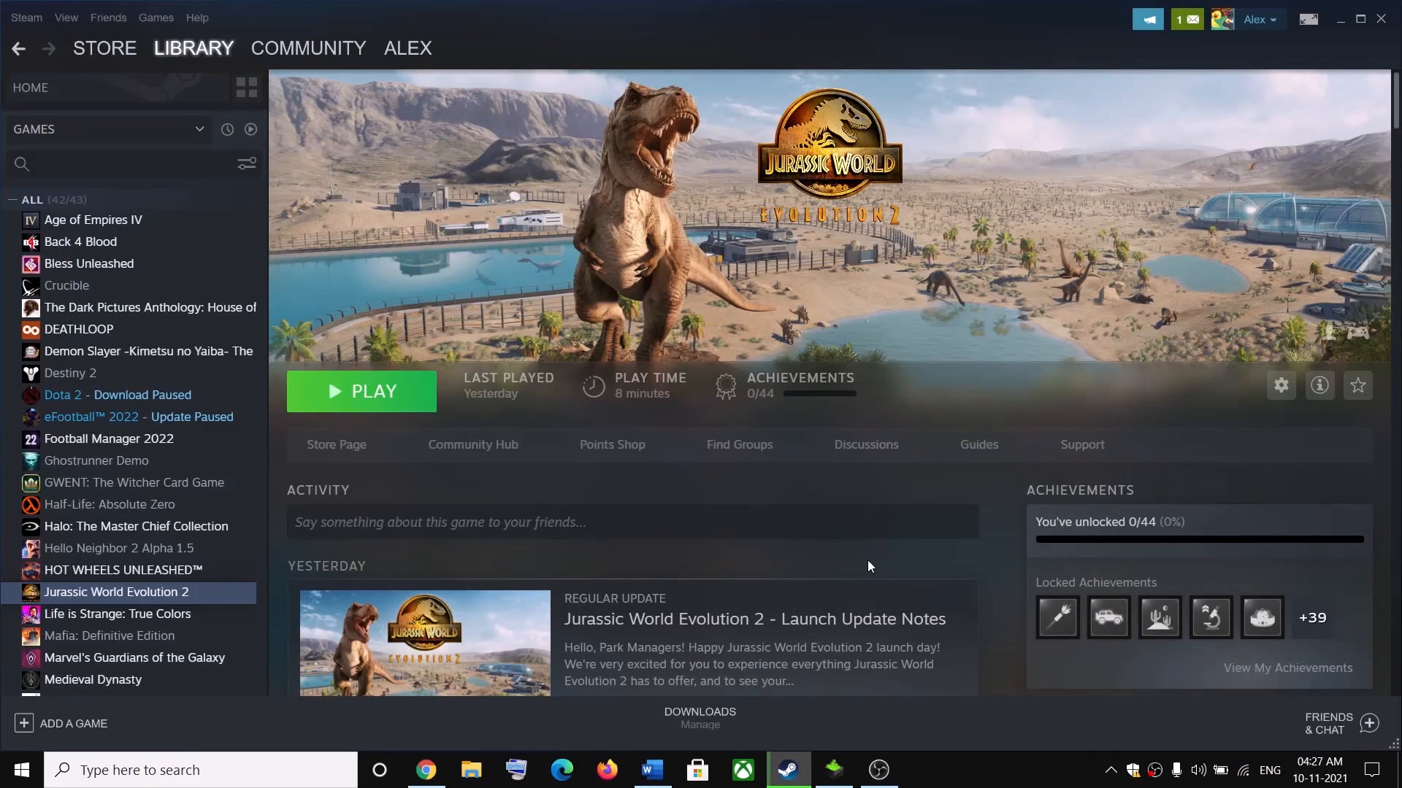
Return to the Word document and examine the Step 2 instruction on closing Nahimic Sonic Studio and the Sonic Radar service
click(652, 769)
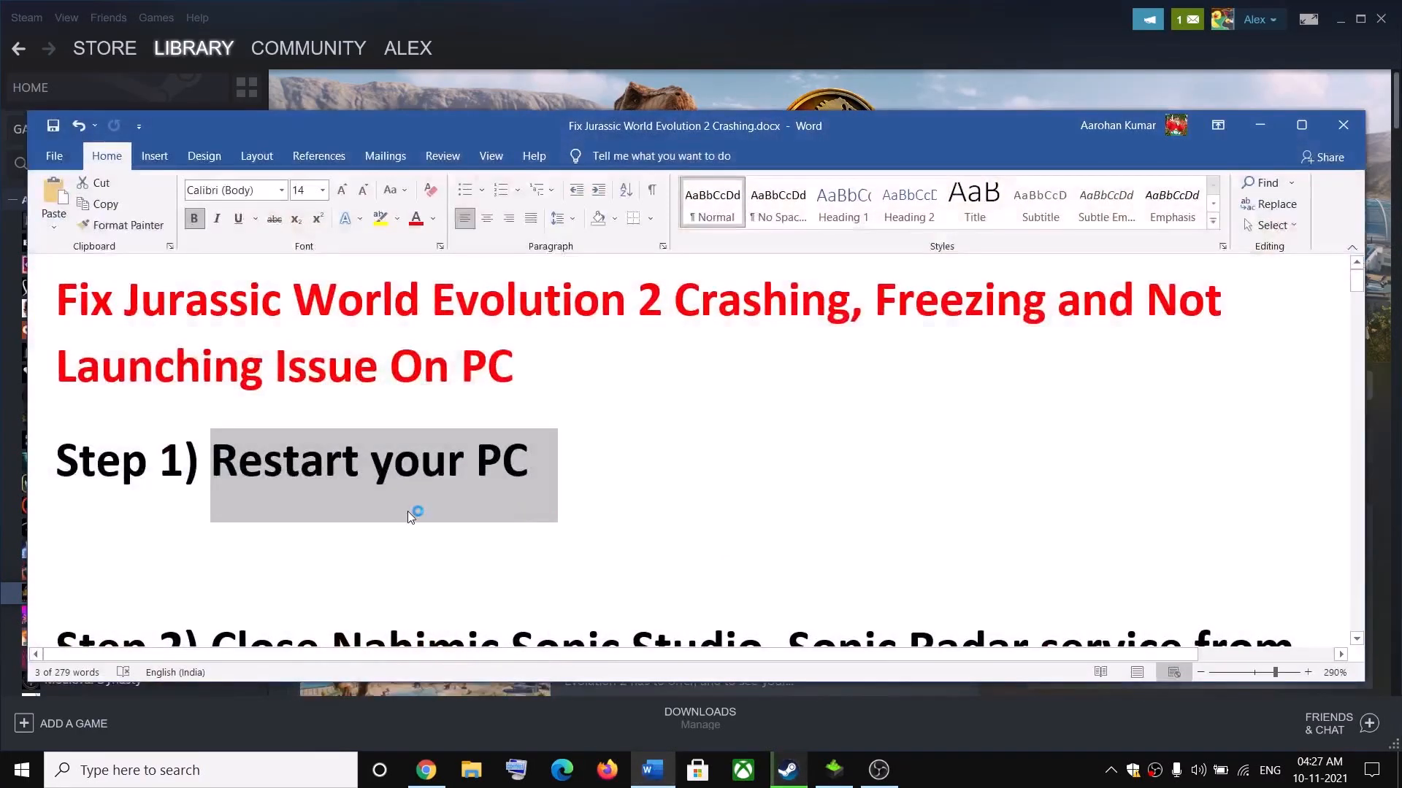
scroll(409, 511, down, 3)
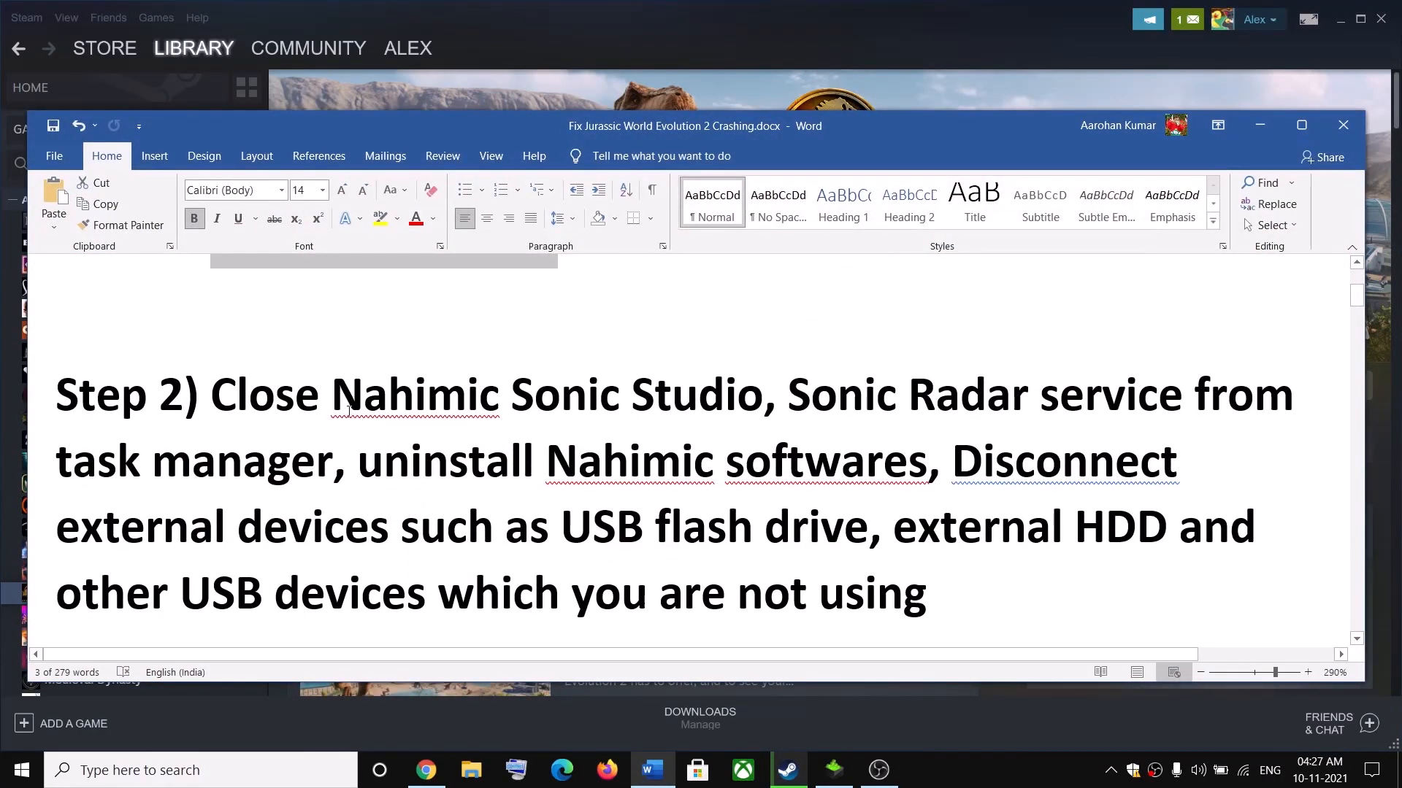
drag(333, 398, 1126, 420)
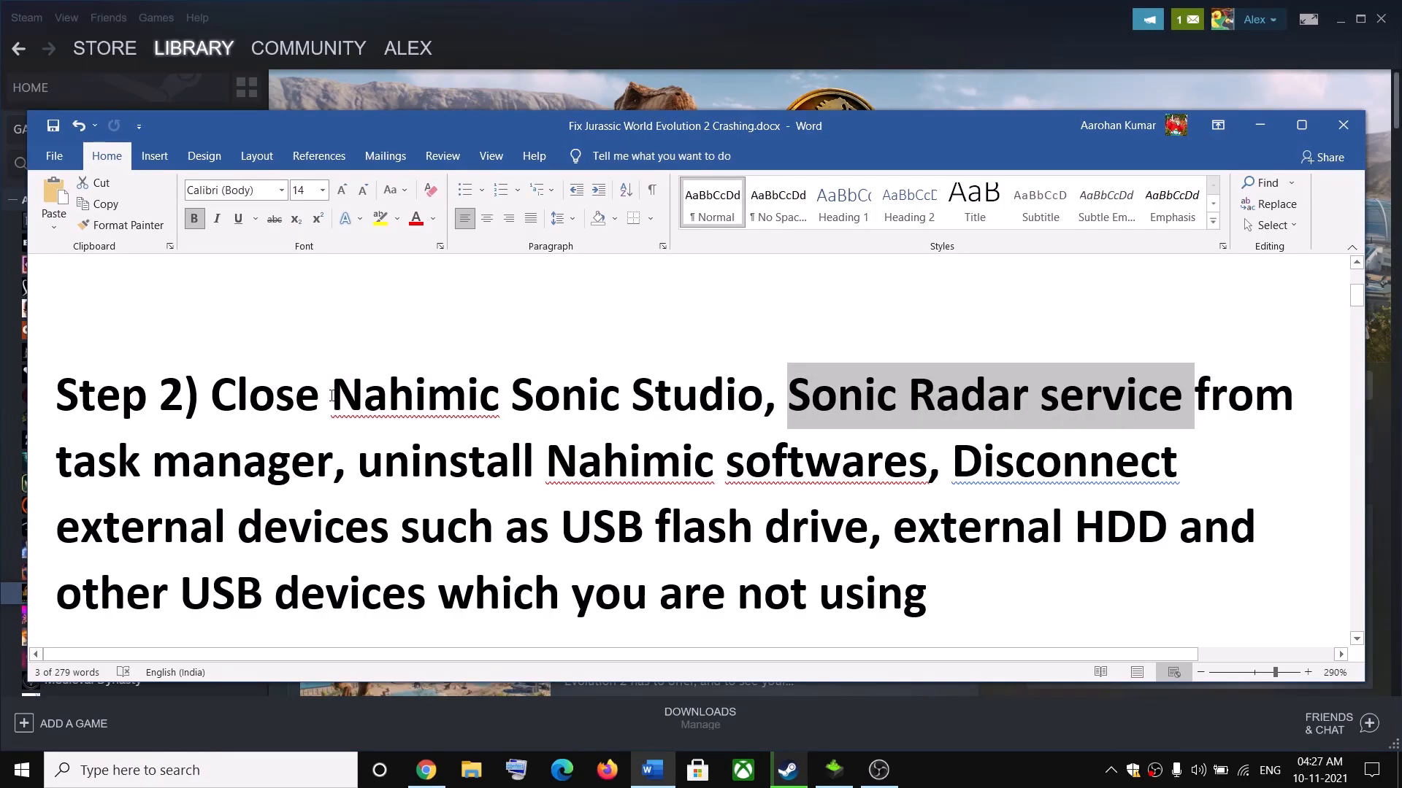
drag(335, 398, 488, 396)
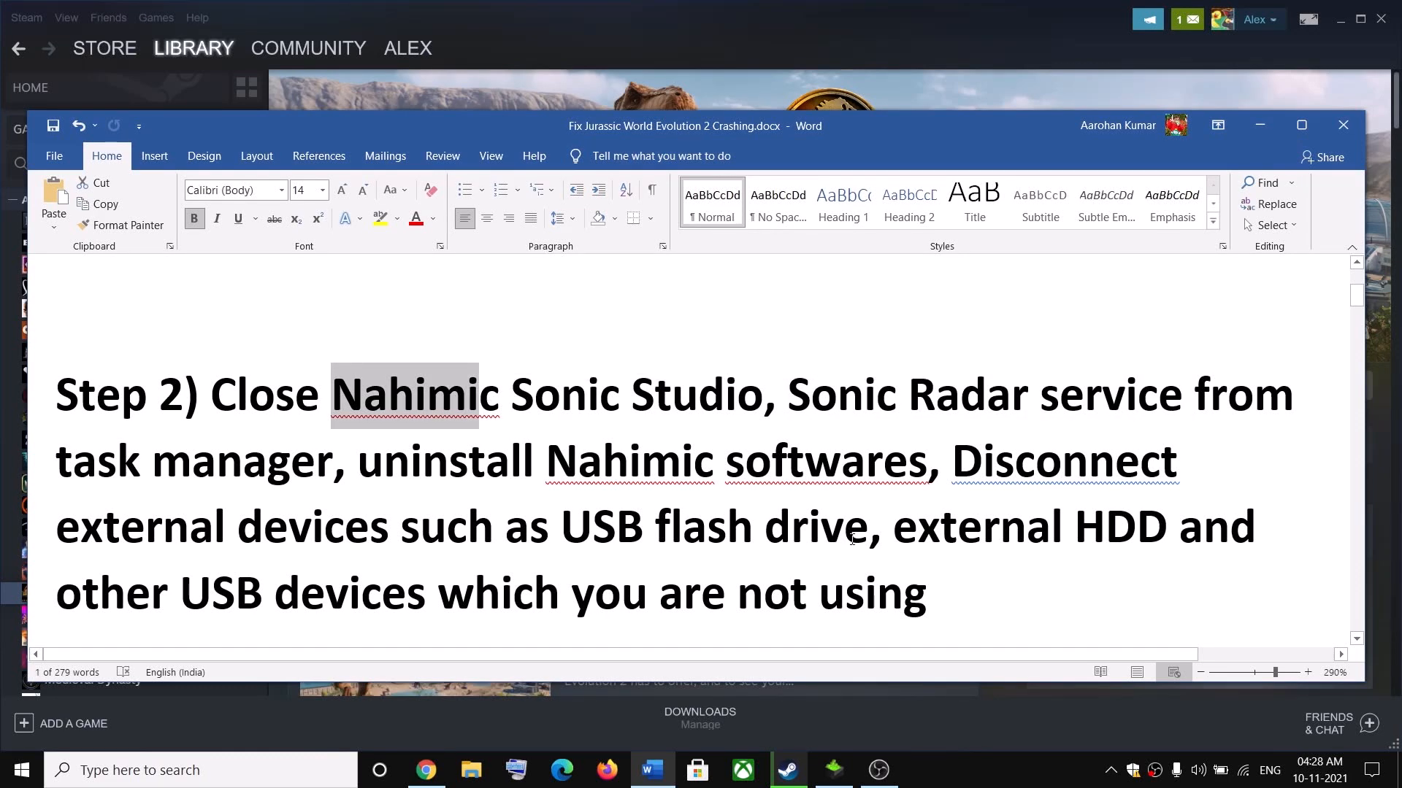
Open Task Manager, look through the running processes for Nahimic services, and return to the Word document
click(22, 779)
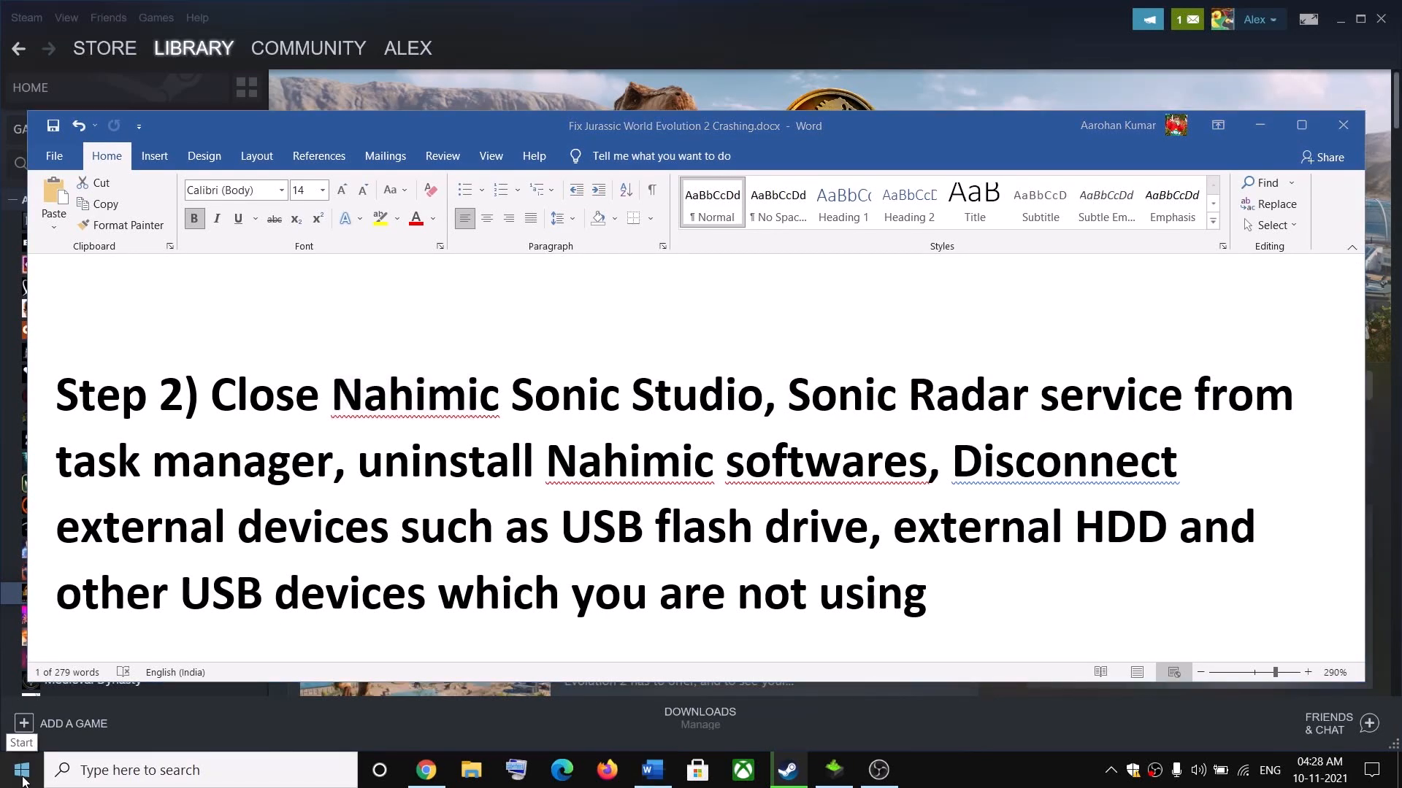
right_click(21, 780)
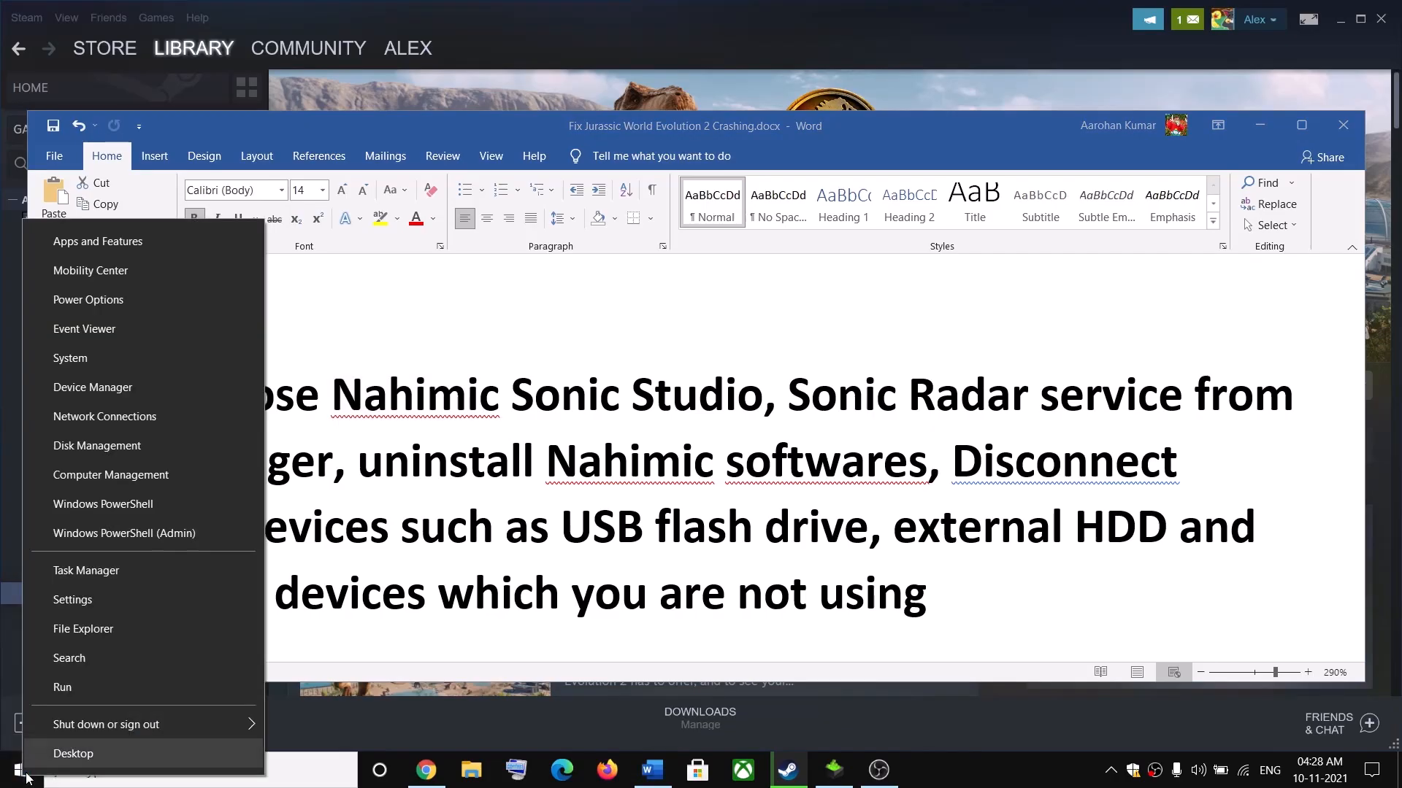
click(69, 573)
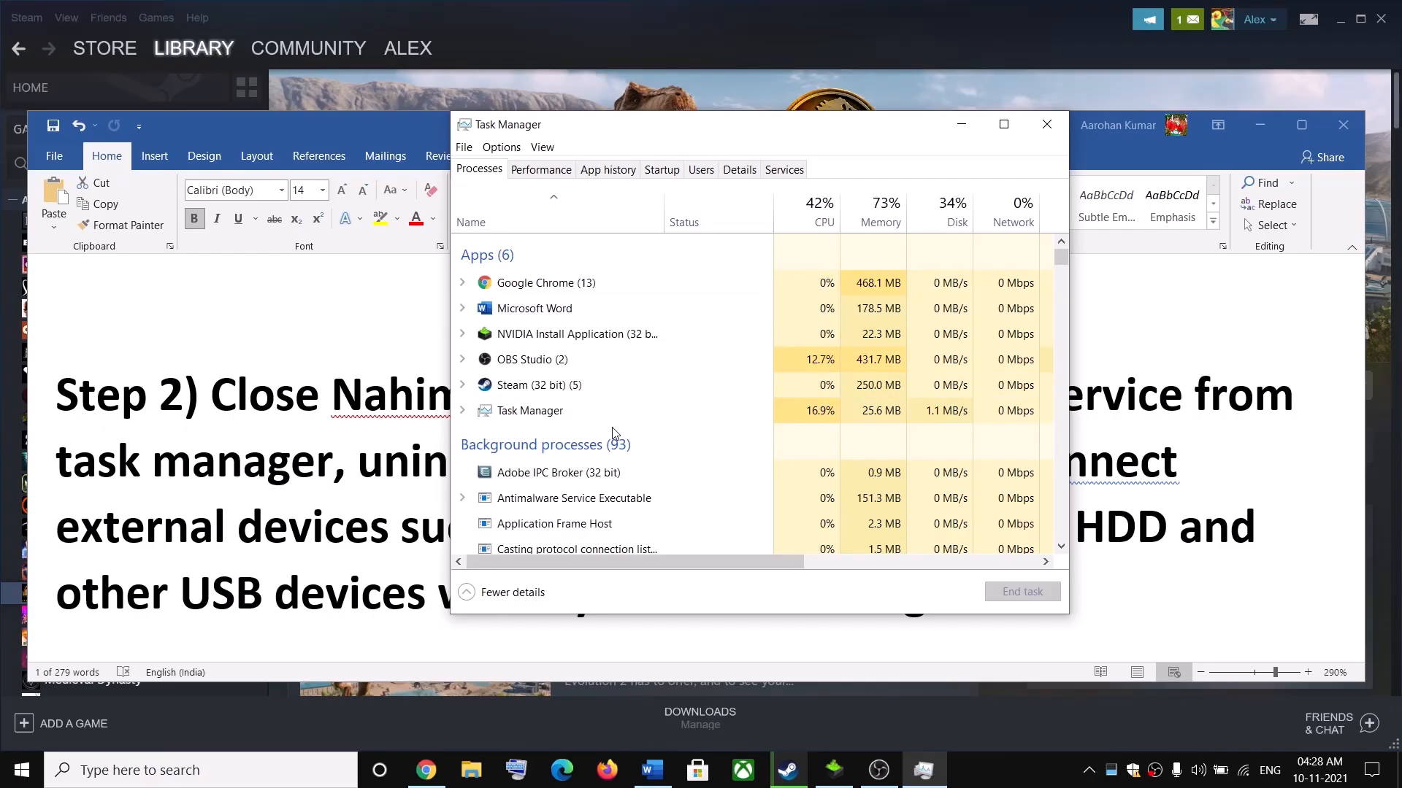
scroll(611, 431, down, 2)
scroll(613, 432, down, 2)
scroll(641, 456, up, 3)
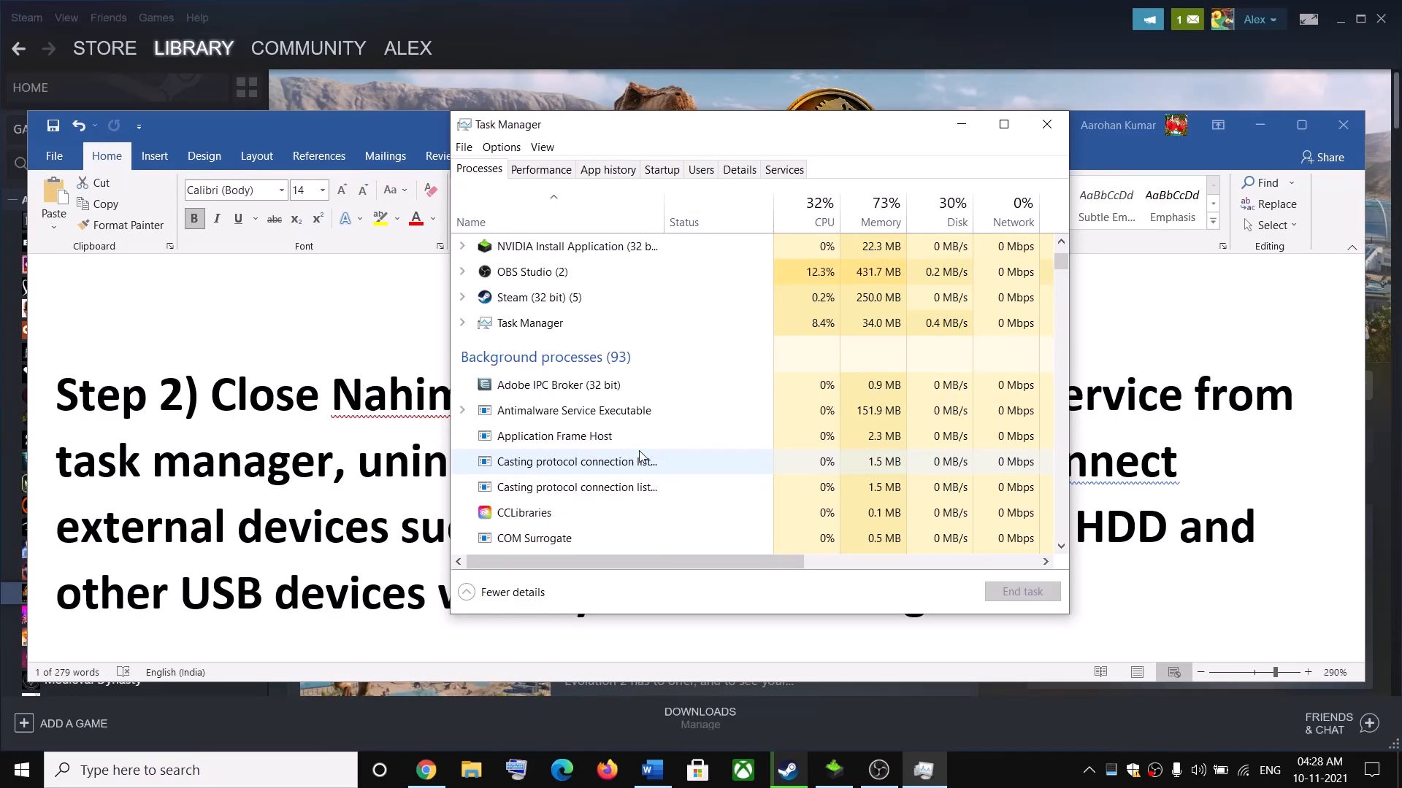
double_click(370, 431)
click(500, 398)
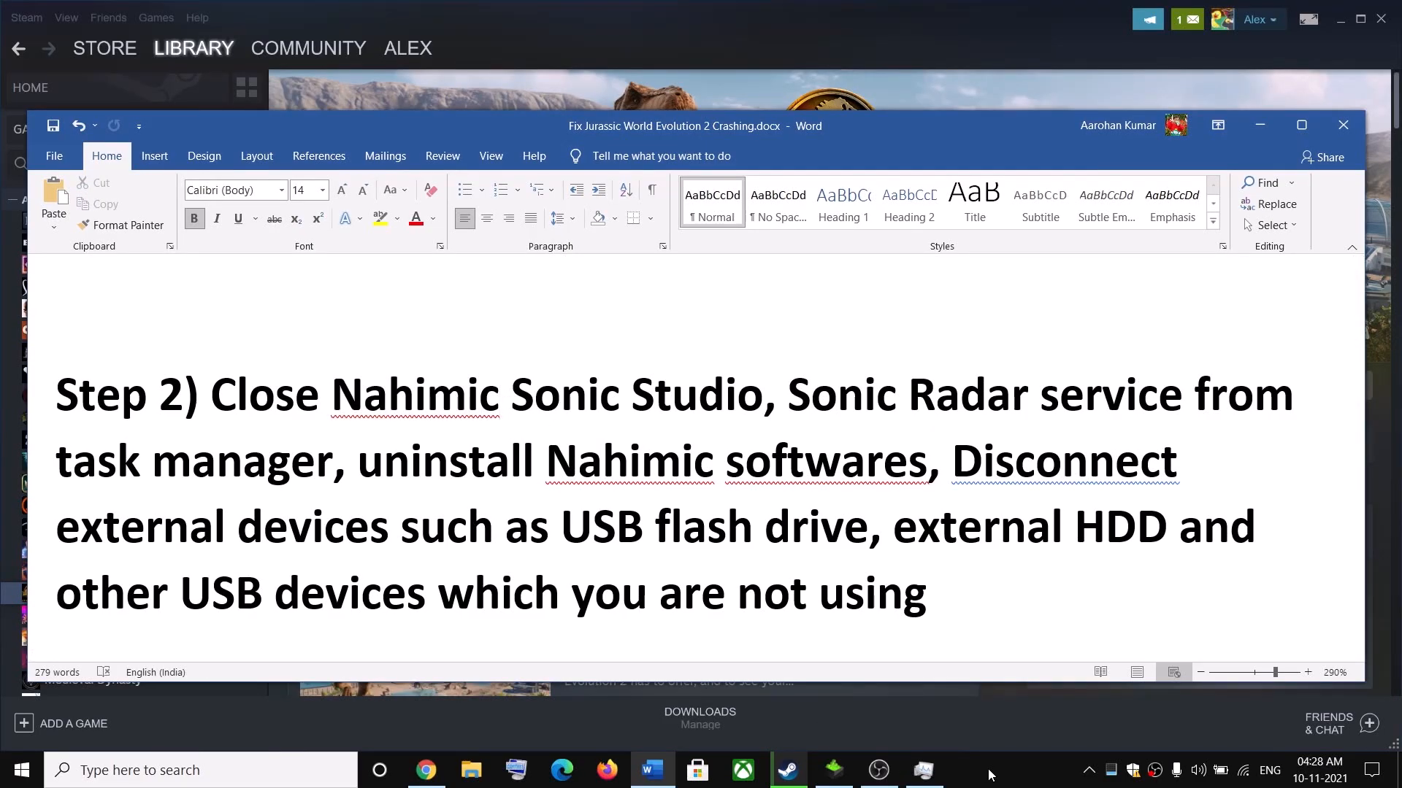
Bring Task Manager back, select the OBS Studio process as an example of a task to end, and minimize the window
click(923, 770)
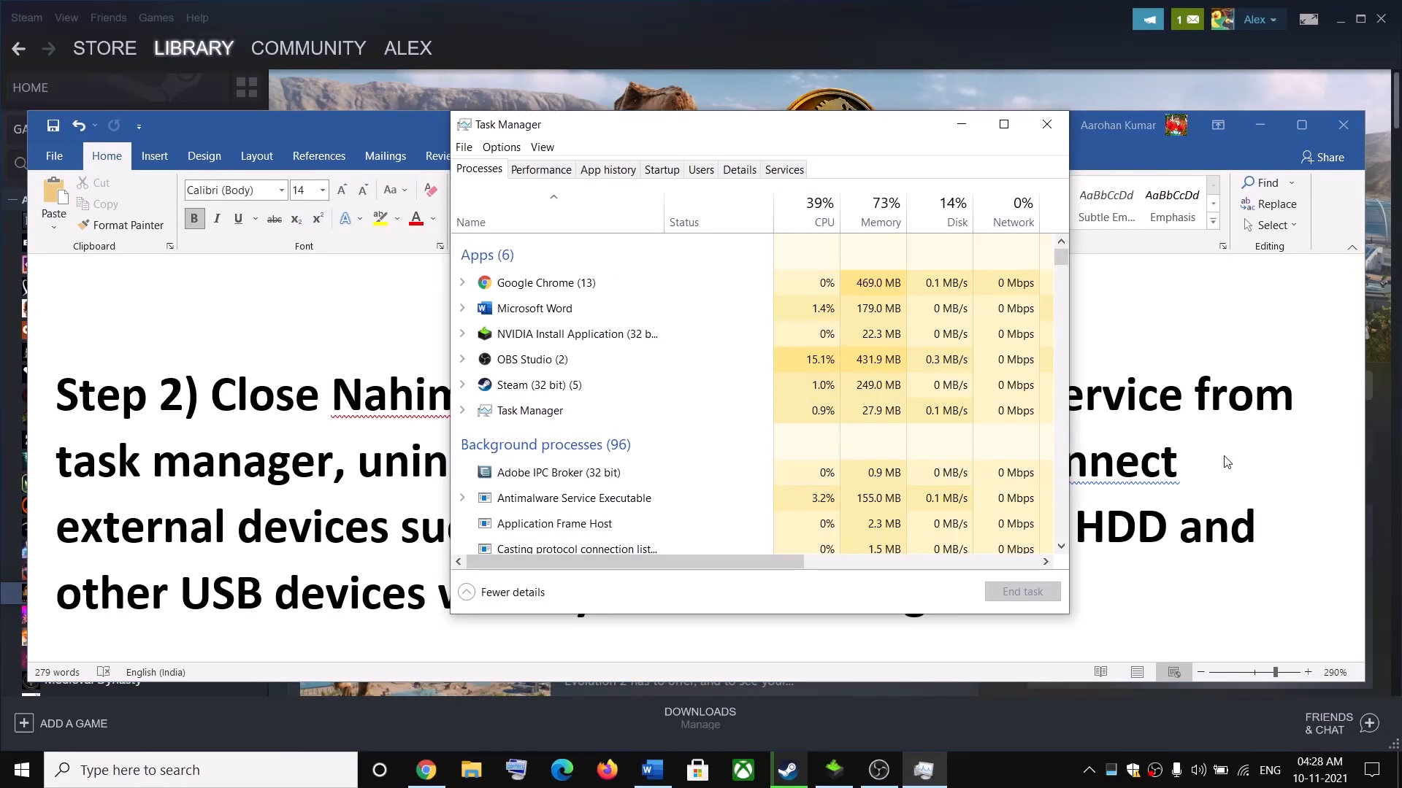
click(744, 361)
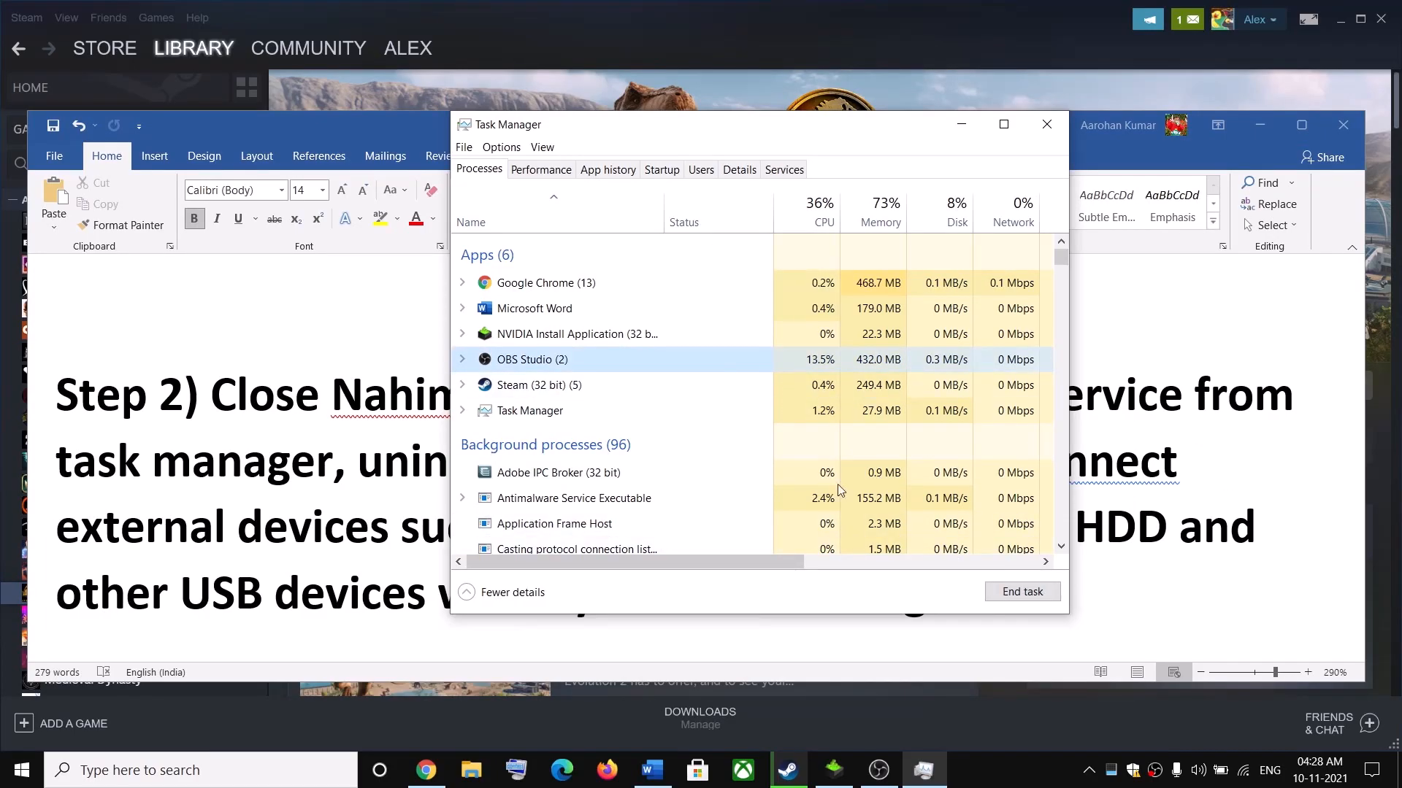
scroll(594, 460, down, 1)
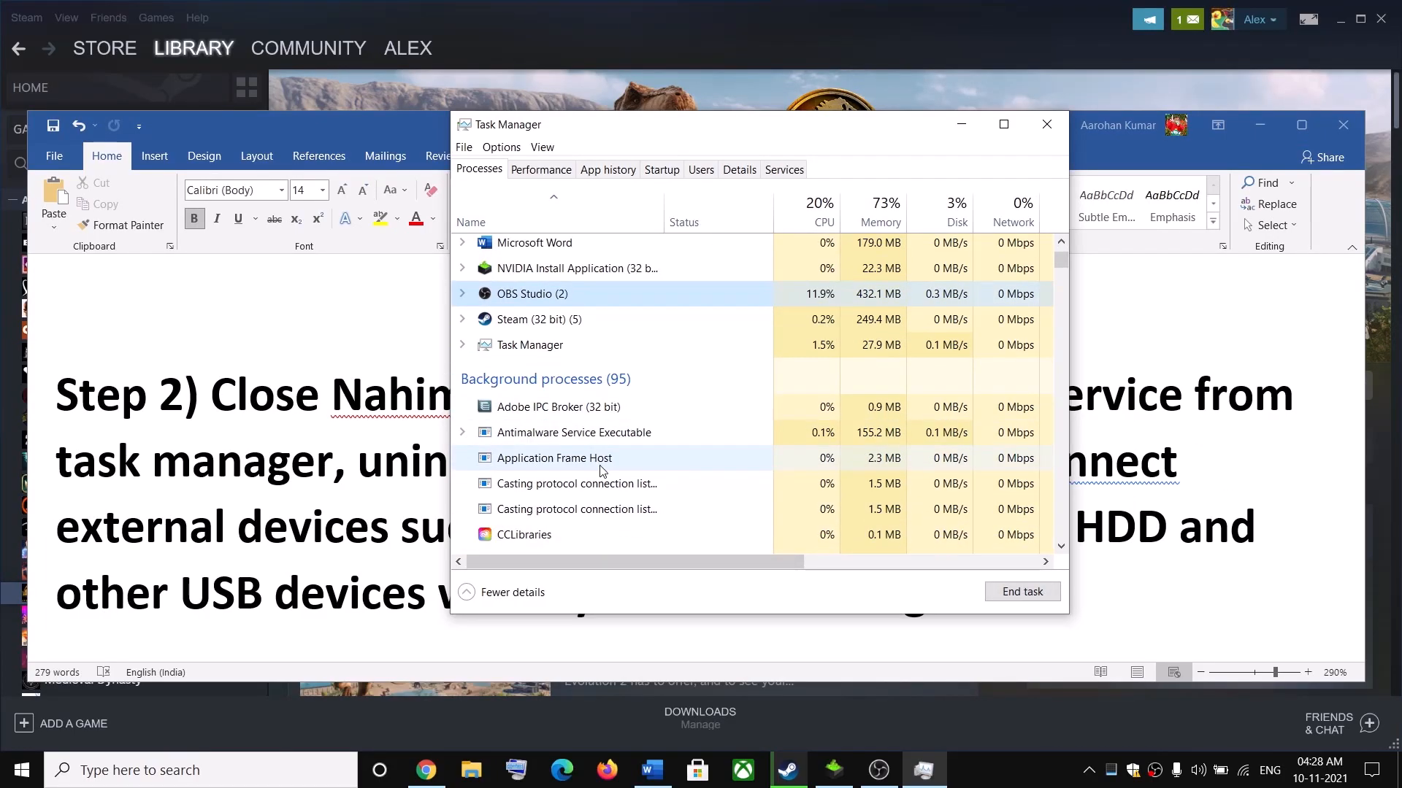
scroll(577, 371, up, 1)
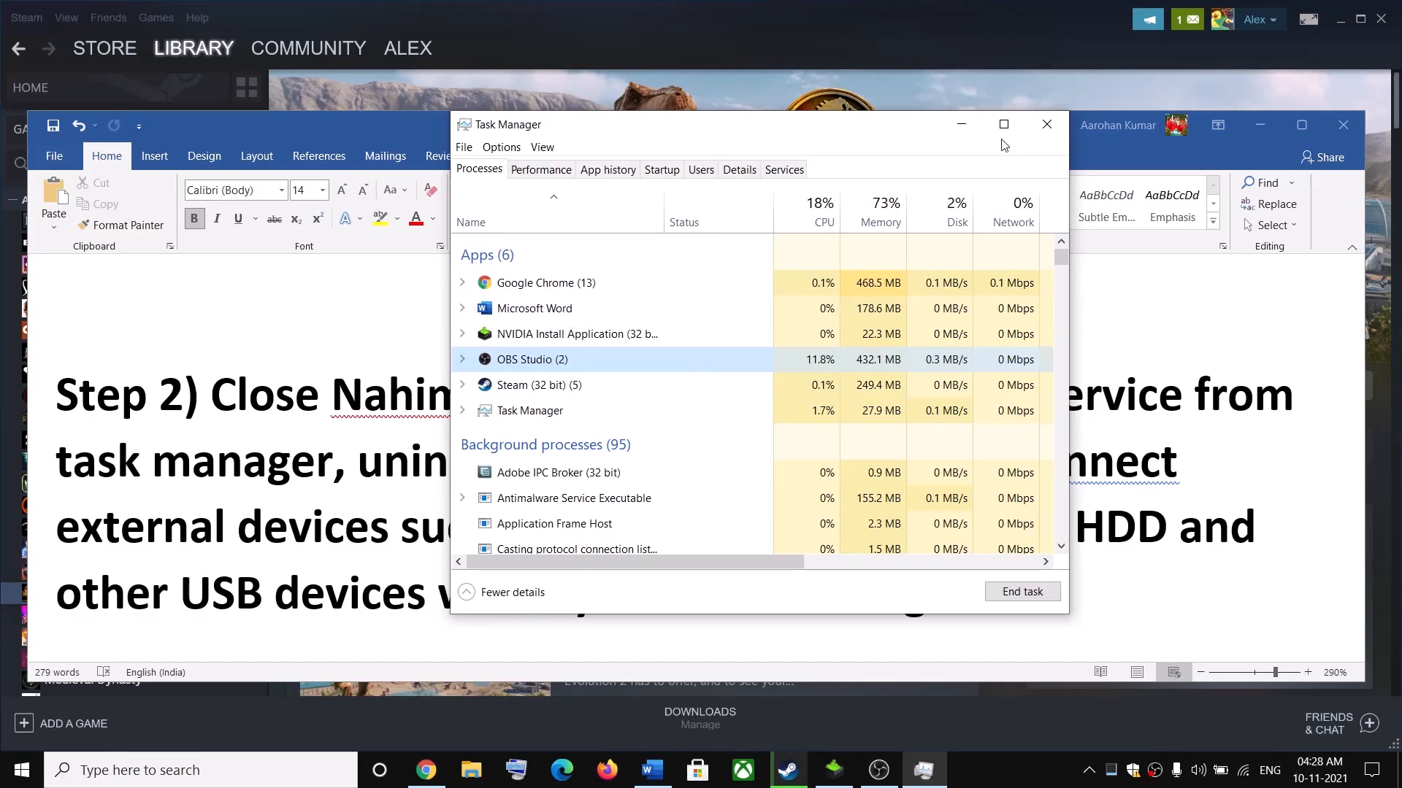
click(960, 124)
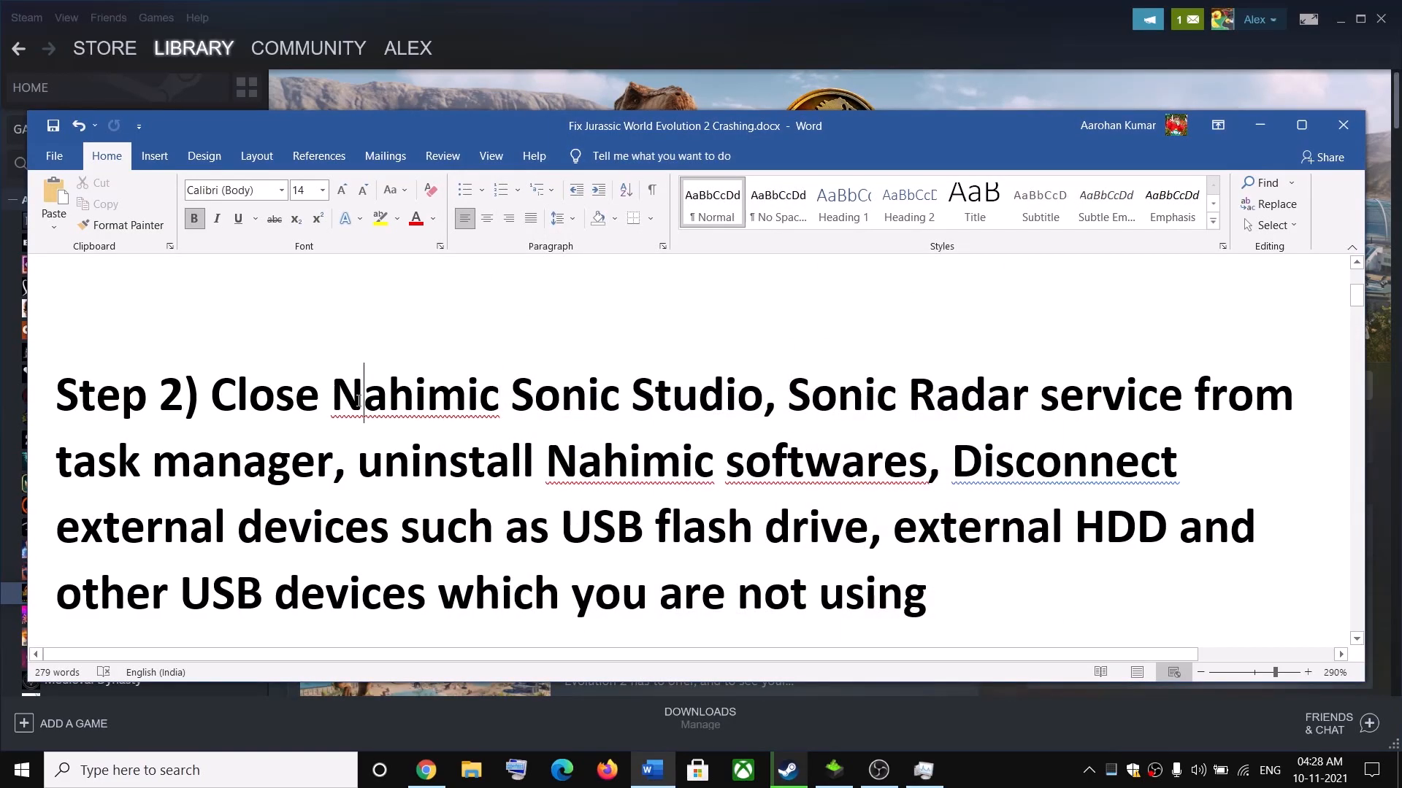
Highlight the Step 2 instructions on uninstalling Nahimic softwares and disconnecting unused external devices
drag(358, 401, 499, 406)
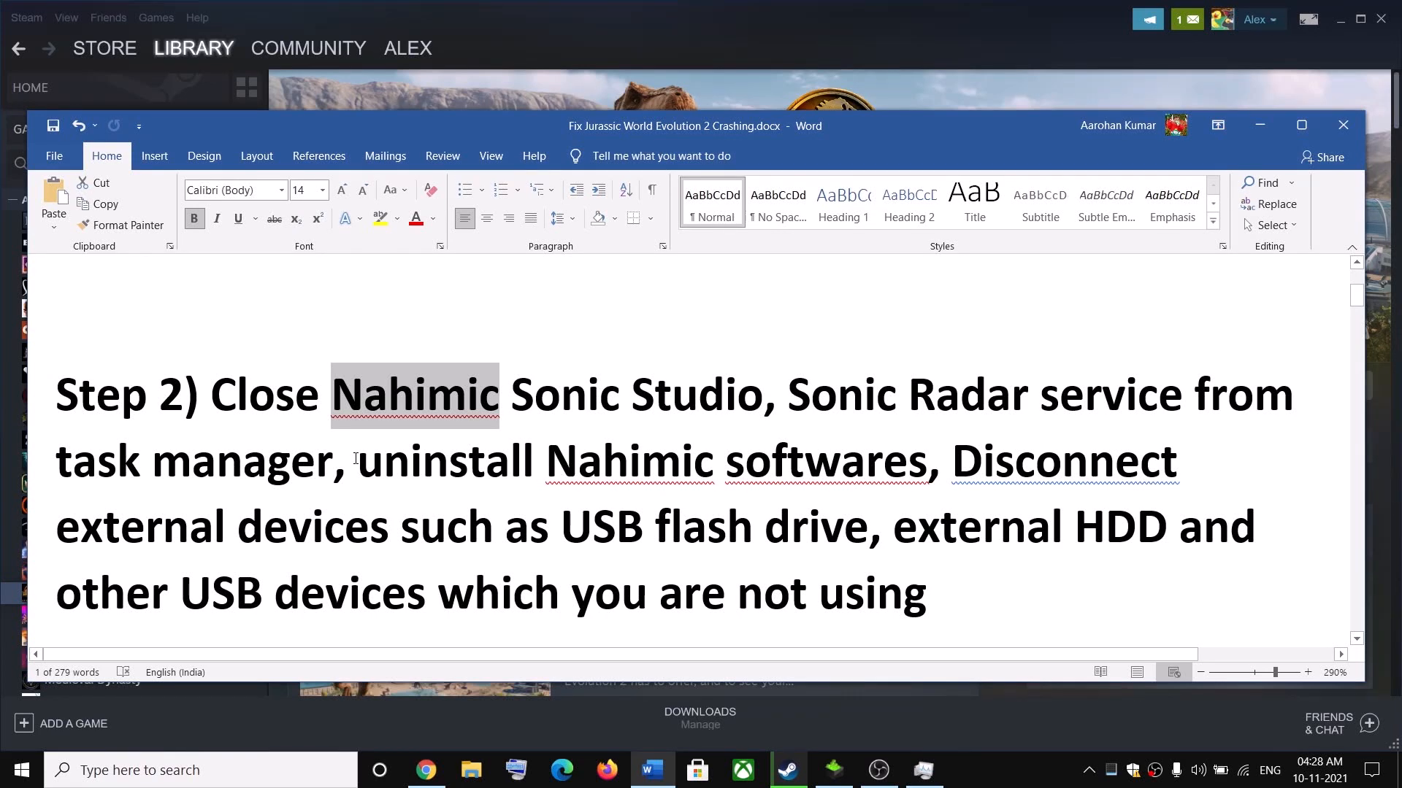
drag(357, 460, 853, 460)
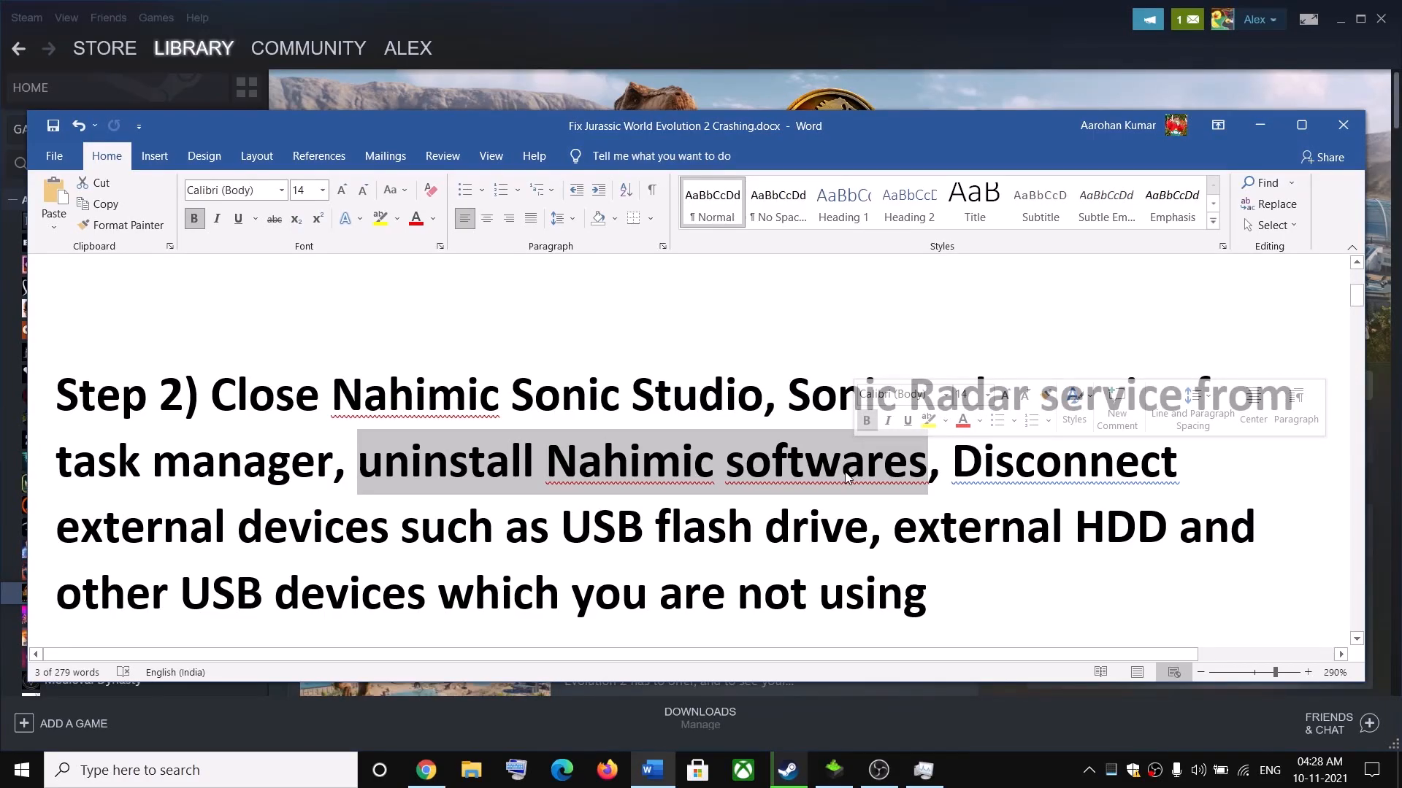
click(657, 474)
drag(548, 460, 852, 444)
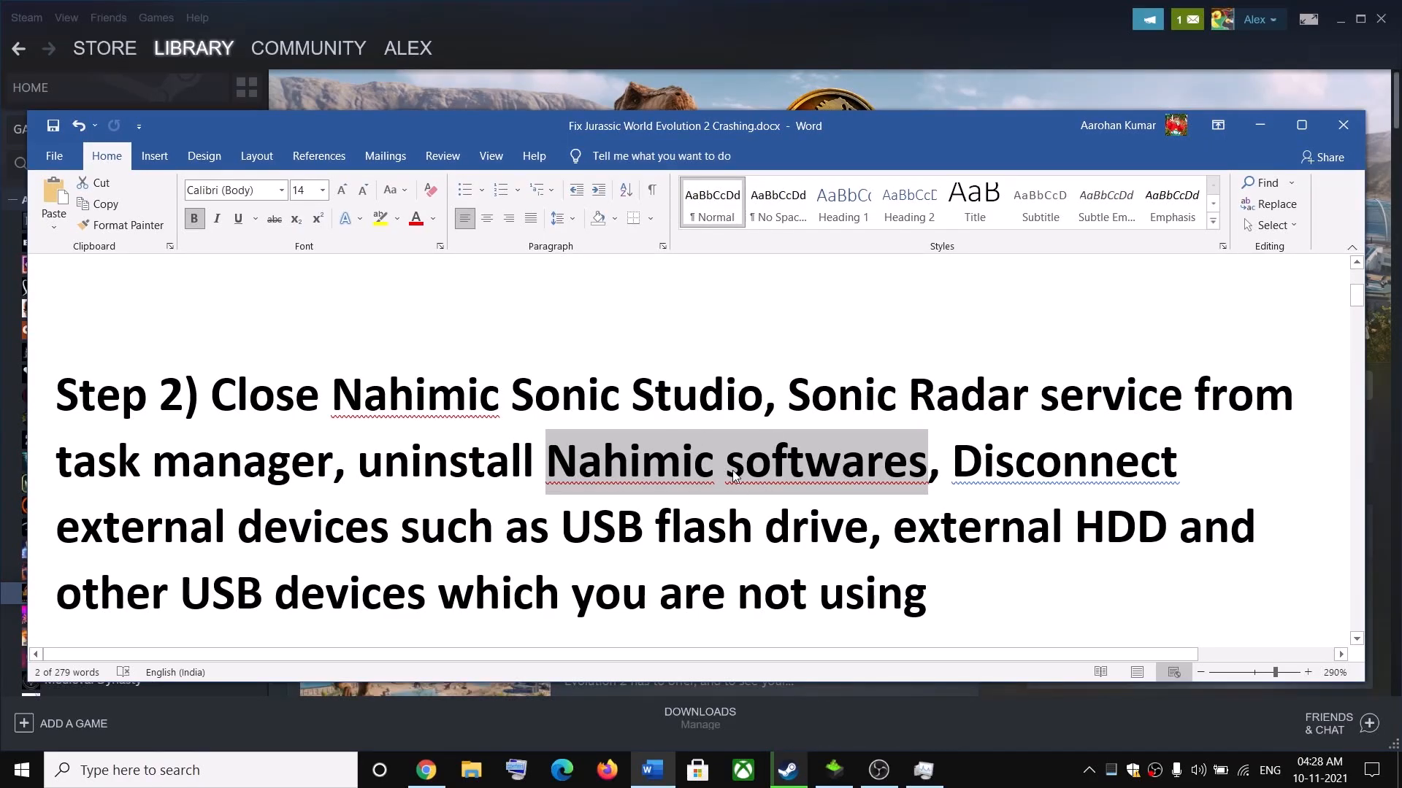
click(988, 472)
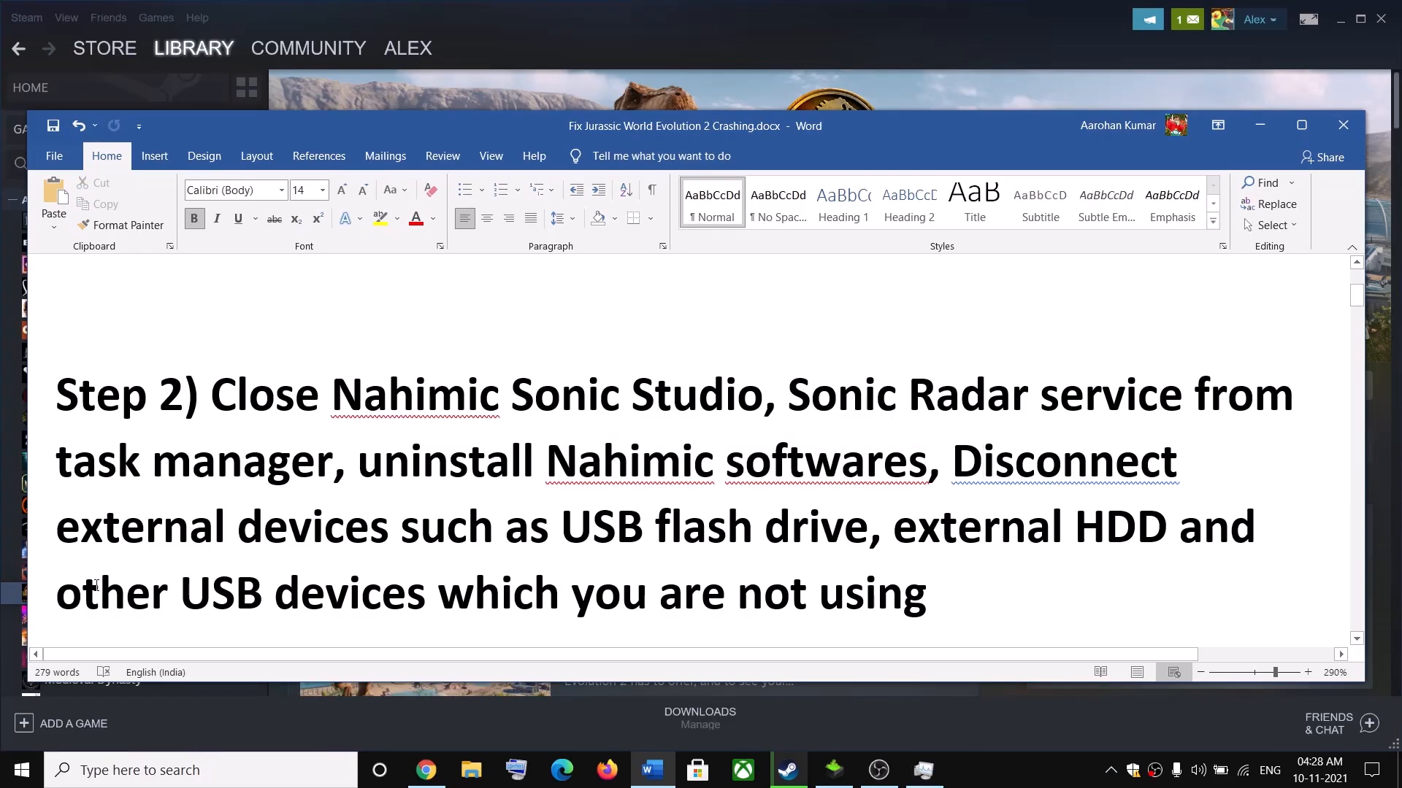
drag(103, 526, 559, 528)
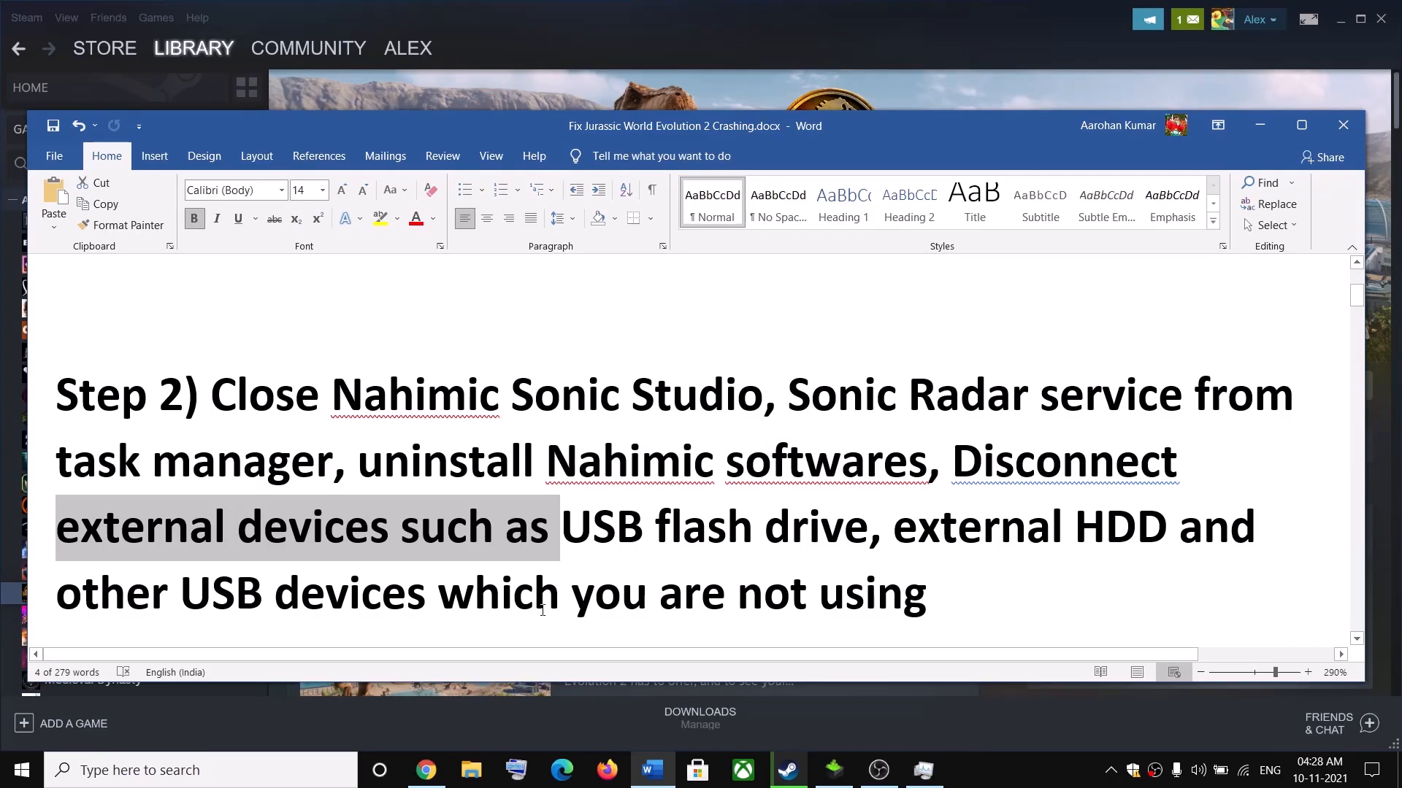
drag(440, 593, 926, 595)
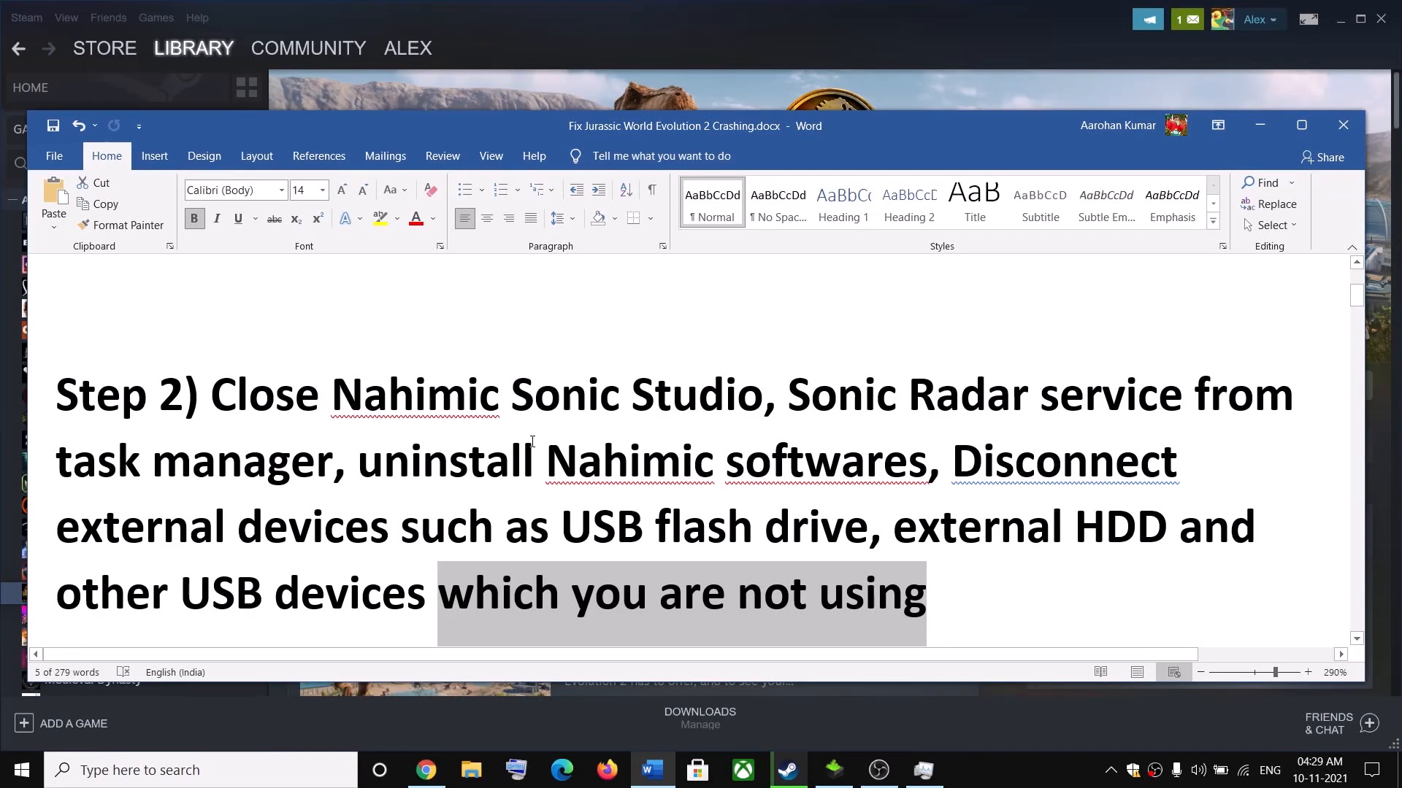
Select the Step 3 Microsoft link in the document and switch to the Visual C++ Redistributable downloads page in Chrome
scroll(532, 441, down, 5)
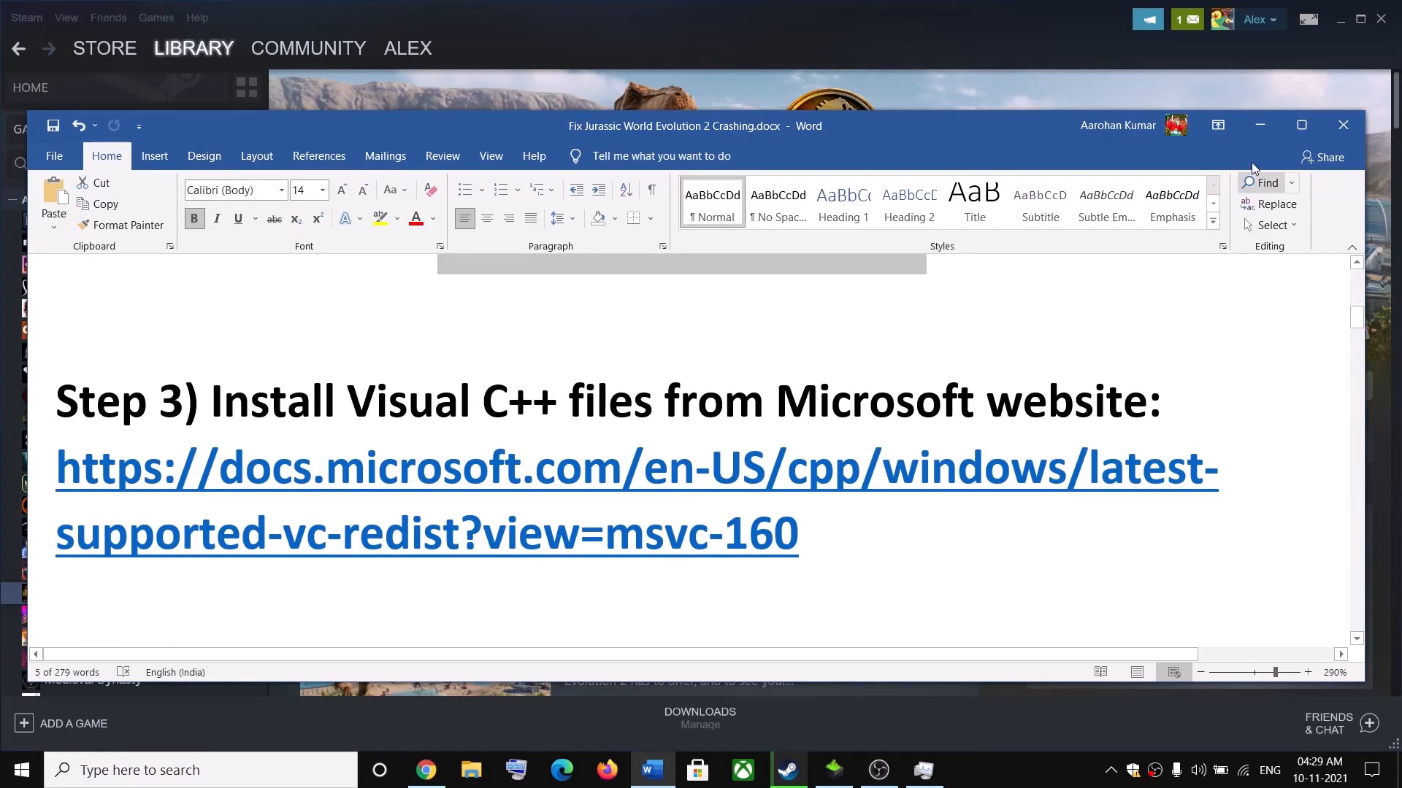
triple_click(226, 497)
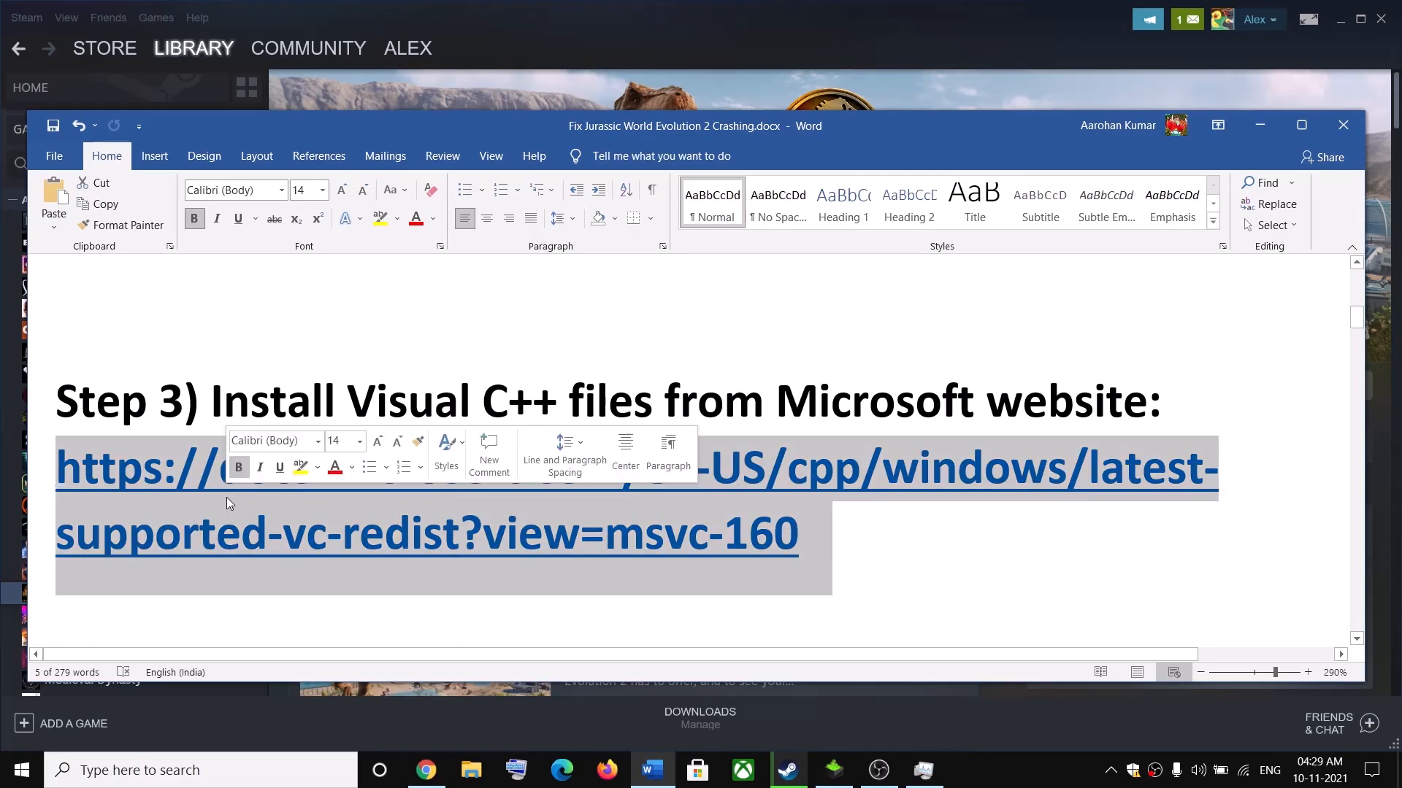
click(1266, 123)
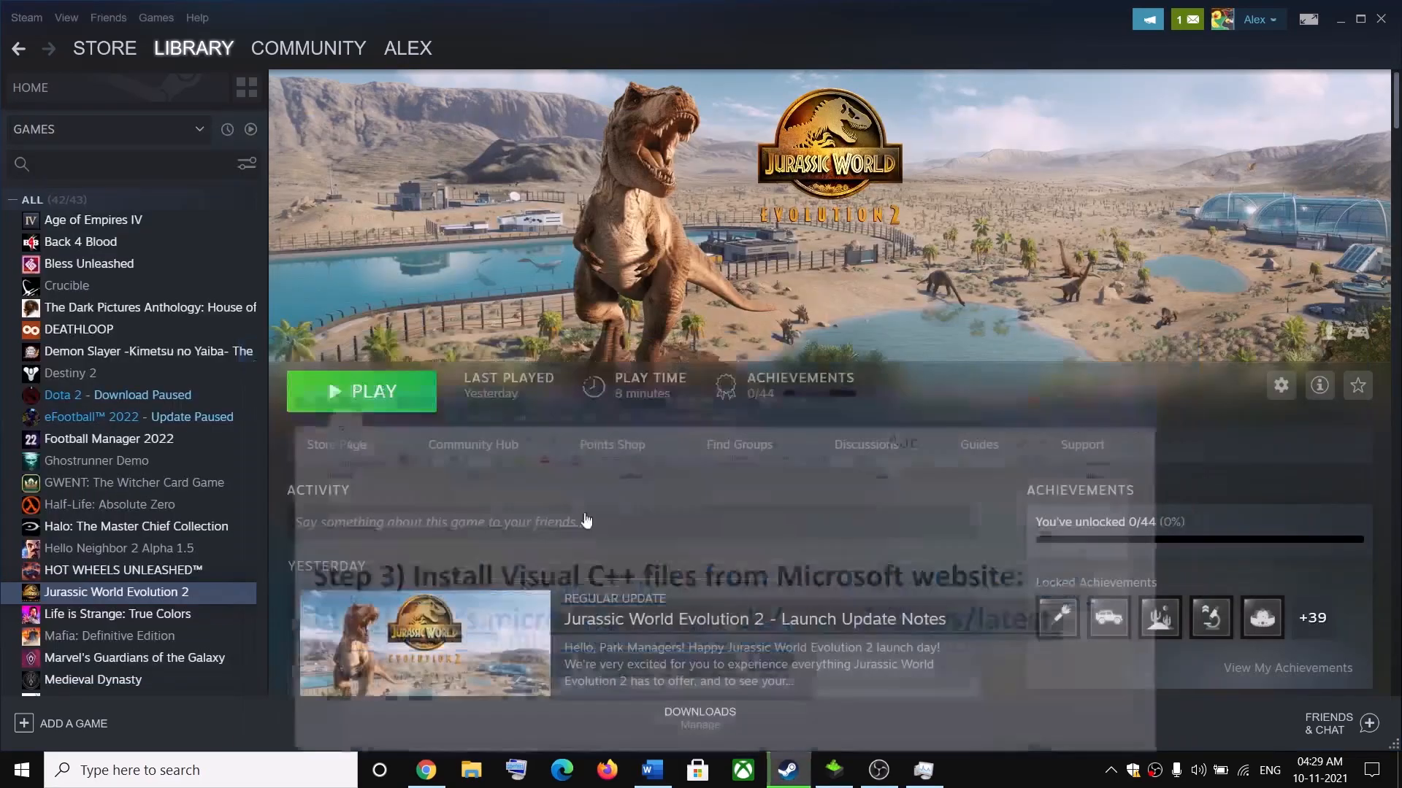
click(432, 770)
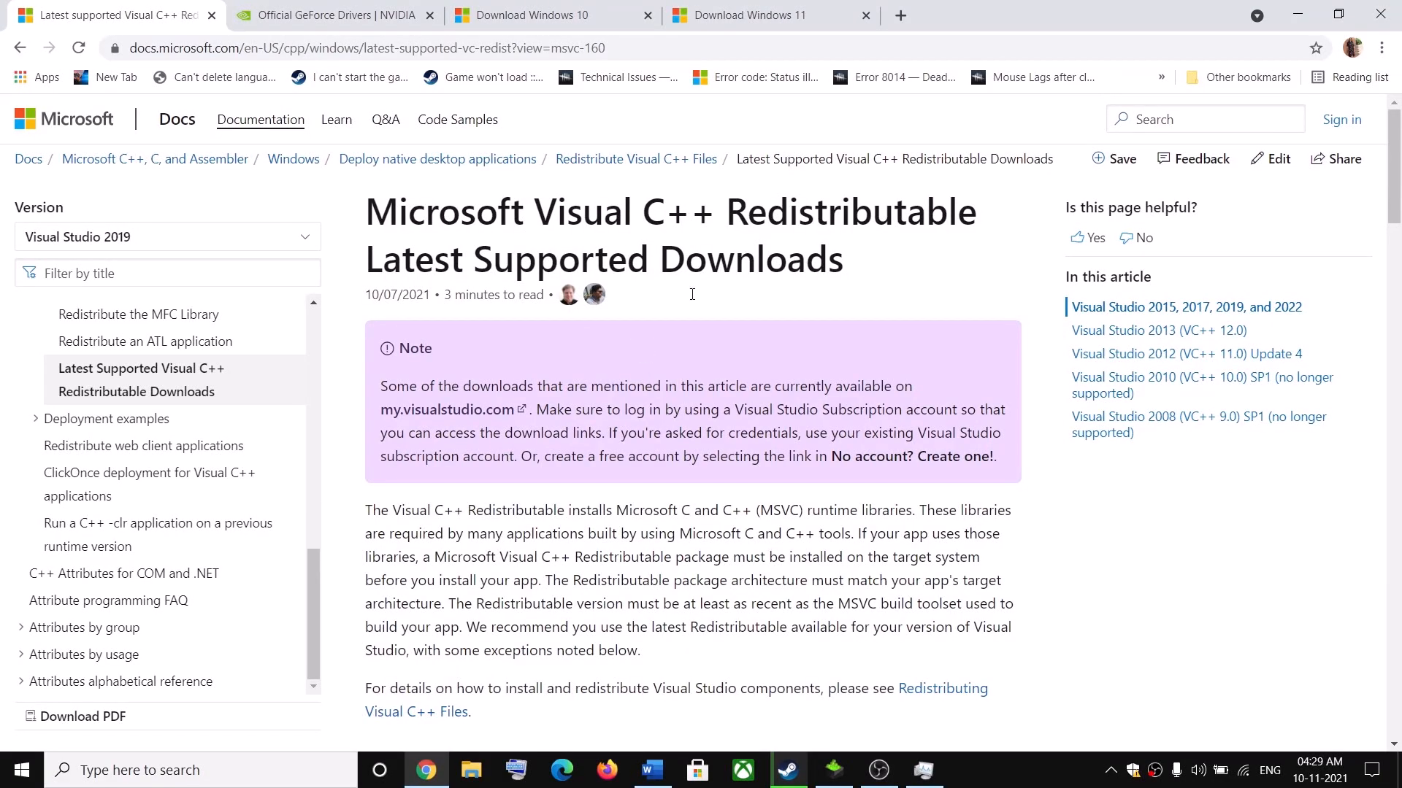
Download the X86 and X64 redistributables for Visual Studio 2015, 2017, 2019, and 2022
scroll(692, 294, down, 5)
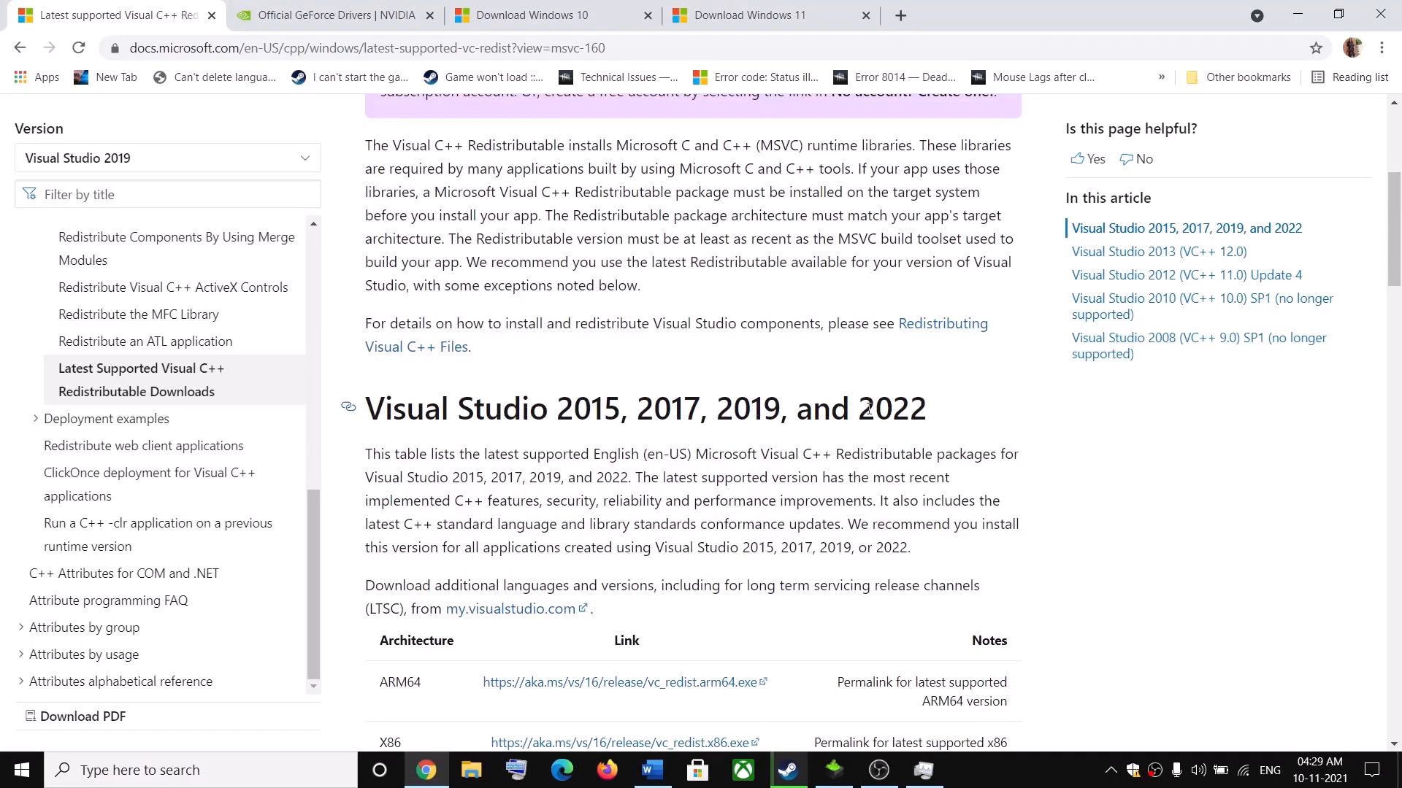
scroll(738, 476, down, 2)
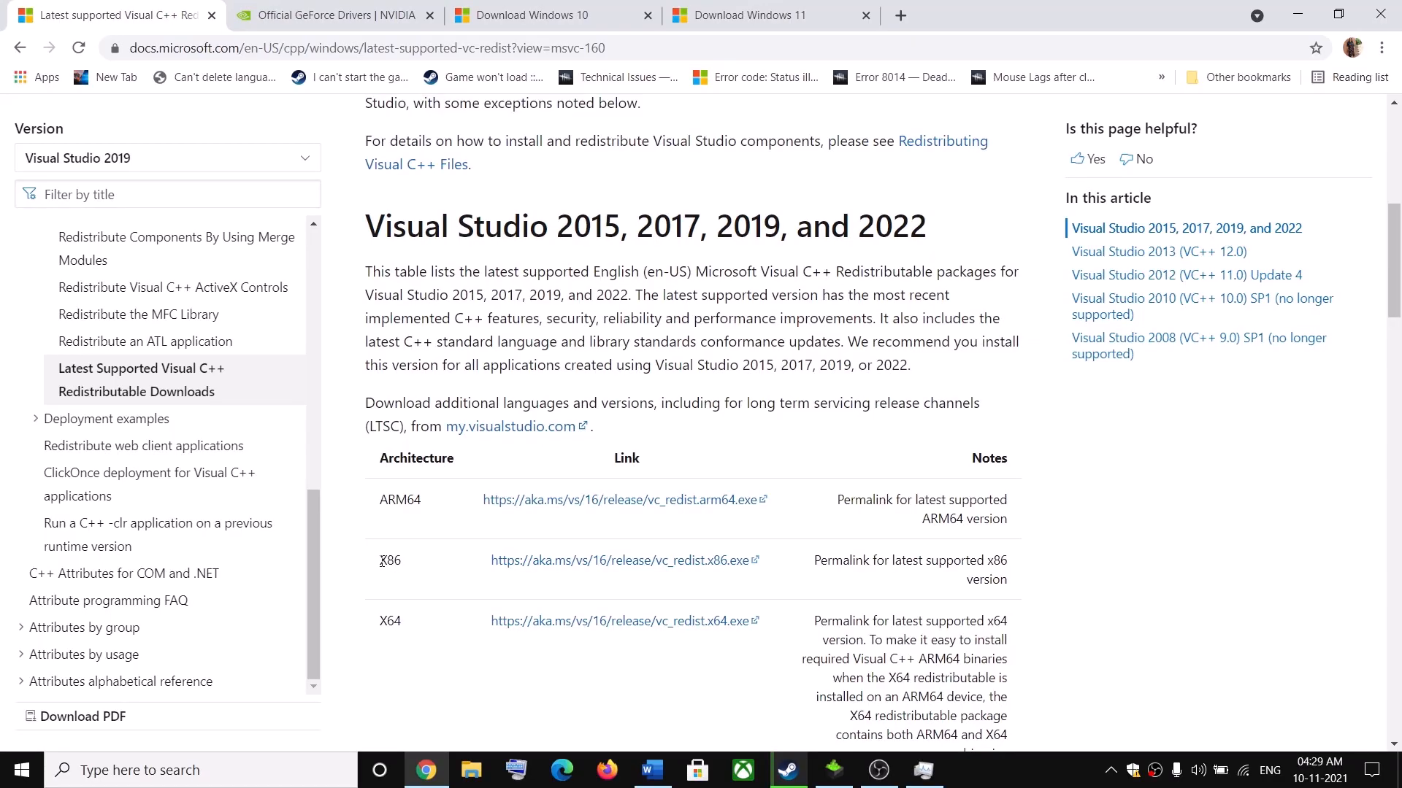
drag(381, 561, 416, 567)
drag(382, 619, 409, 627)
click(654, 568)
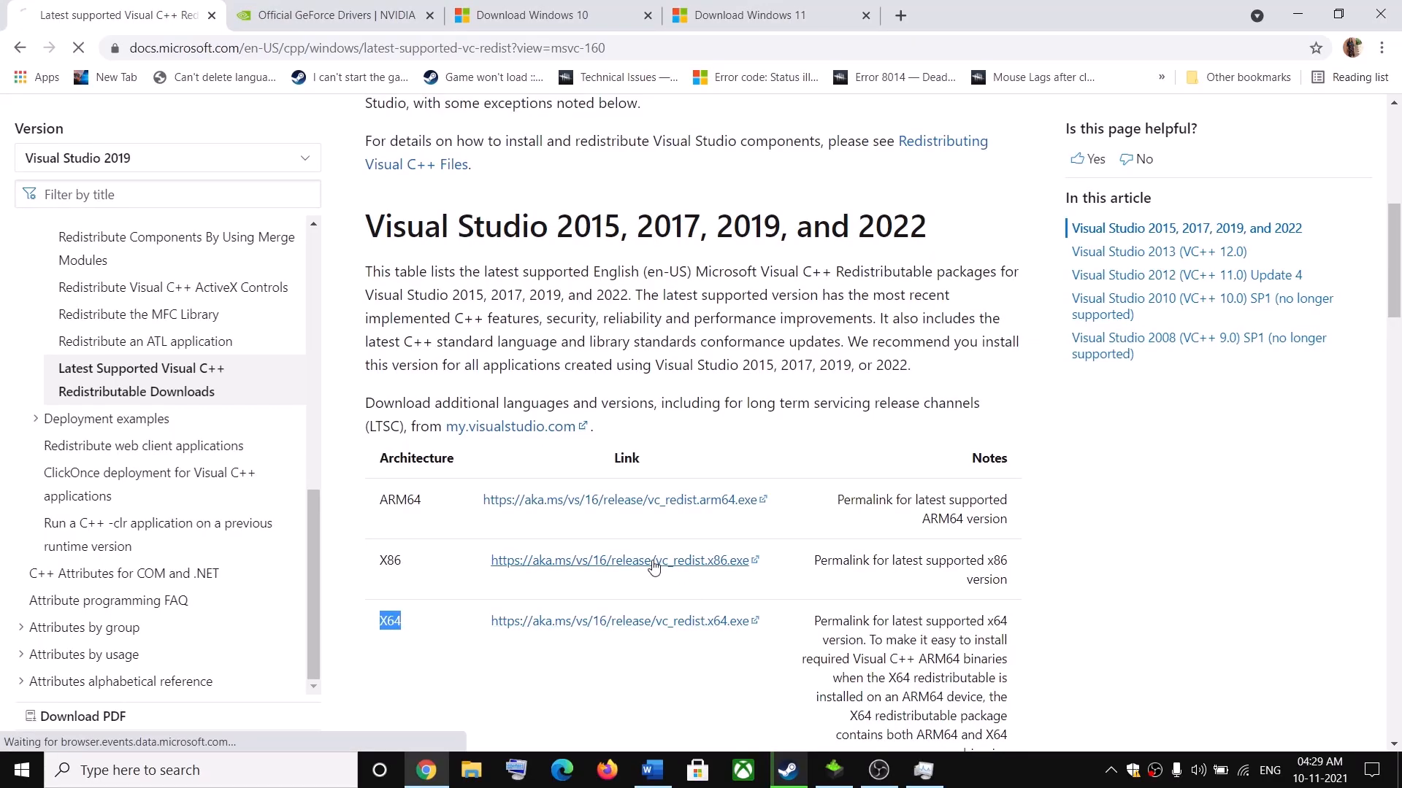
click(625, 626)
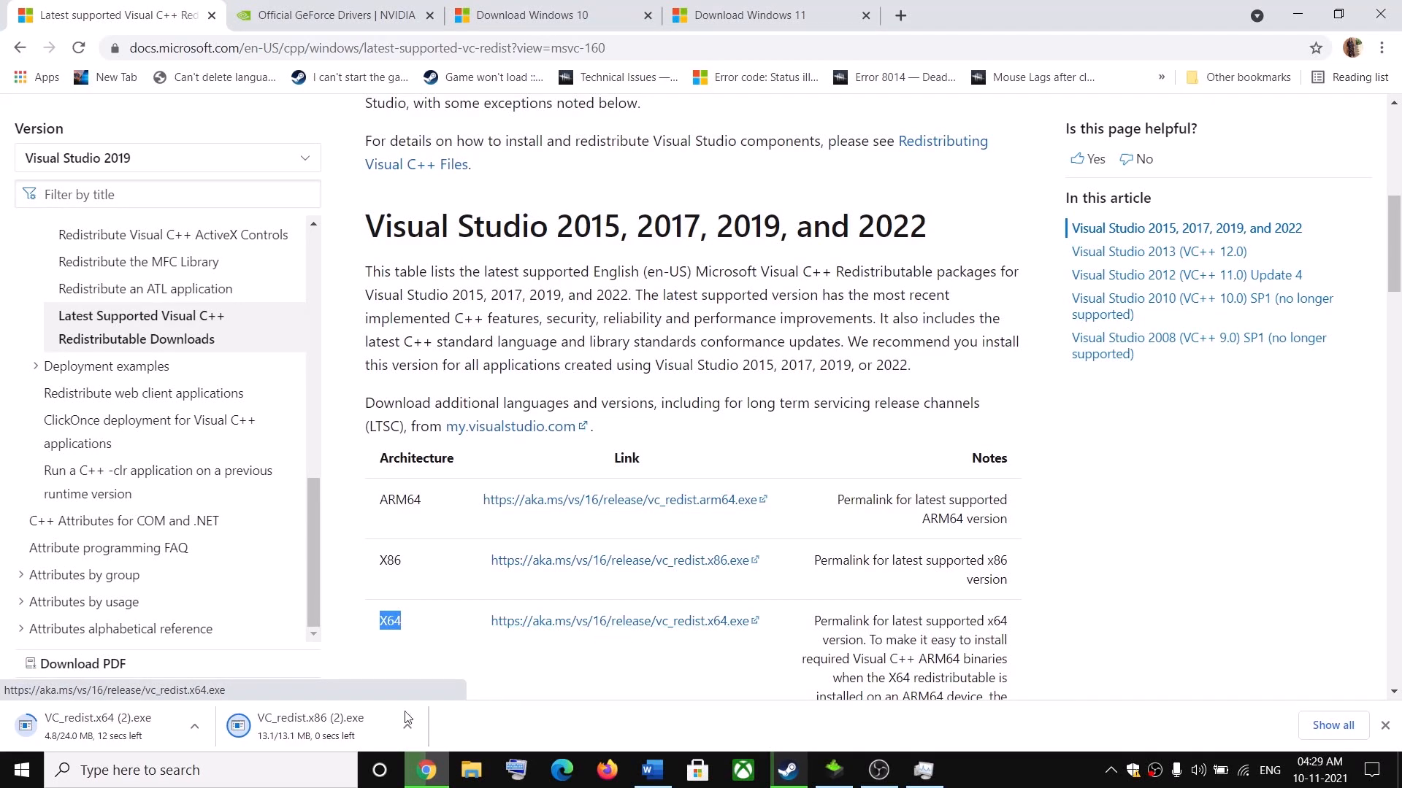
Run the downloaded x86 and x64 Visual C++ redistributable installers and start a repair of both installations
click(300, 734)
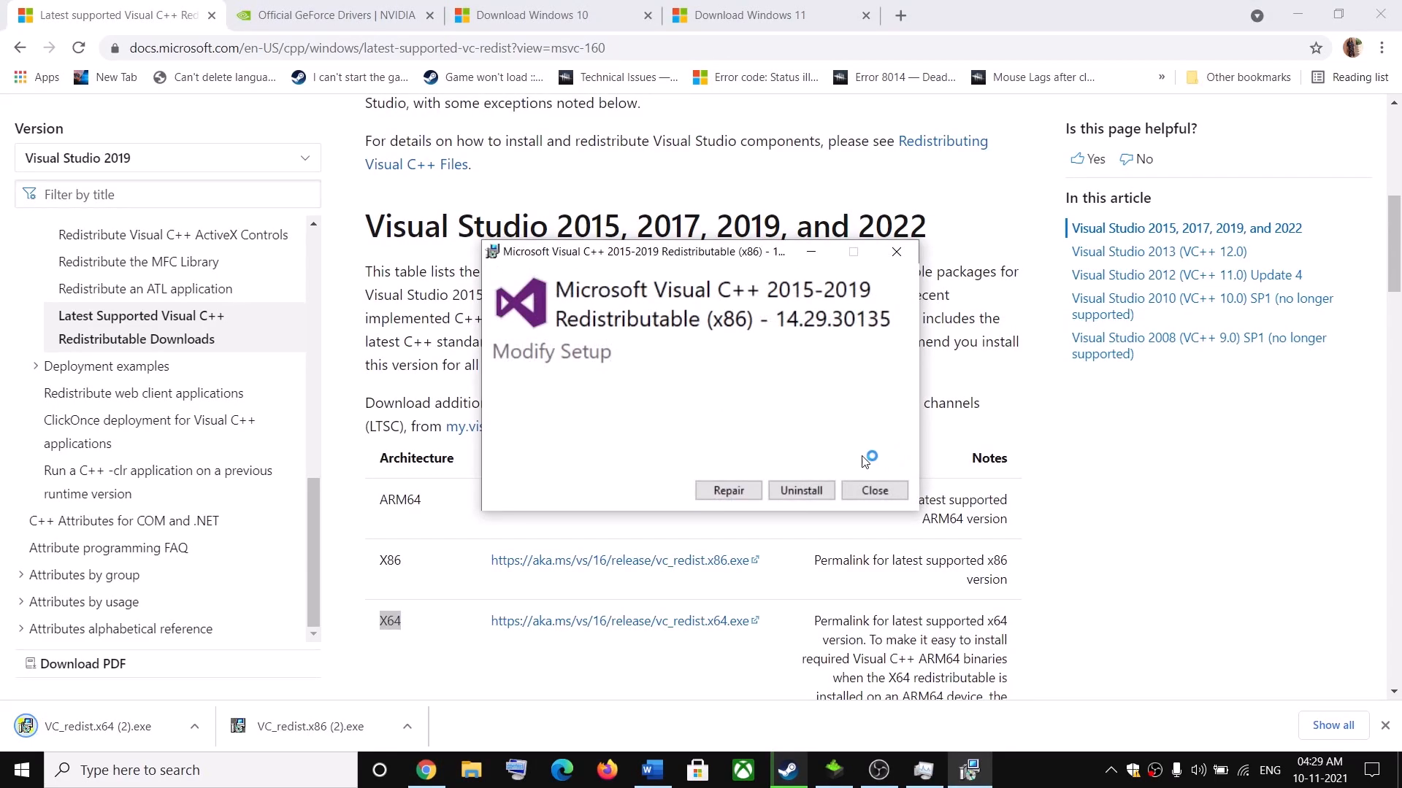
click(727, 490)
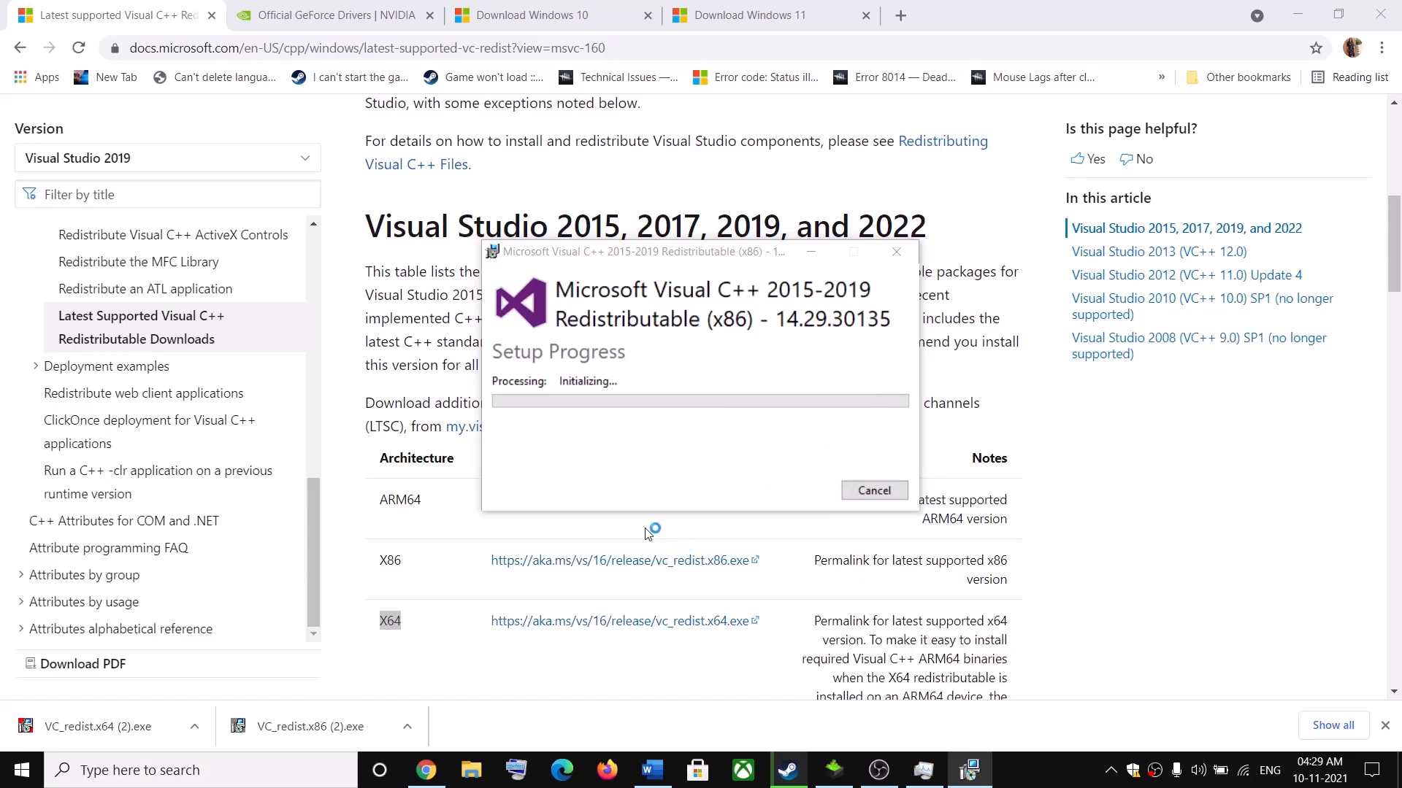
click(146, 726)
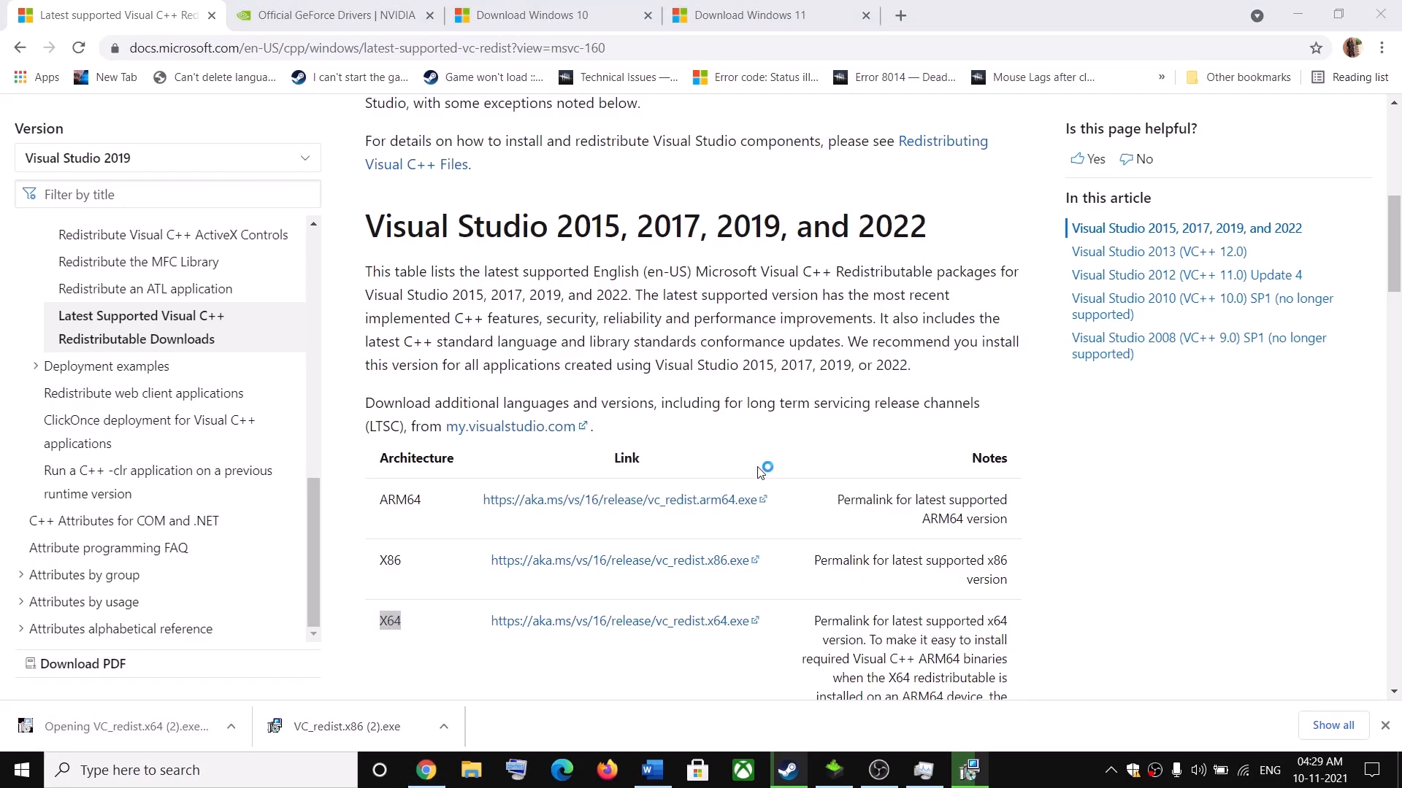
click(728, 491)
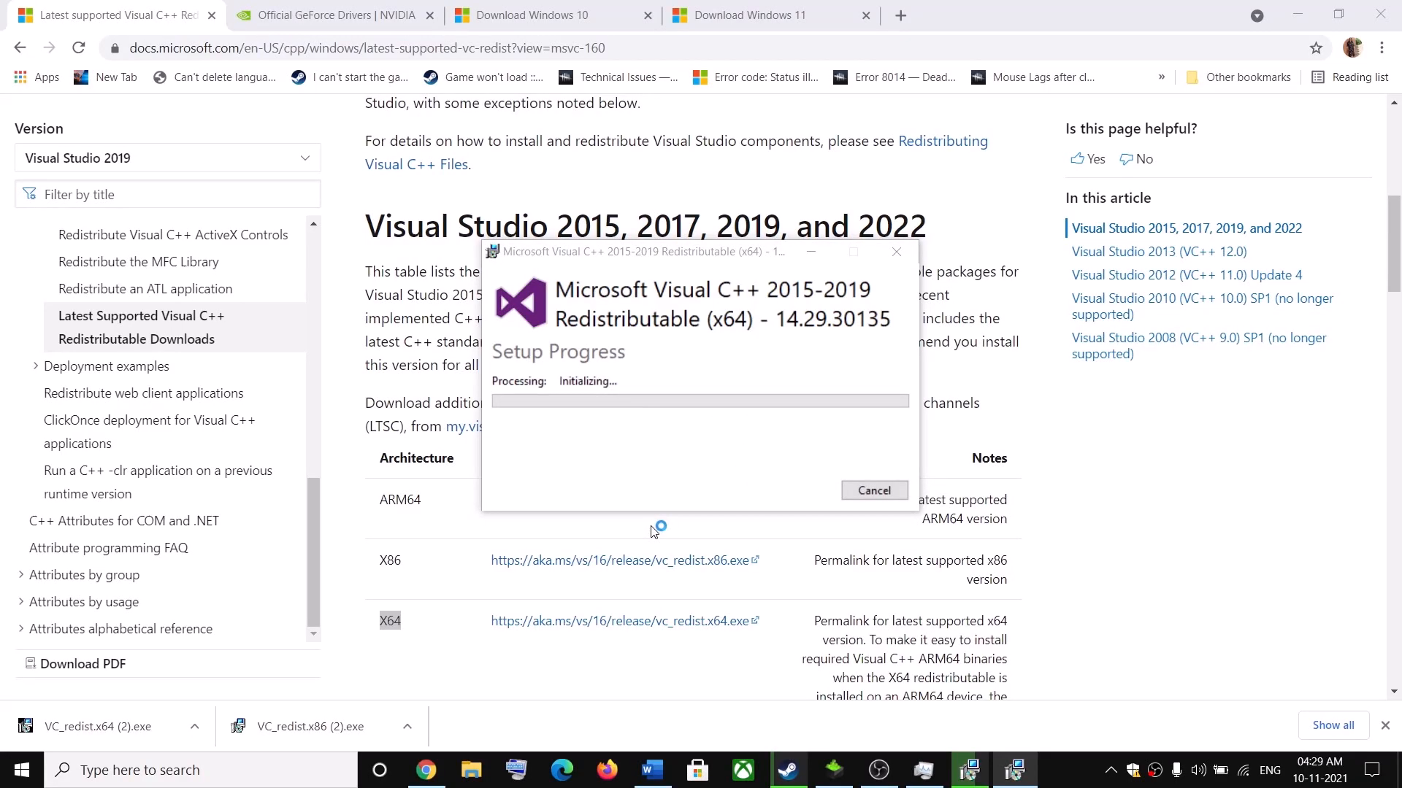
Place the x86 and x64 setup windows side by side and close both after setup completes, without restarting the computer
click(988, 771)
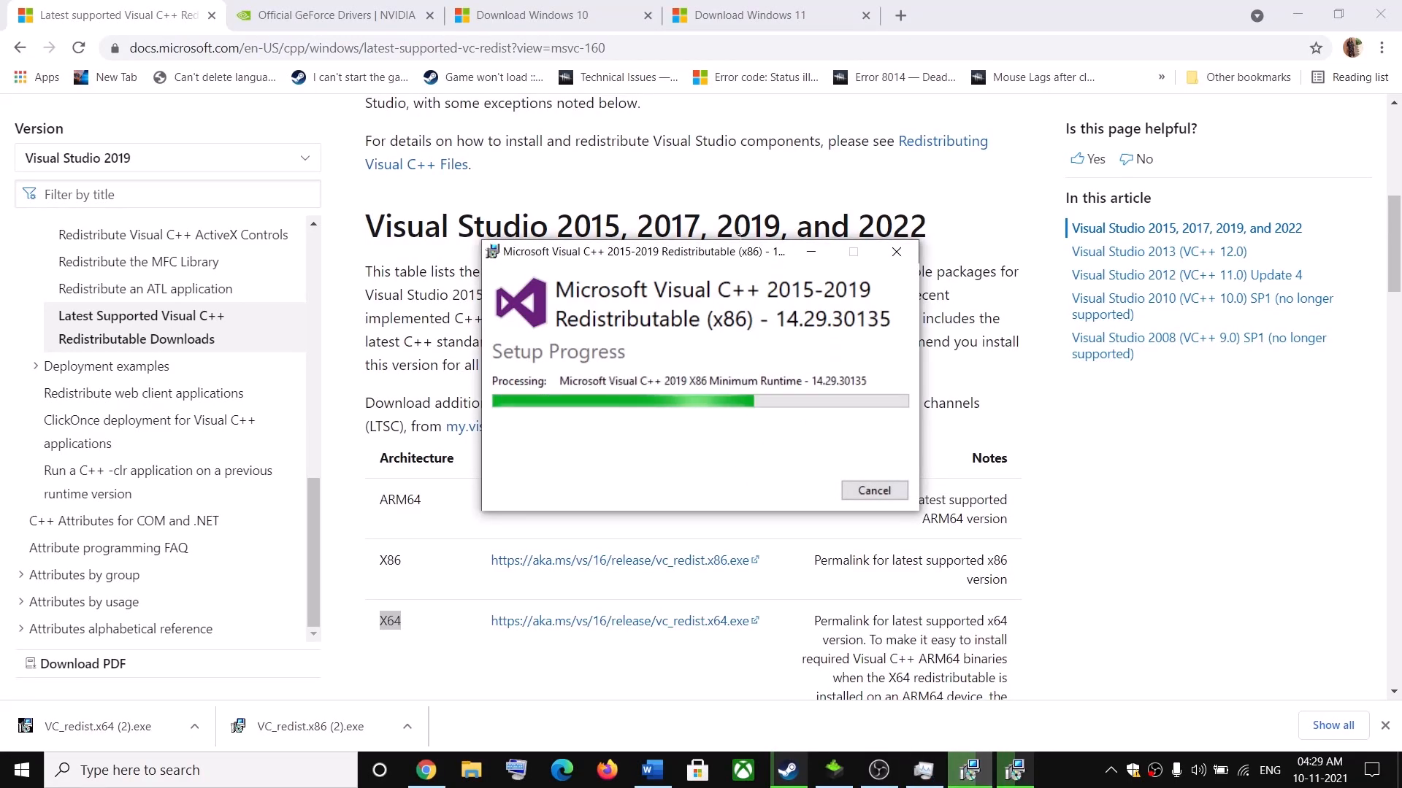
drag(730, 249, 455, 269)
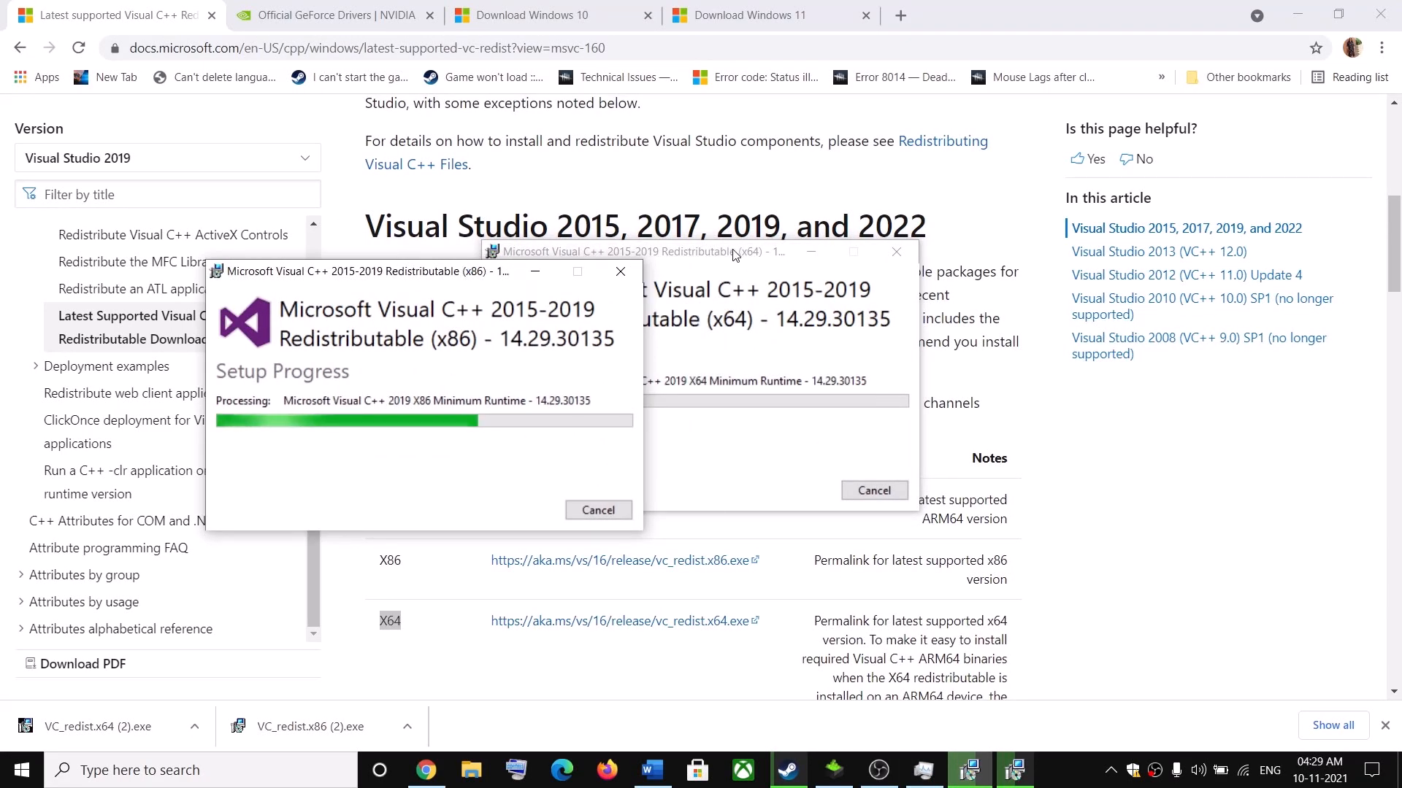
drag(734, 255, 924, 282)
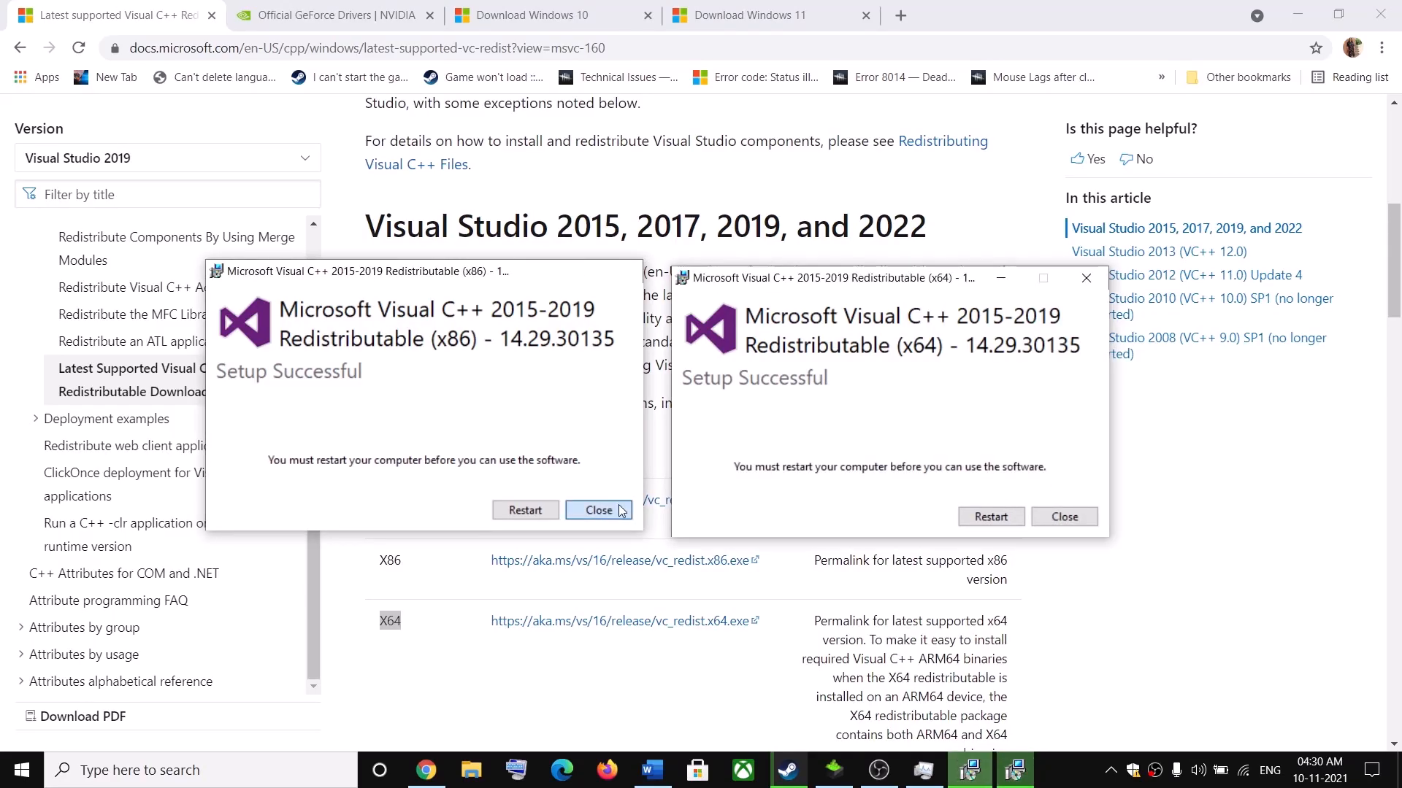
click(599, 510)
click(1065, 516)
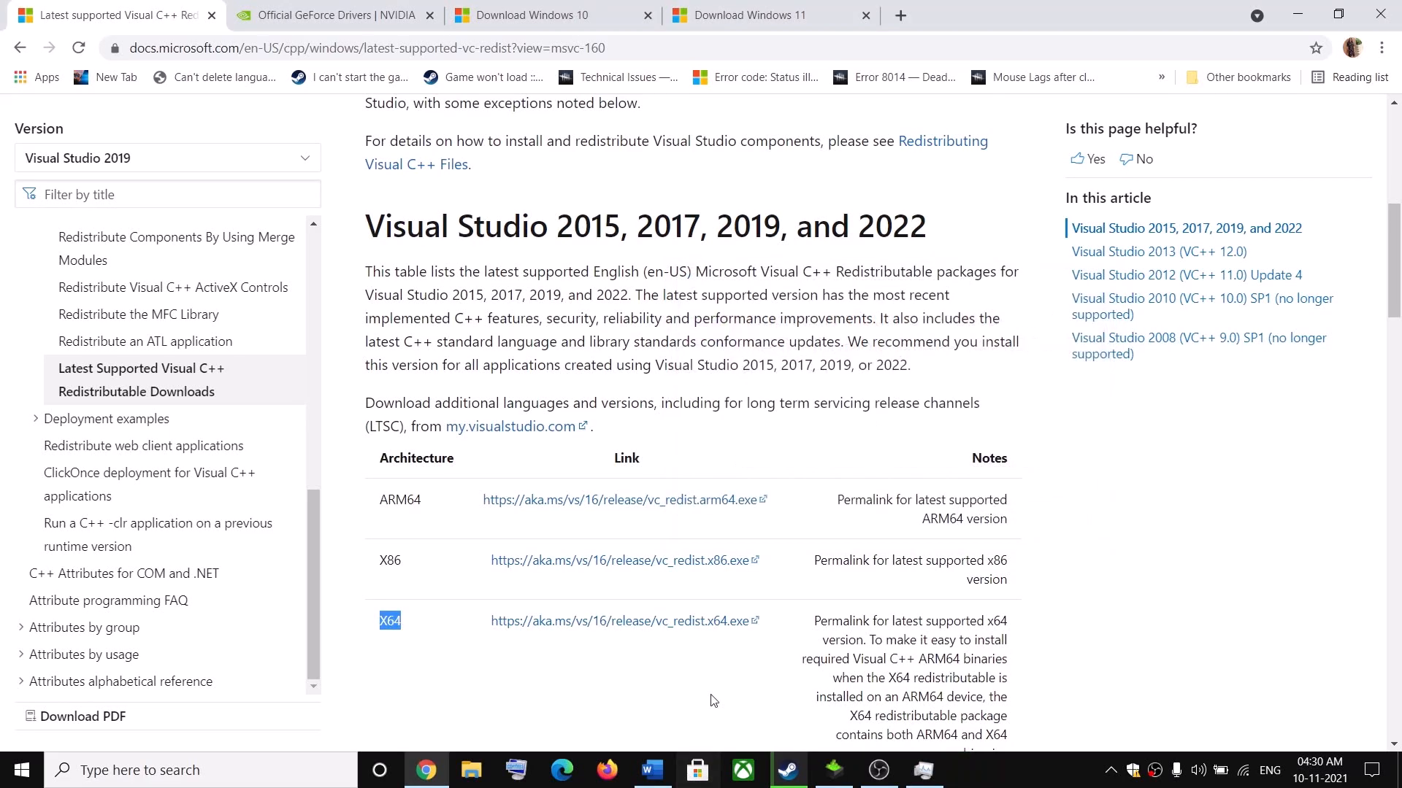
Return to the Word document and highlight the Step 4 instruction to disable Steam Overlay
click(652, 771)
scroll(600, 543, down, 3)
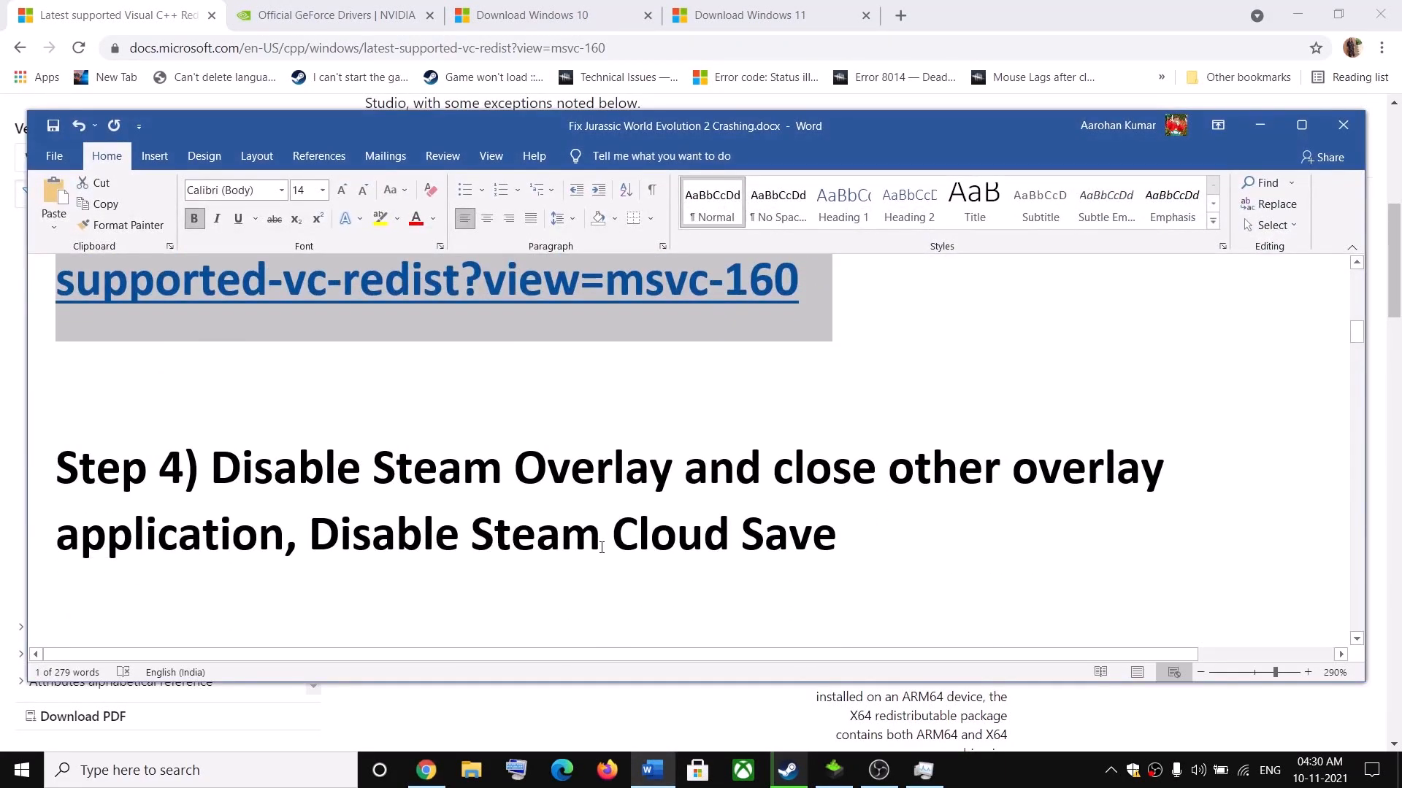
drag(365, 460, 672, 467)
Switch to Steam and disable the in-game Steam Overlay in the properties of Jurassic World Evolution 2
click(788, 771)
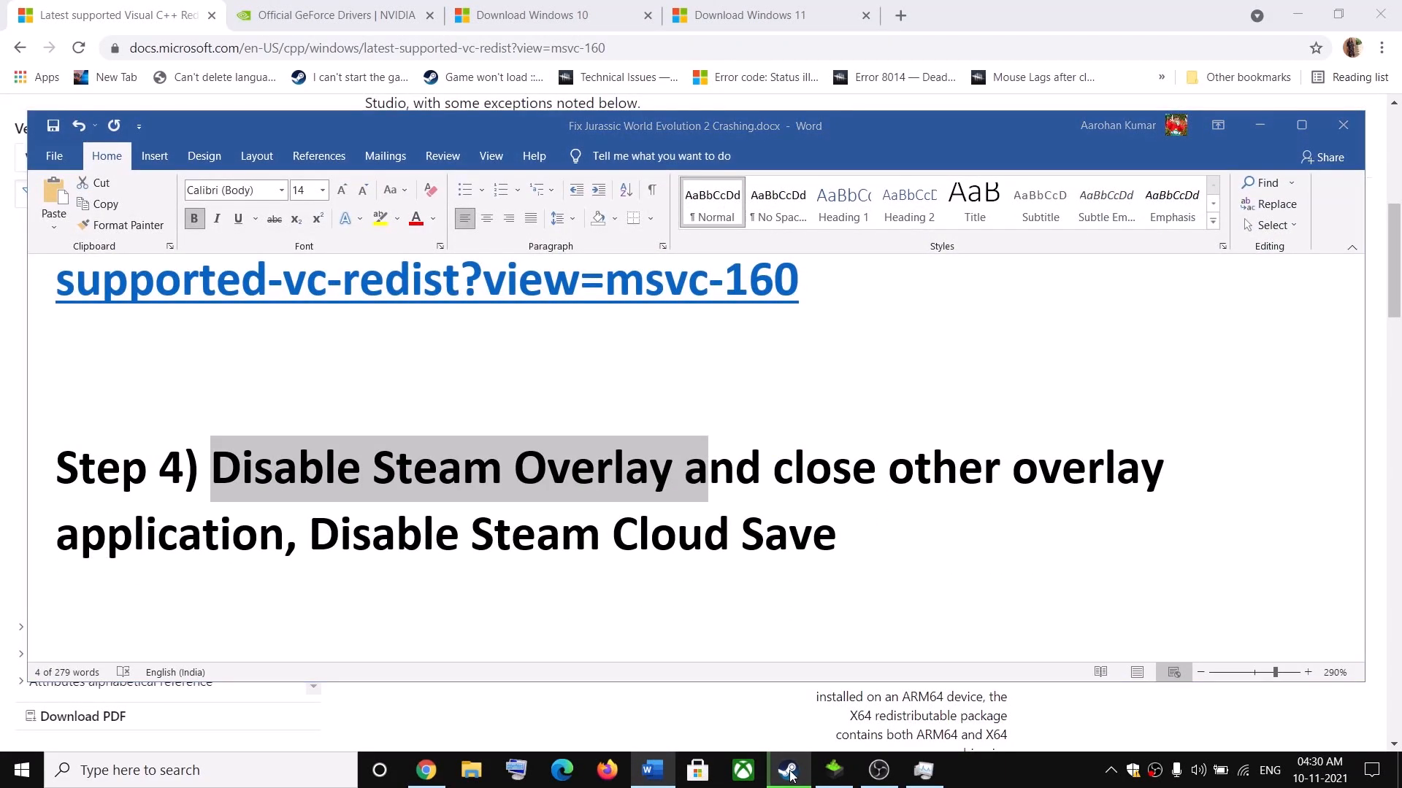
right_click(78, 595)
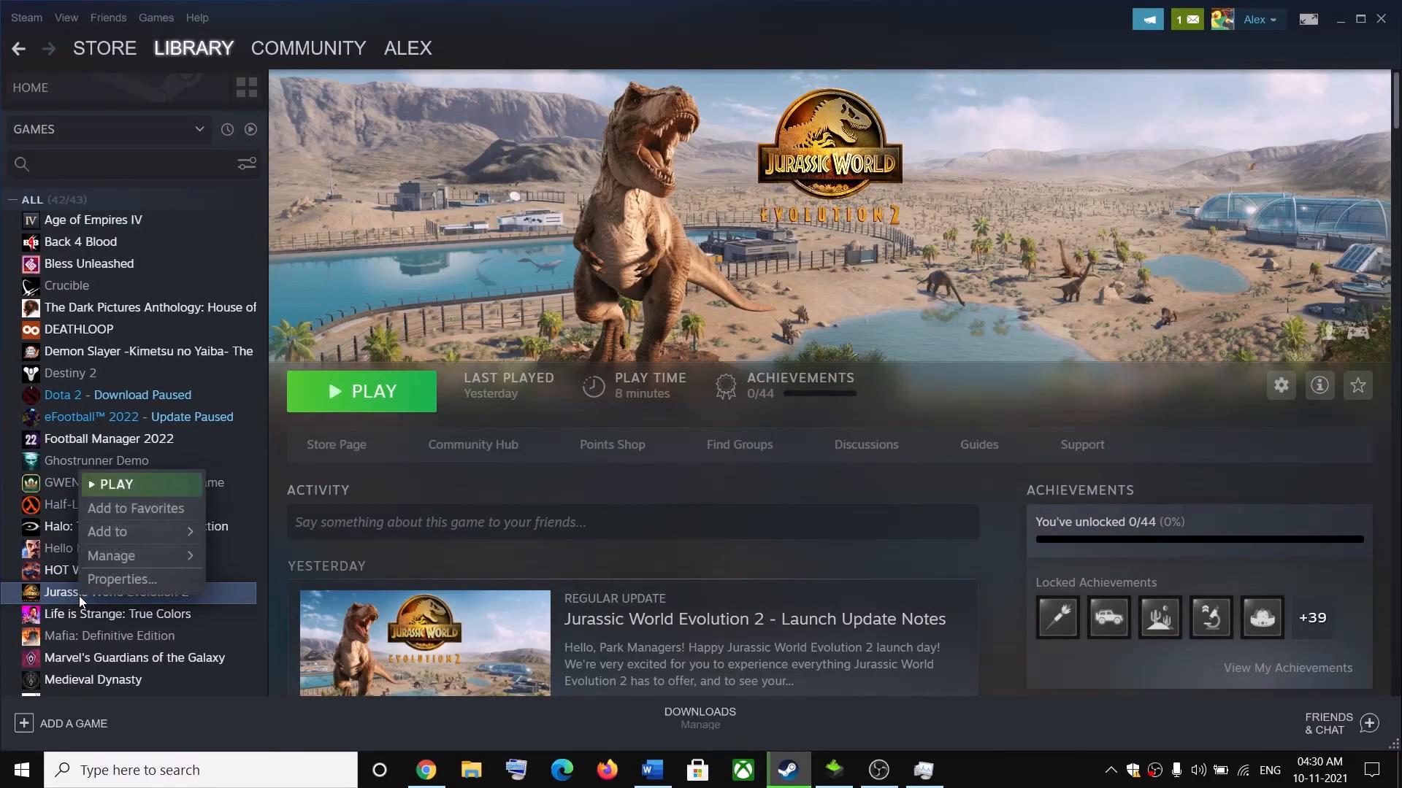
click(141, 580)
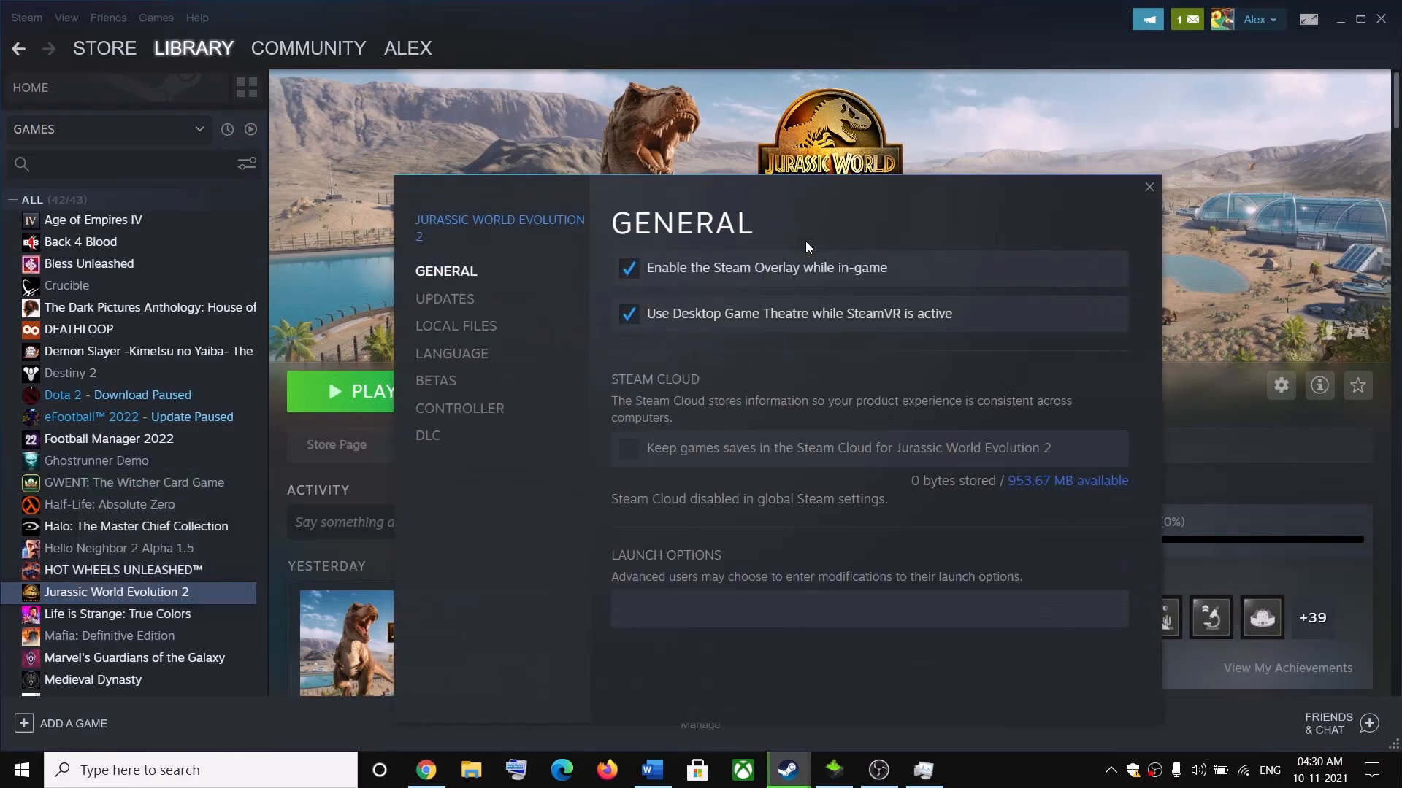
click(632, 274)
click(1149, 187)
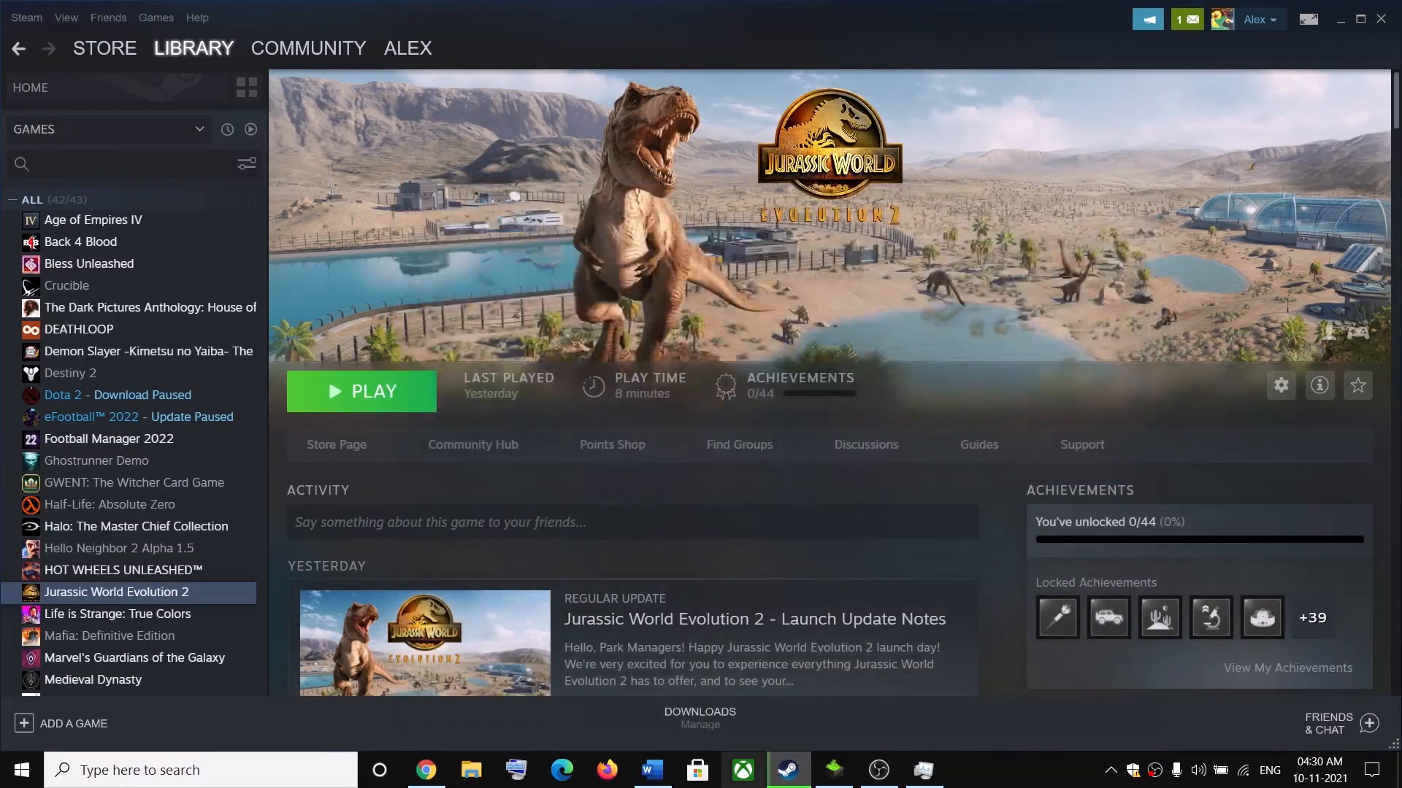
Highlight the Step 4 advice in Word on closing other overlay applications, and search Windows for "discord" and "ge" as examples
click(671, 772)
drag(832, 487, 285, 527)
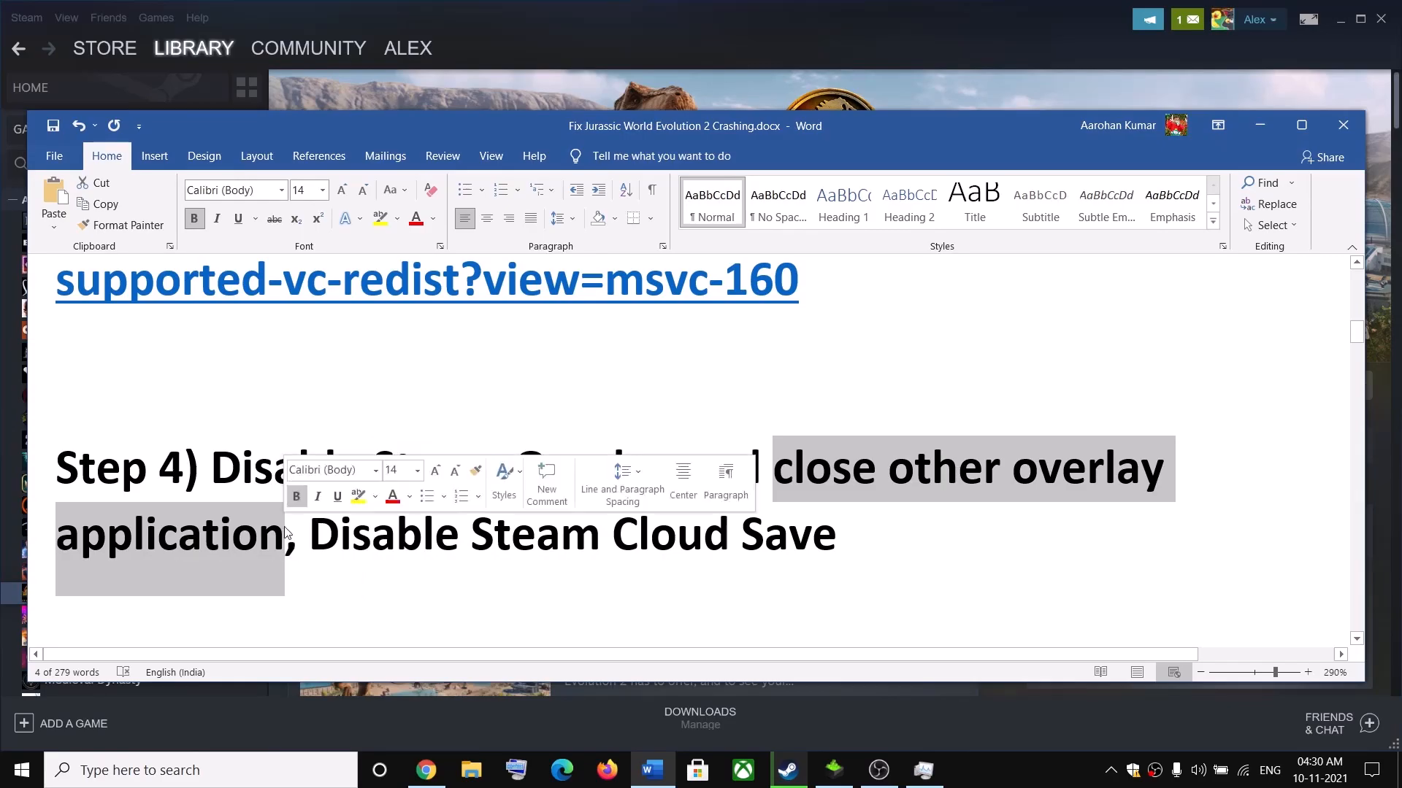
click(153, 766)
text(dis)
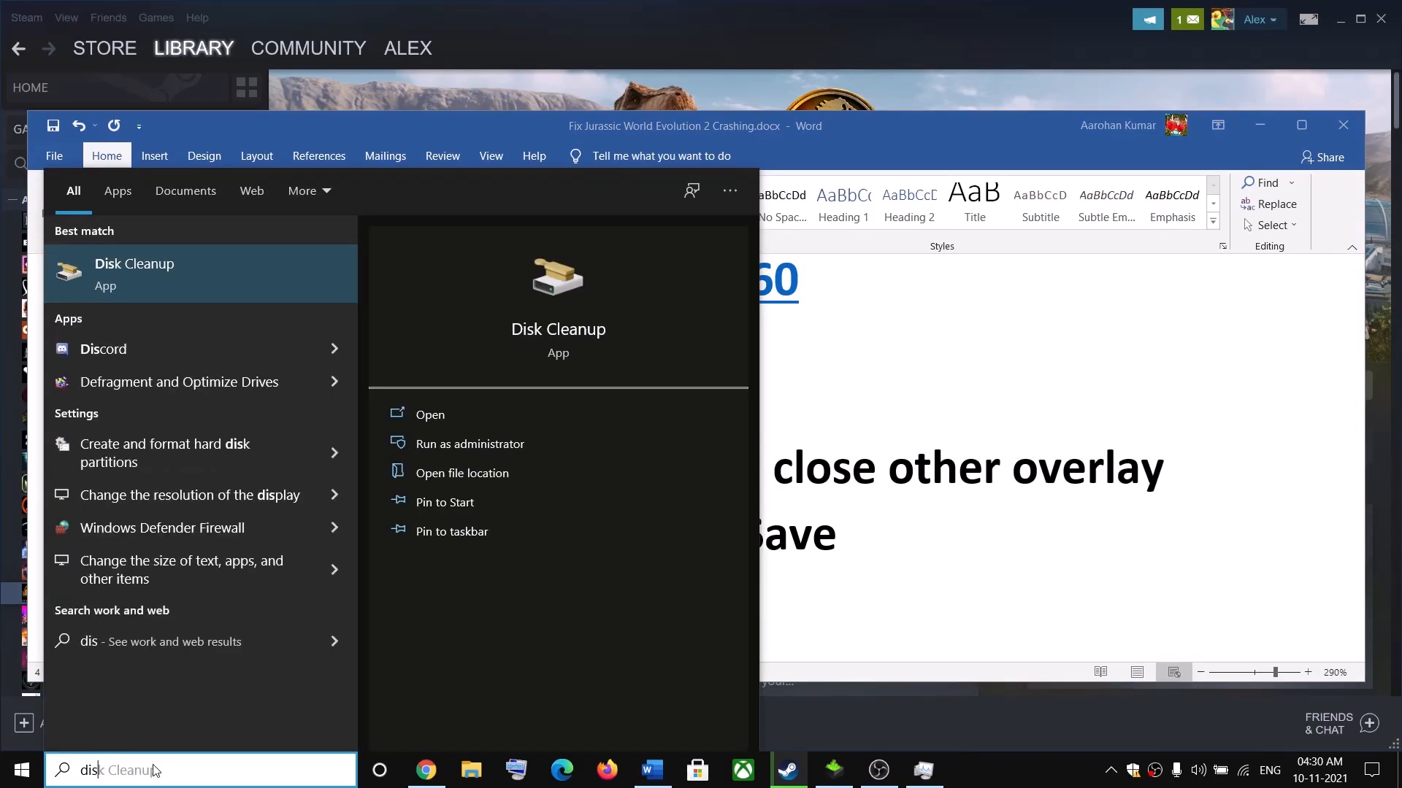
text(cord)
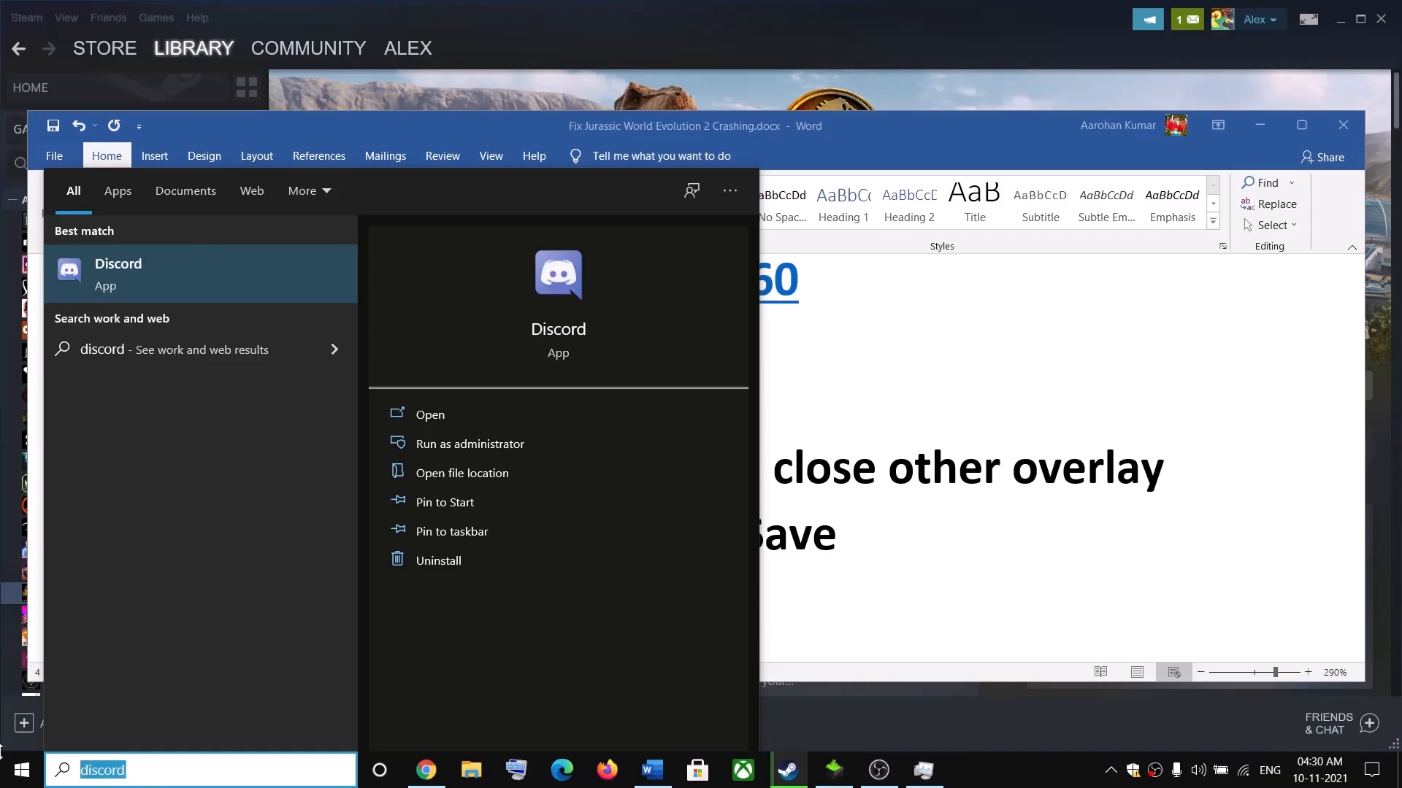
text(ge)
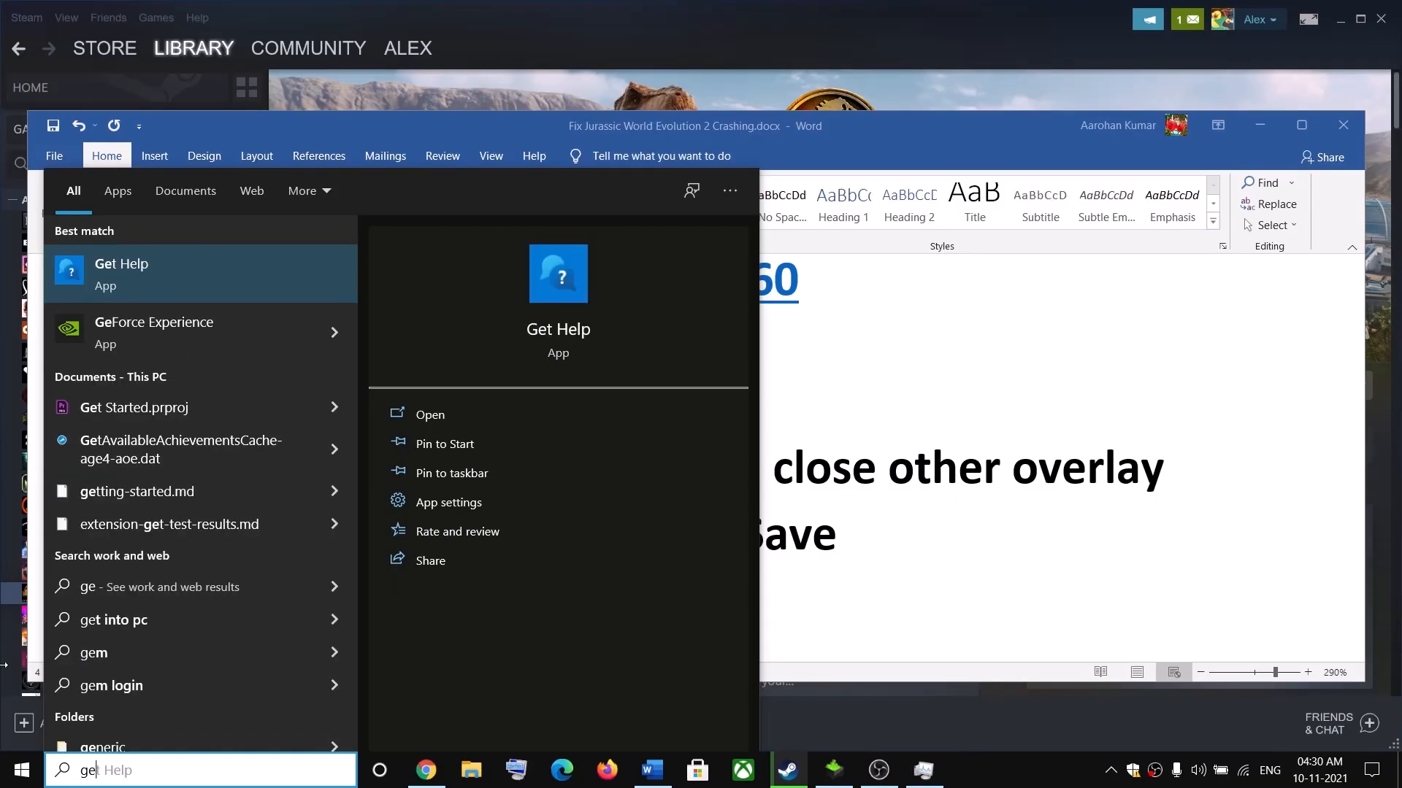
click(953, 447)
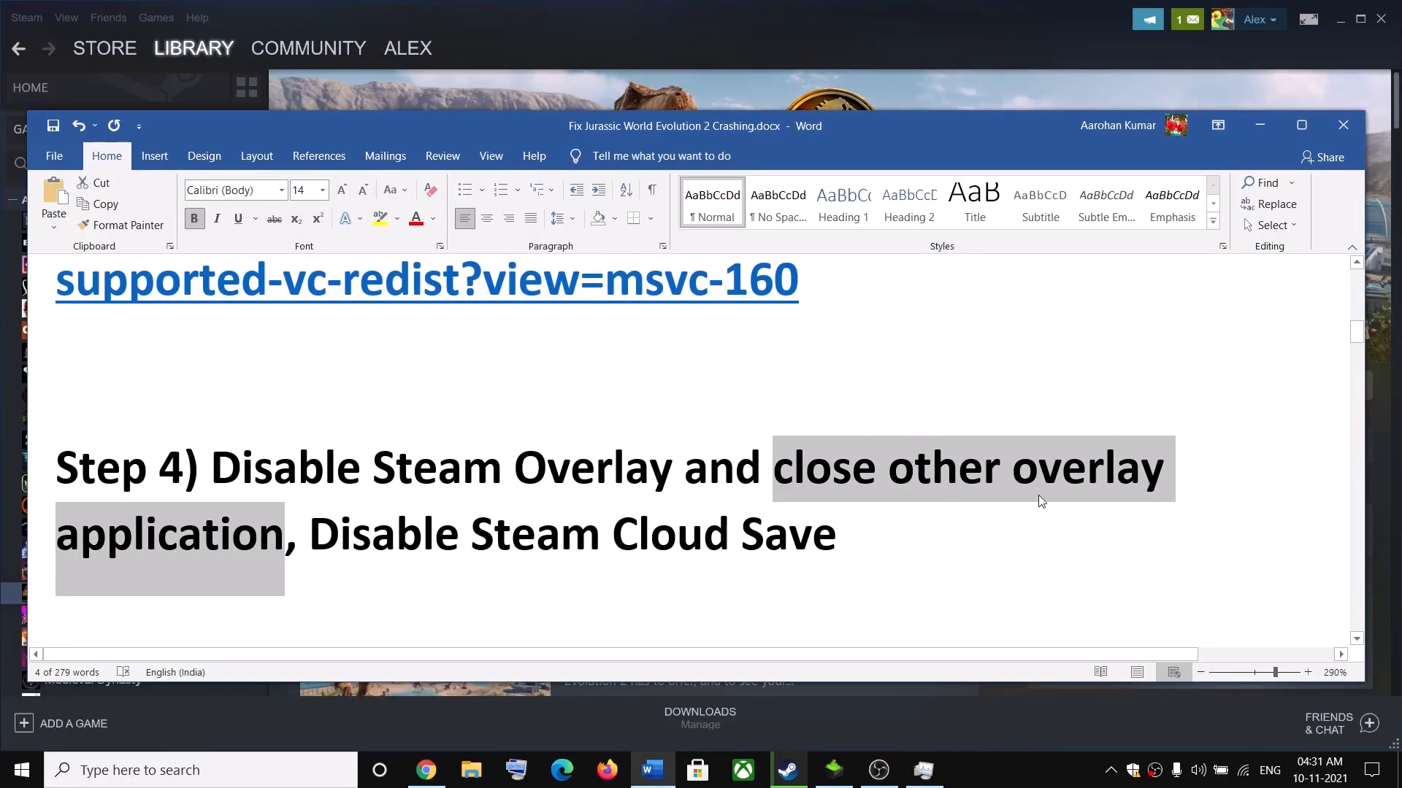
click(1076, 484)
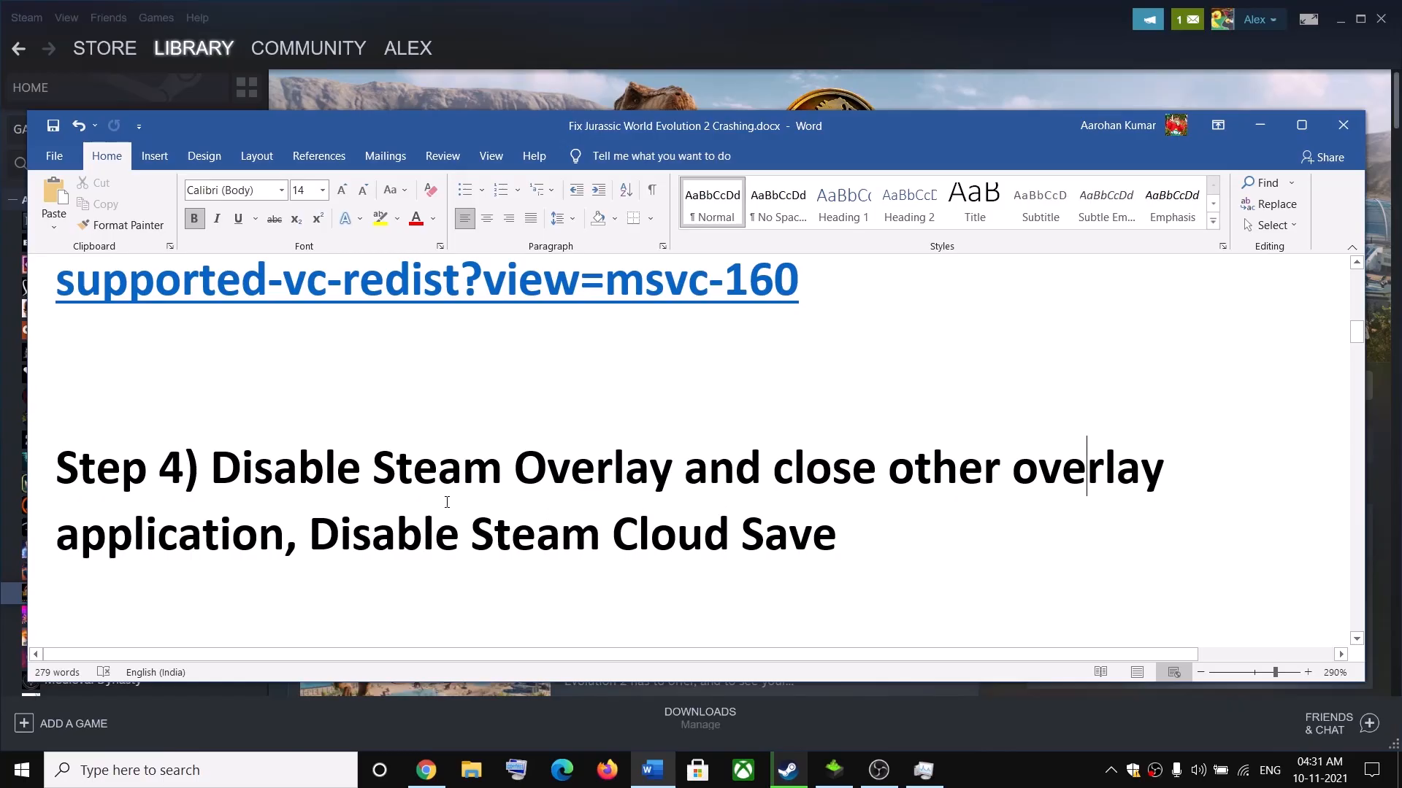
Highlight the Step 5 instruction on closing overclocking applications, and search Windows for MSI Afterburner and RivaTuner as examples
scroll(467, 497, down, 4)
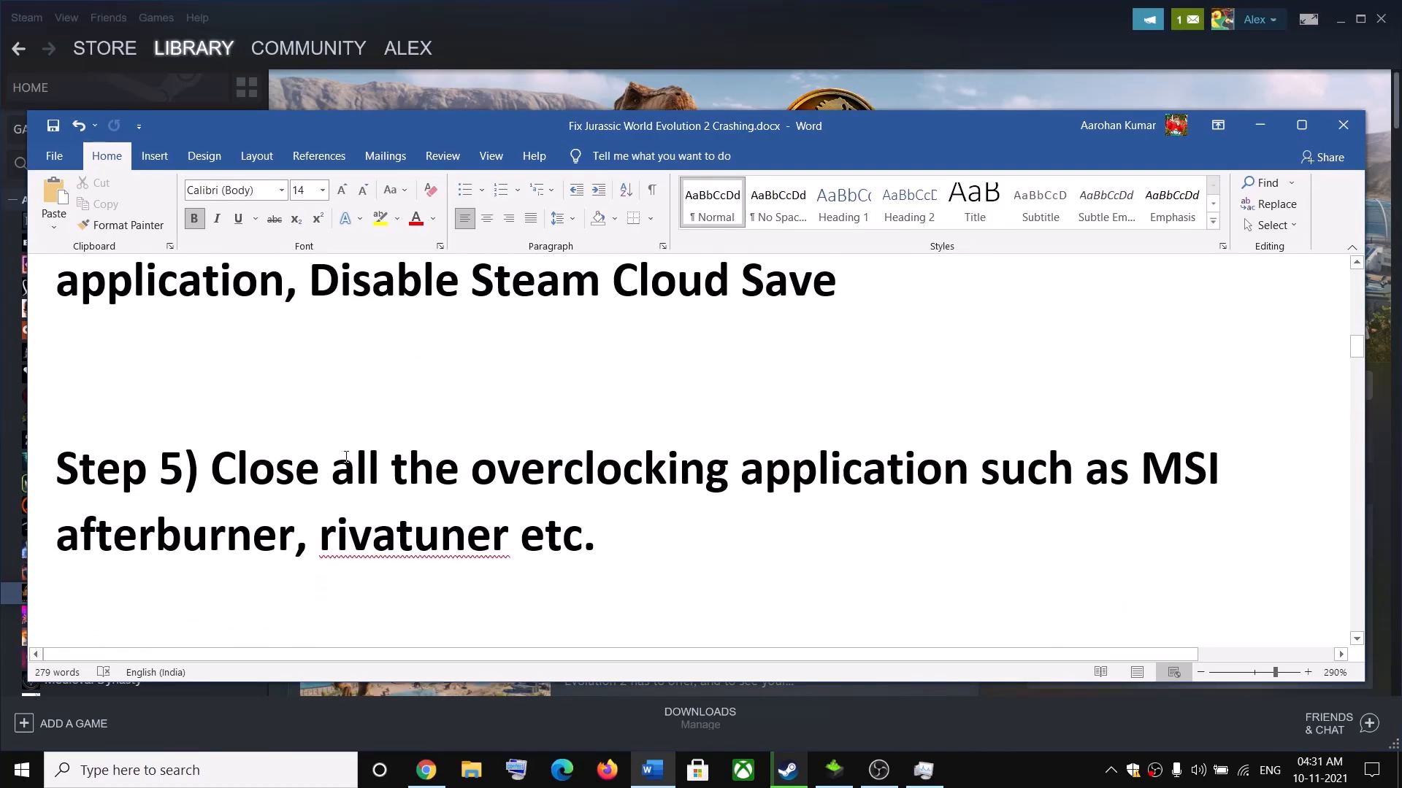
drag(246, 471, 885, 478)
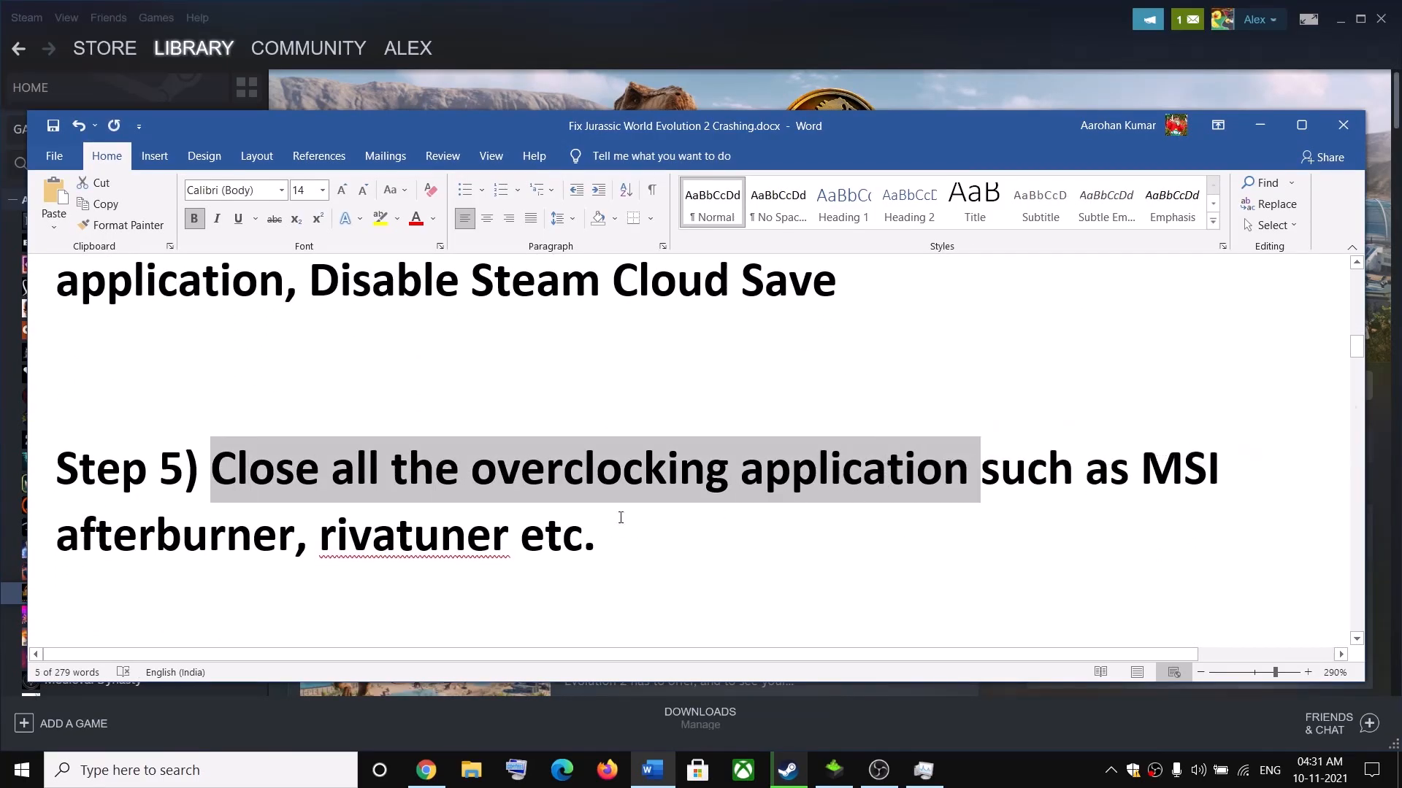
click(243, 774)
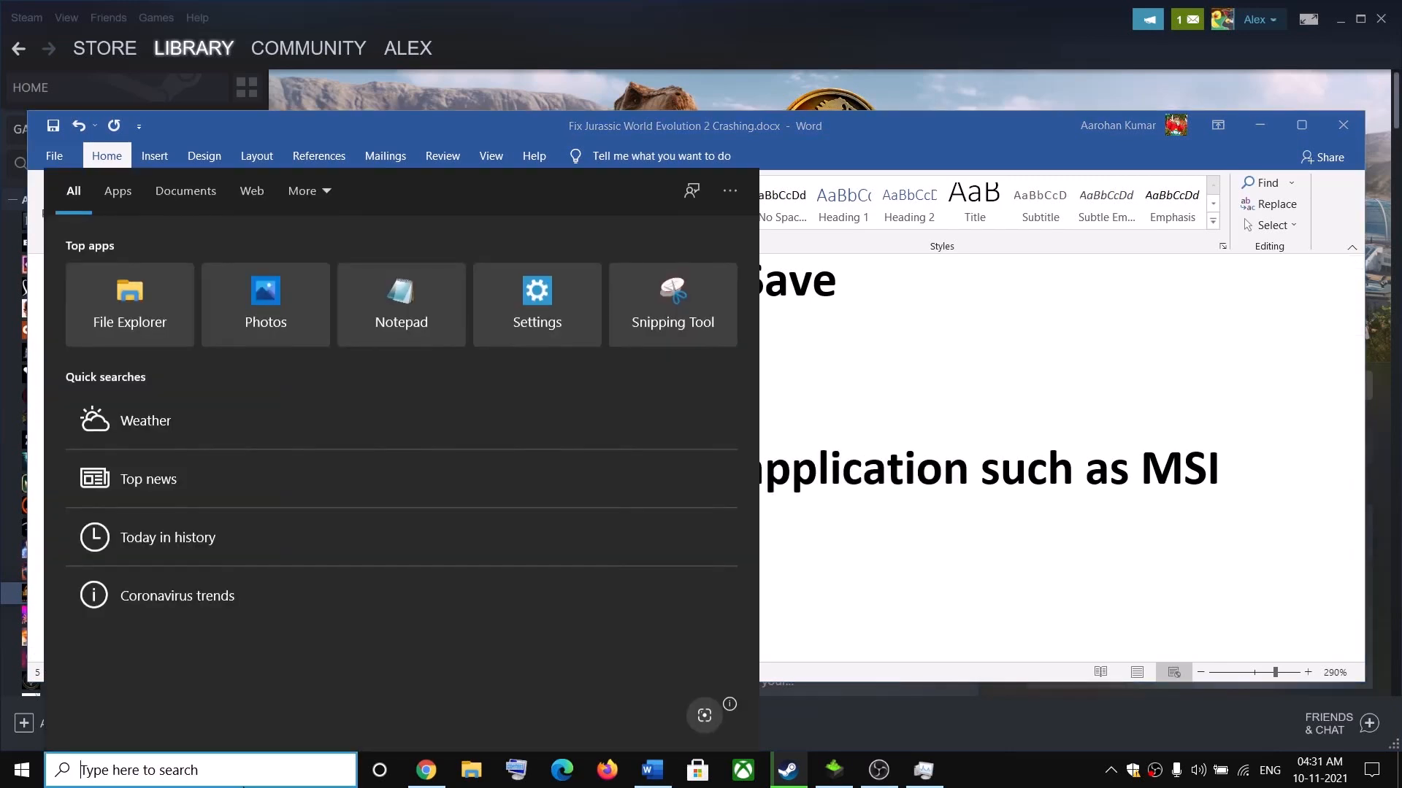
text(msi)
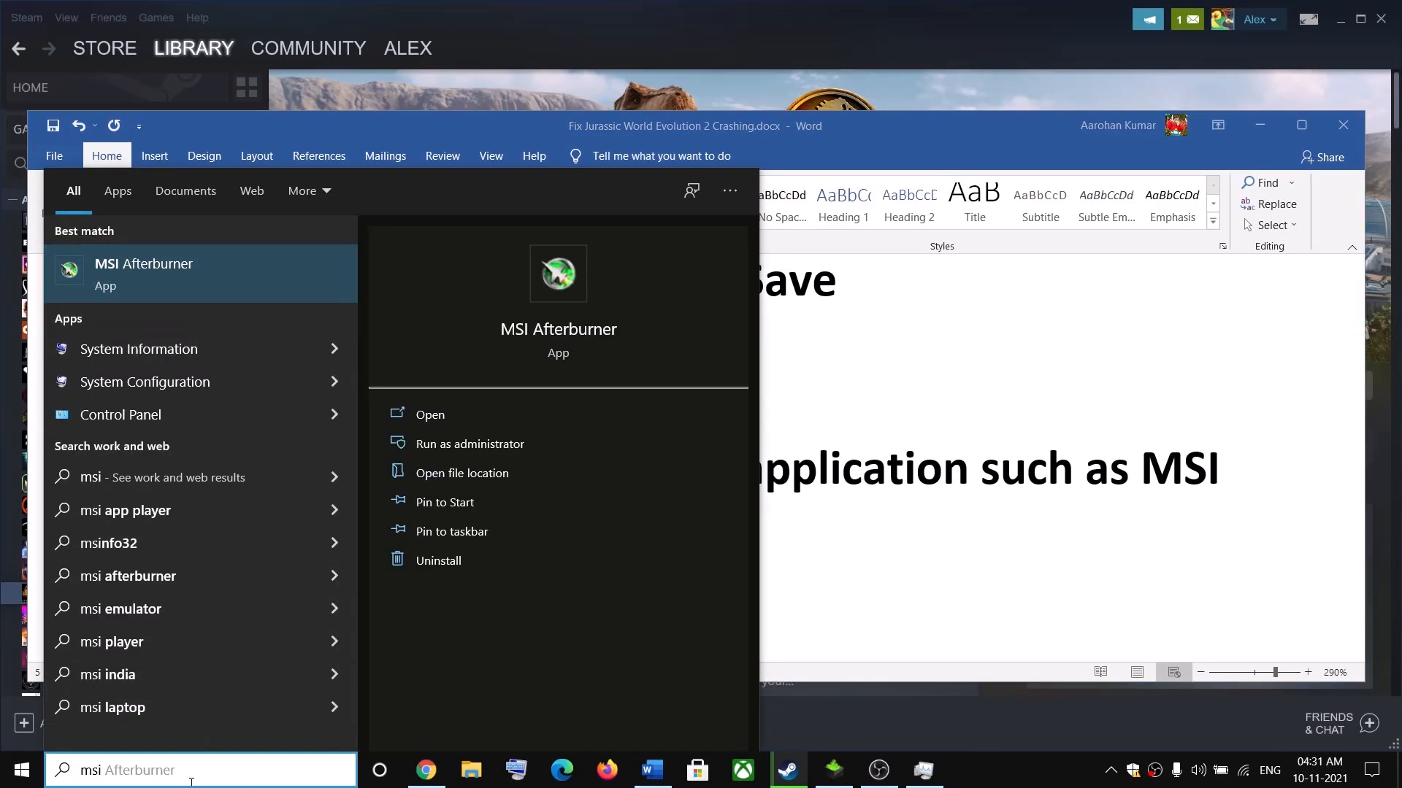
key(Right)
text(riva)
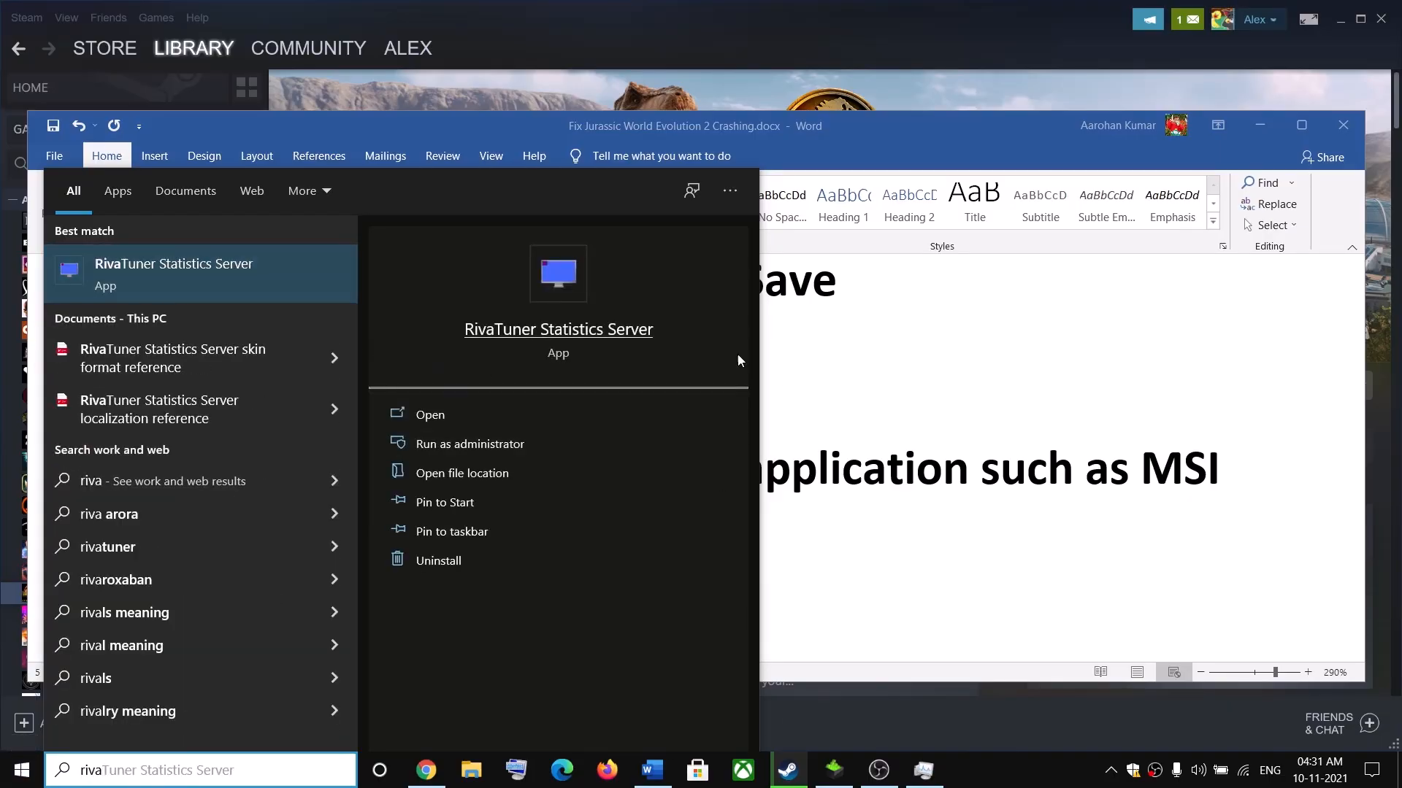
click(933, 411)
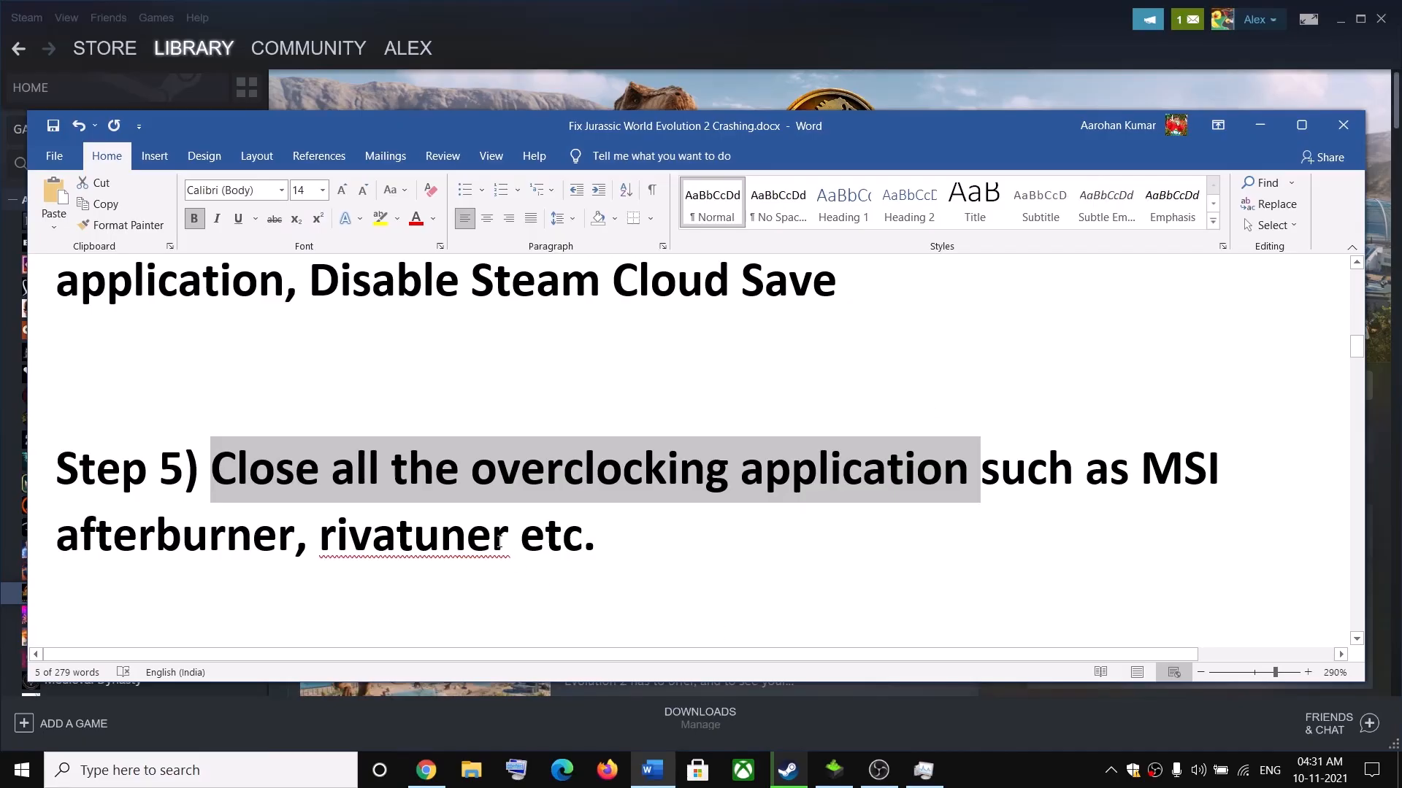
drag(519, 542, 440, 541)
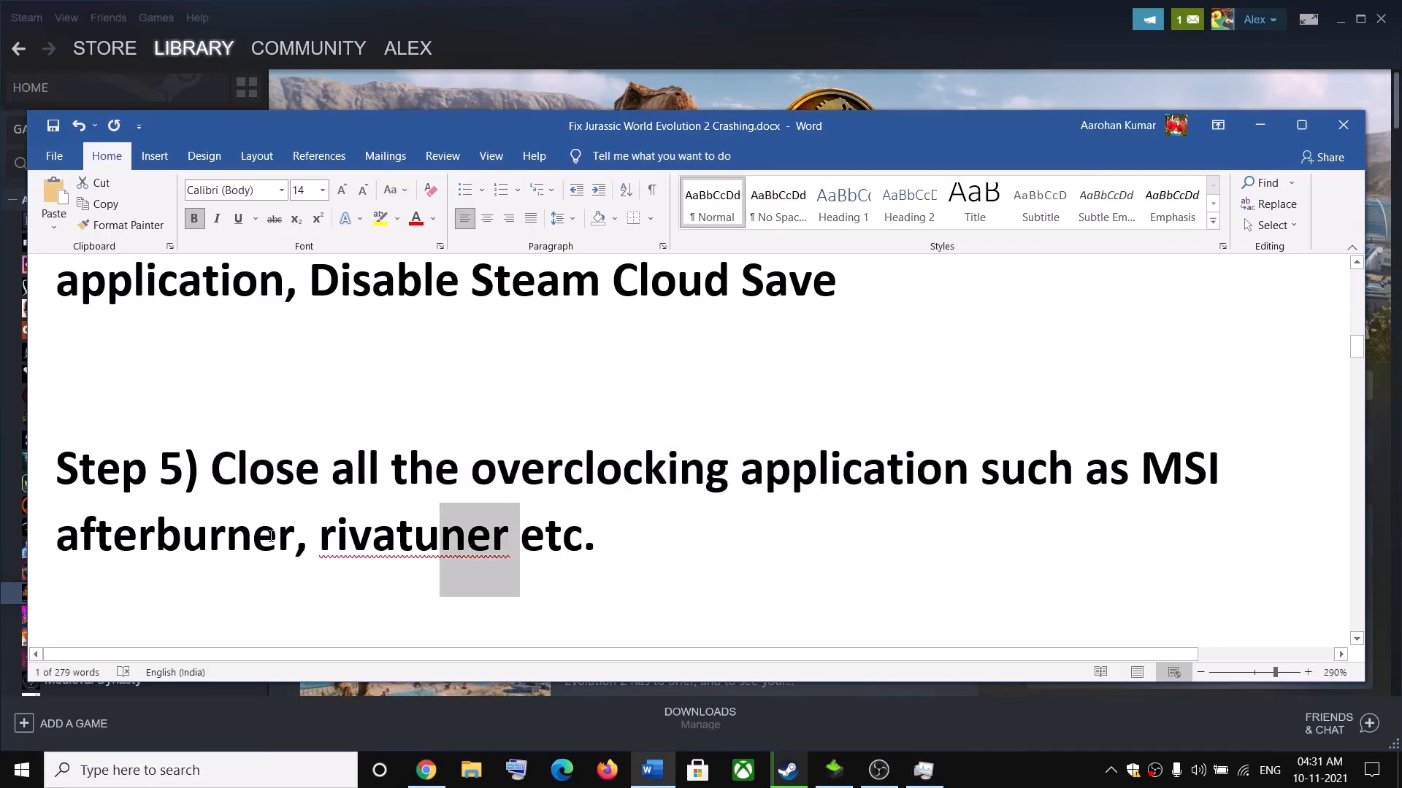
Highlight the Step 6 instruction on allowing the game exe file in the antivirus program or Windows security
scroll(270, 537, down, 3)
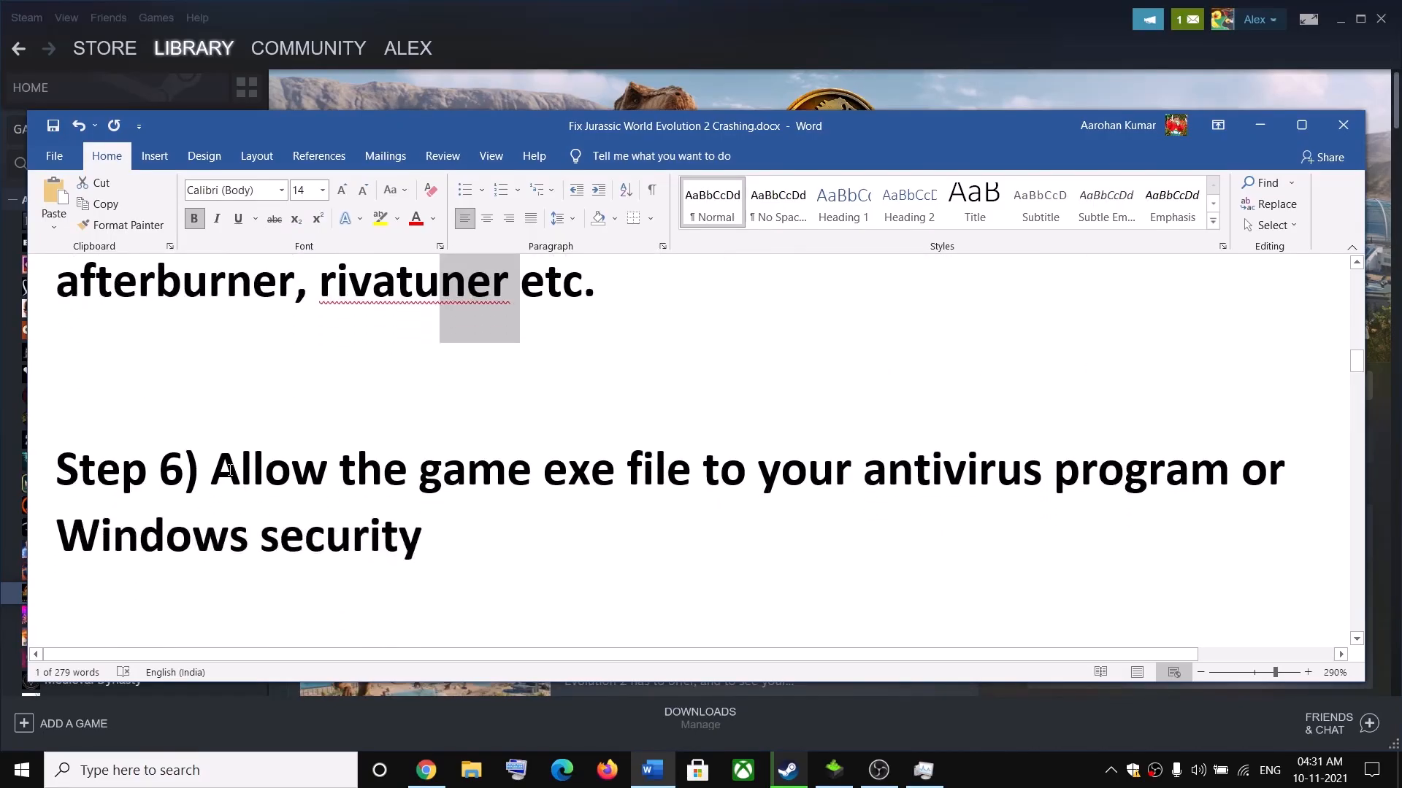
drag(230, 471, 1011, 497)
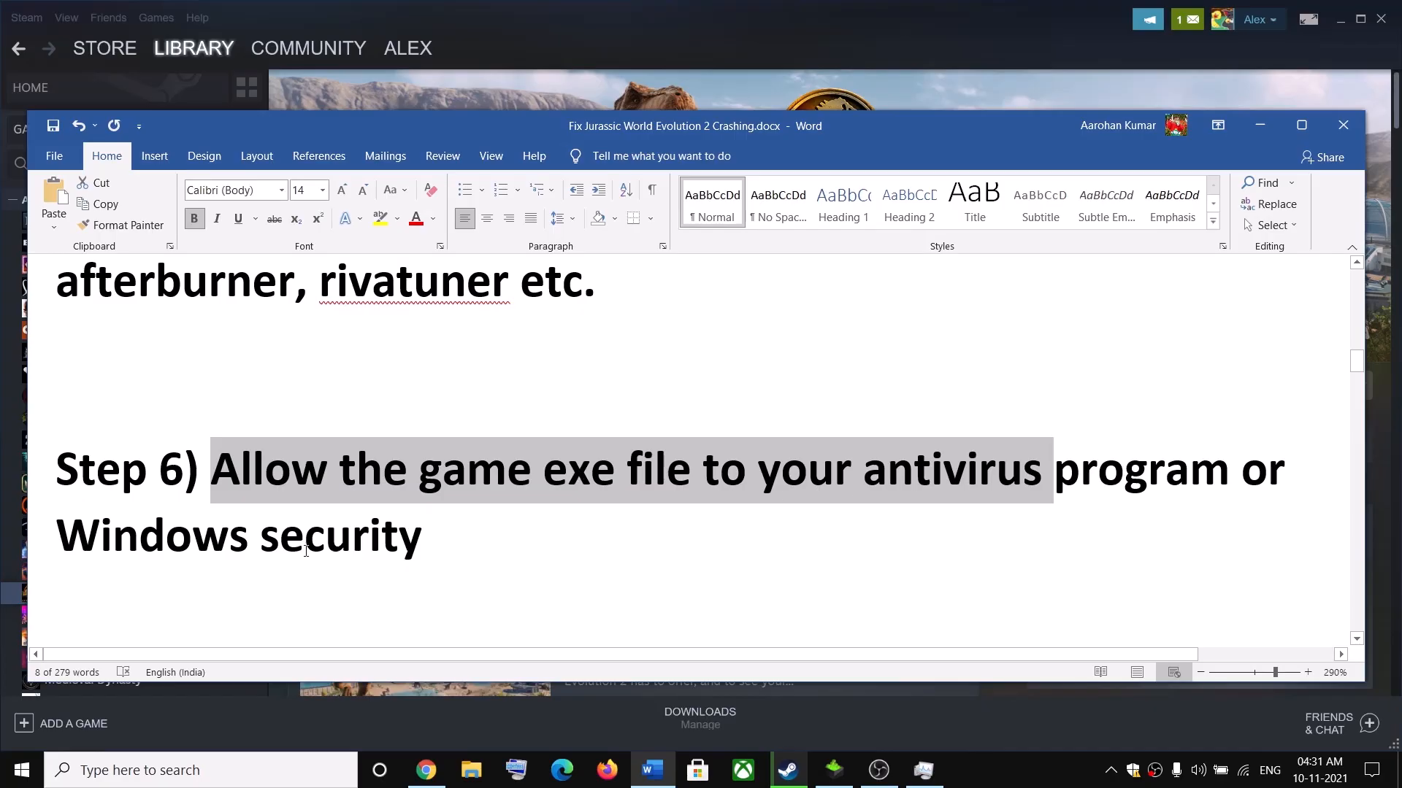
drag(123, 551, 438, 544)
Open Windows Settings and go to the Windows Security page under Update & Security
click(475, 10)
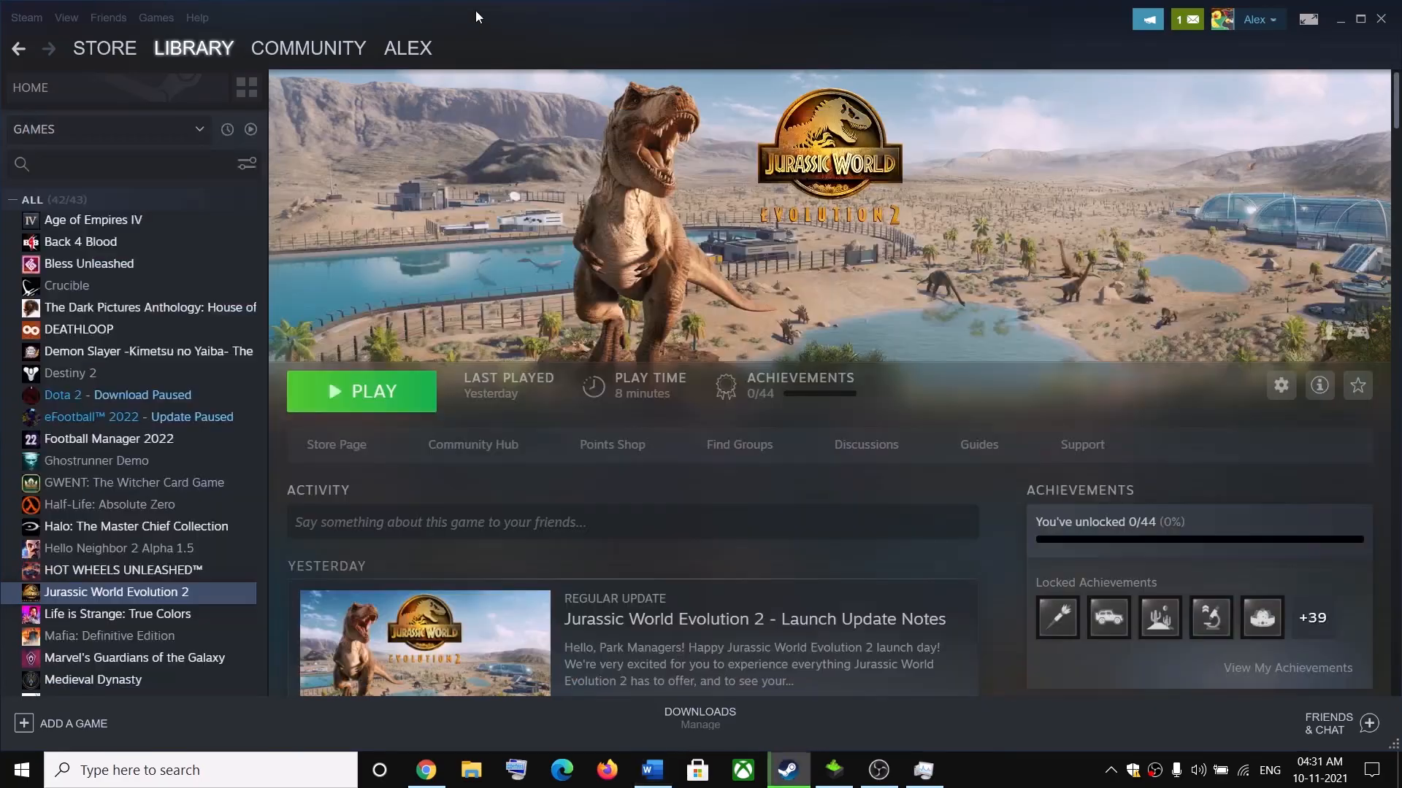
click(21, 770)
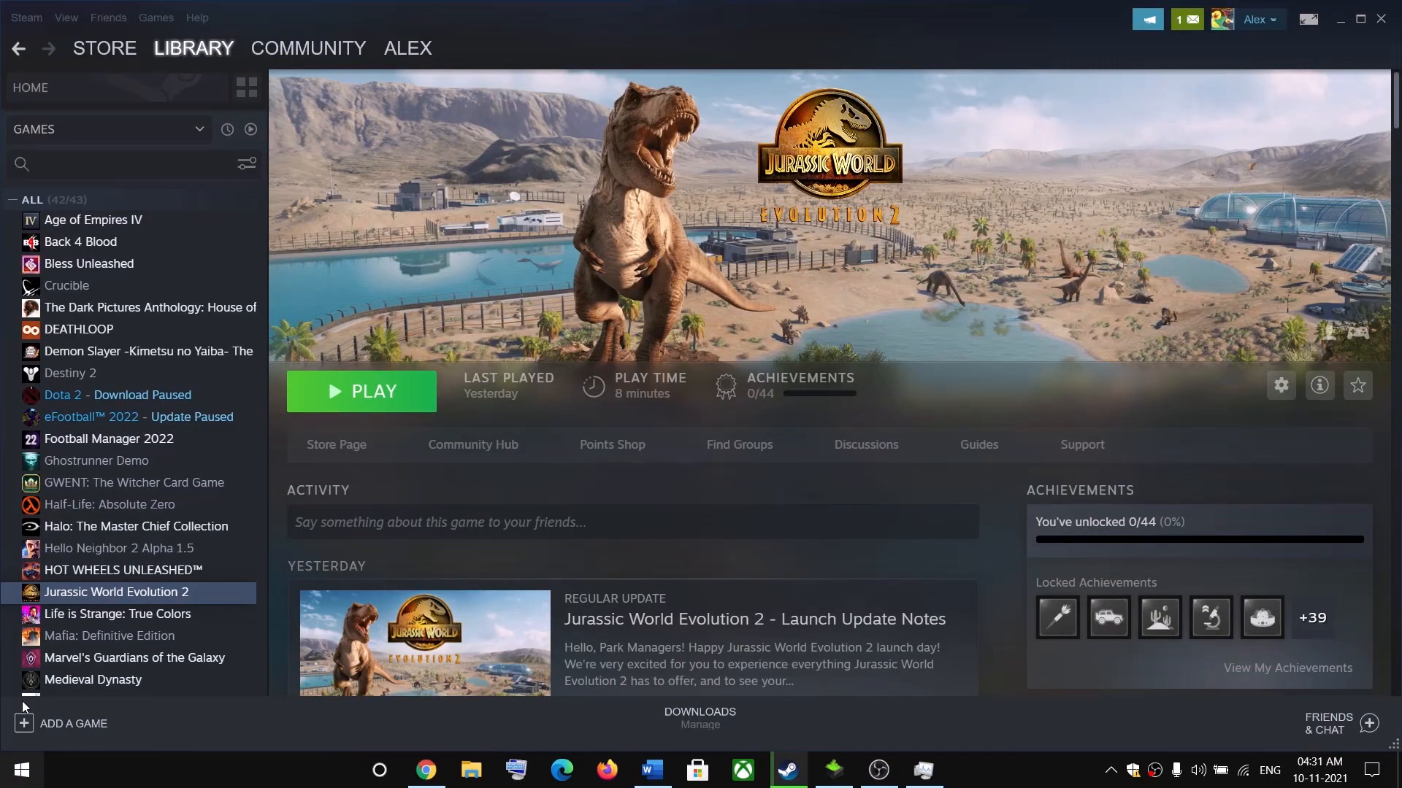
click(30, 703)
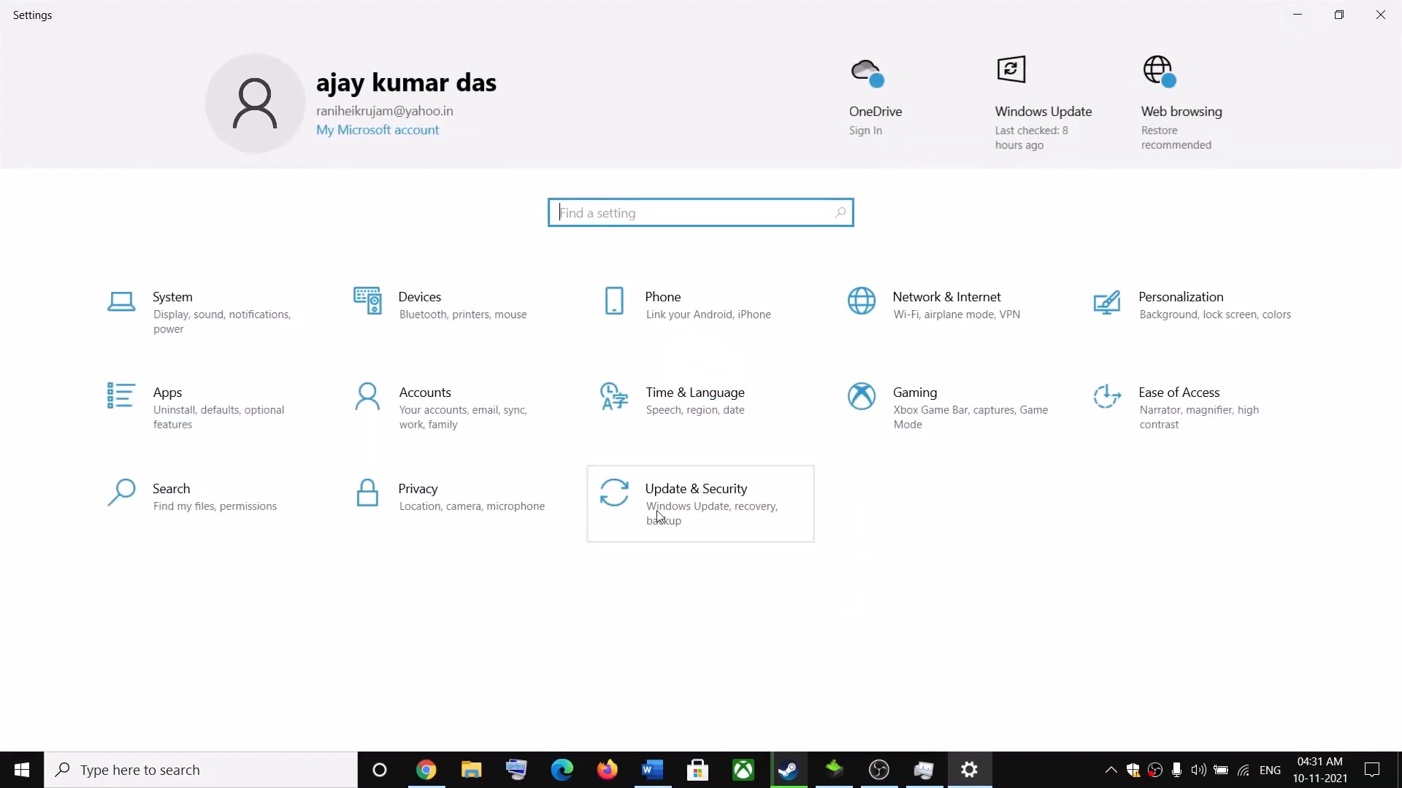
click(705, 509)
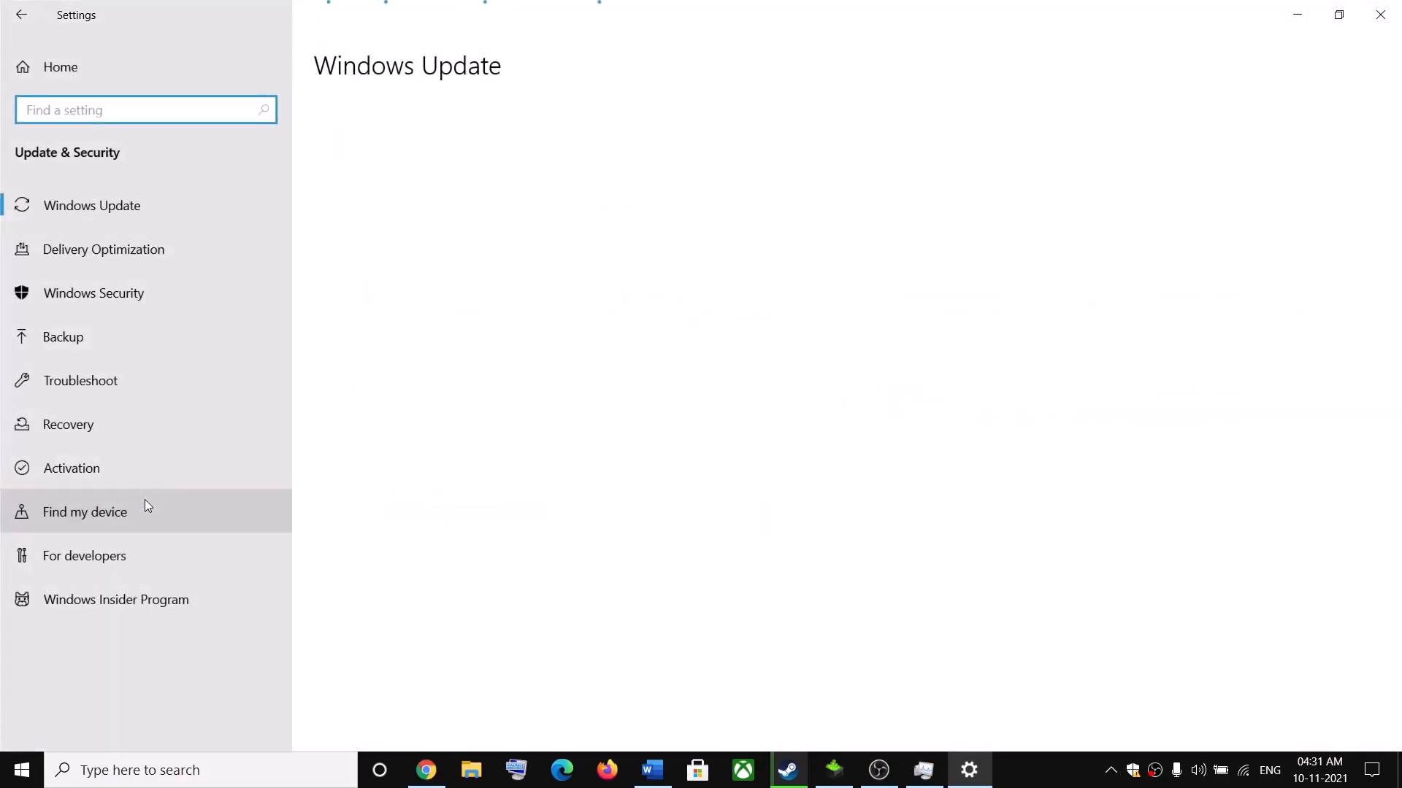
click(98, 68)
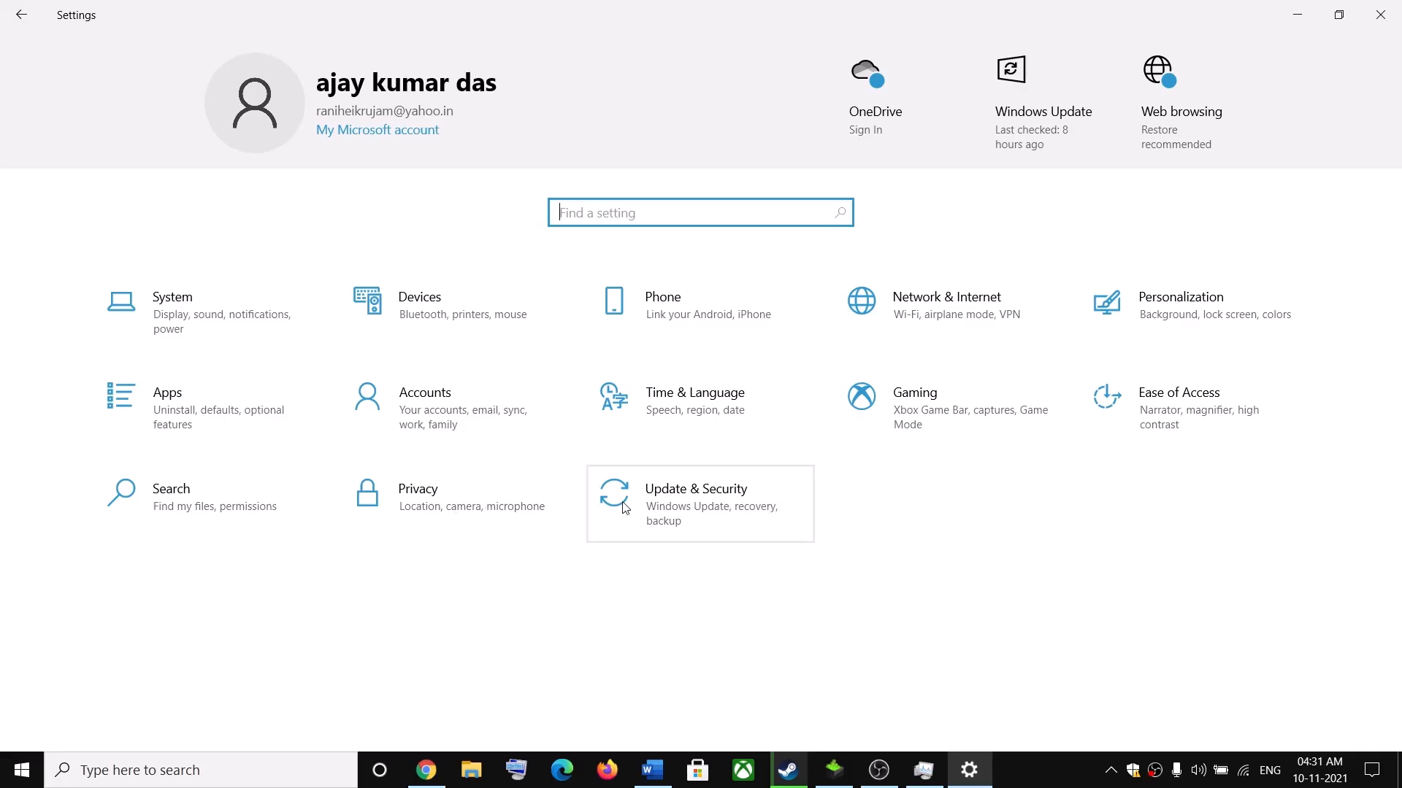
click(650, 505)
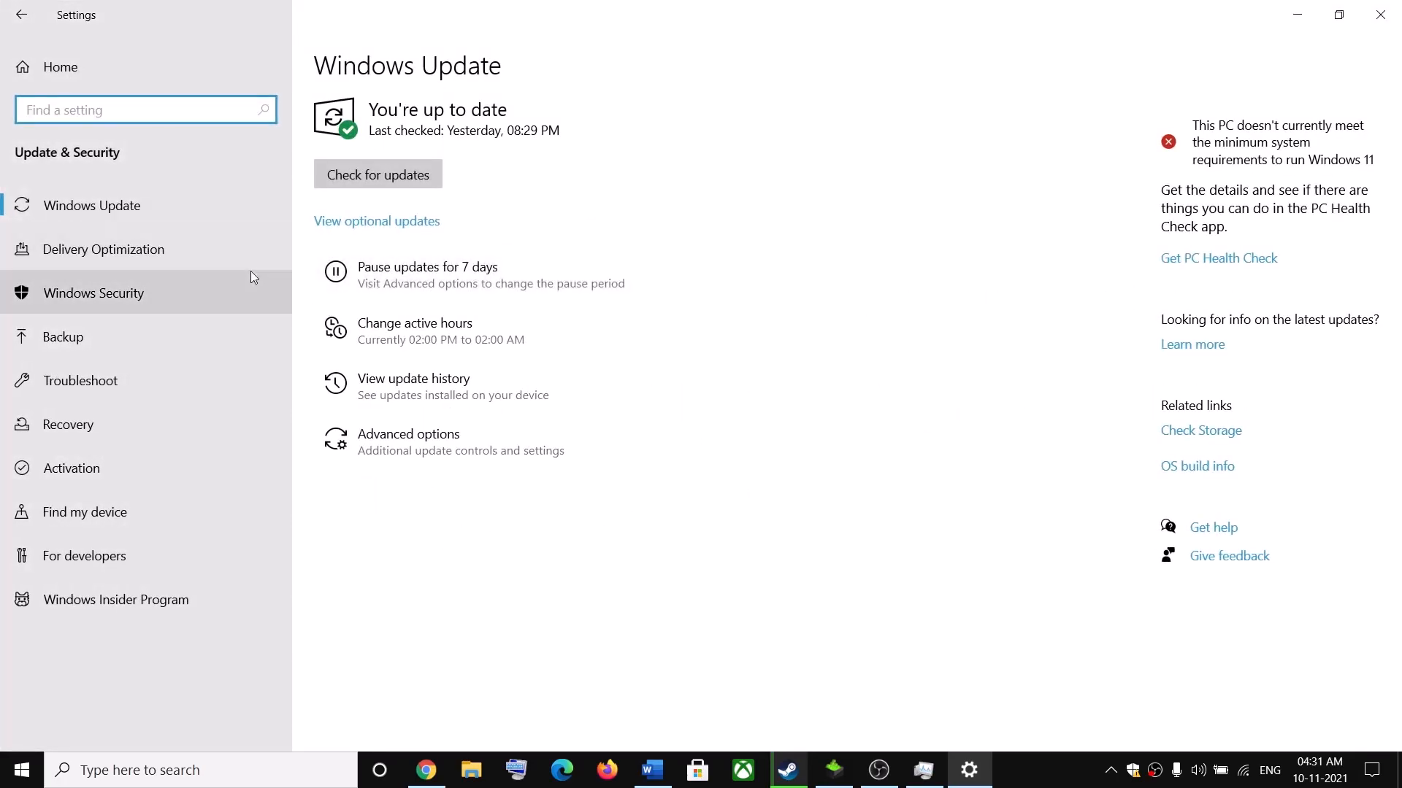
click(95, 319)
click(99, 292)
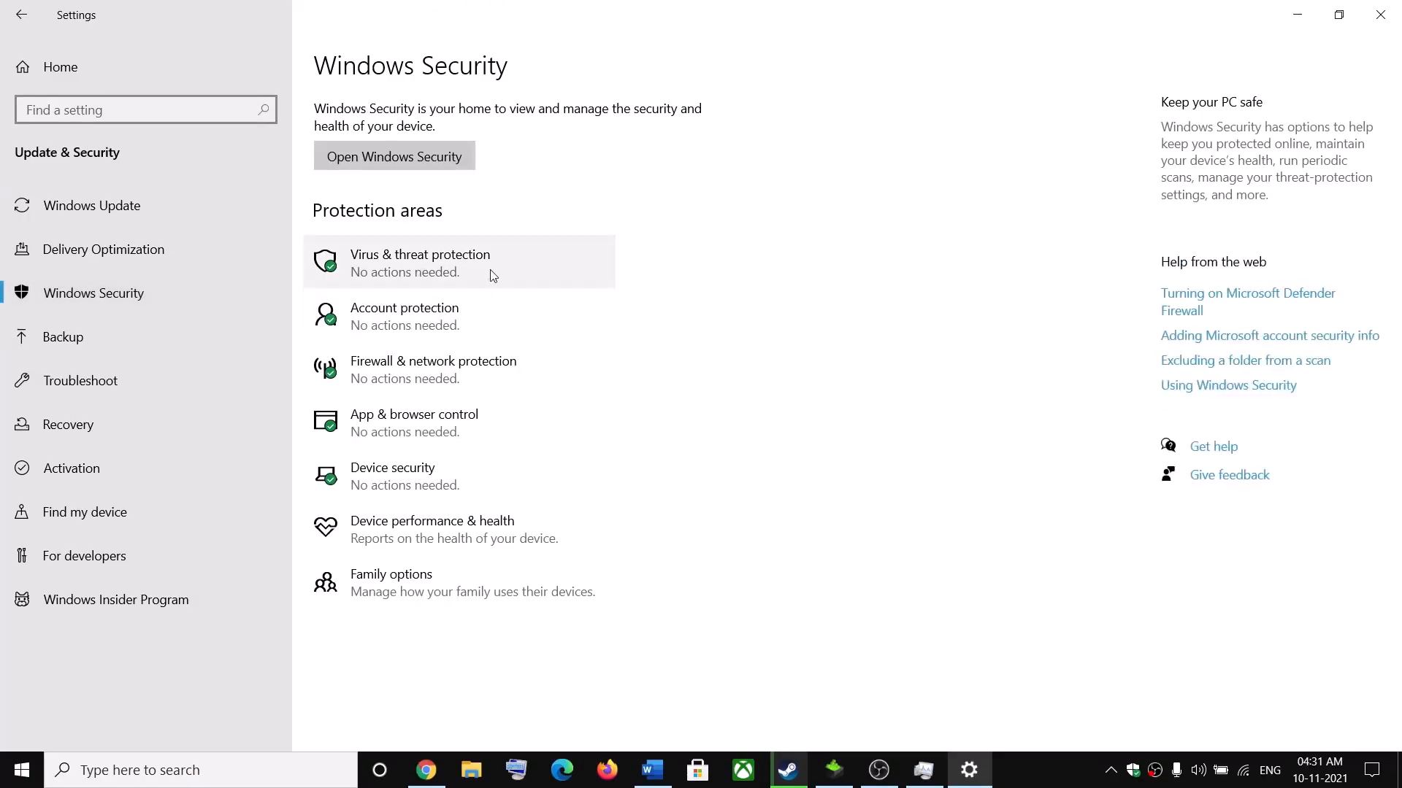
Open the apps allowed through Controlled folder access under Ransomware protection, and start adding an allowed app by browsing all apps
click(433, 276)
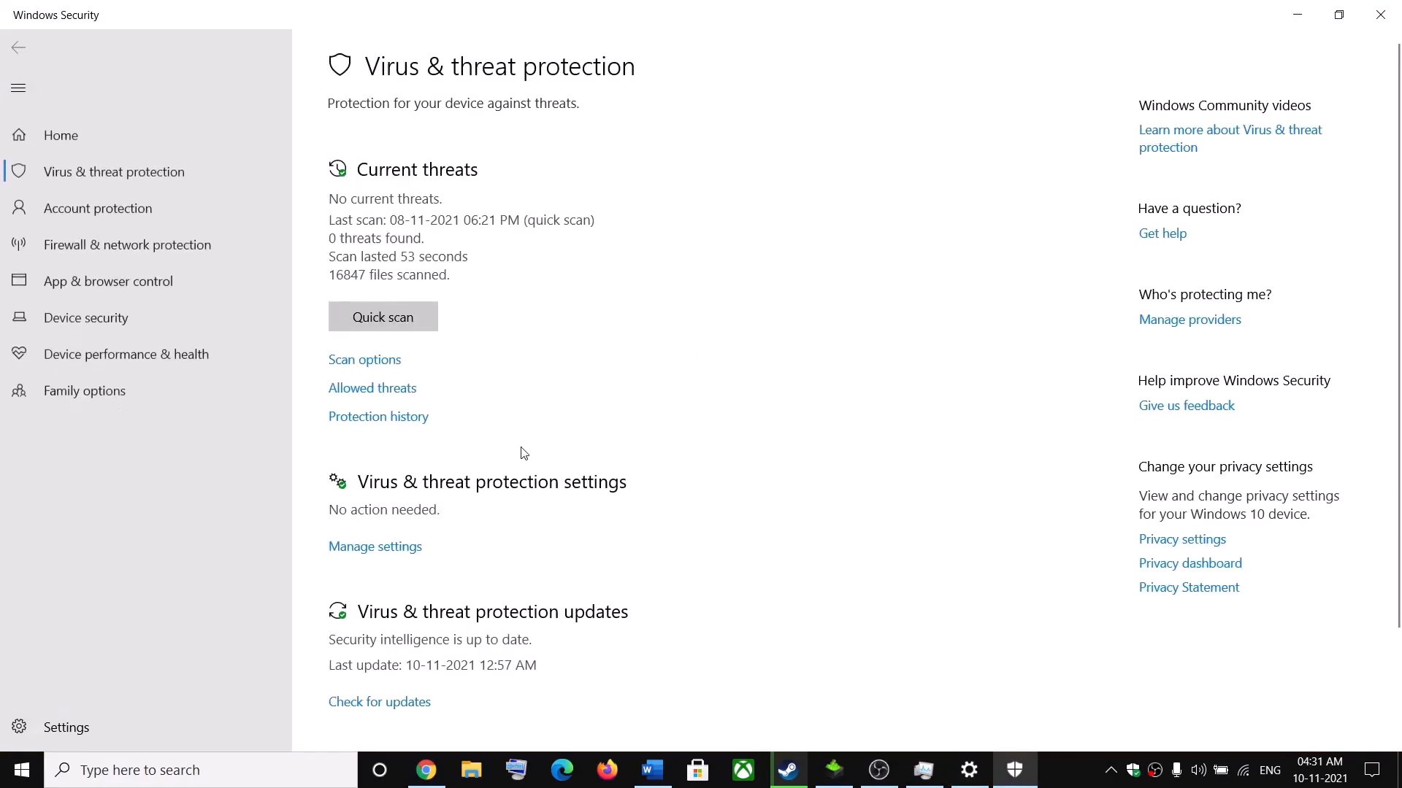
scroll(474, 549, down, 3)
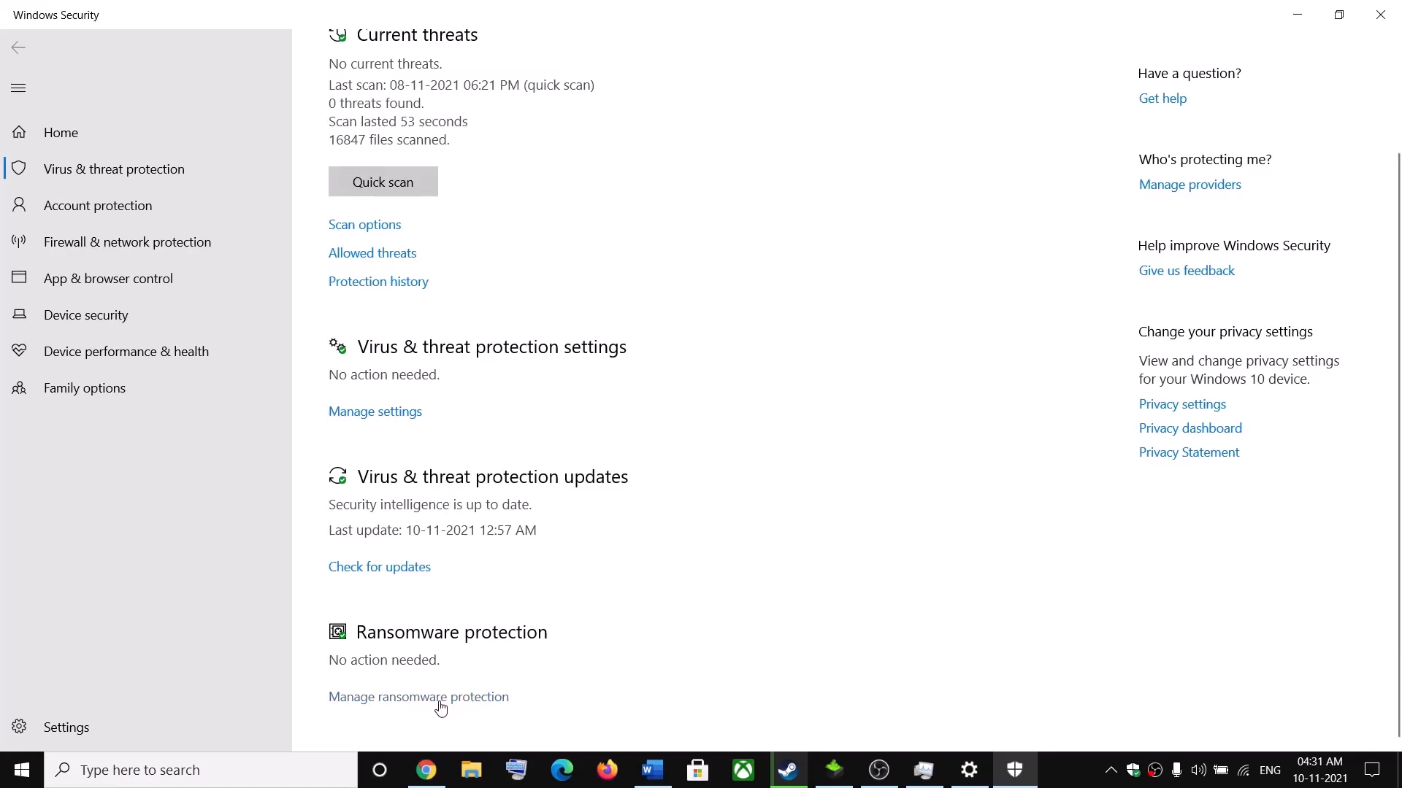
click(465, 697)
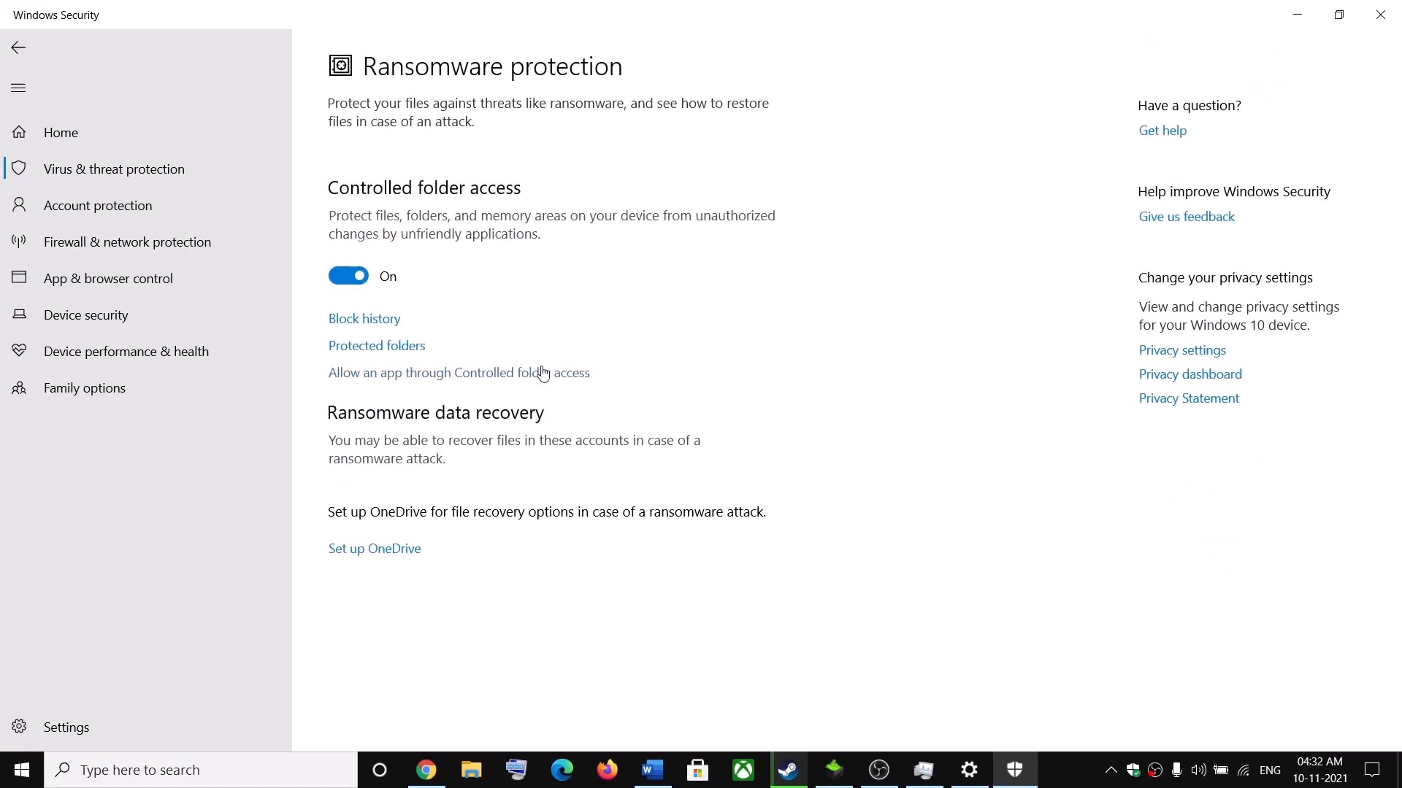
click(501, 372)
click(621, 509)
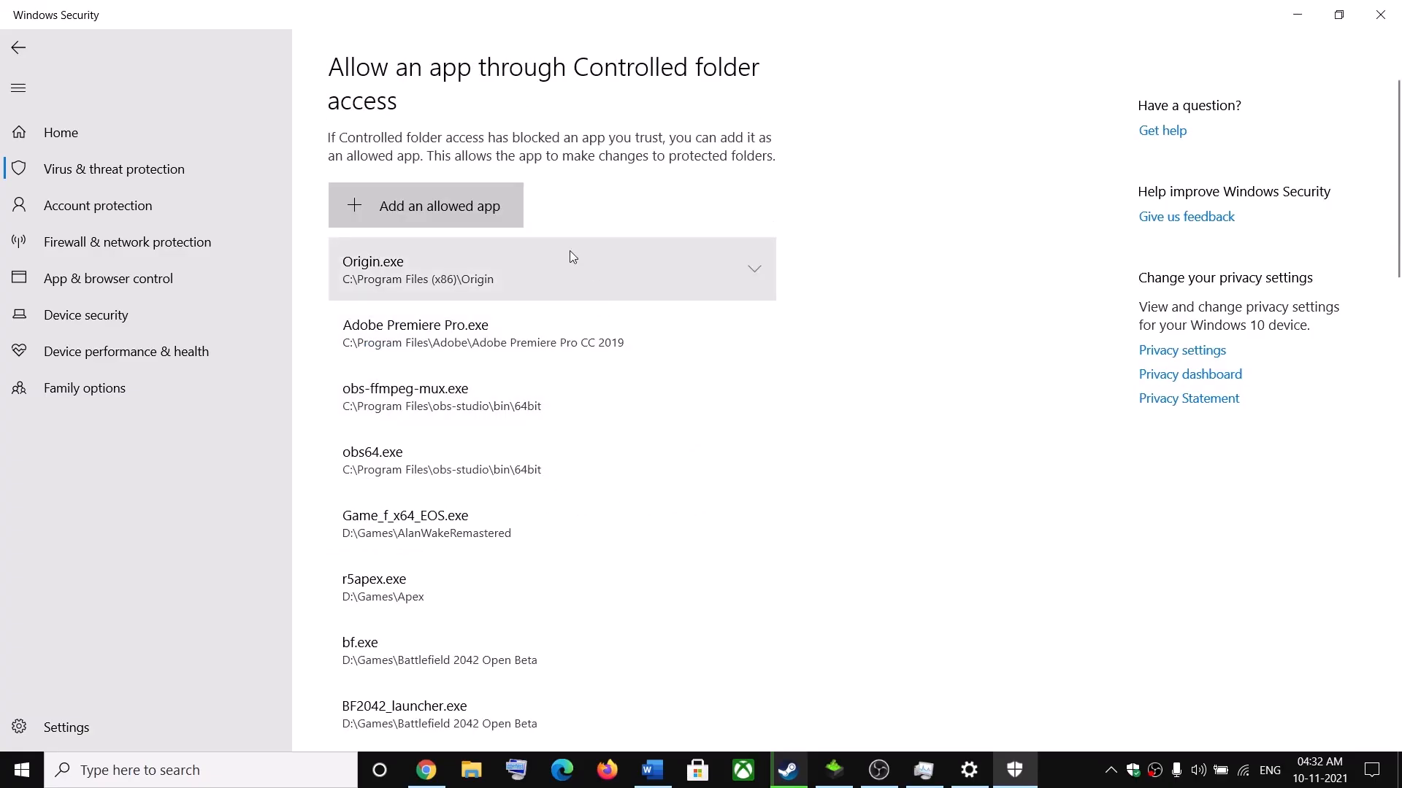
click(479, 209)
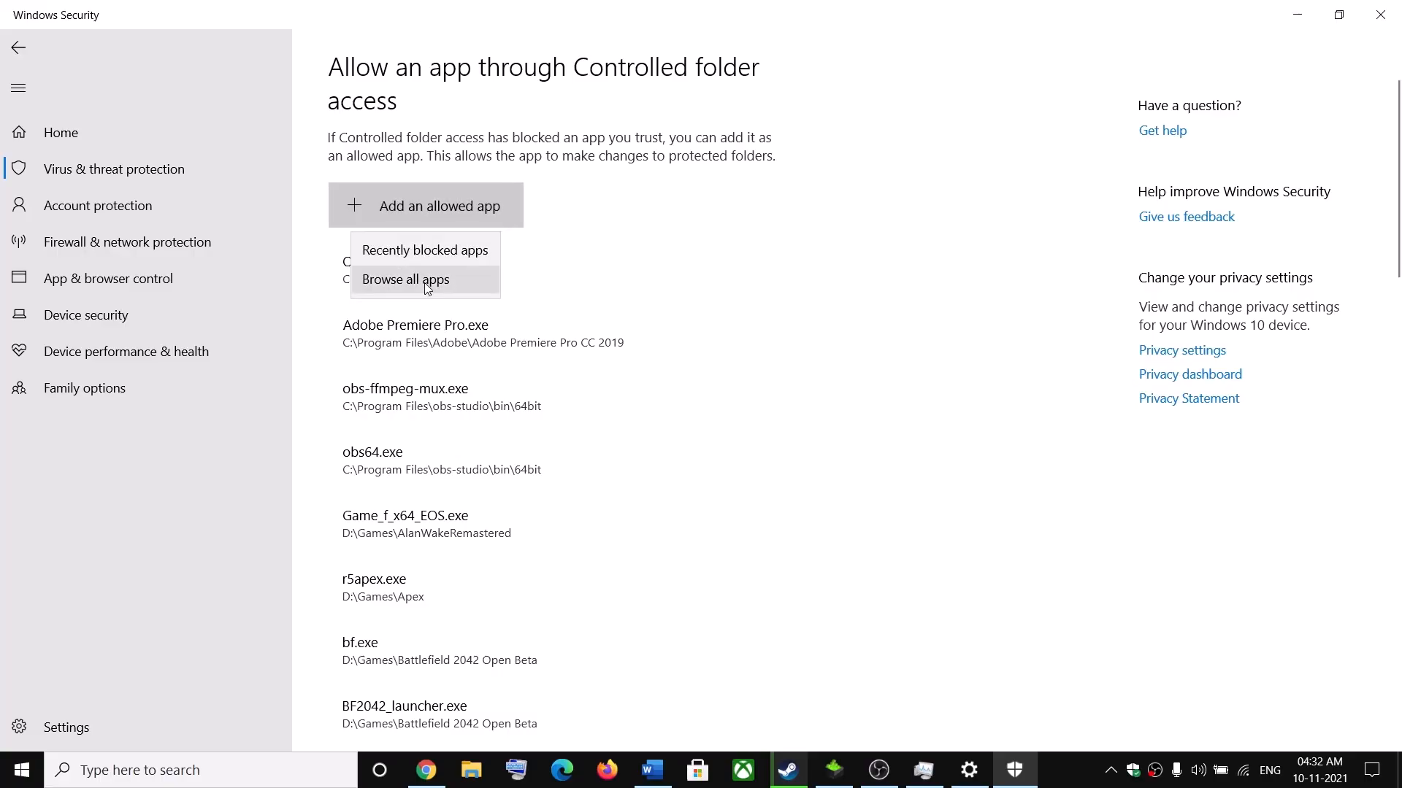
click(480, 281)
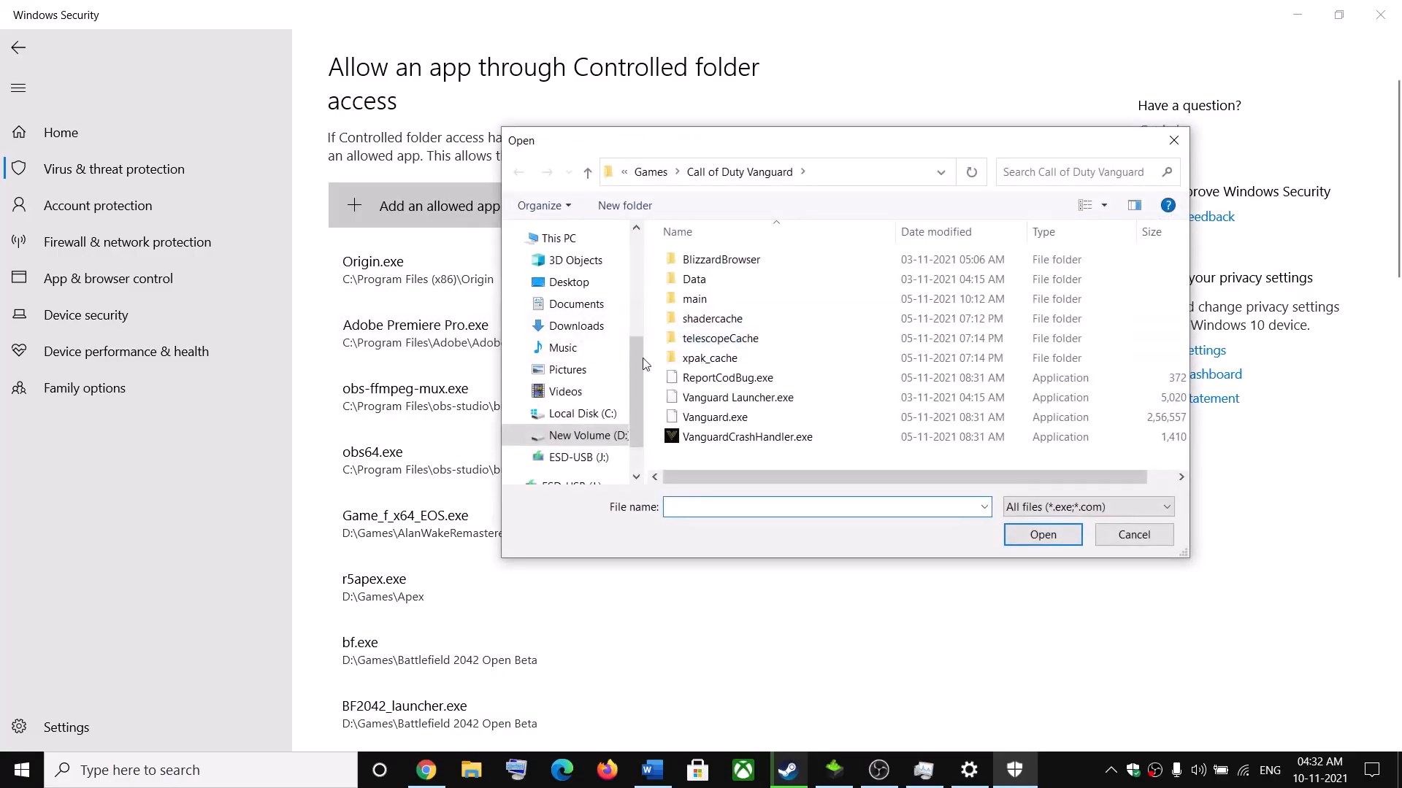
Browse to C:\Program Files (x86)\Steam\steamapps\common to check the default Steam location for the game folder
click(582, 419)
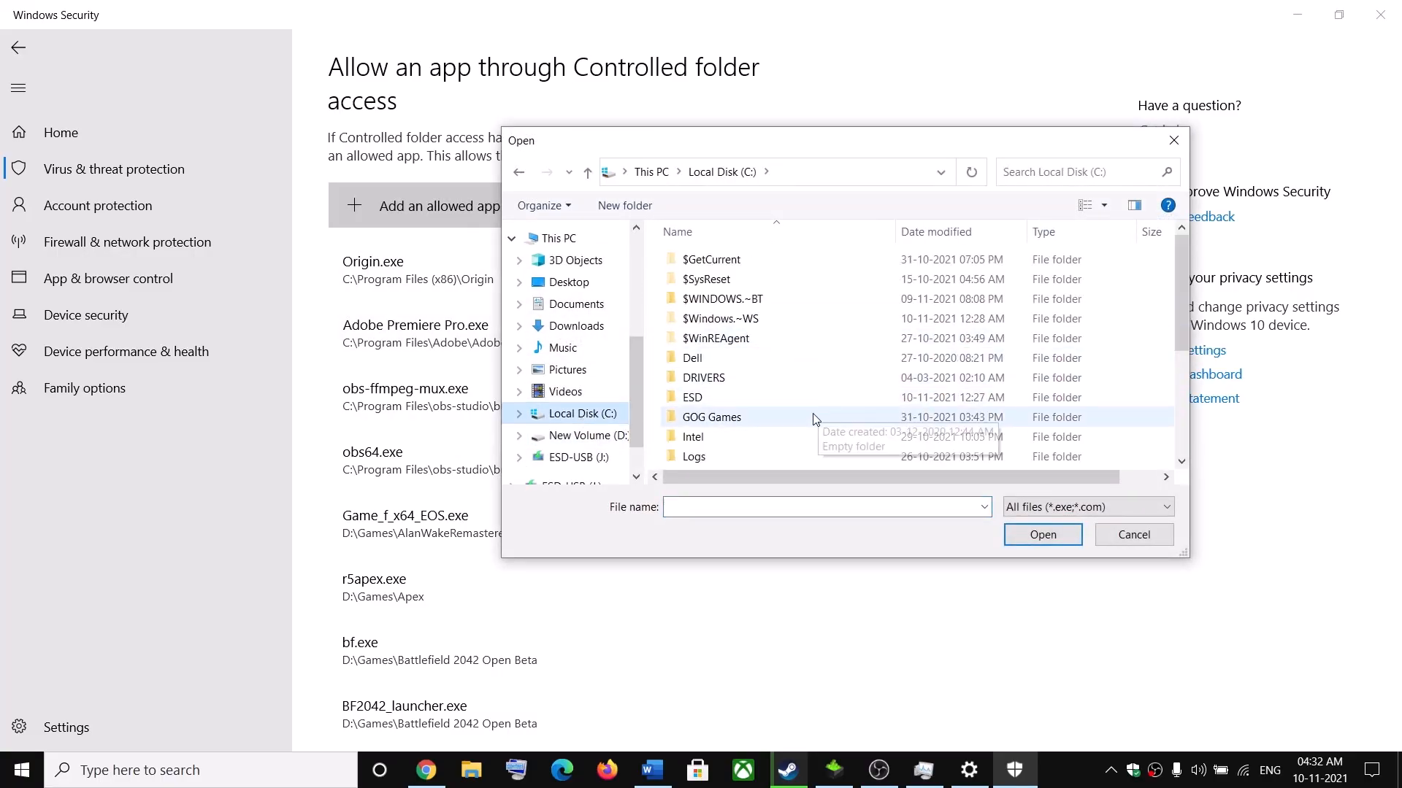
scroll(815, 419, down, 1)
scroll(815, 419, down, 2)
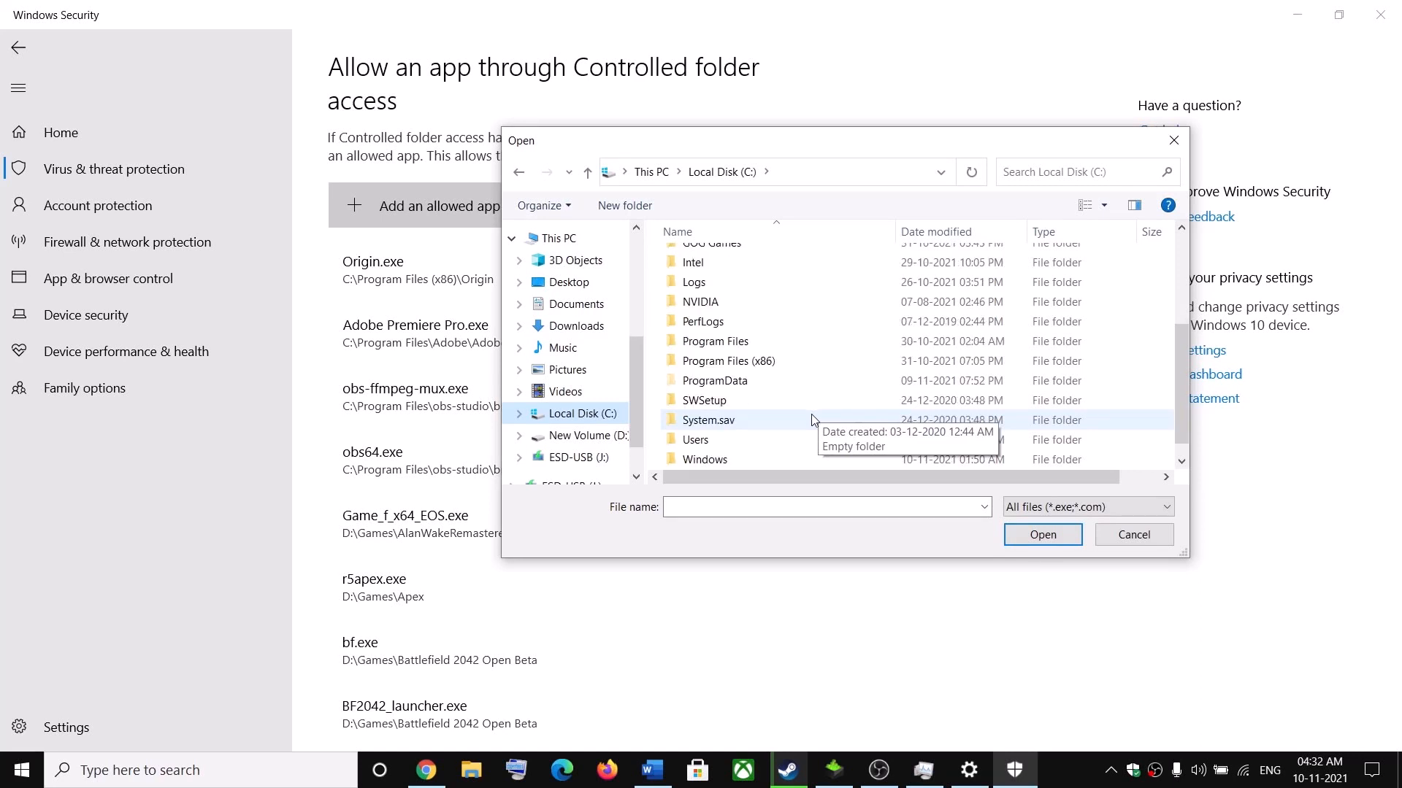
double_click(756, 369)
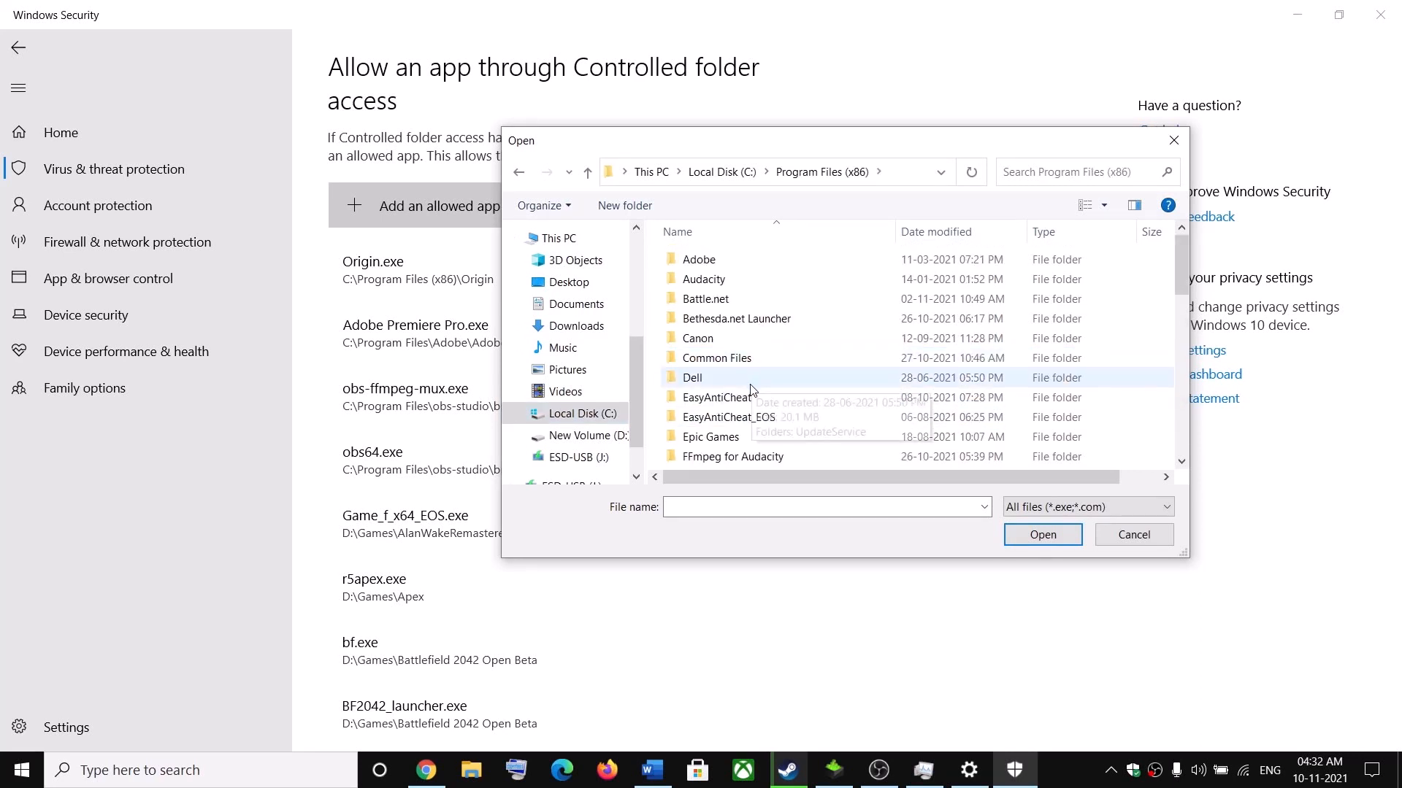
scroll(751, 394, down, 2)
scroll(748, 398, down, 2)
scroll(723, 435, down, 3)
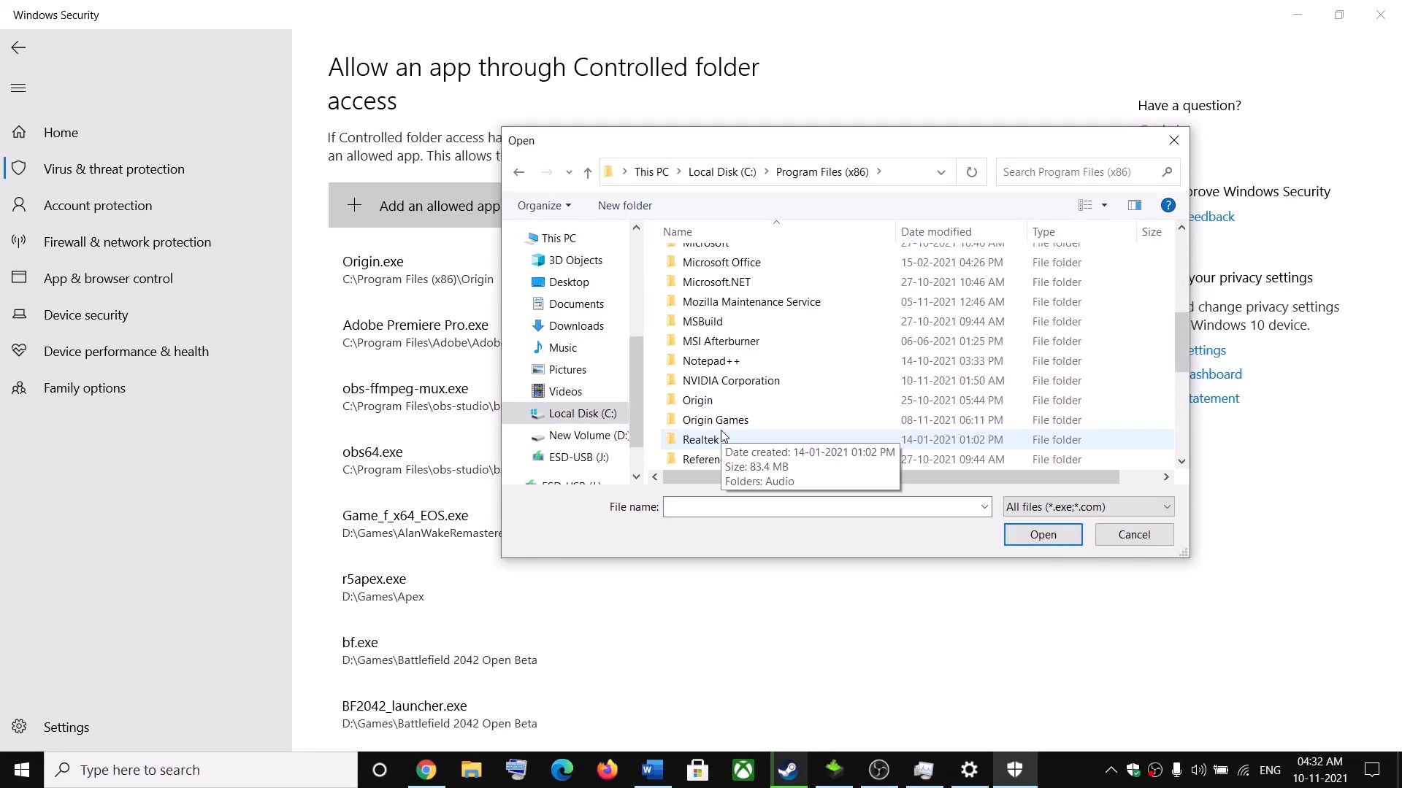
double_click(721, 382)
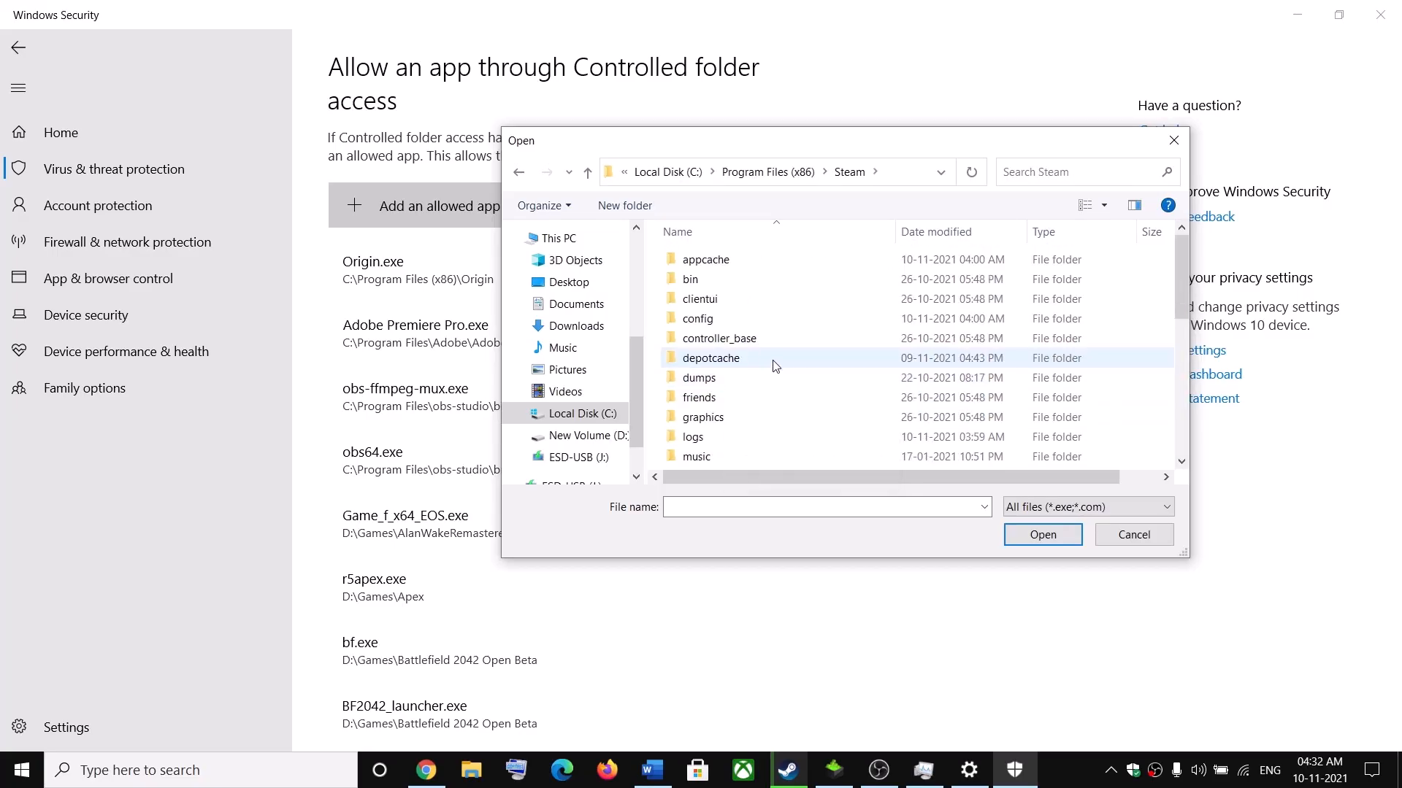
scroll(775, 369, down, 2)
scroll(741, 398, down, 1)
double_click(722, 401)
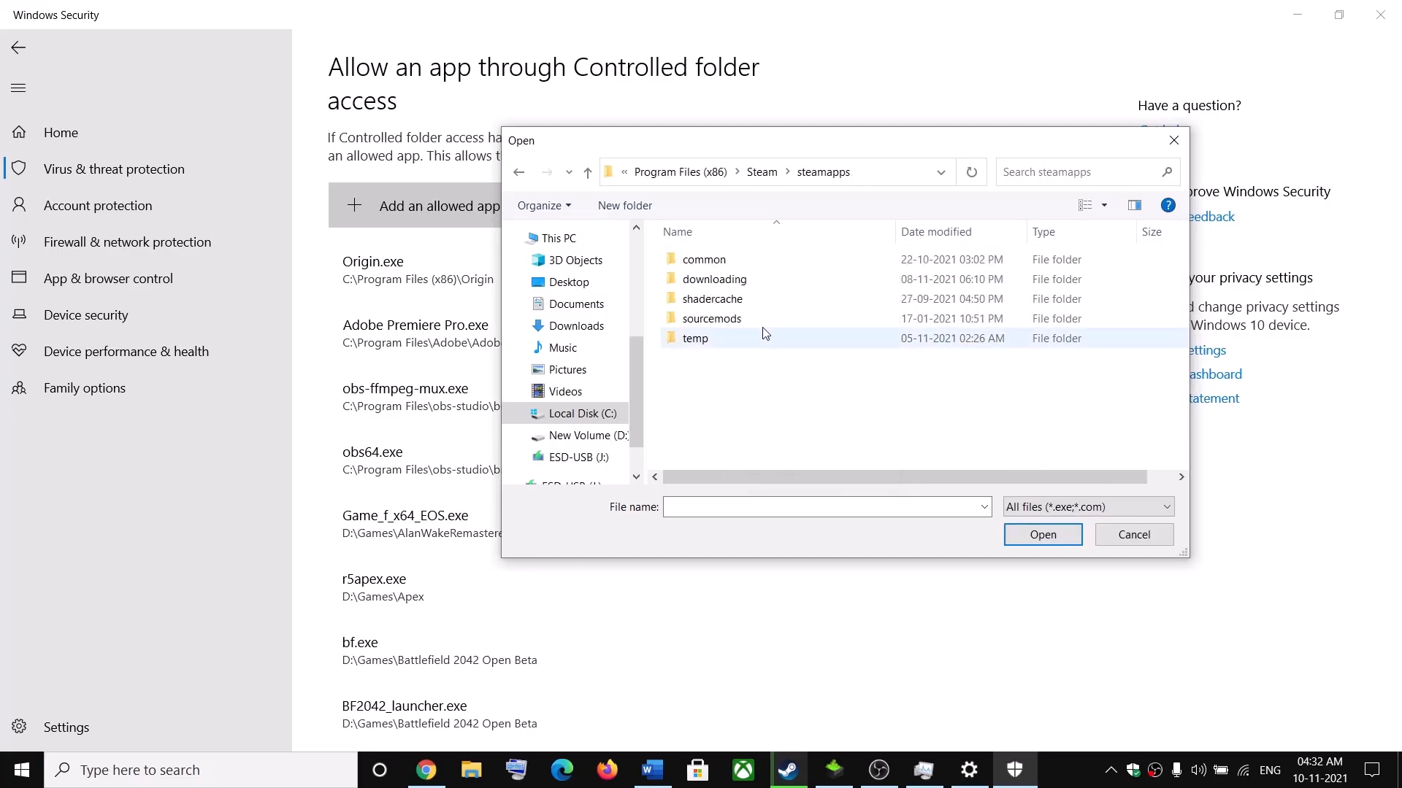
double_click(697, 251)
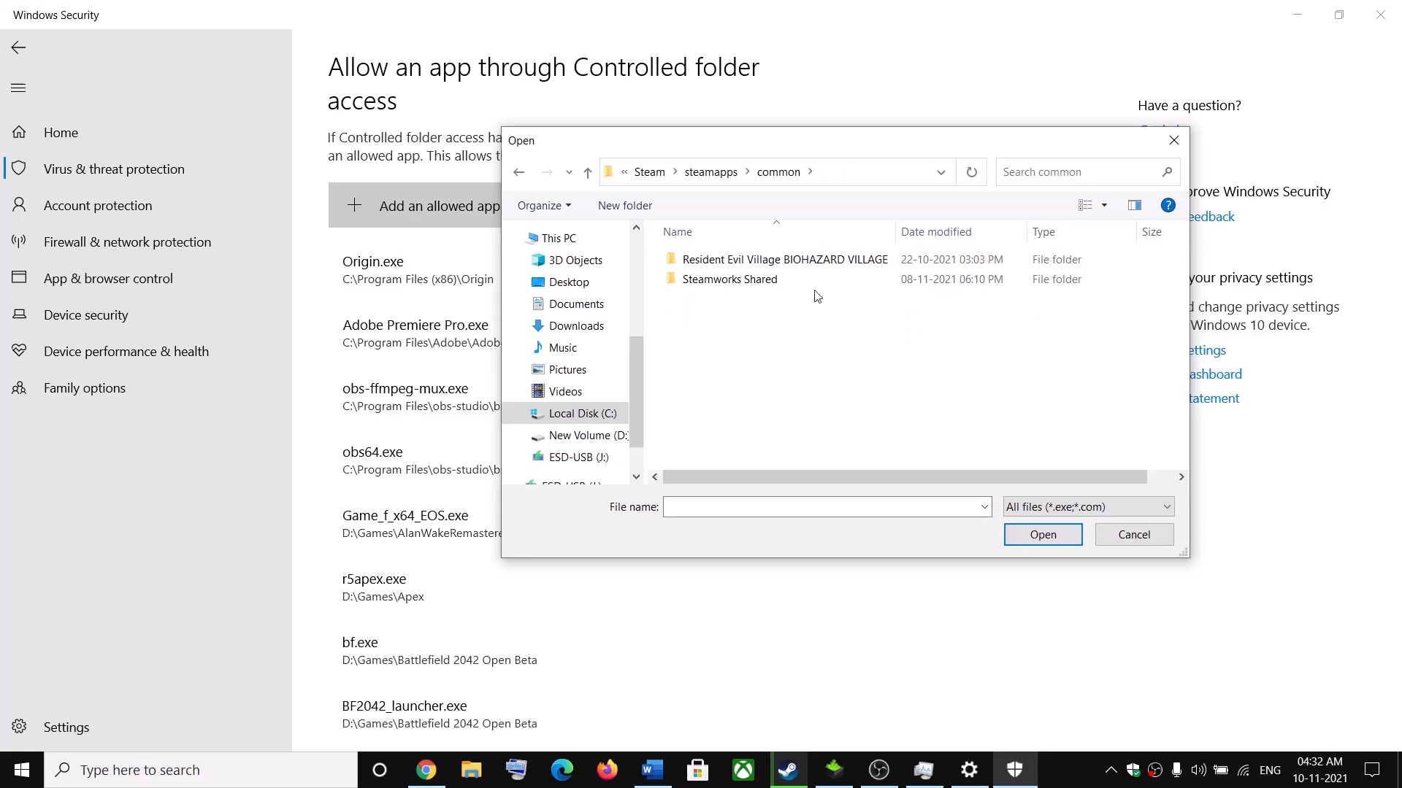
Browse to the Jurassic World Evolution 2 folder in D:\SteamLibrary\steamapps\common
click(559, 435)
scroll(766, 398, down, 2)
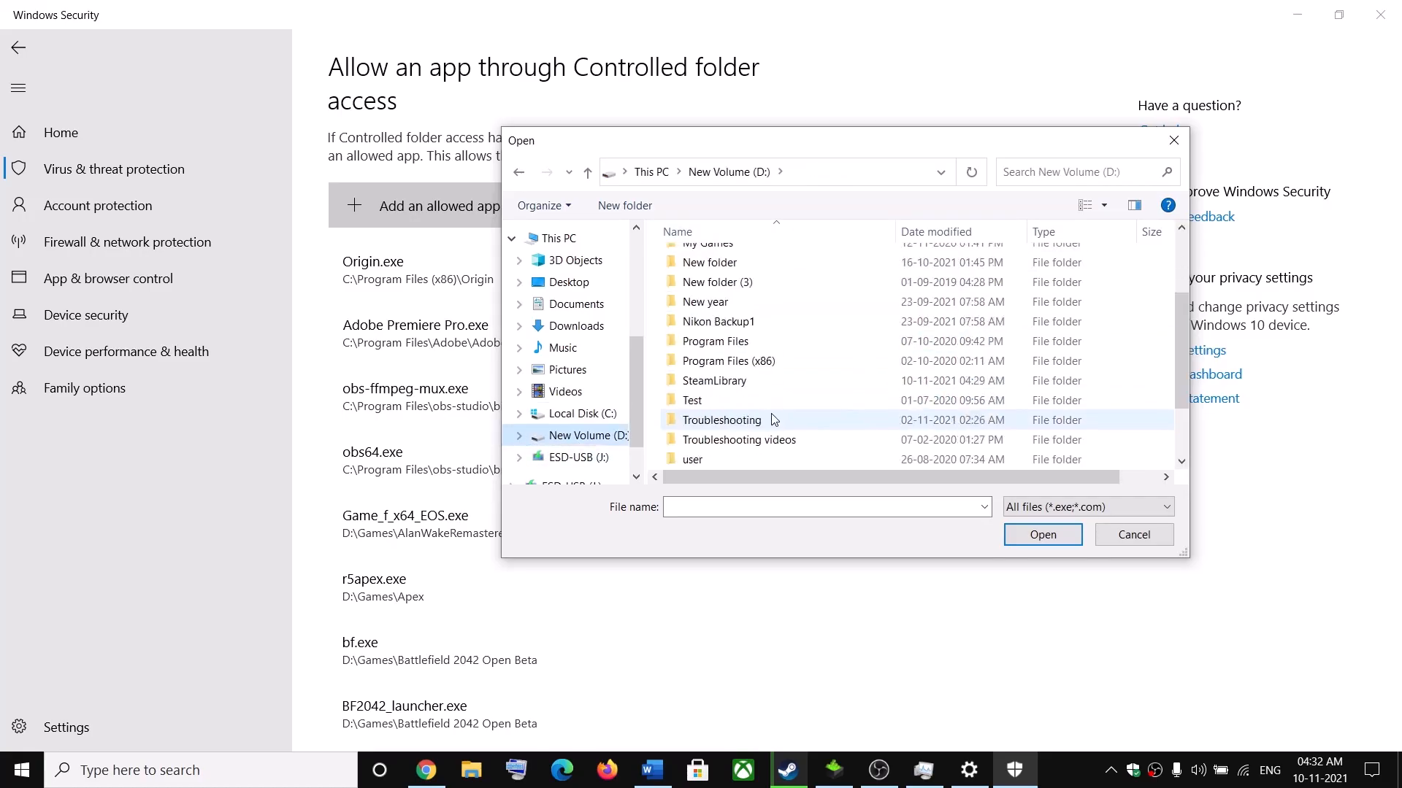
double_click(742, 387)
click(752, 267)
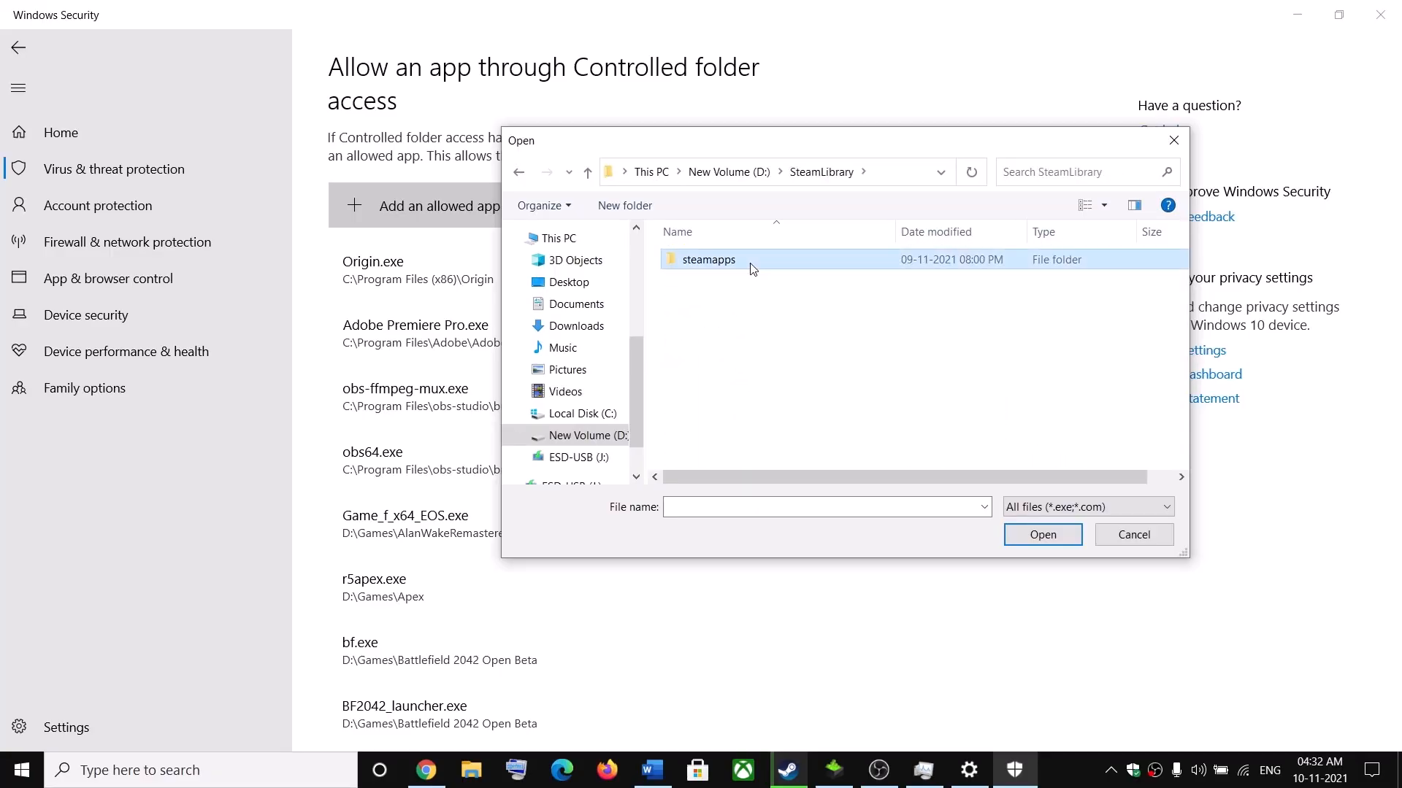
double_click(734, 263)
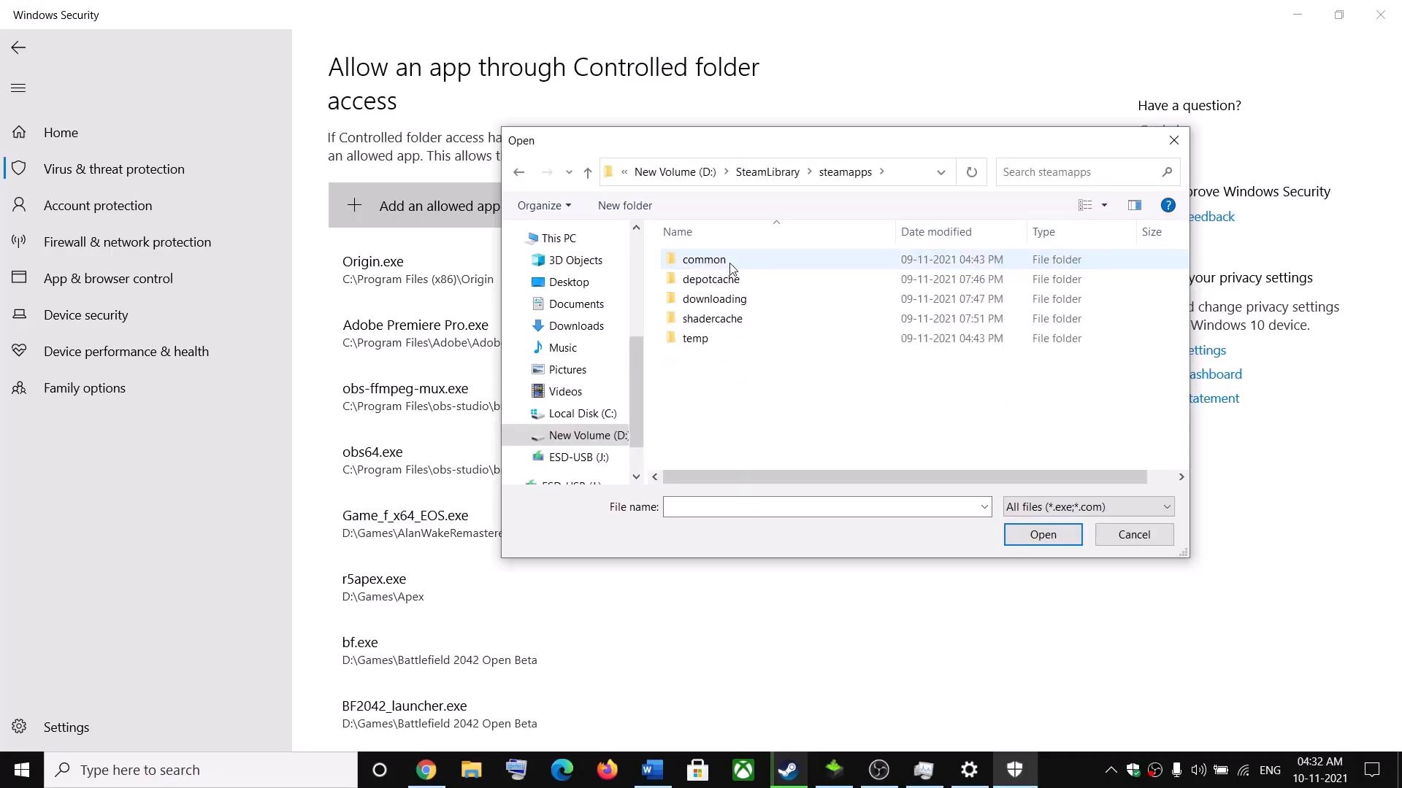
double_click(731, 262)
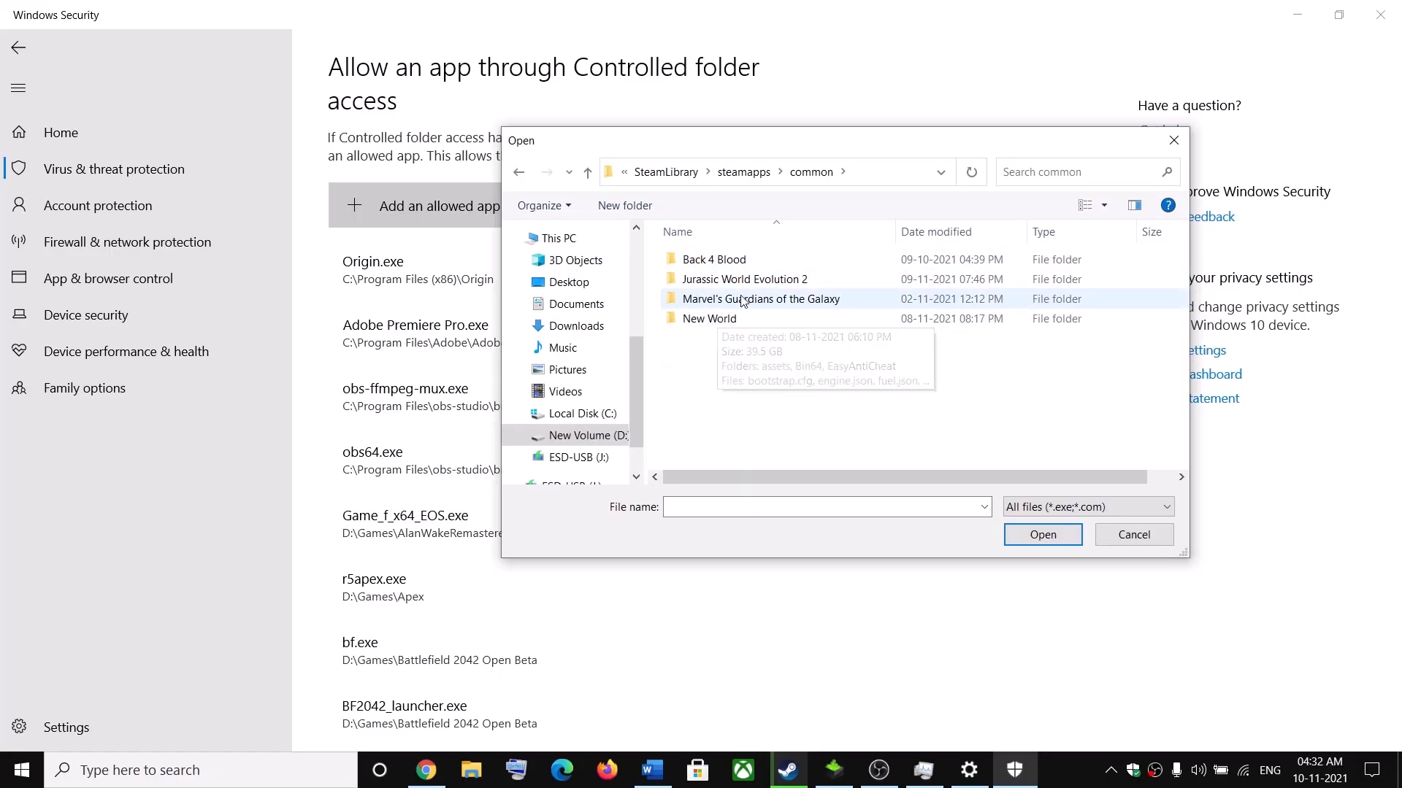
click(732, 285)
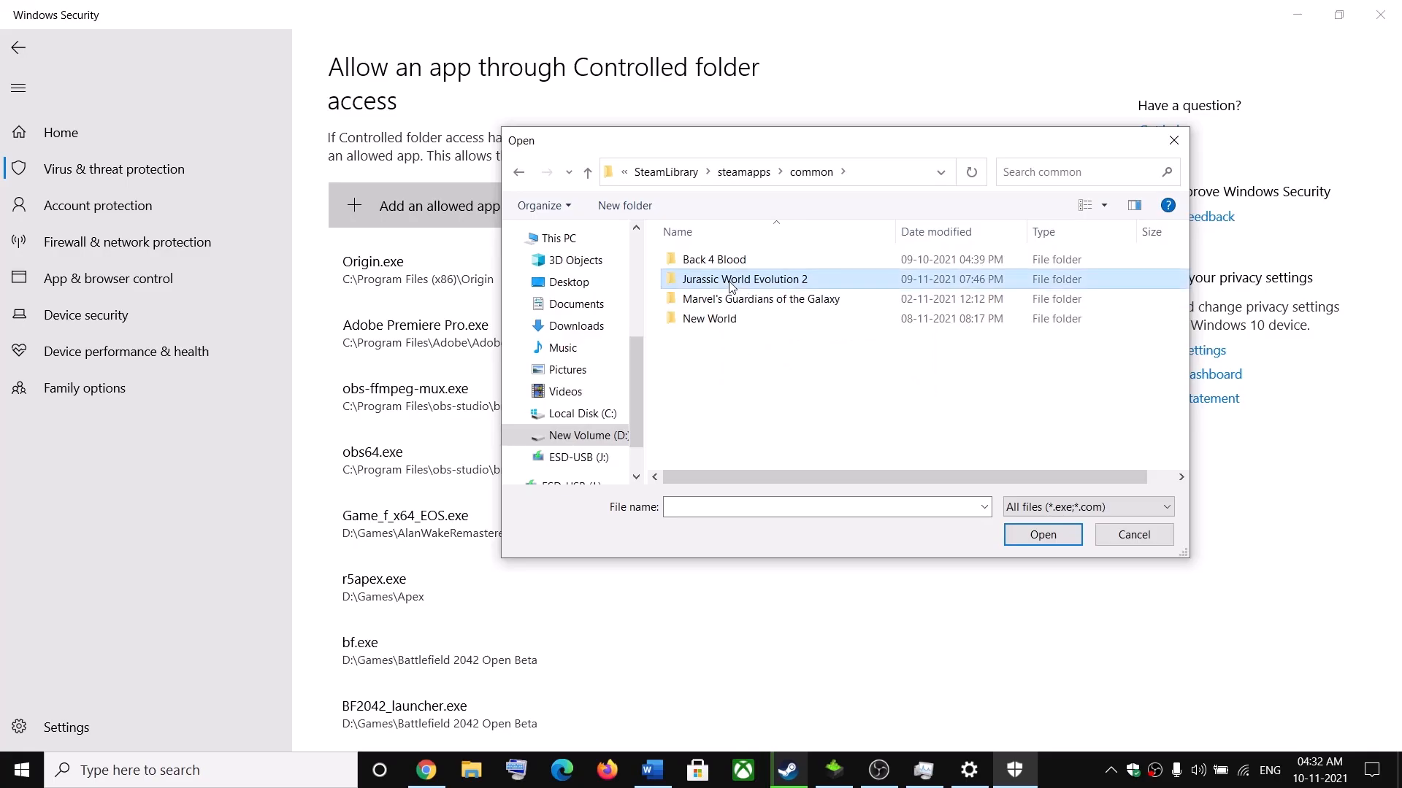
double_click(809, 286)
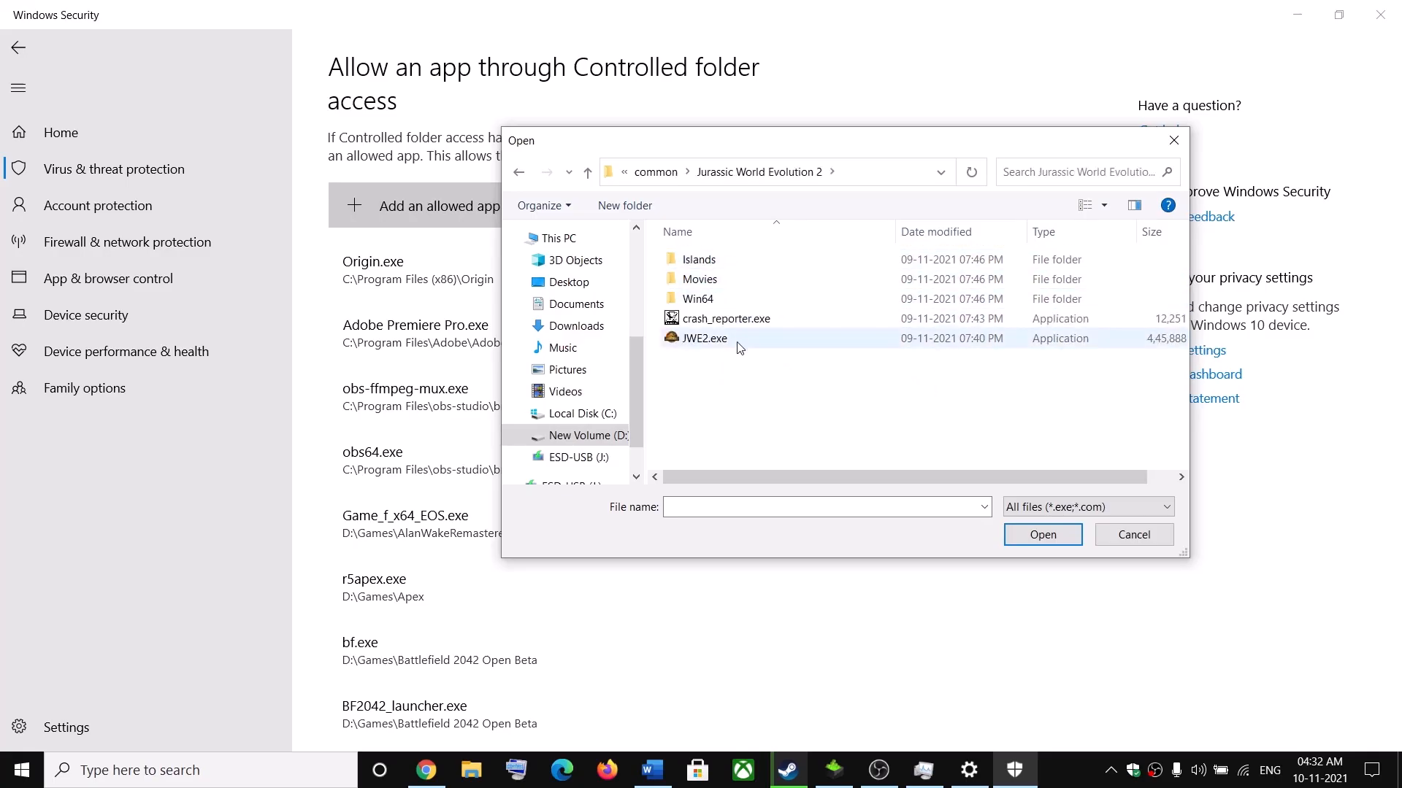
Add JWE2.exe as an allowed app, and close Windows Security and Settings
click(716, 340)
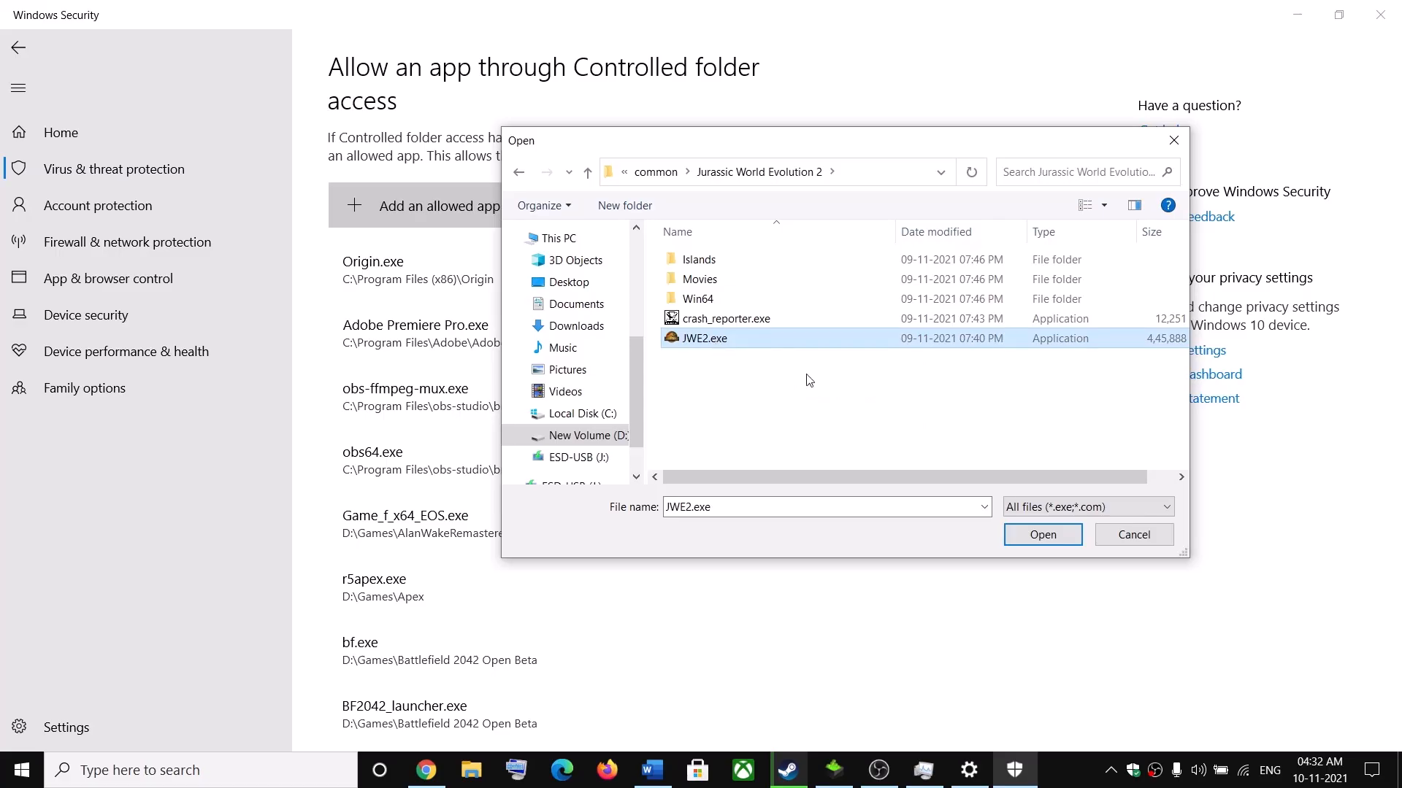
click(1043, 540)
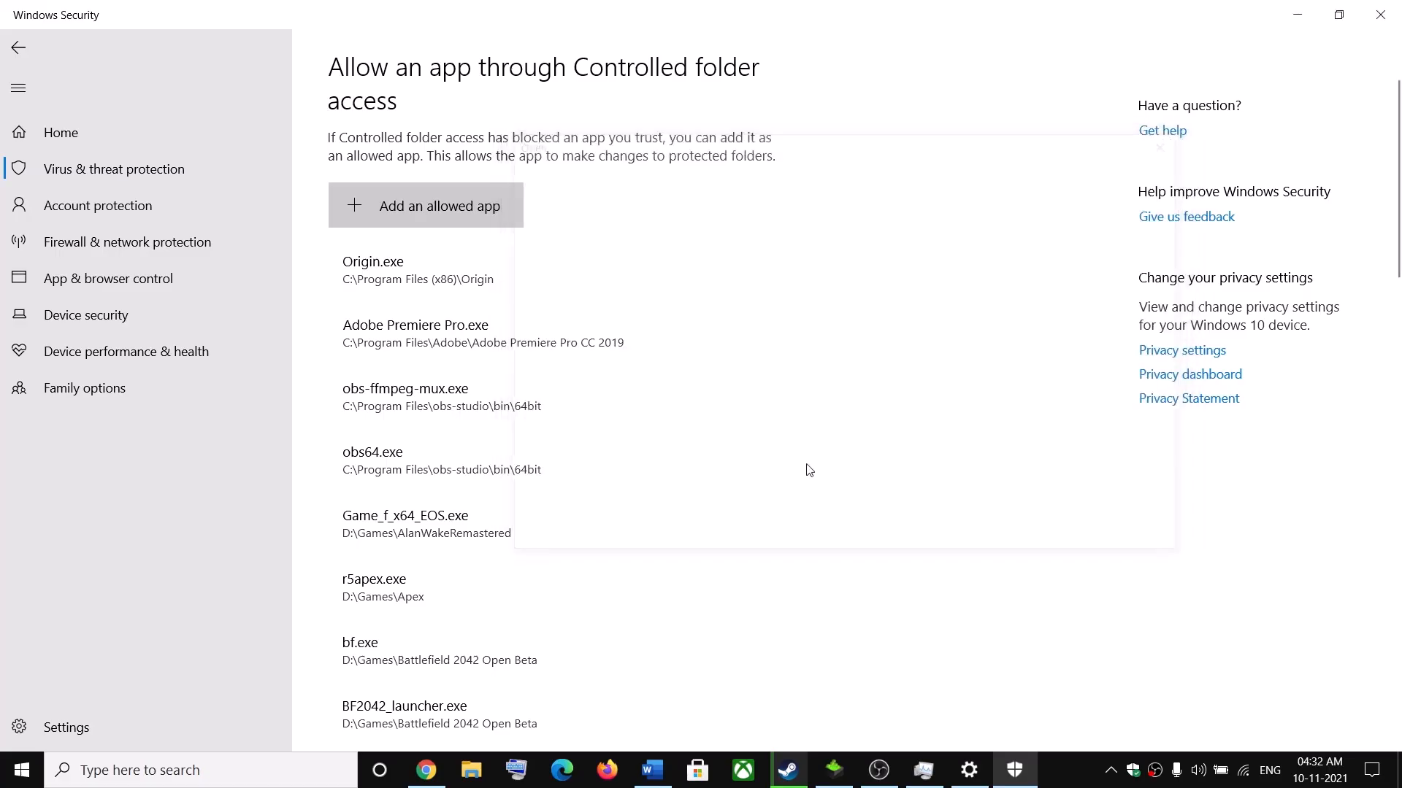
click(1392, 19)
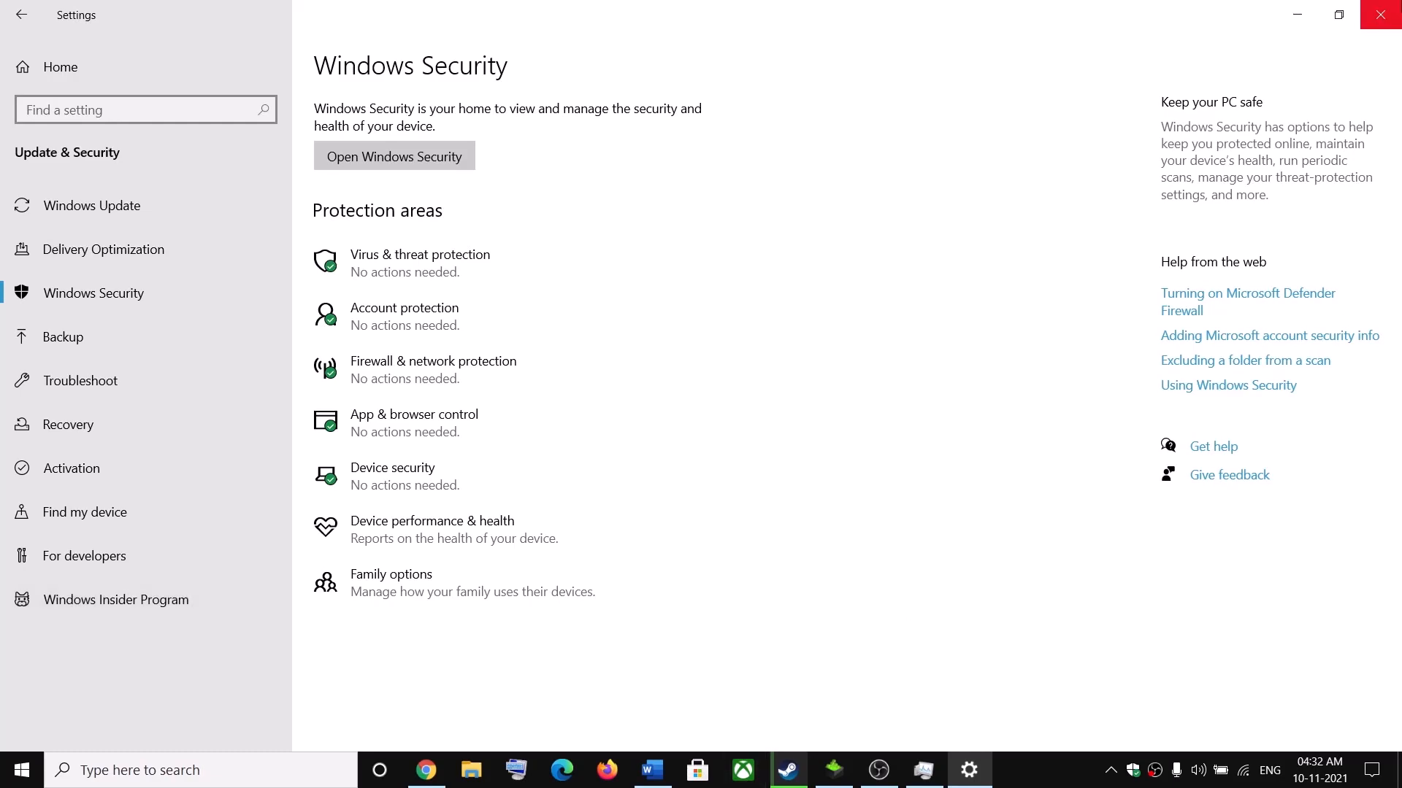
click(1382, 17)
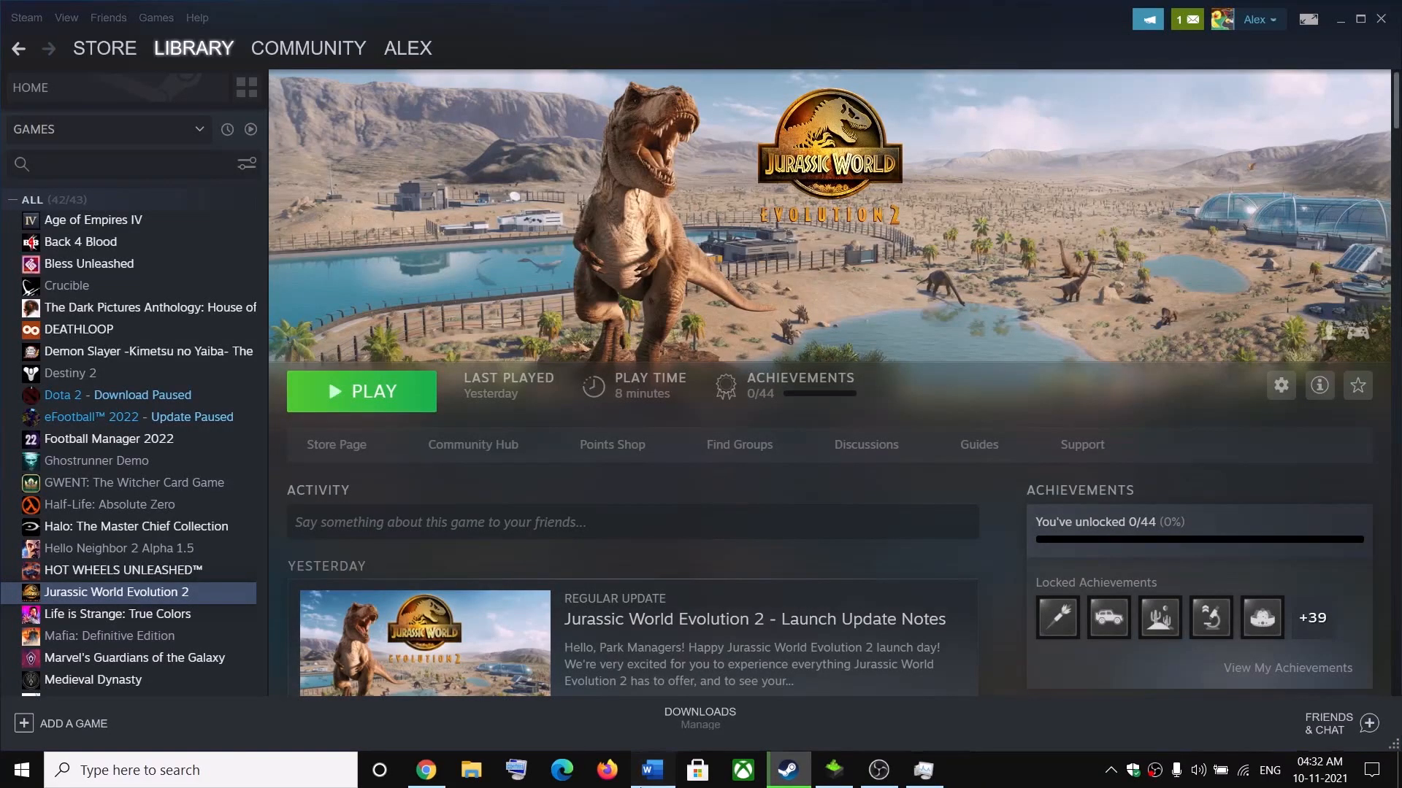
Switch to Word and highlight the Step 7 instruction on clean graphics driver installation and its Nvidia and AMD links
click(652, 770)
scroll(436, 469, down, 3)
drag(211, 470, 1010, 493)
scroll(661, 511, down, 2)
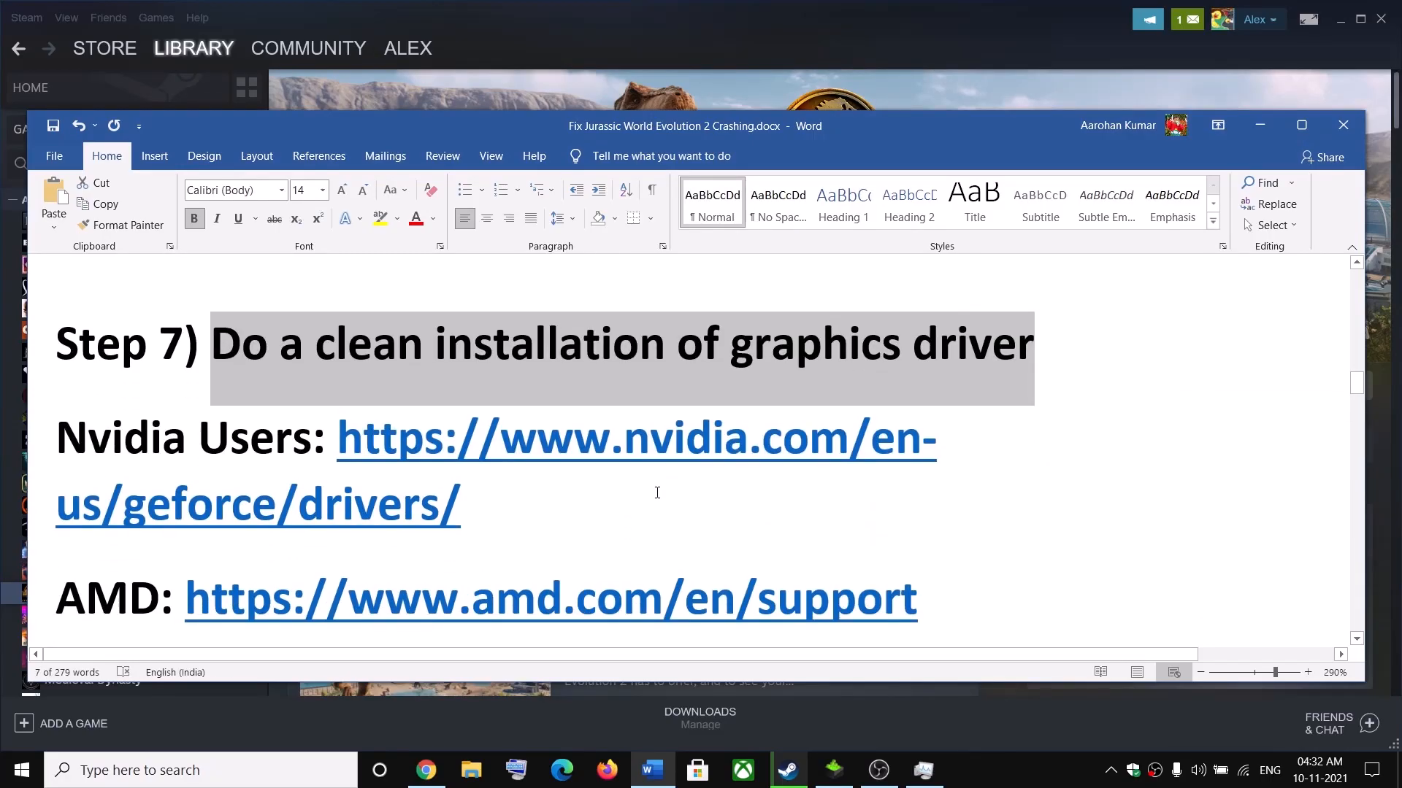
drag(527, 544, 340, 440)
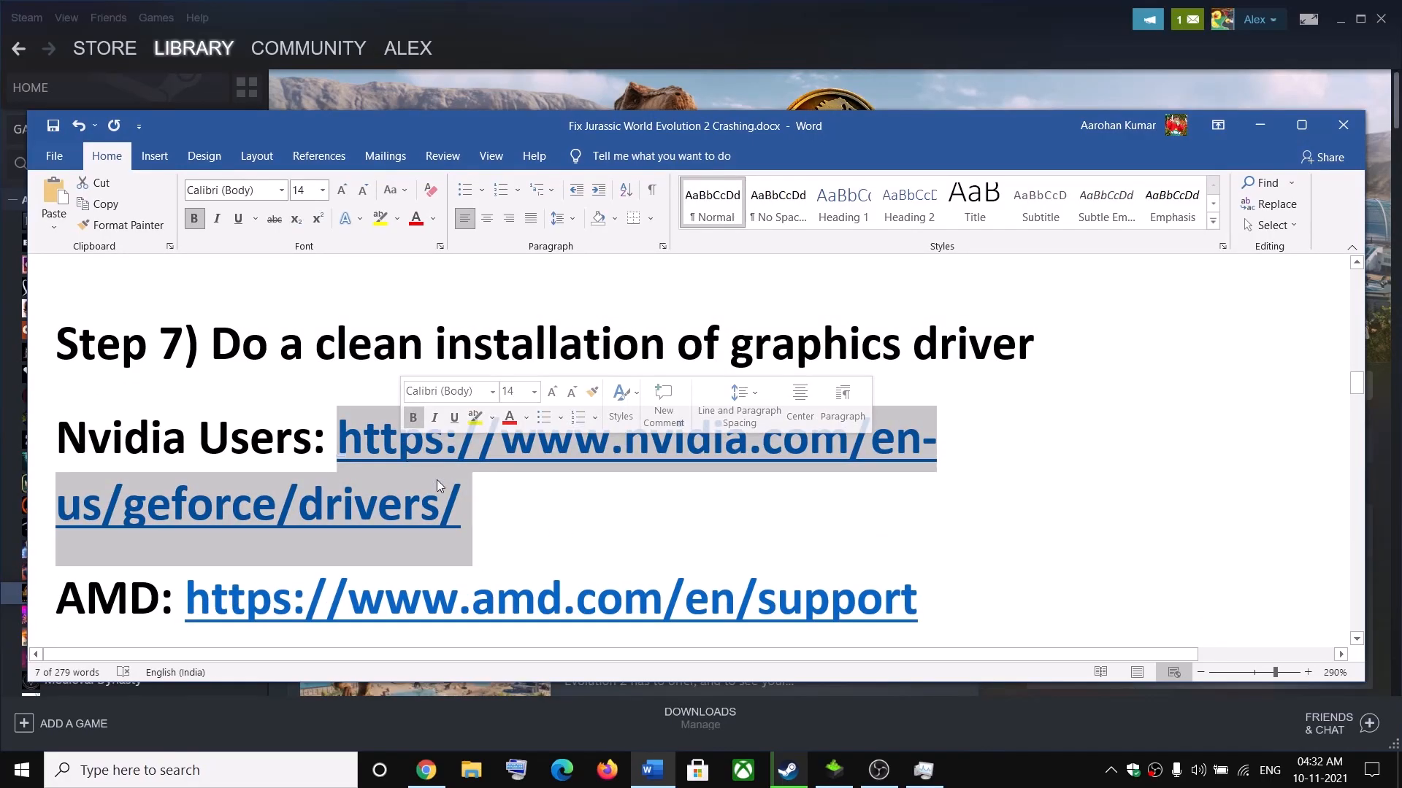
drag(1005, 612, 186, 600)
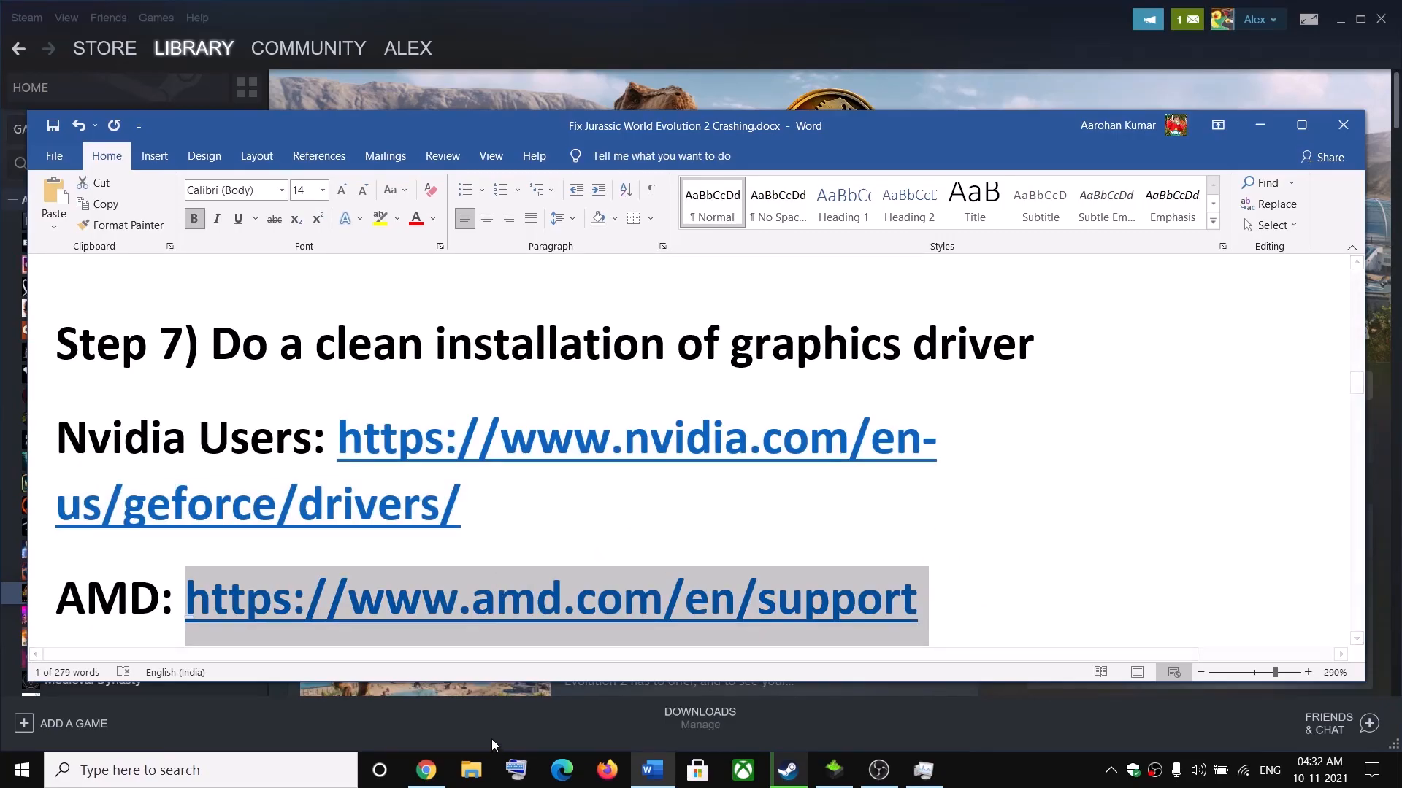
Switch to Chrome and check the Operating System choice in the manual driver search on the GeForce drivers page
click(426, 770)
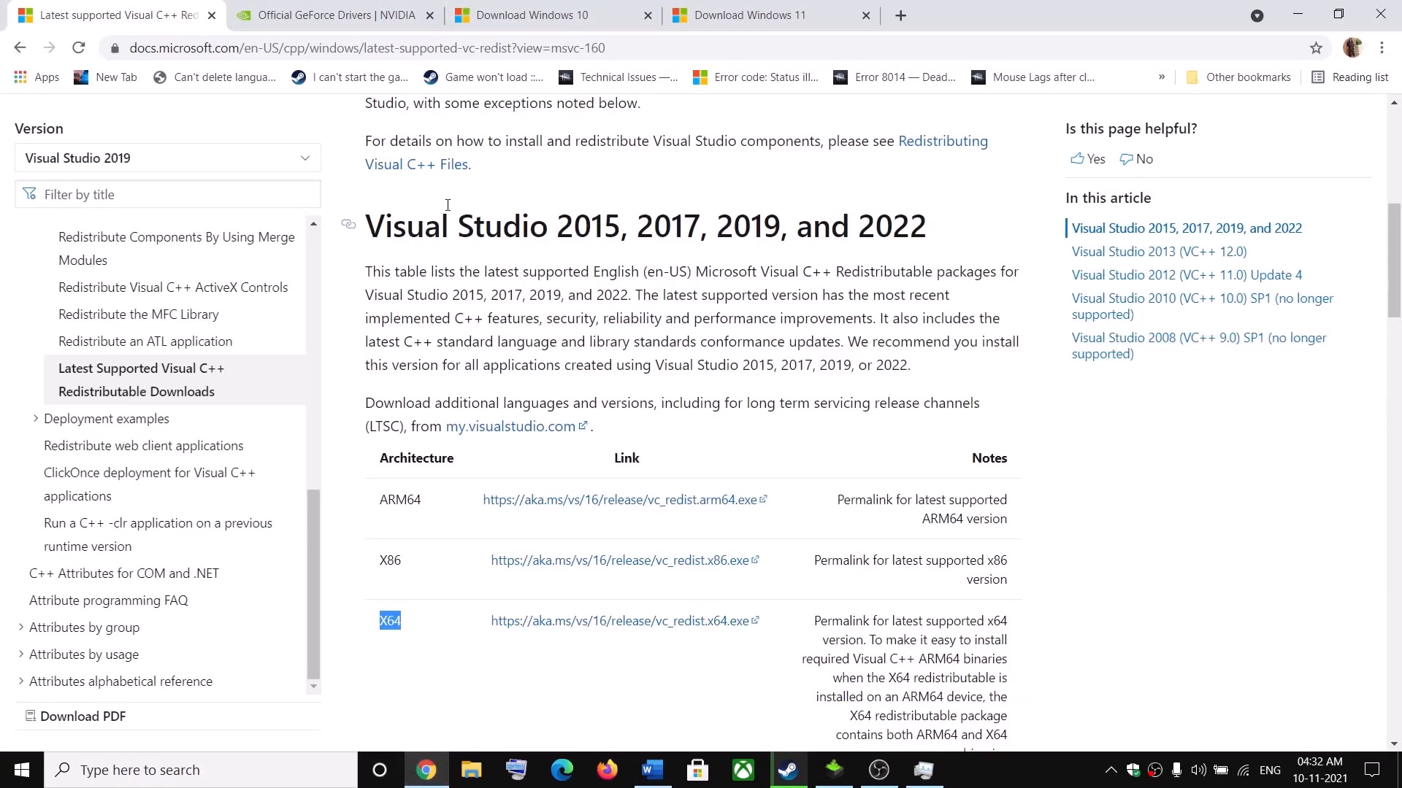
click(304, 16)
scroll(664, 204, down, 4)
scroll(865, 363, down, 1)
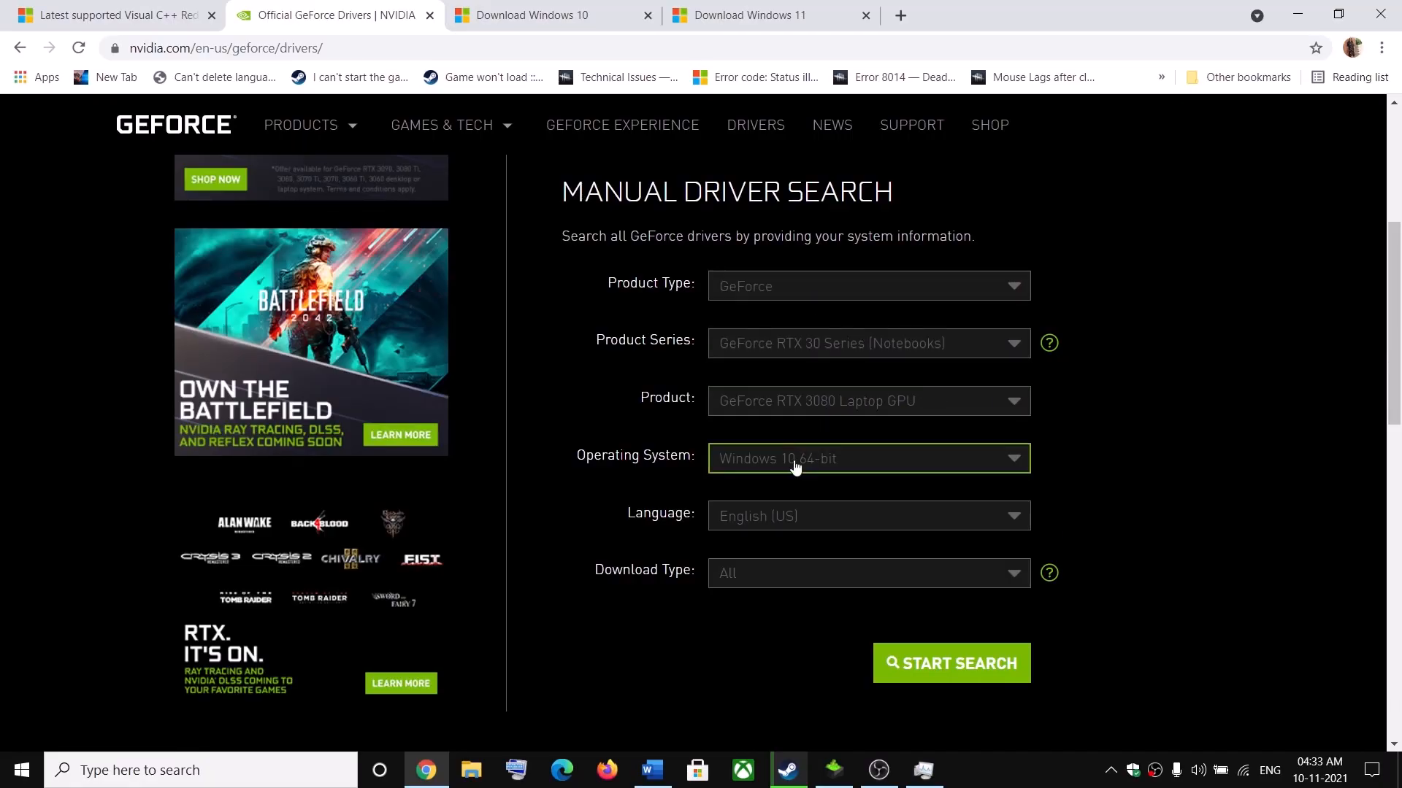
click(876, 458)
click(594, 515)
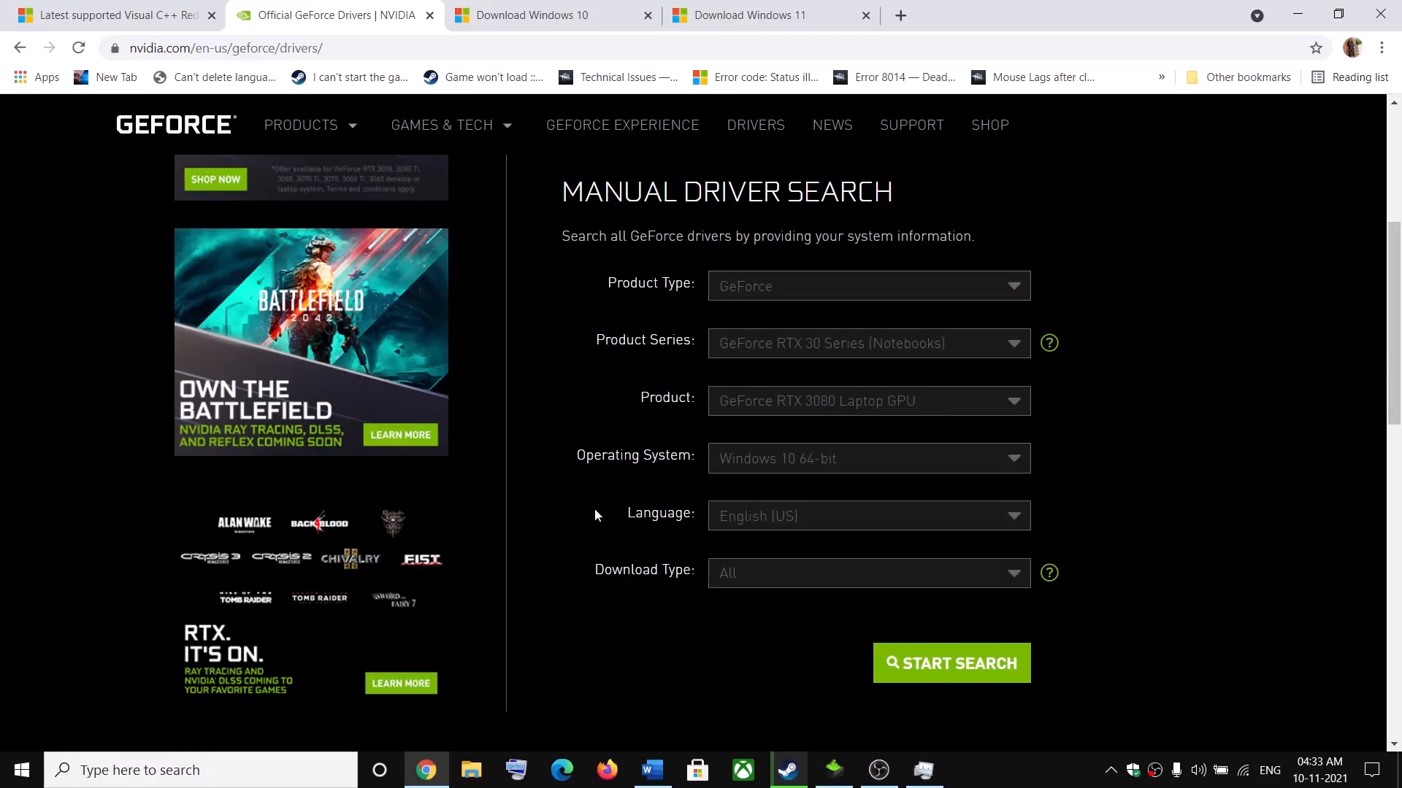
Run the manual driver search and open the download page for GeForce Game Ready Driver version 496.49
click(995, 691)
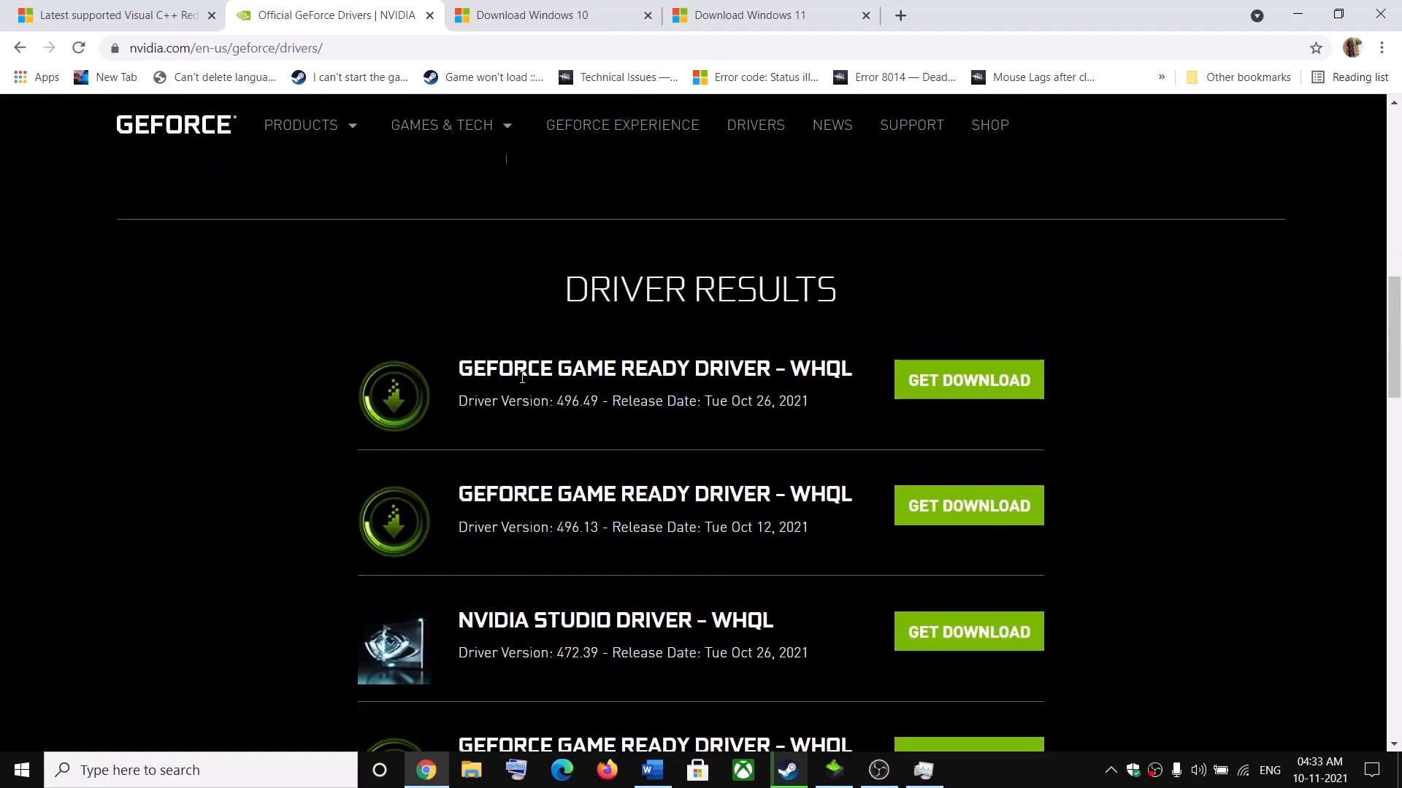
drag(458, 371, 878, 392)
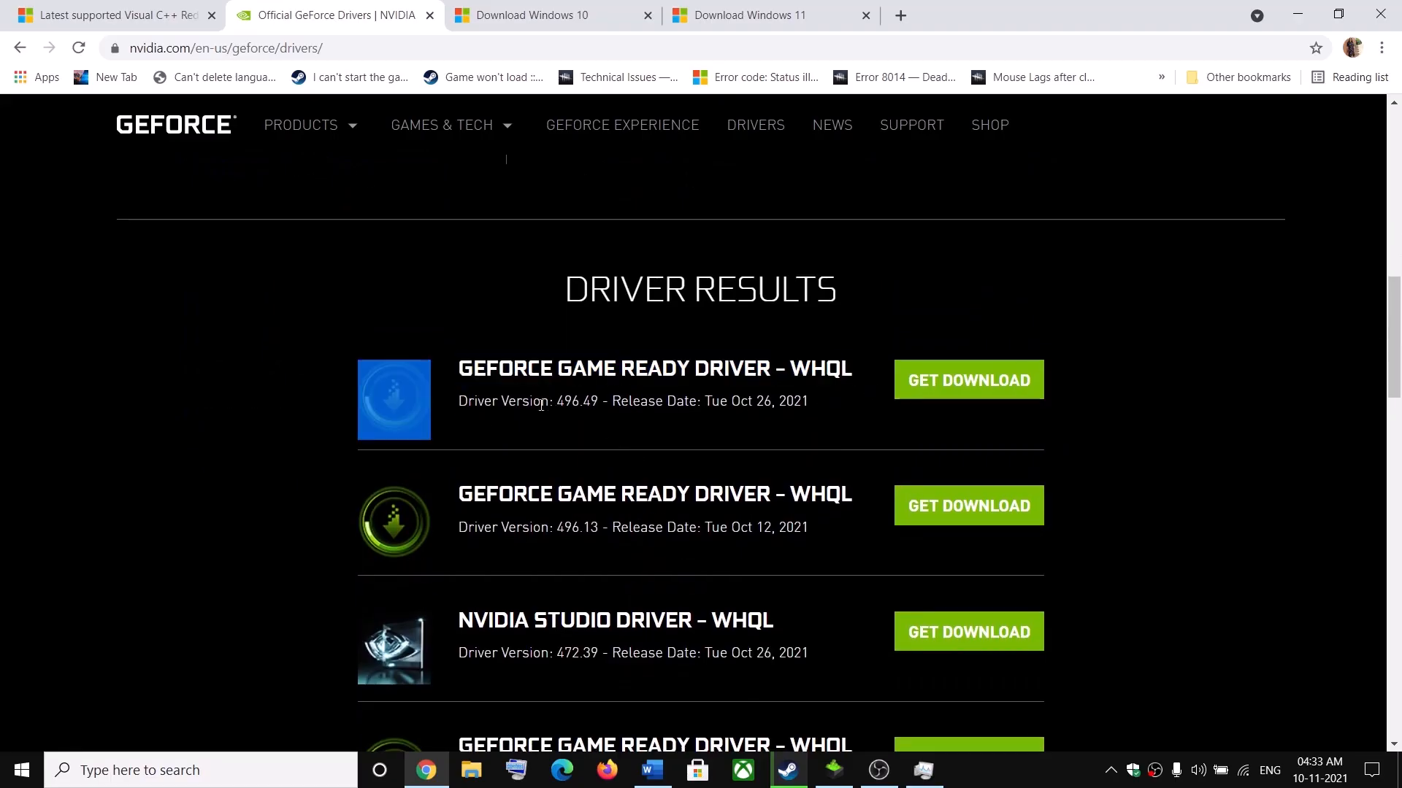
click(979, 392)
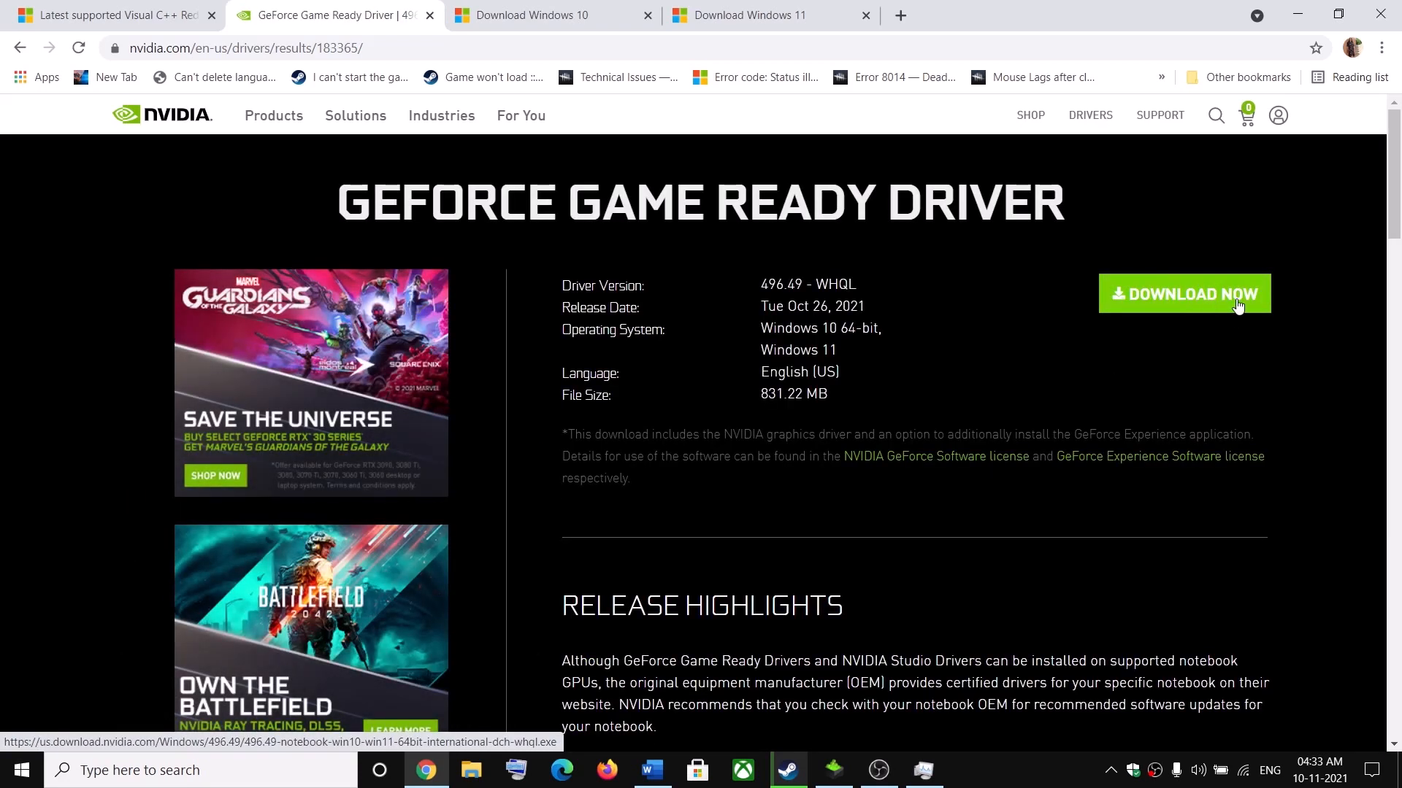
Bring up the NVIDIA 496.49 installer, accept the license agreement, and choose a Custom (Advanced) setup with Perform a clean installation enabled
click(829, 778)
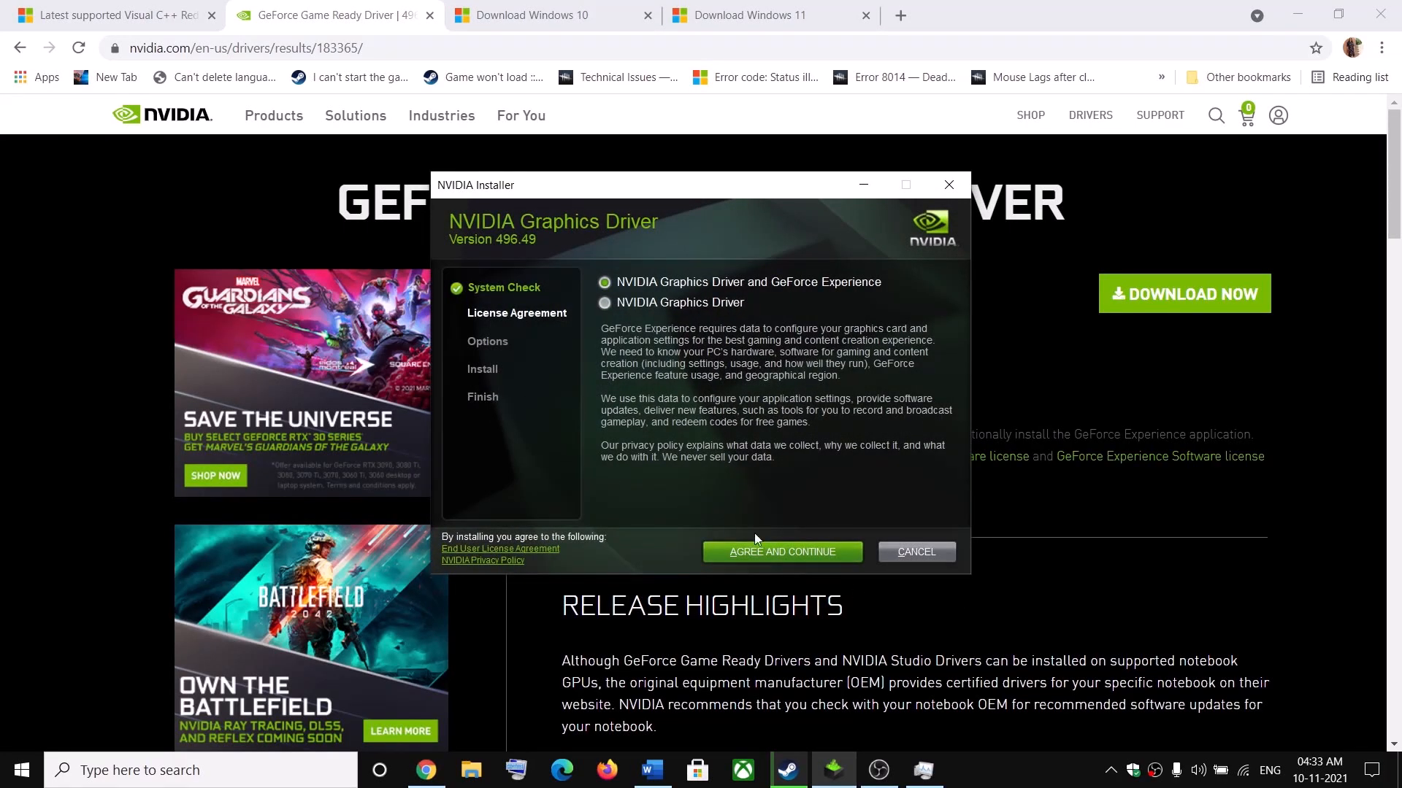
click(773, 555)
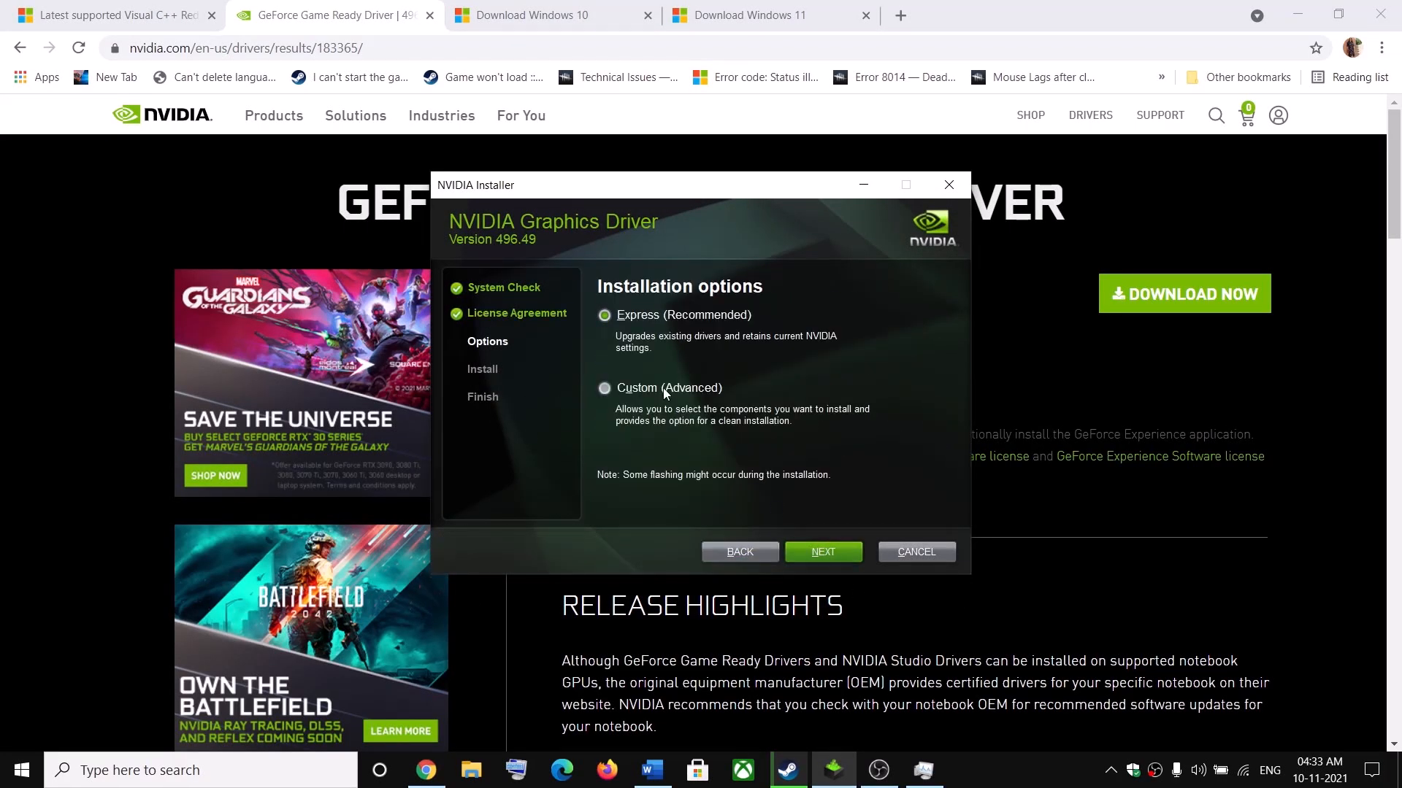
click(663, 388)
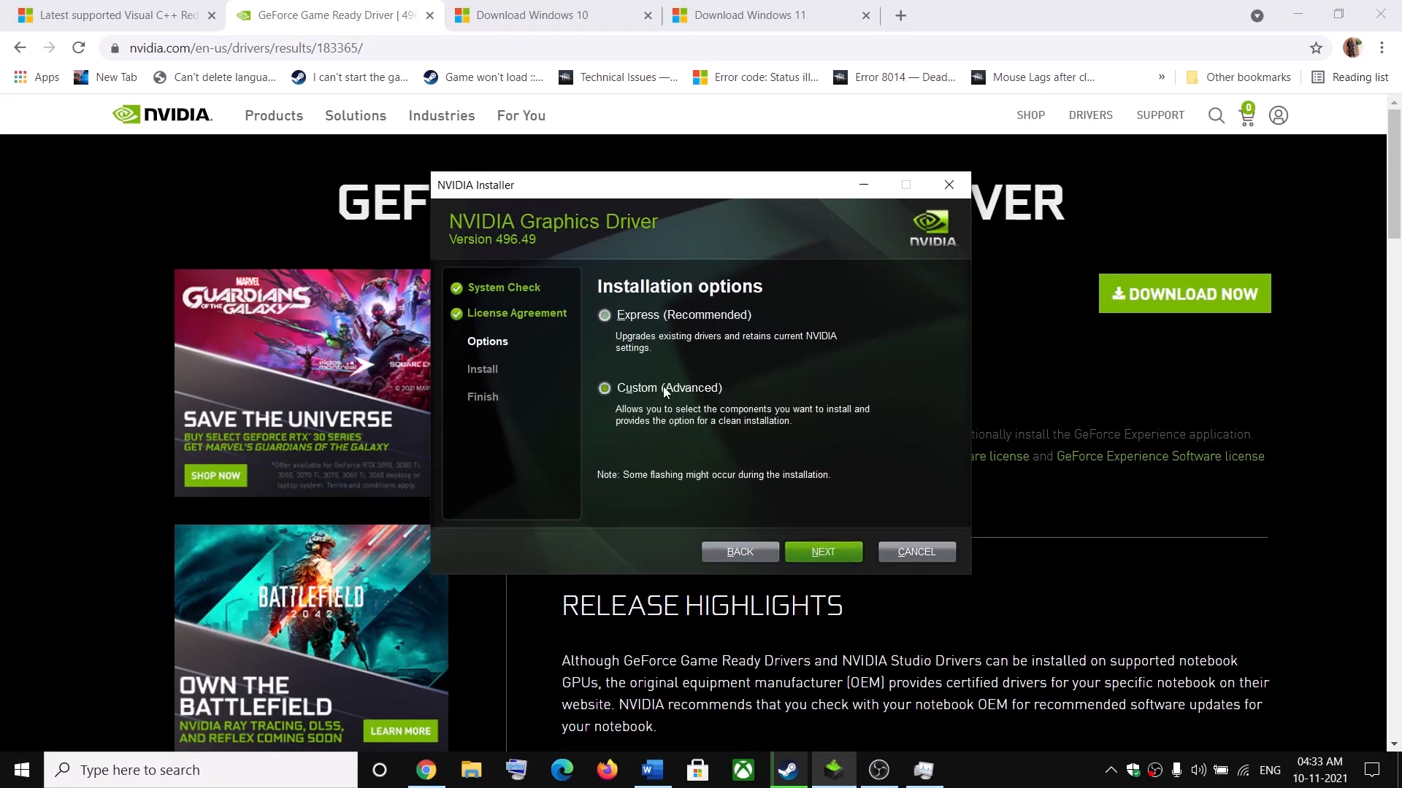
click(839, 559)
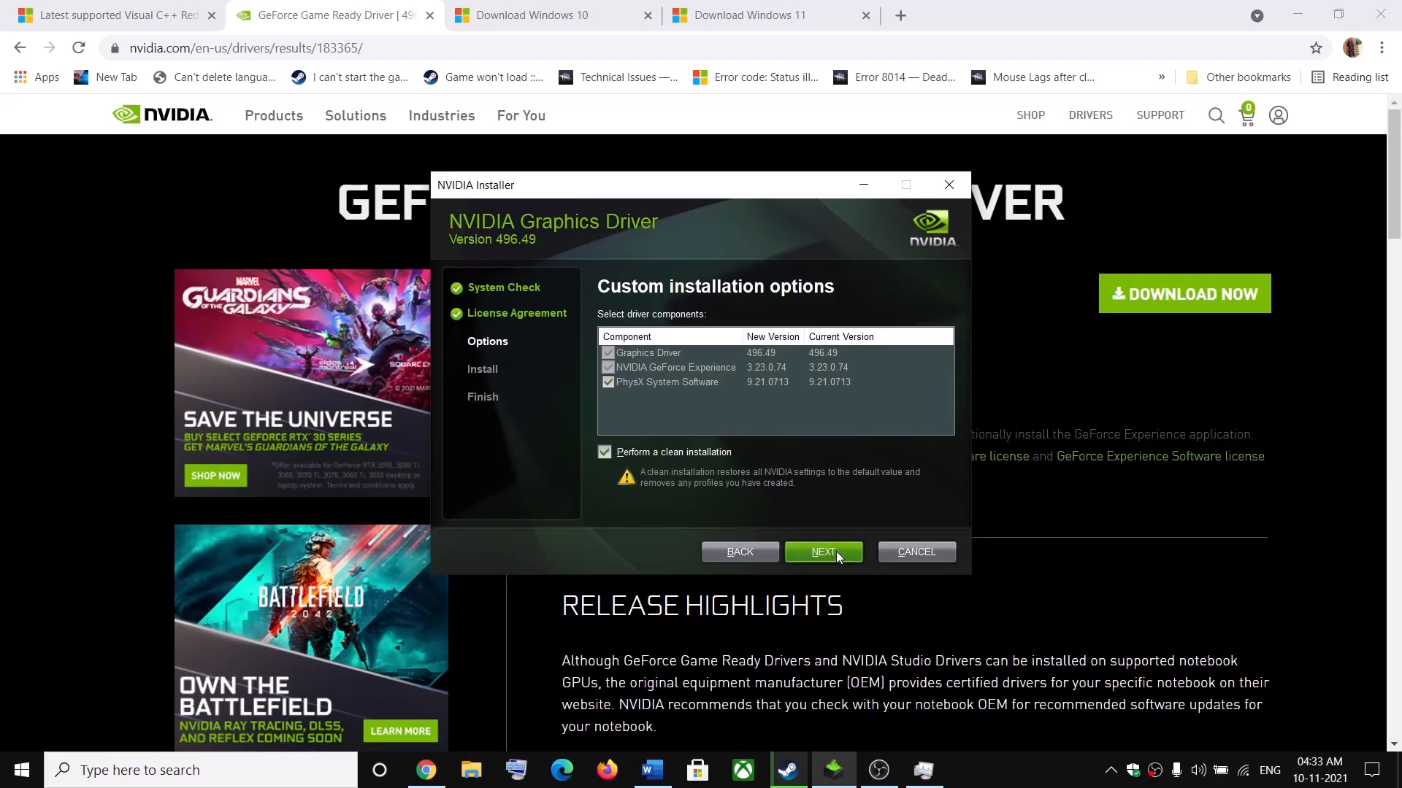
click(1166, 515)
Switch to Word and highlight the Step 8 instruction on updating Windows to the latest version
click(652, 770)
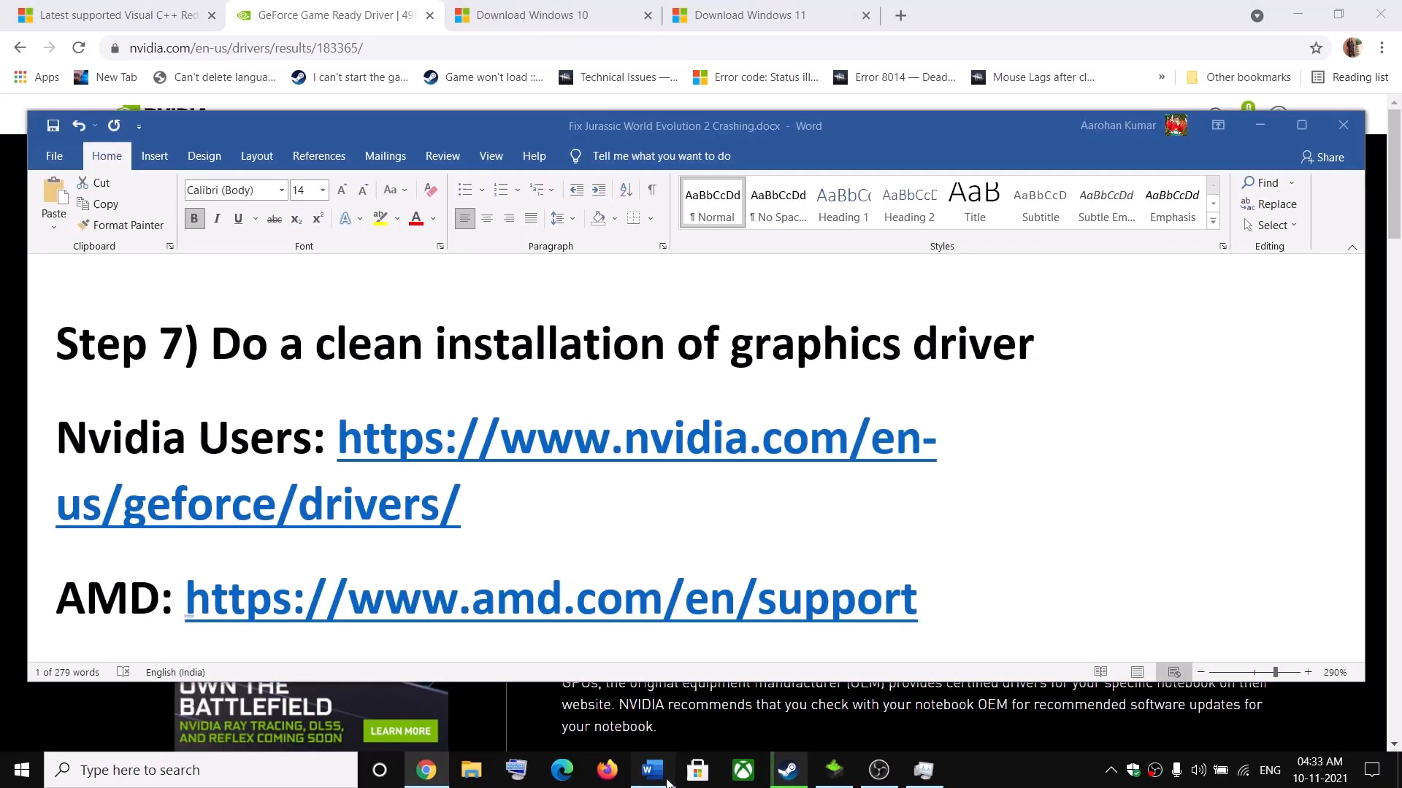
scroll(400, 490, down, 4)
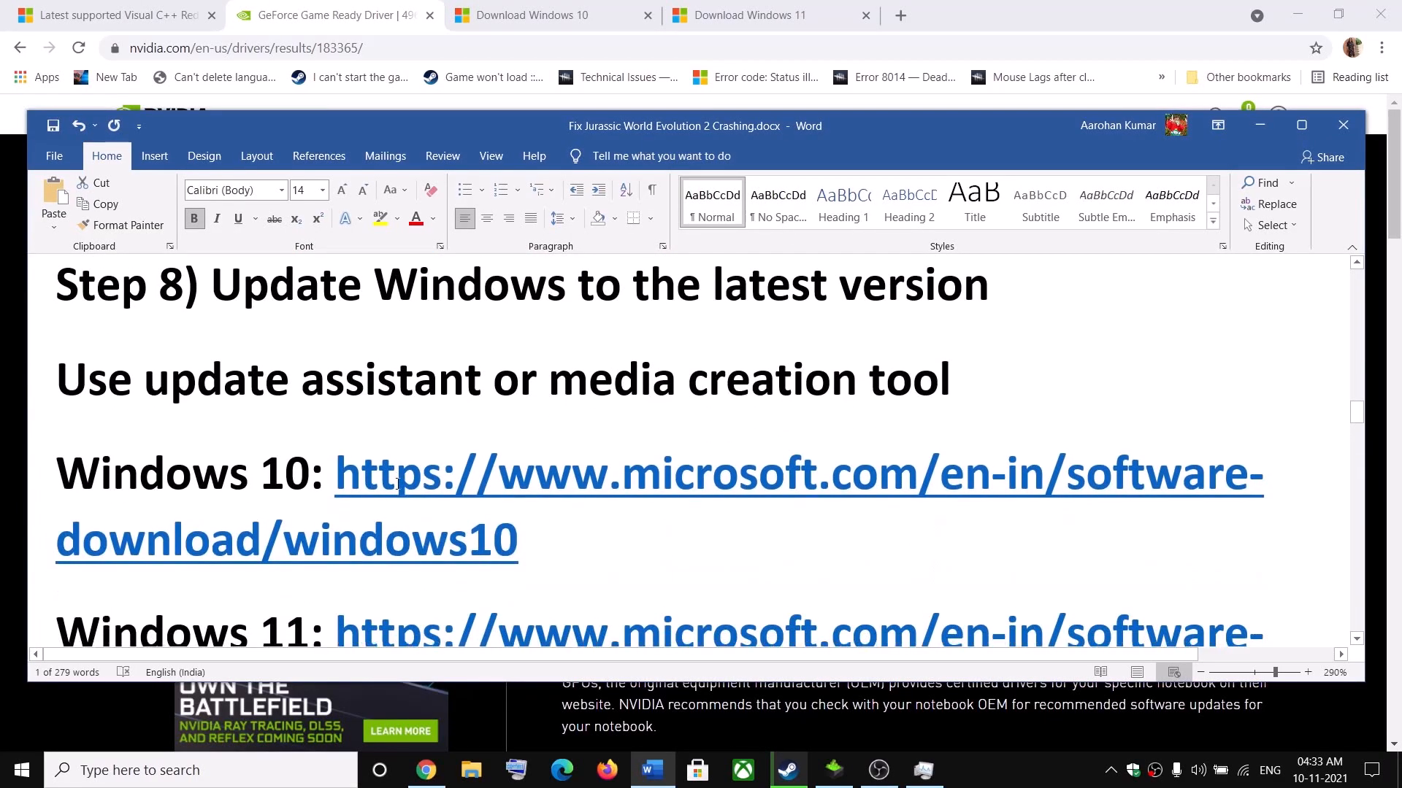
drag(304, 410, 987, 414)
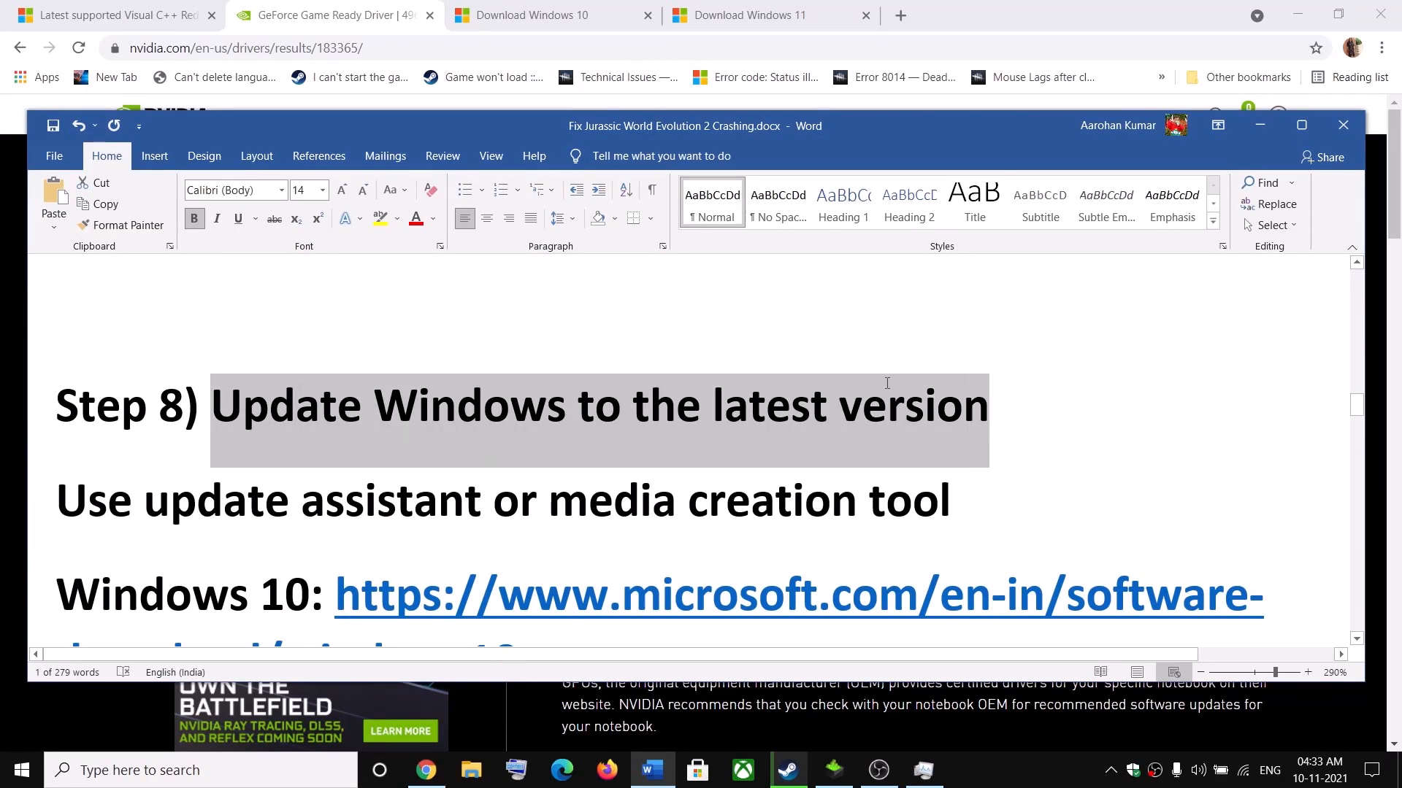
Open the Windows Update page in Windows Settings to view its update check option, and close Settings
click(3, 772)
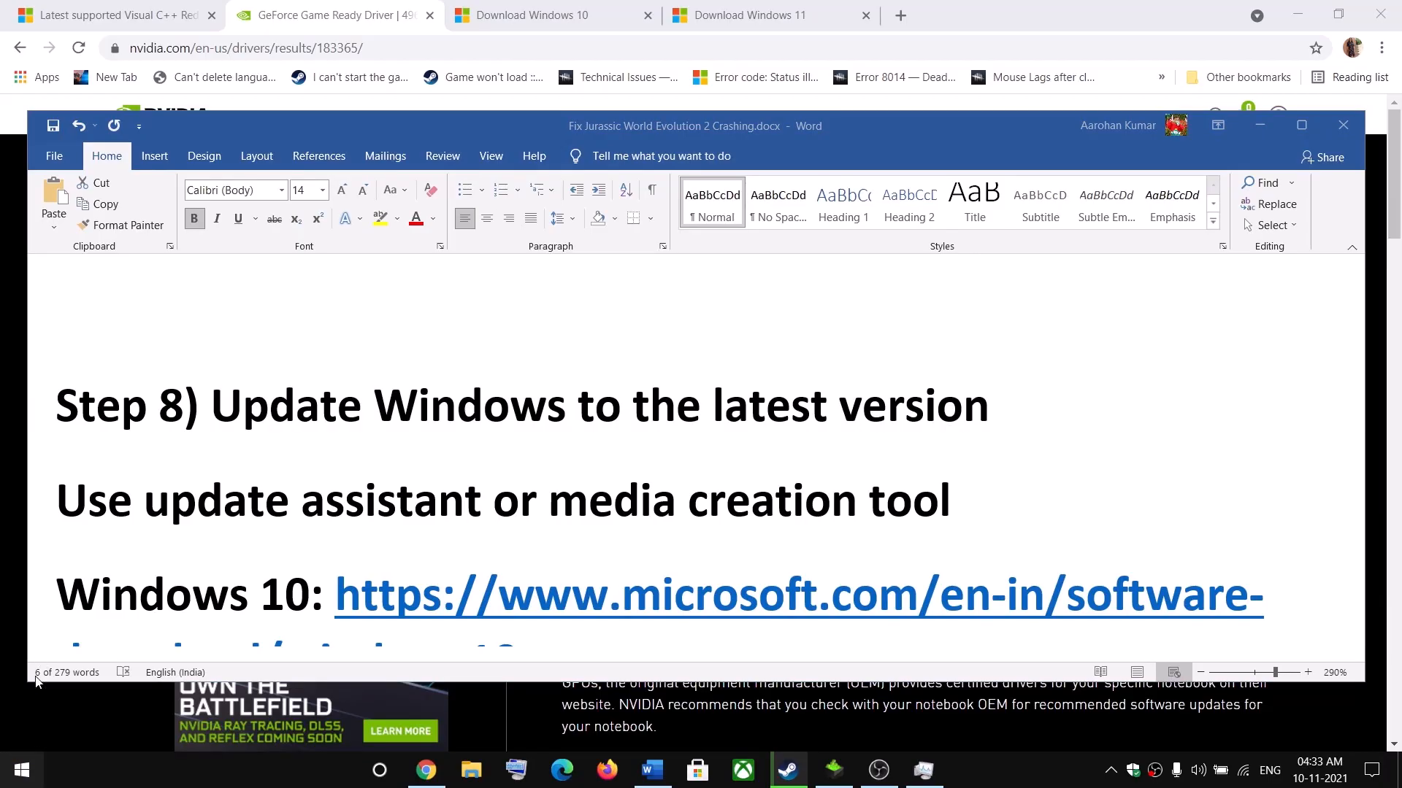
key(super+i)
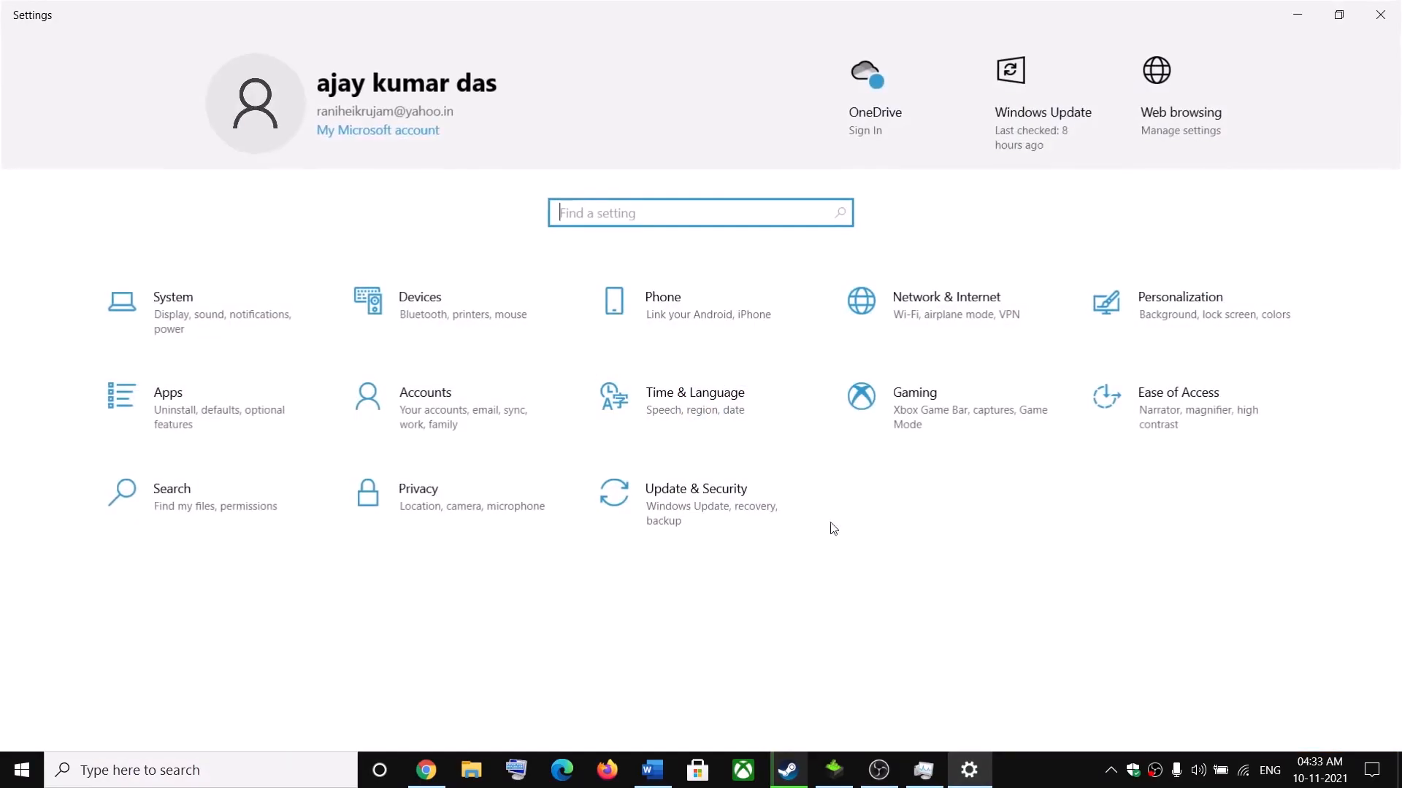
click(712, 504)
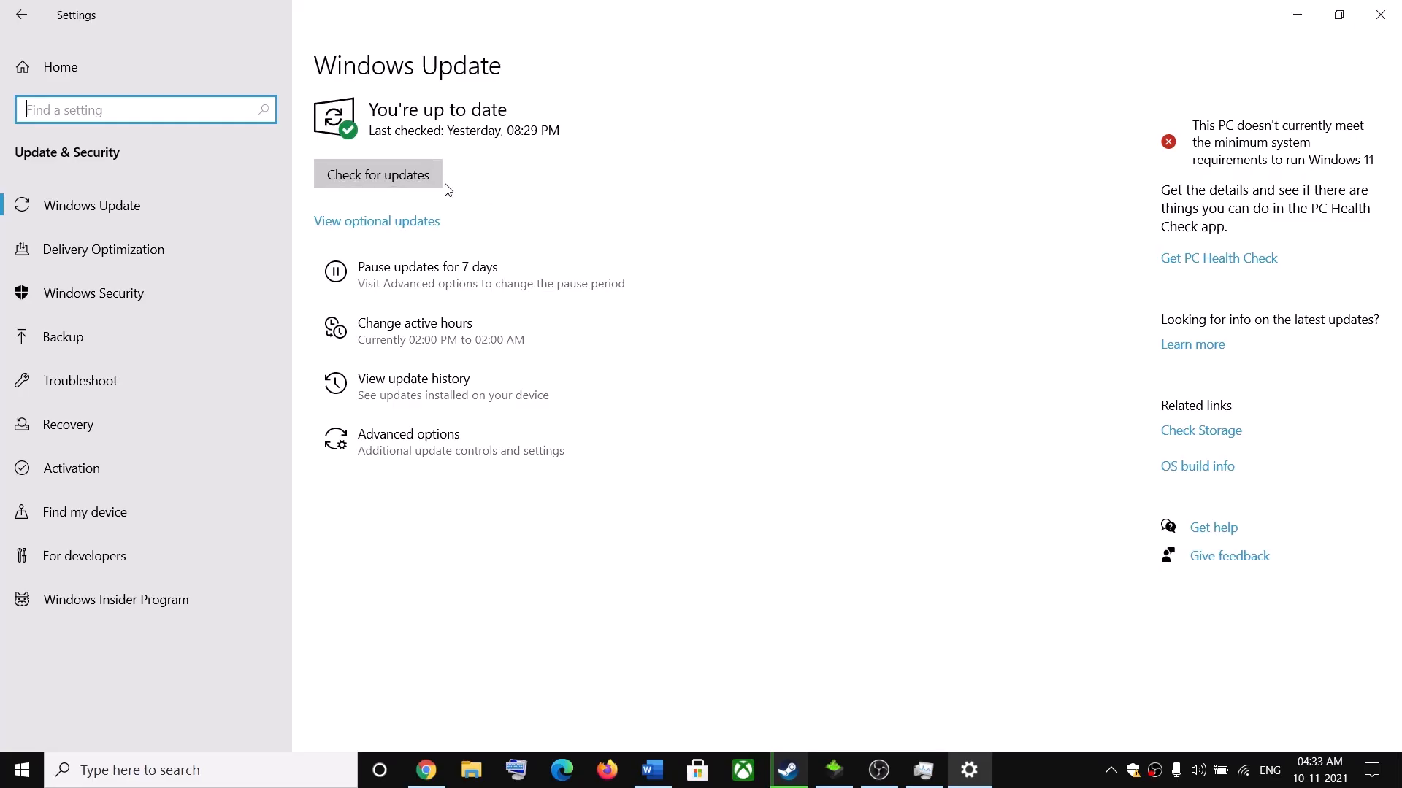
click(1387, 23)
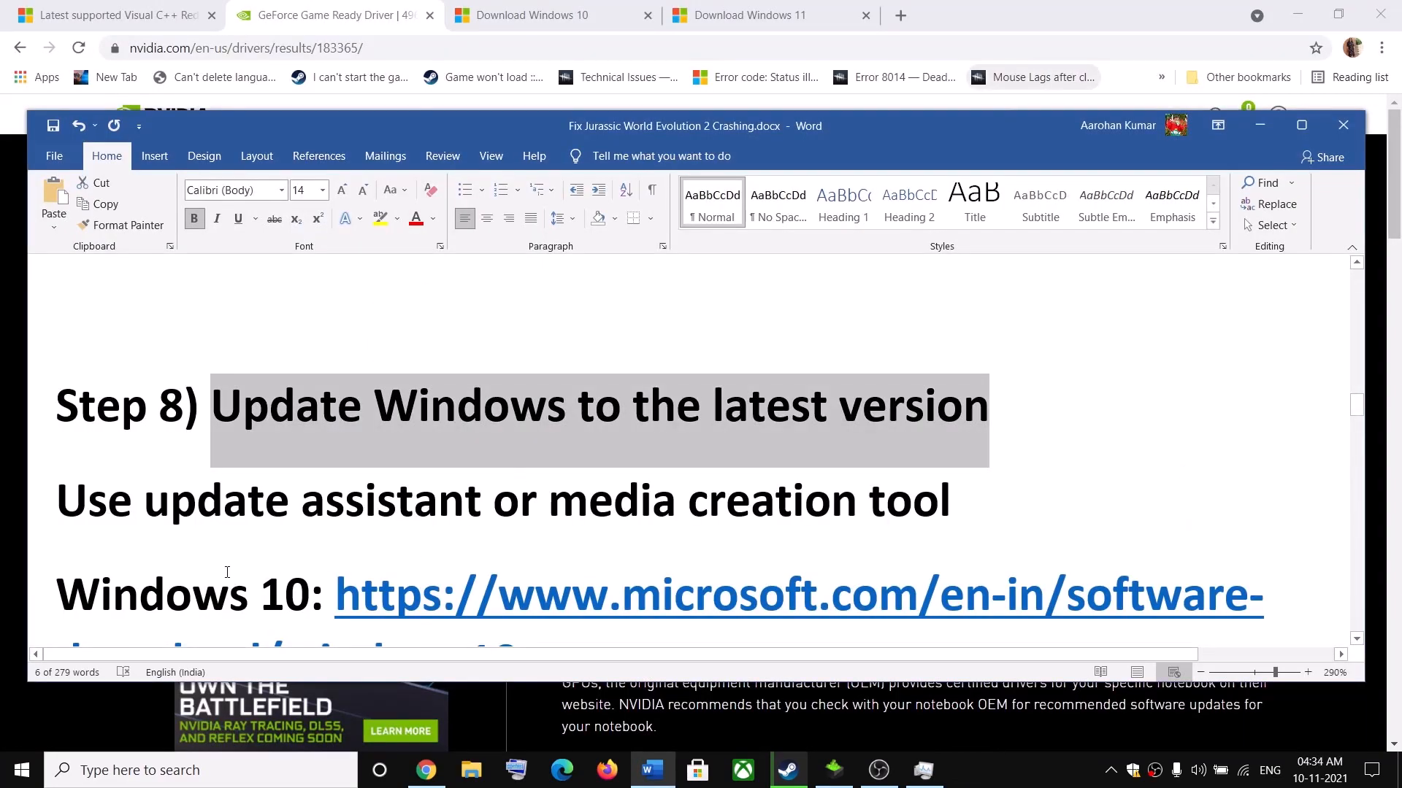
Highlight the update assistant or media creation tool line and the Windows 10 download link under Step 8 in Word
scroll(227, 572, down, 2)
drag(203, 372, 862, 374)
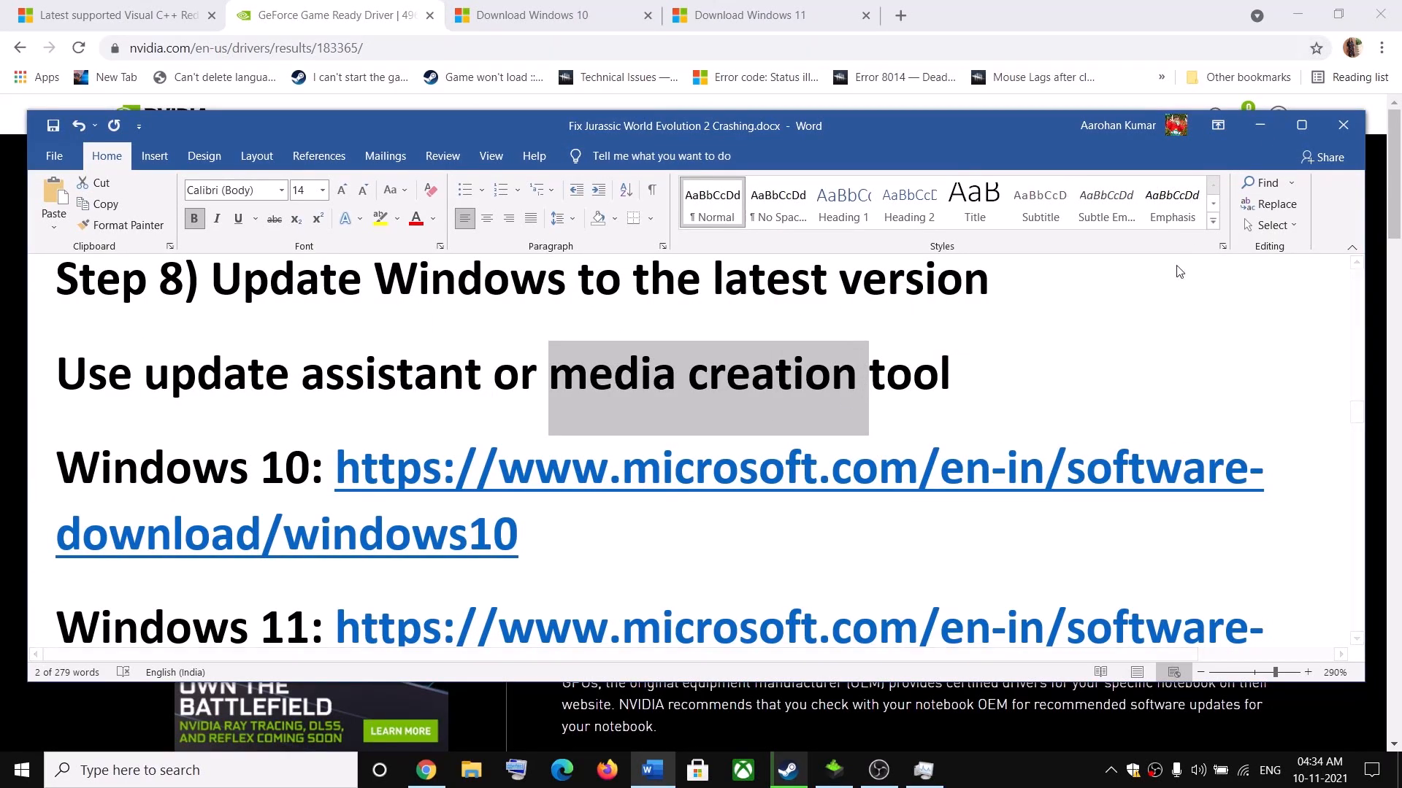
drag(590, 559, 336, 467)
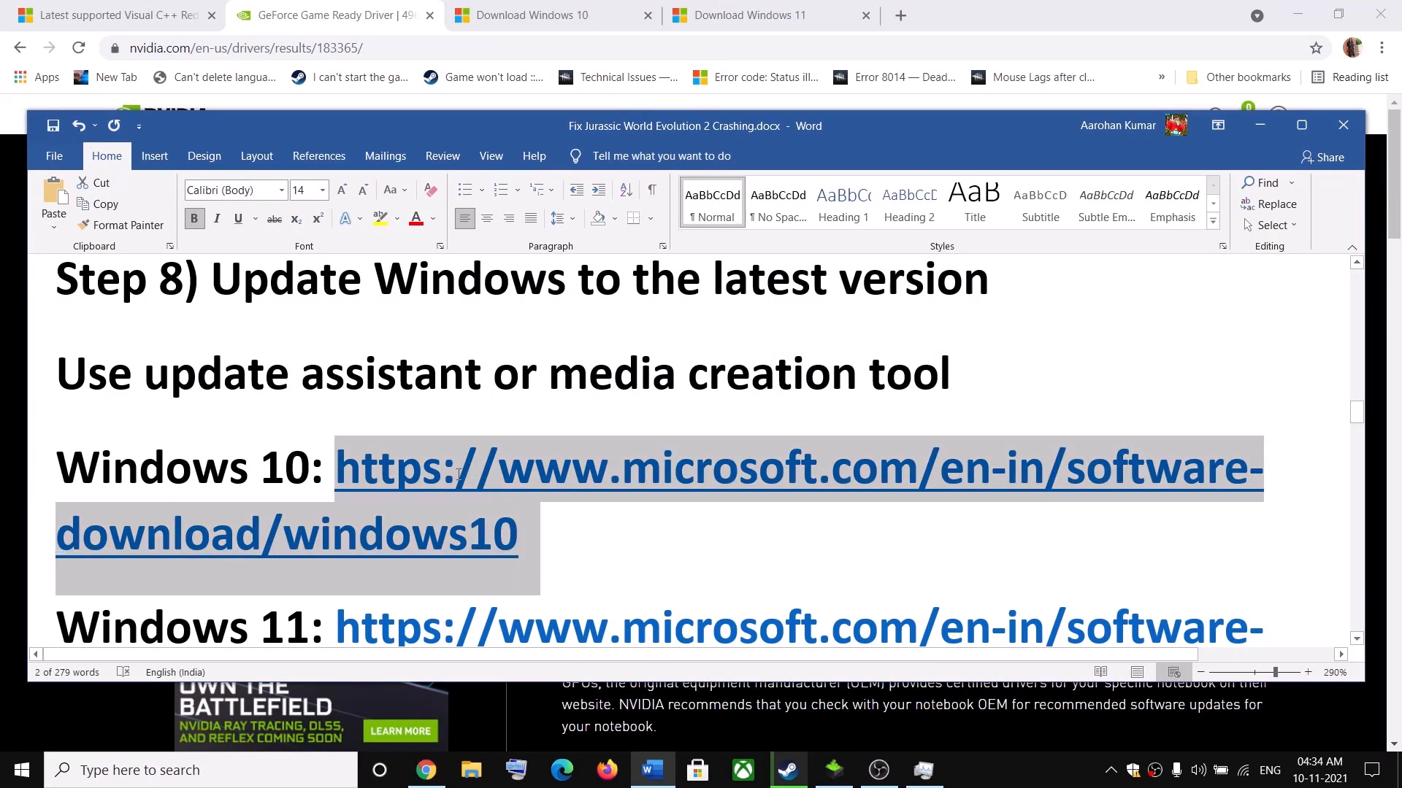
Switch to the Download Windows 10 page in Chrome, and download and launch the Windows 10 Update Assistant
click(617, 27)
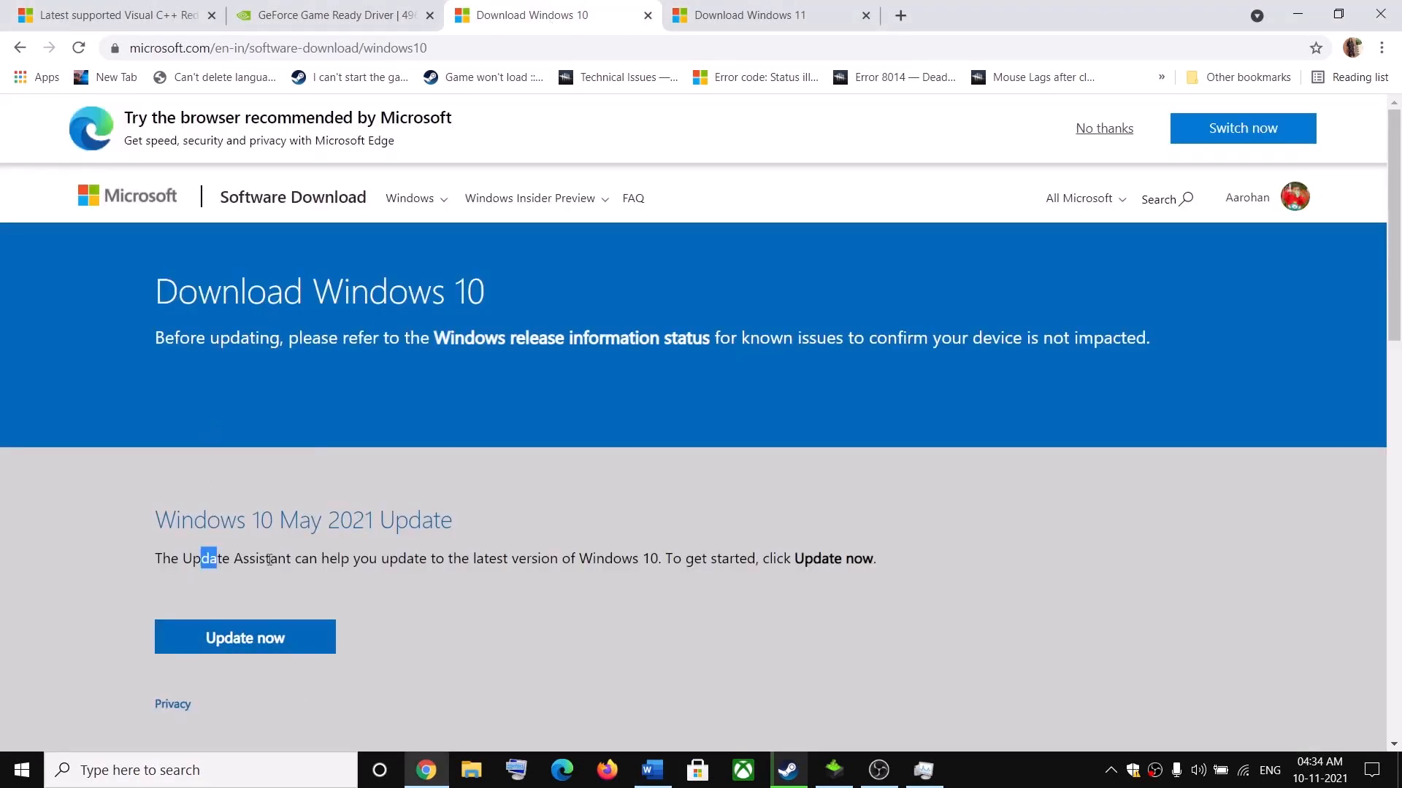
drag(269, 559, 414, 559)
scroll(414, 559, down, 2)
click(272, 456)
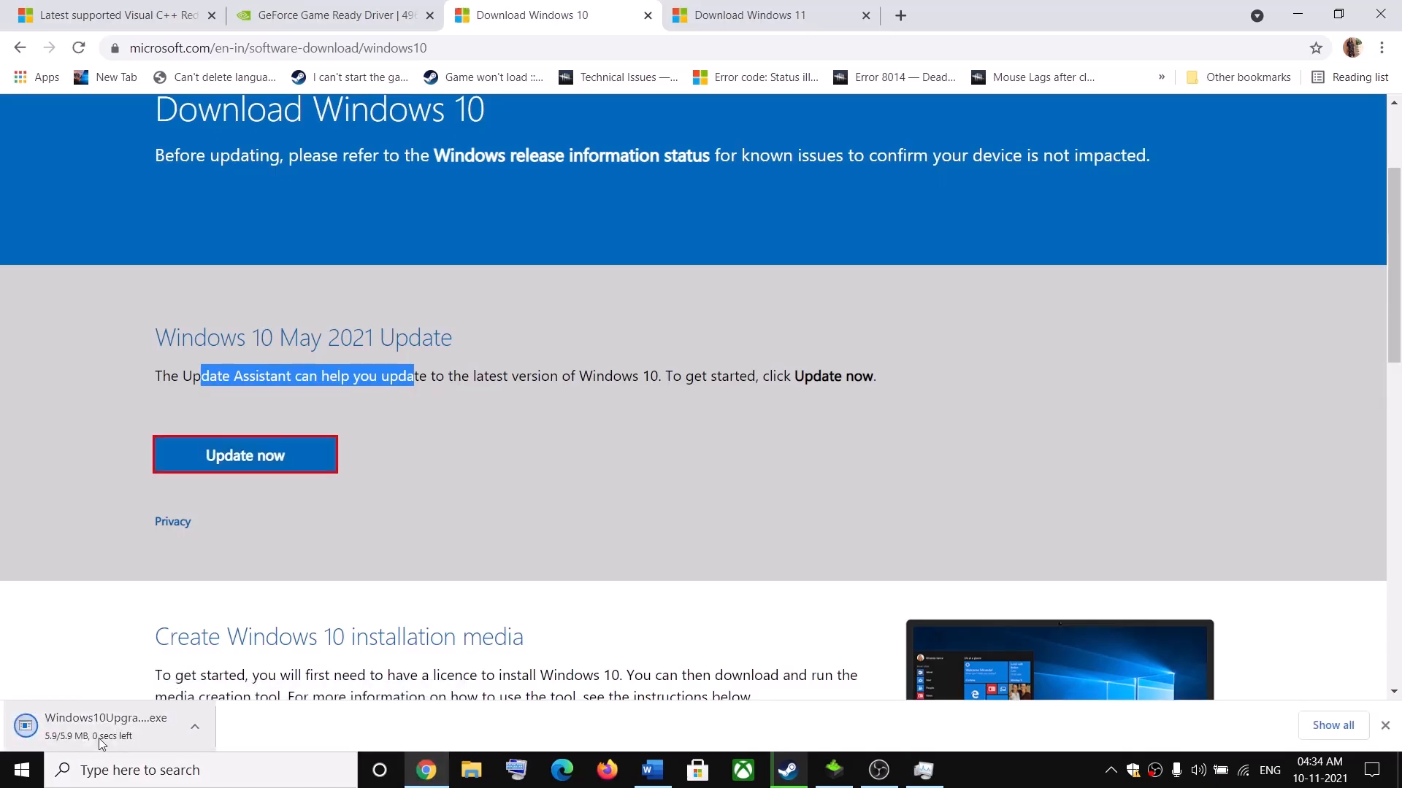
click(92, 737)
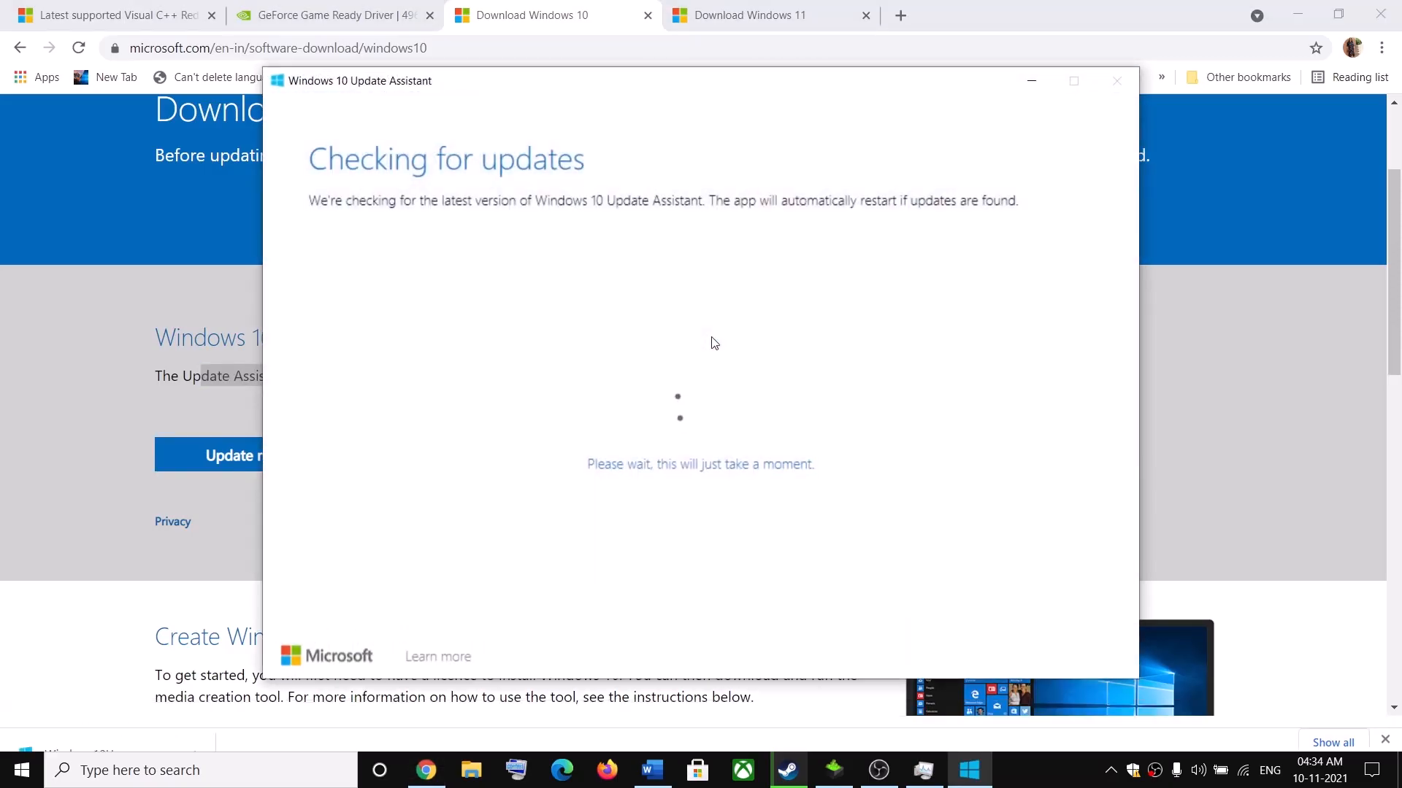
Return to the Download Windows 10 page and highlight the media creation tool text under Create Windows 10 installation media
click(113, 652)
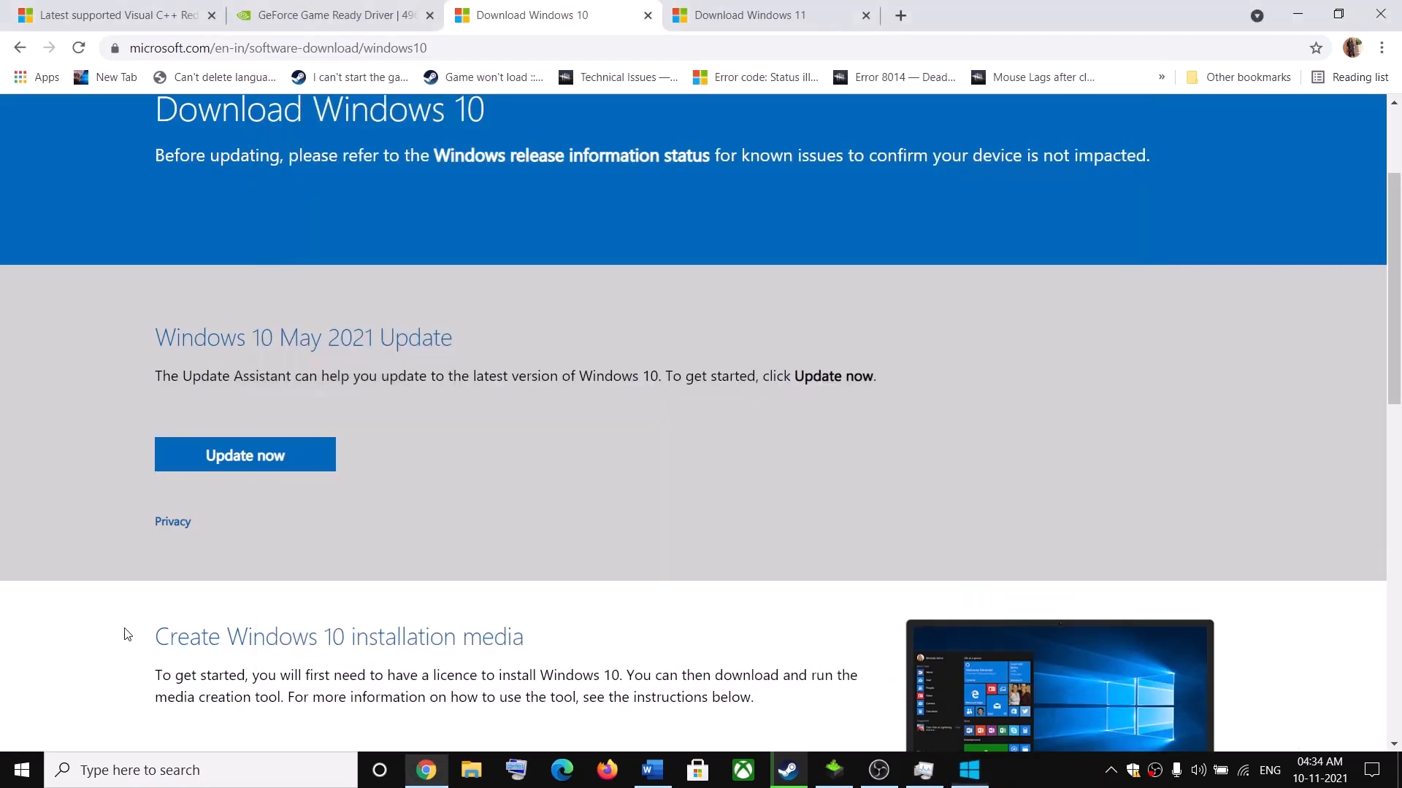
scroll(392, 620, down, 2)
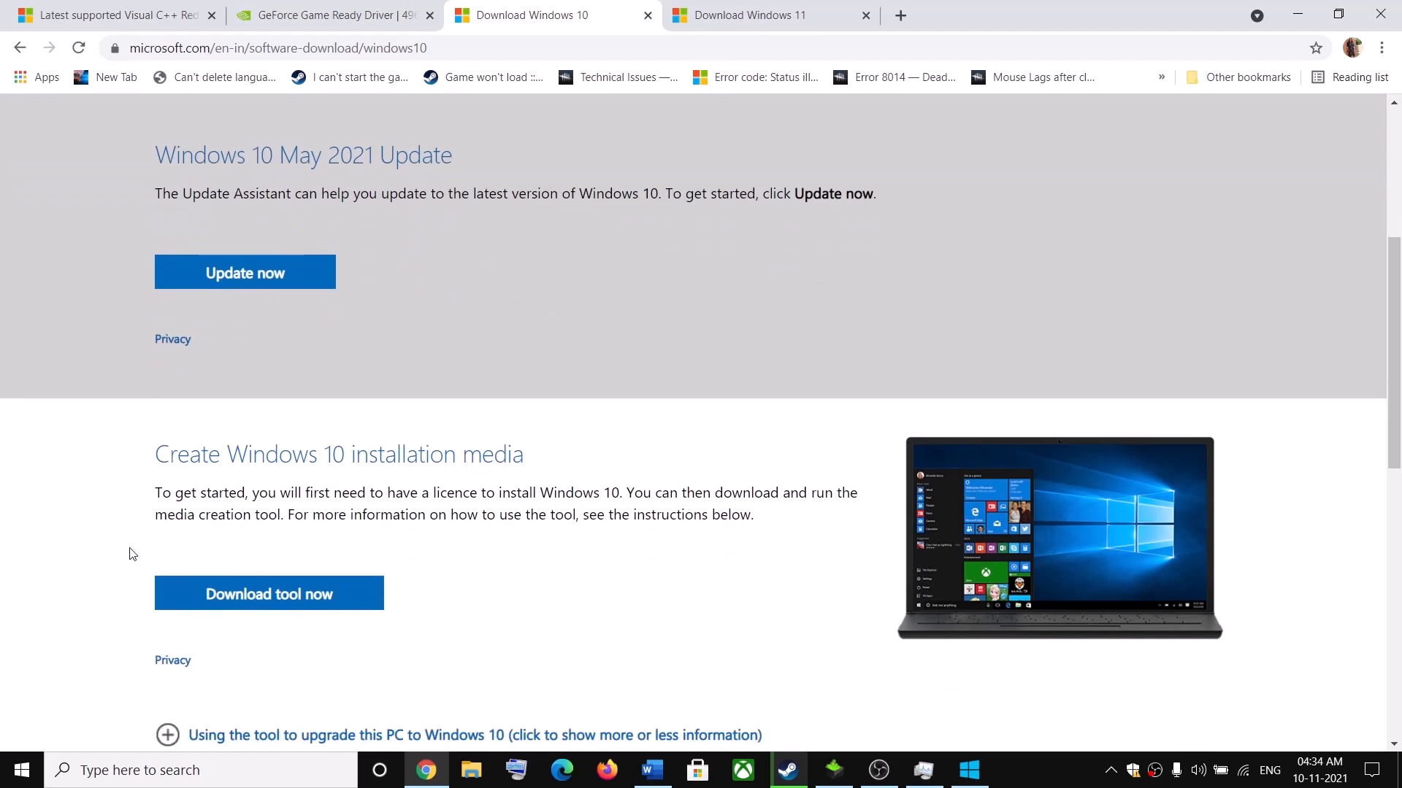
drag(155, 515, 278, 515)
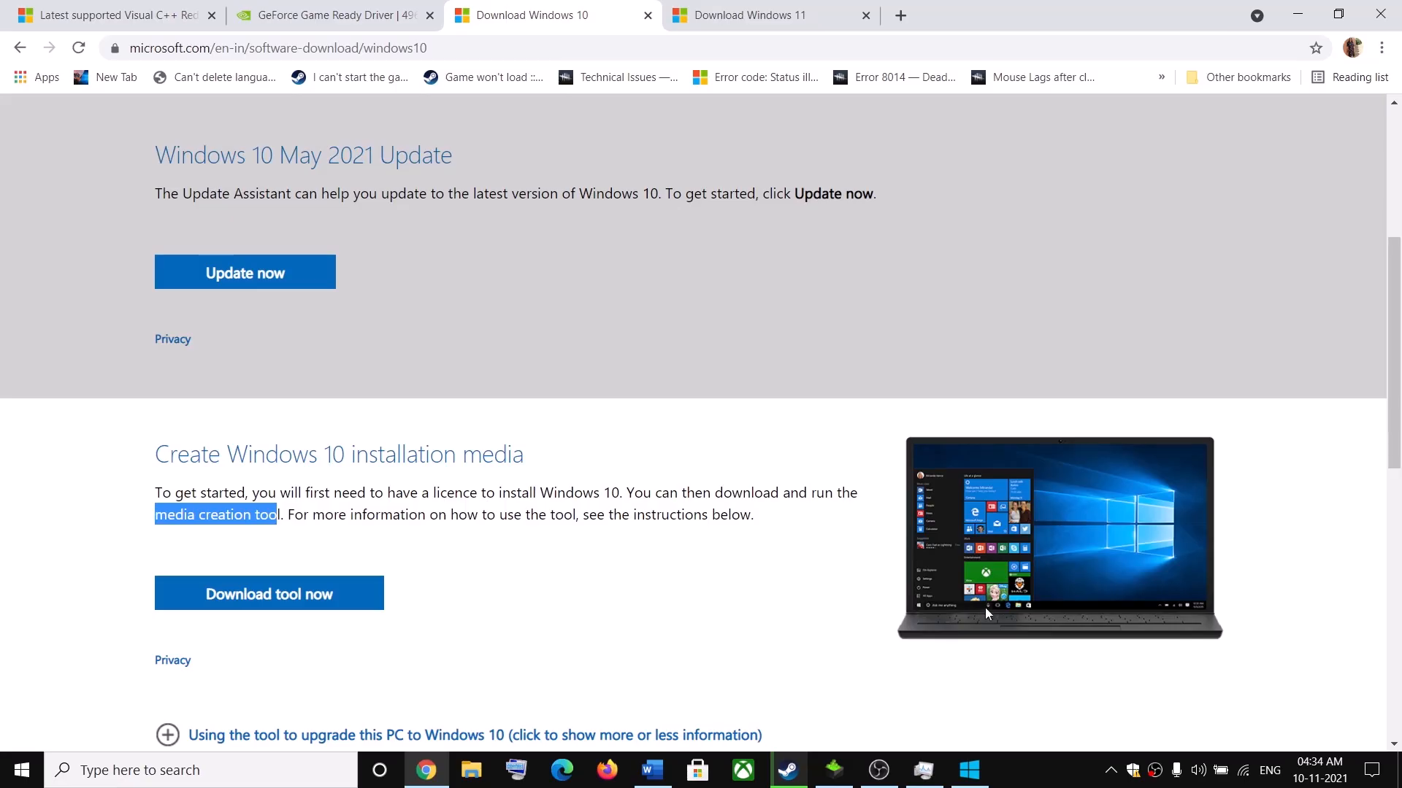
Switch to Word, examine the Windows 11 Setup Ready to install image, and highlight the Windows 11 download link above it
click(652, 770)
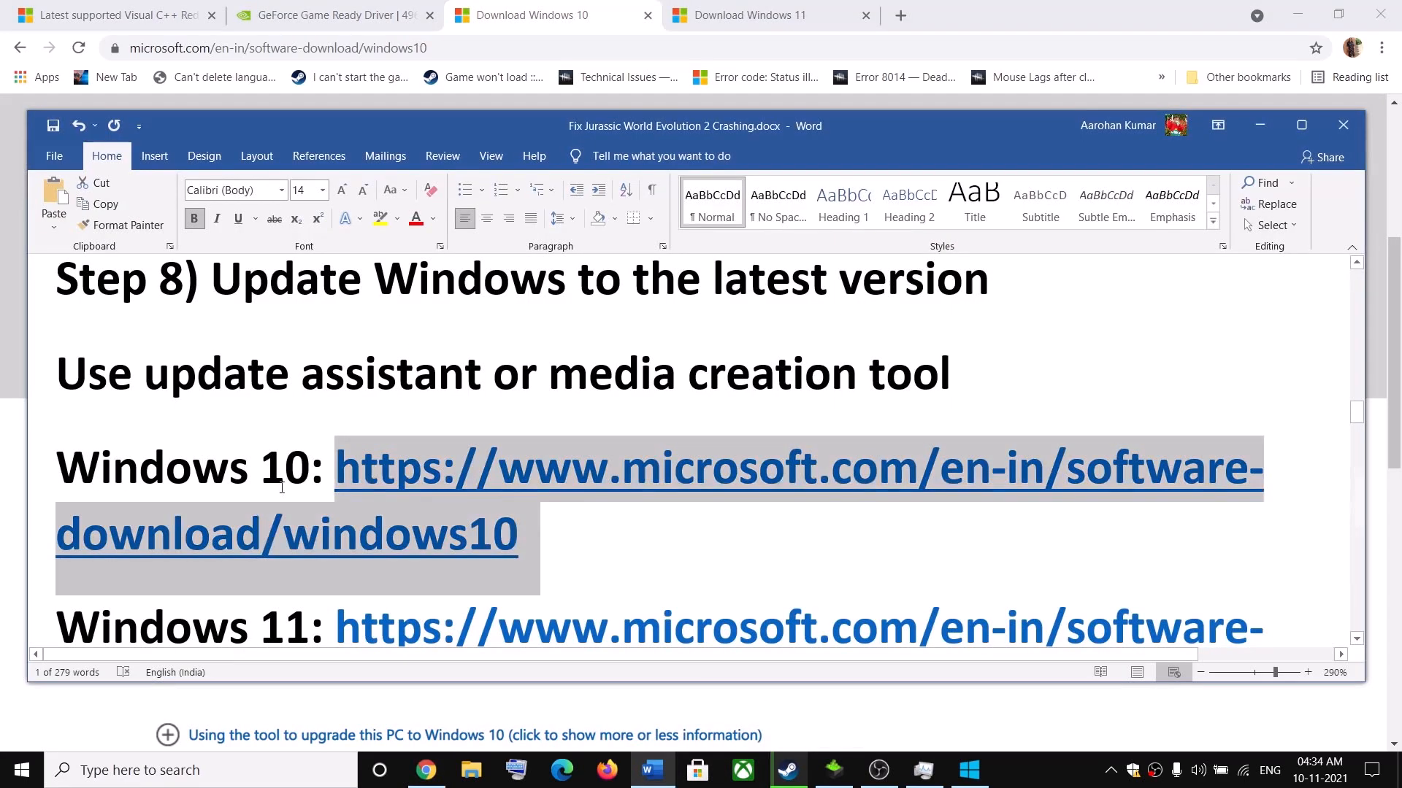
scroll(281, 488, down, 8)
scroll(327, 387, up, 1)
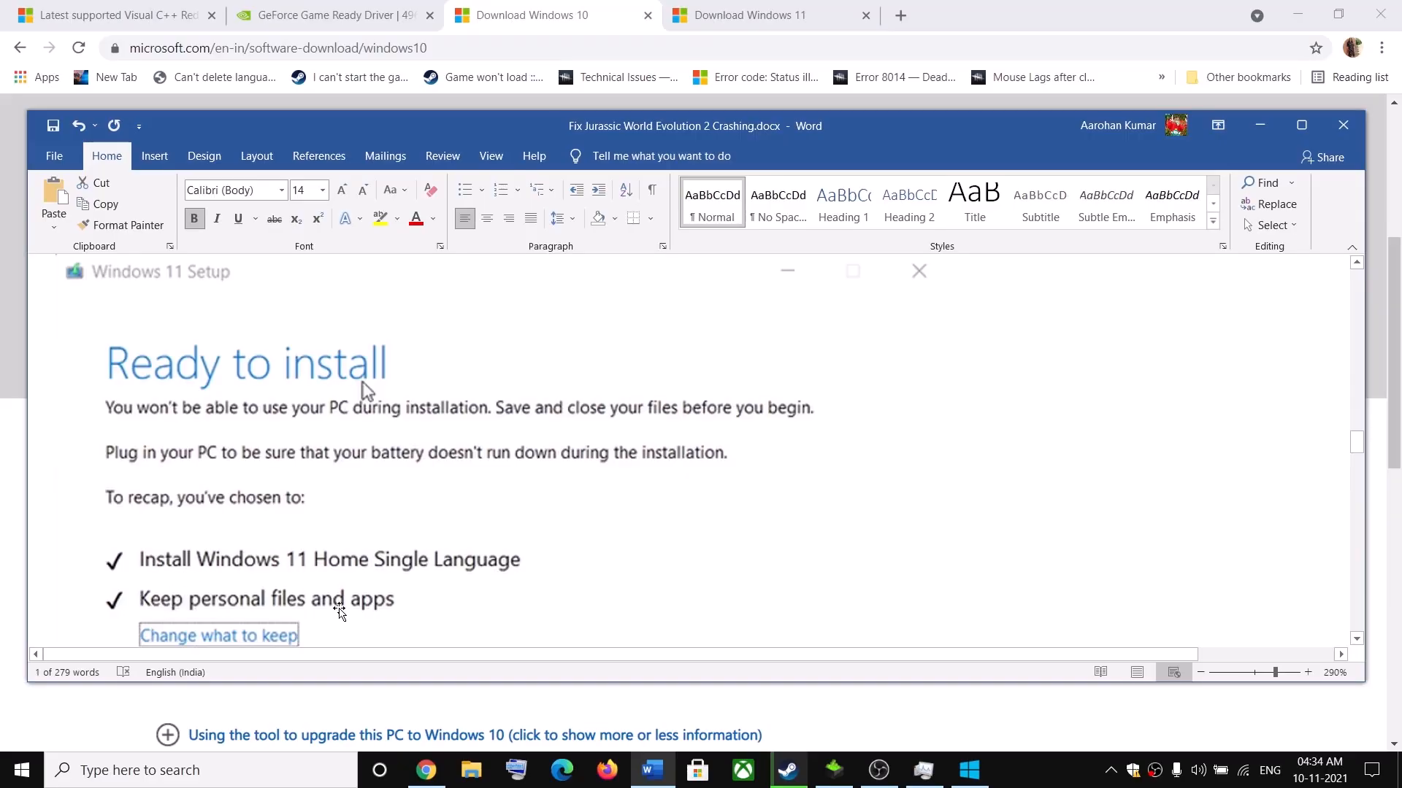
scroll(340, 606, down, 3)
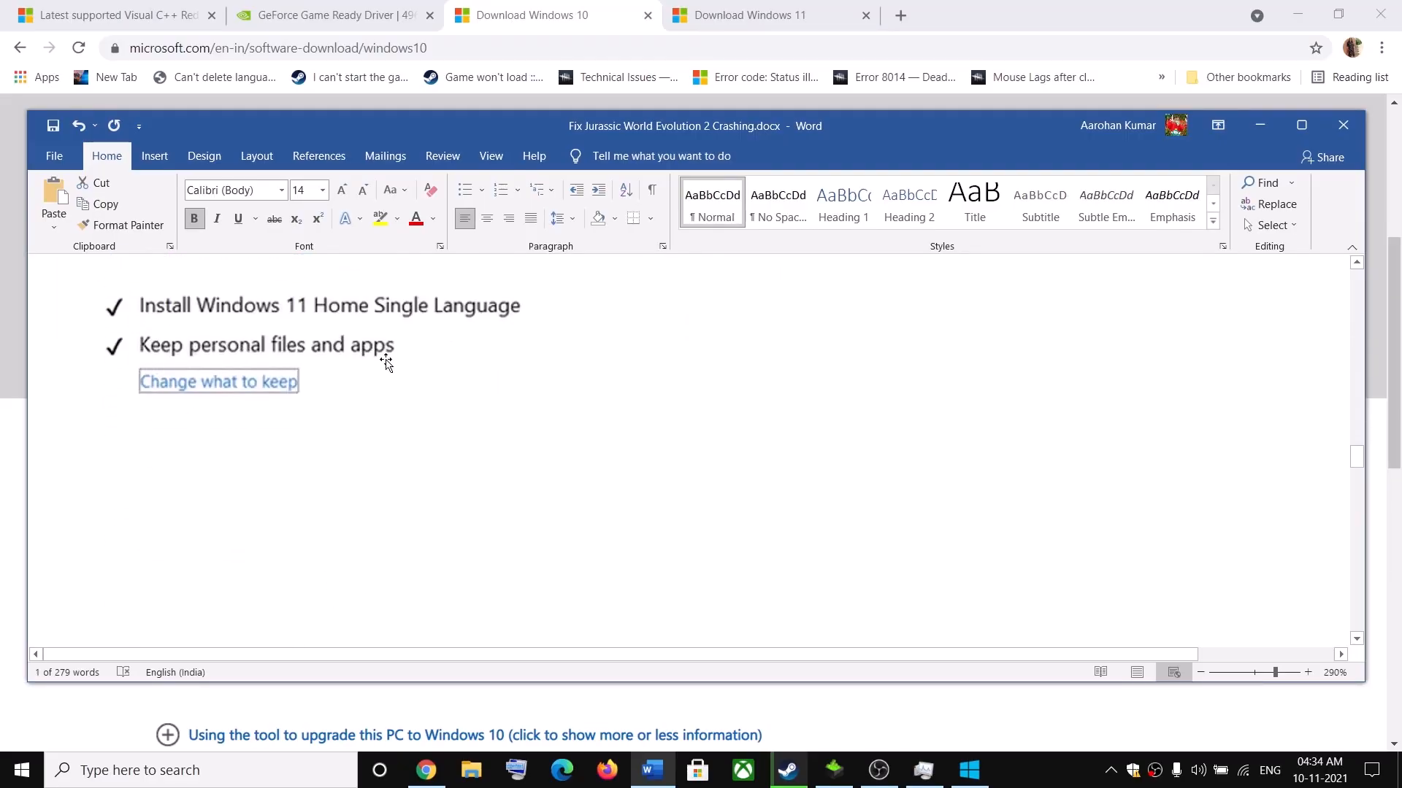
scroll(569, 506, down, 2)
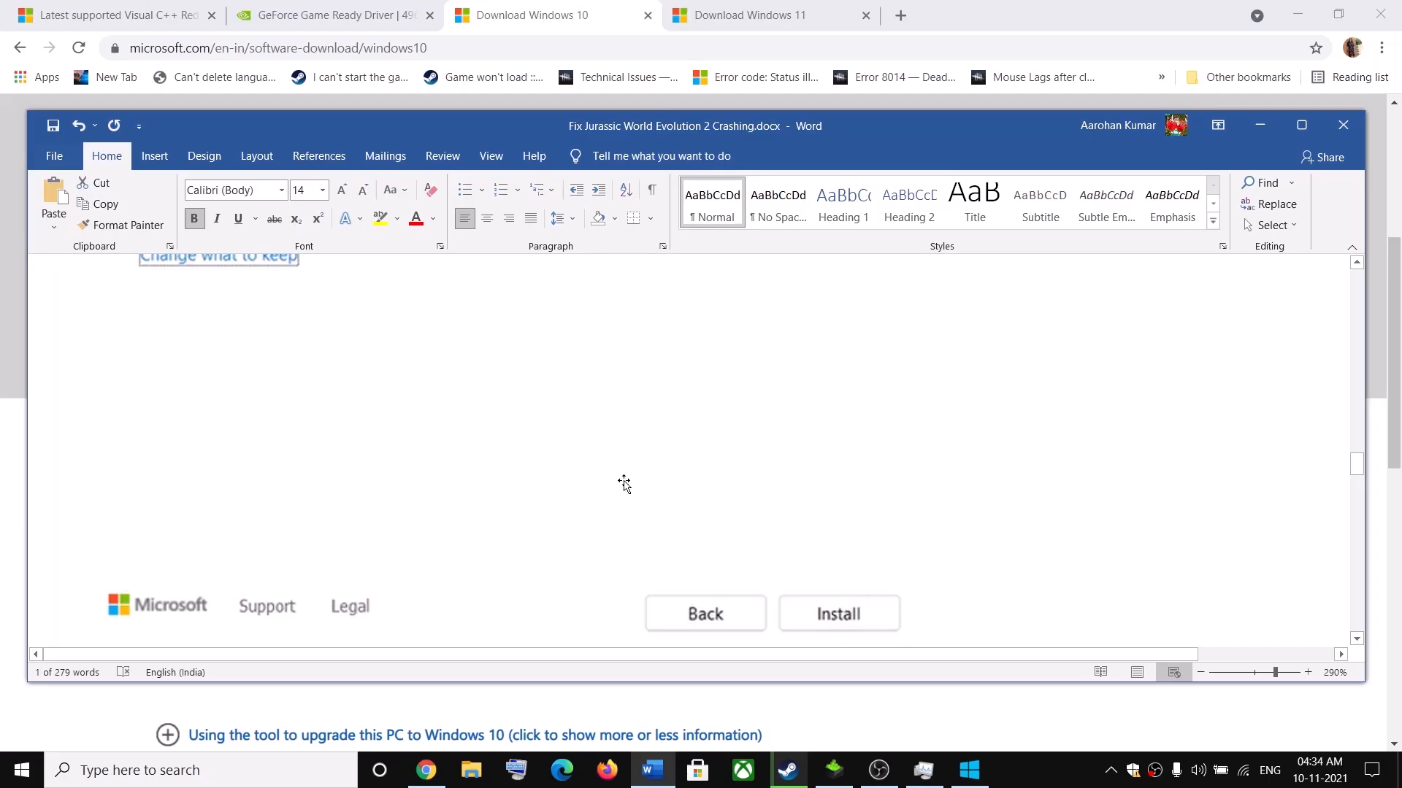
scroll(624, 484, up, 2)
scroll(624, 484, up, 4)
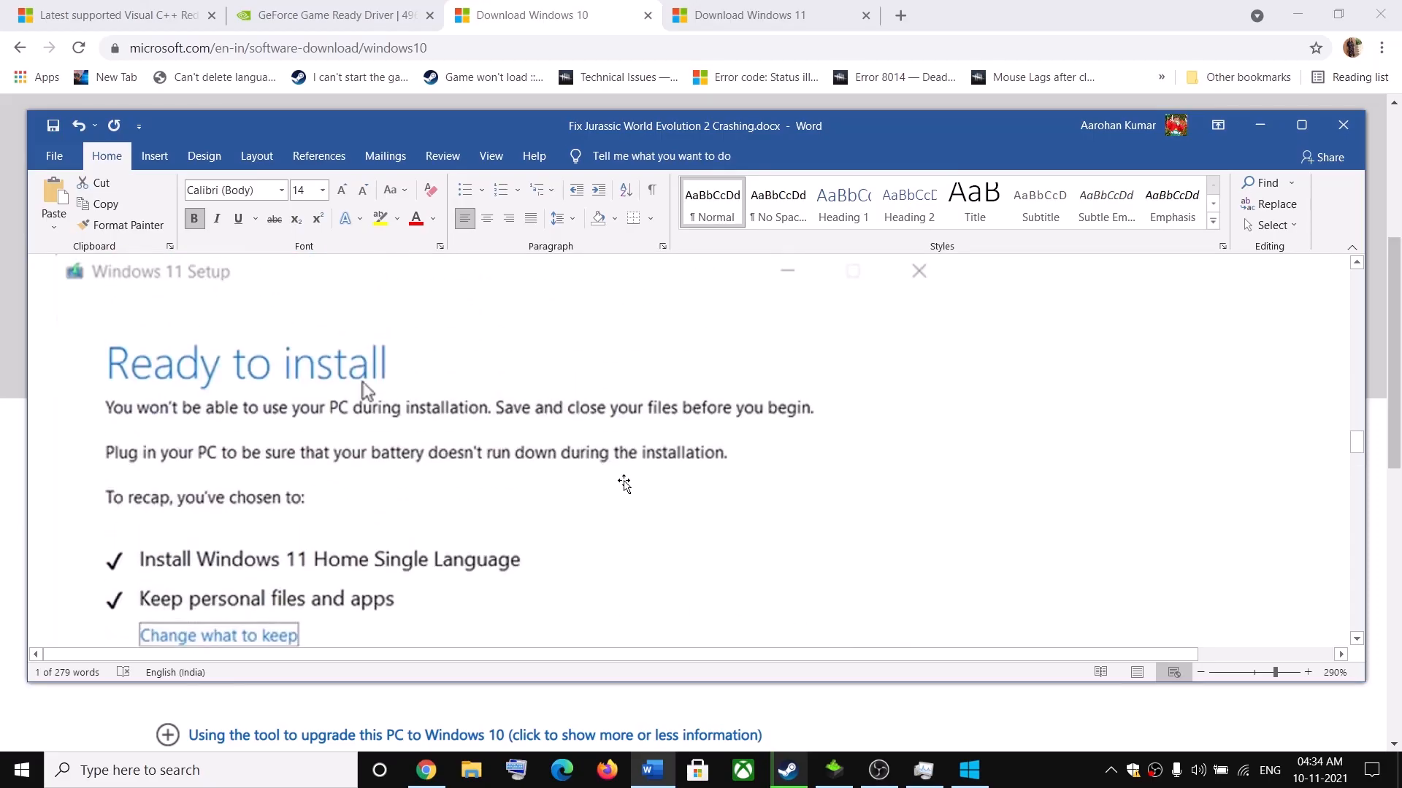
scroll(624, 484, up, 4)
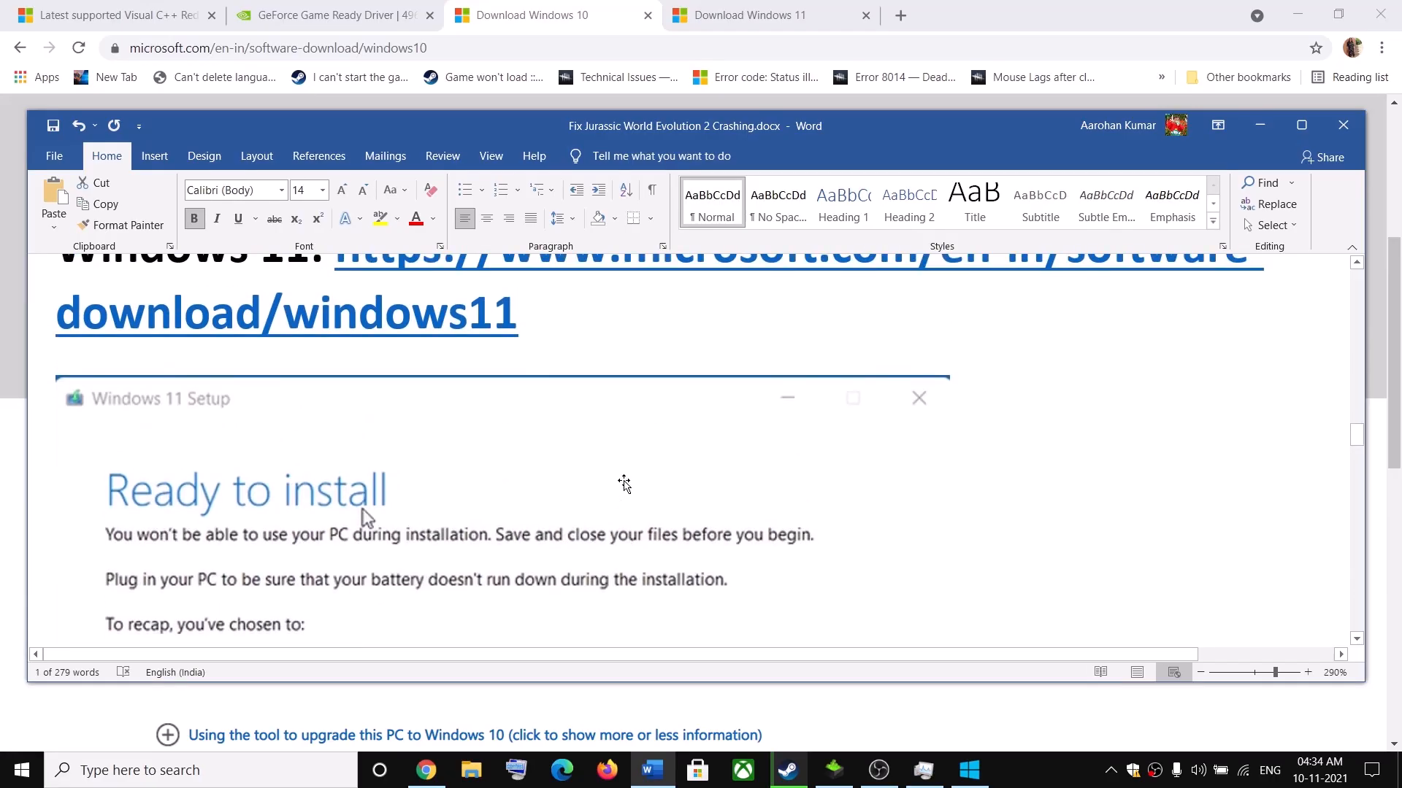
drag(594, 445, 409, 376)
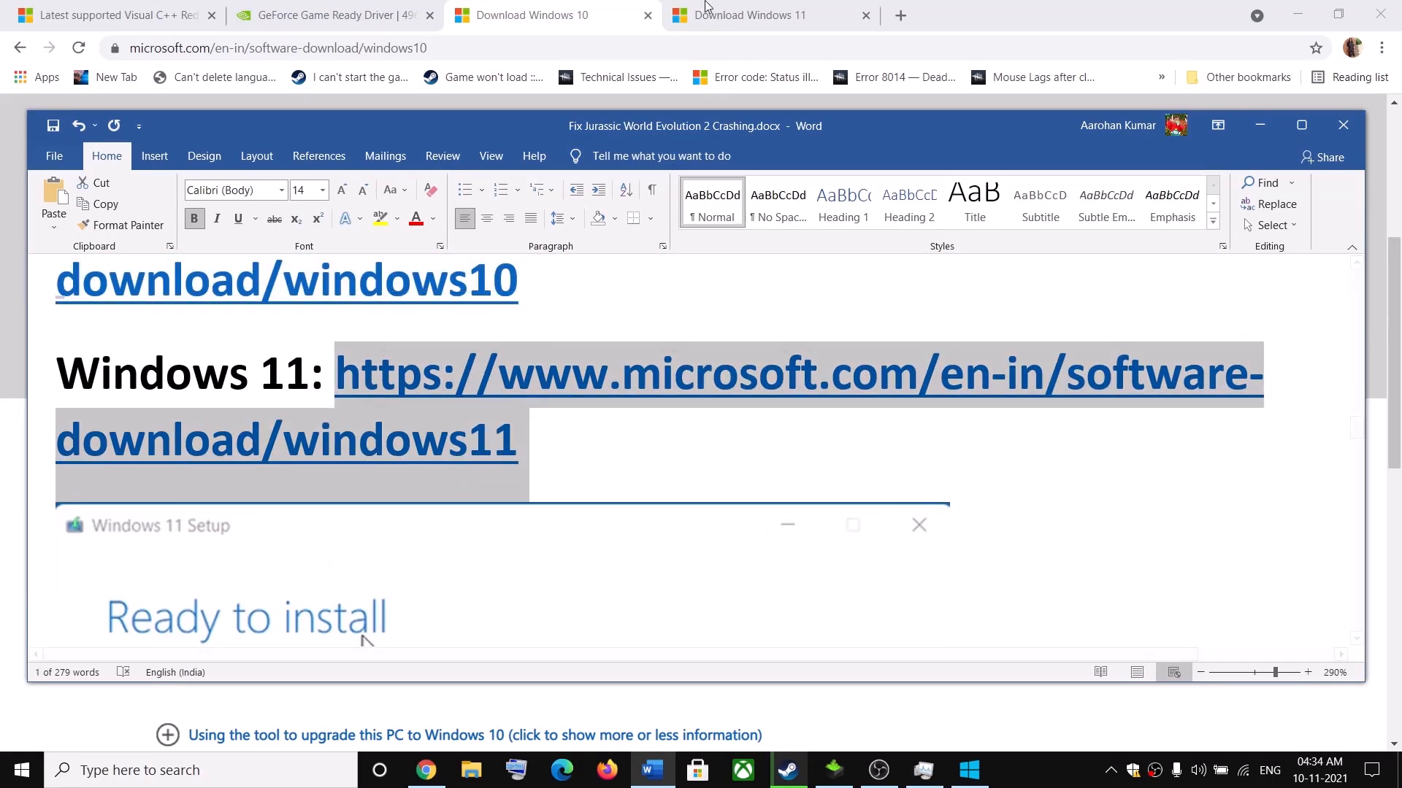
Switch to the Download Windows 11 page in Chrome and highlight the Installation Assistant and media creation tool options
click(736, 10)
scroll(395, 573, down, 2)
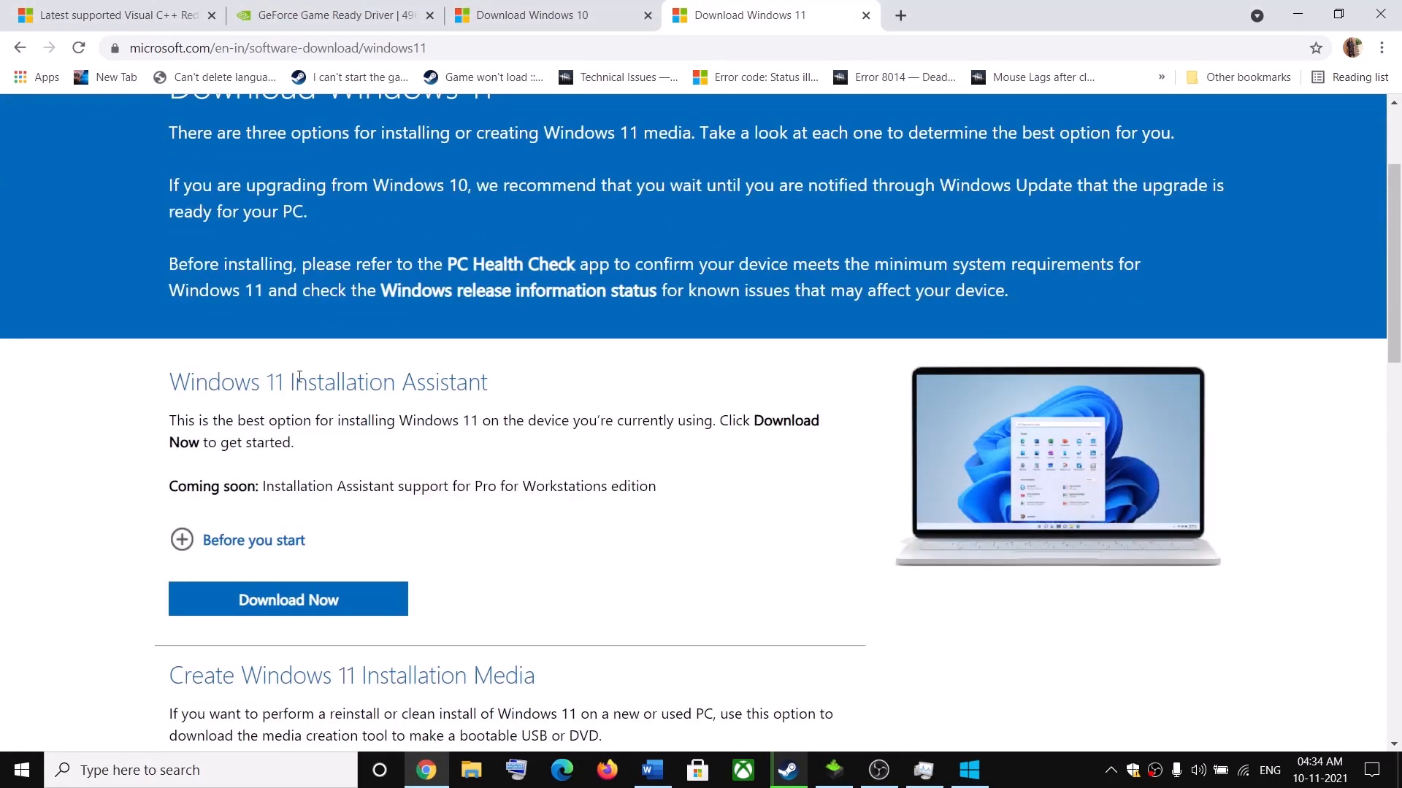
drag(275, 381, 516, 422)
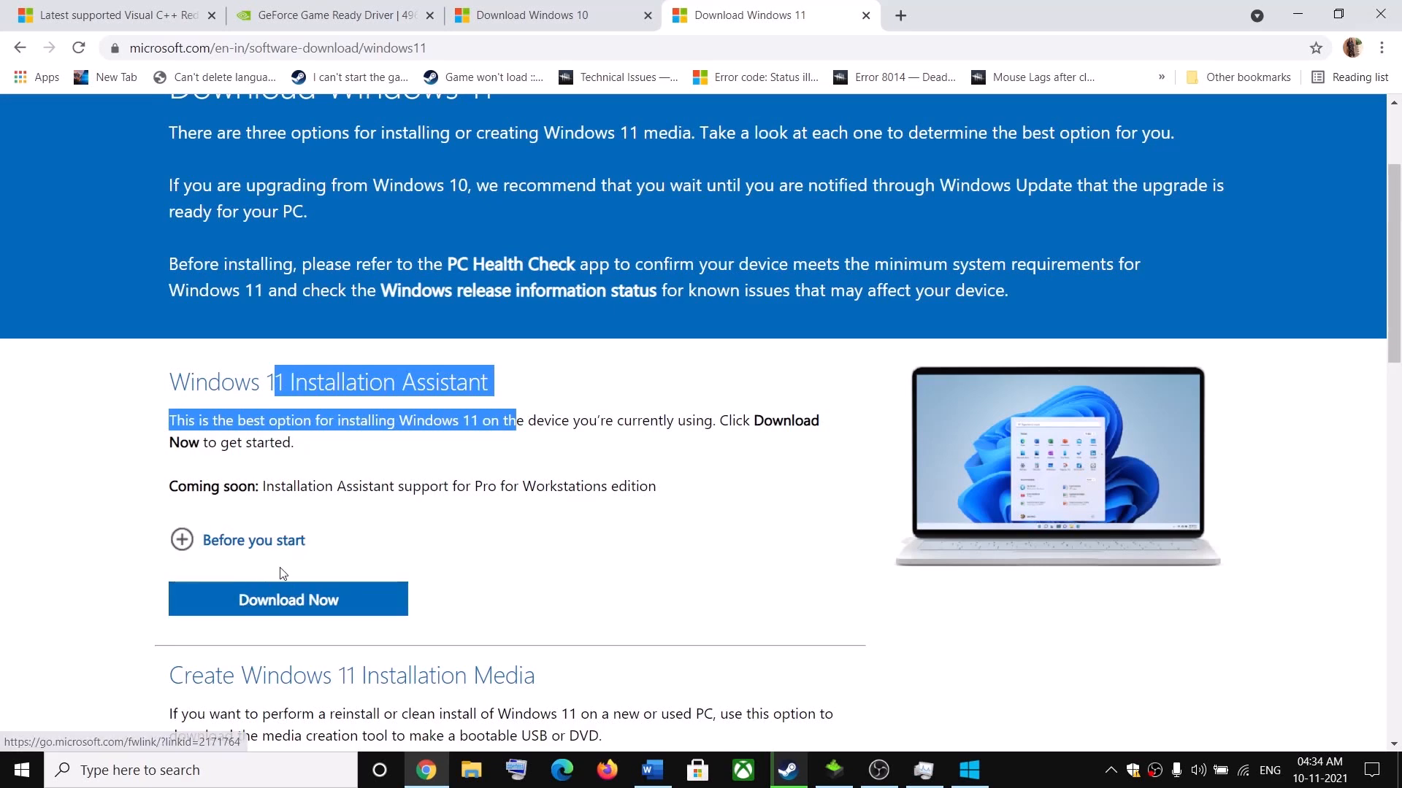
scroll(527, 532, down, 3)
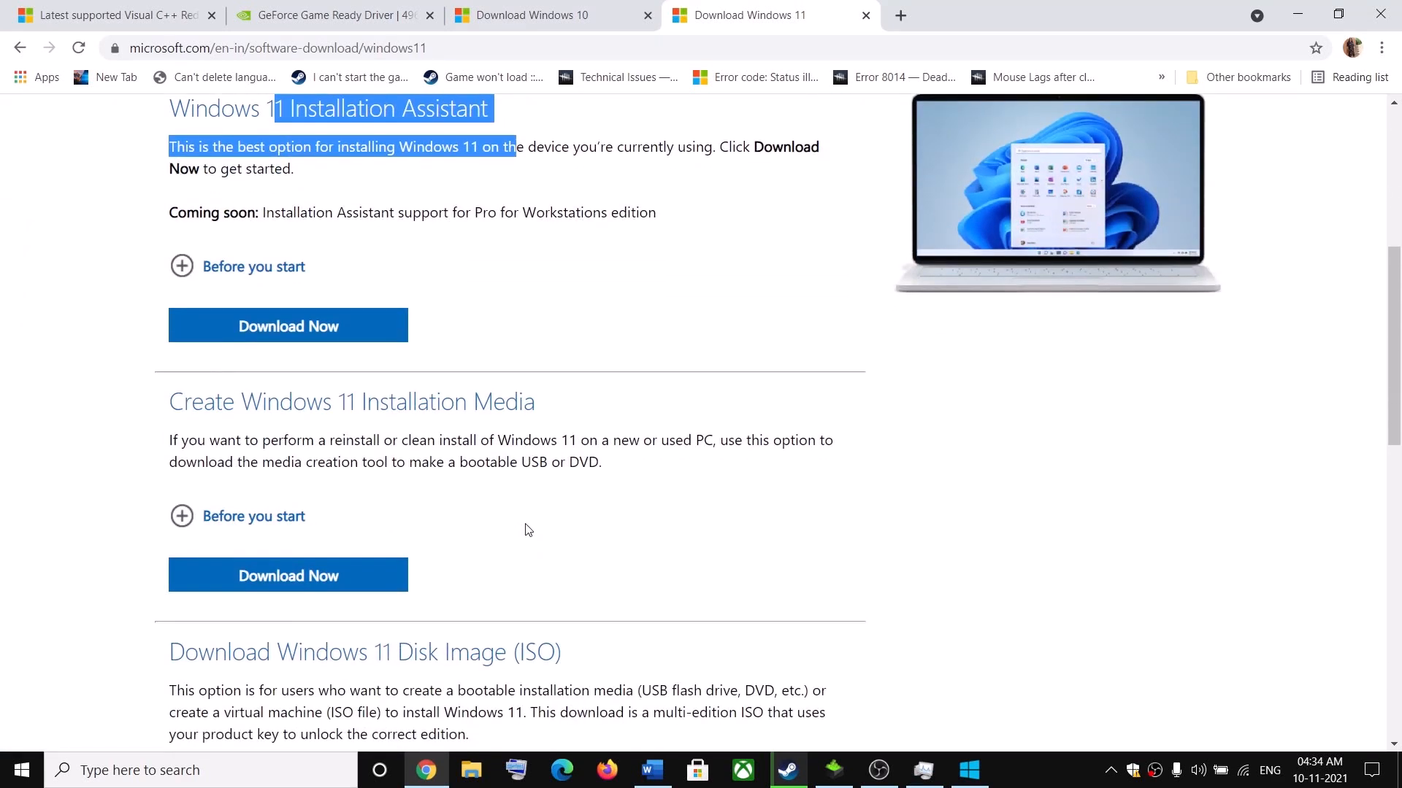
drag(251, 463, 429, 462)
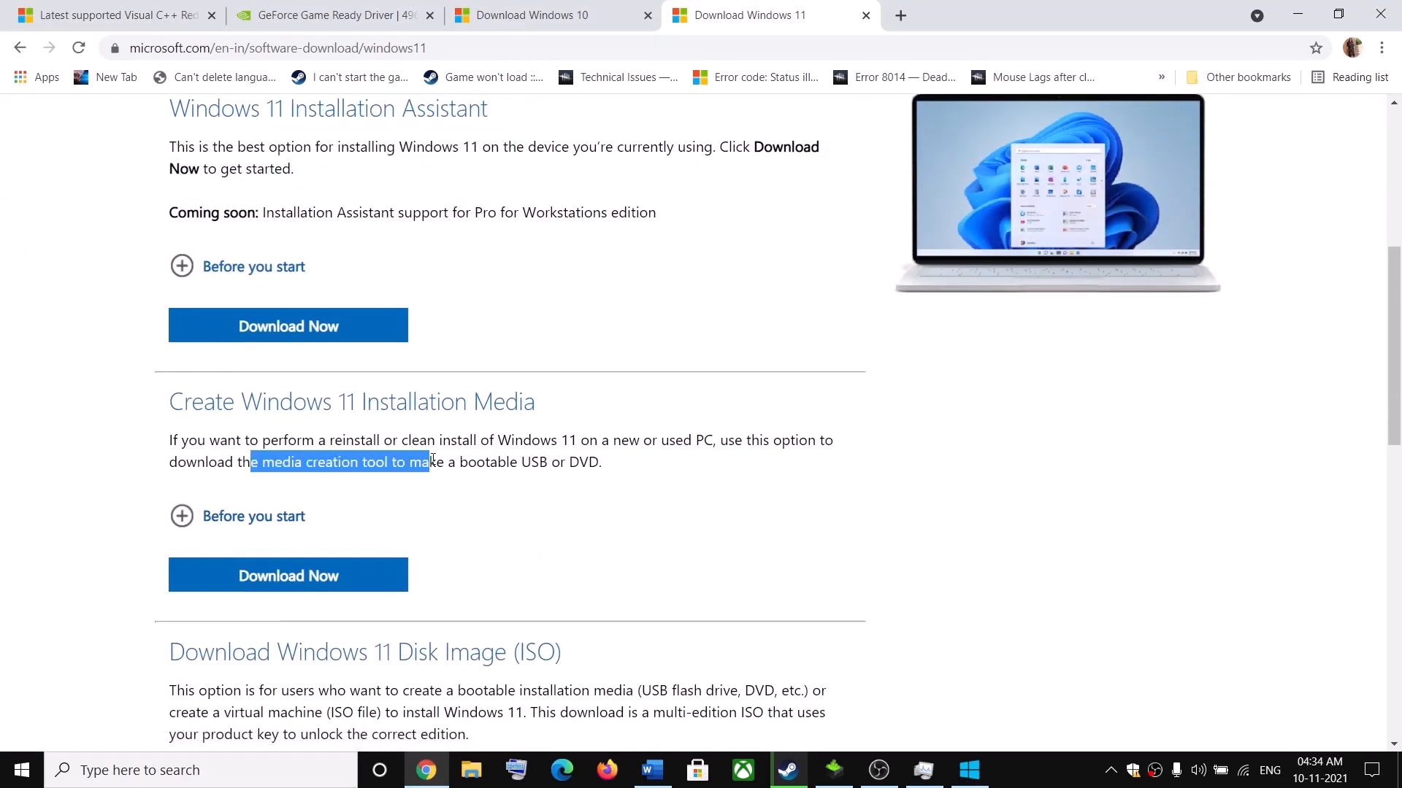
Minimize Chrome and review the keep personal files and apps choice in the Word document's Windows 11 Setup image
click(1298, 15)
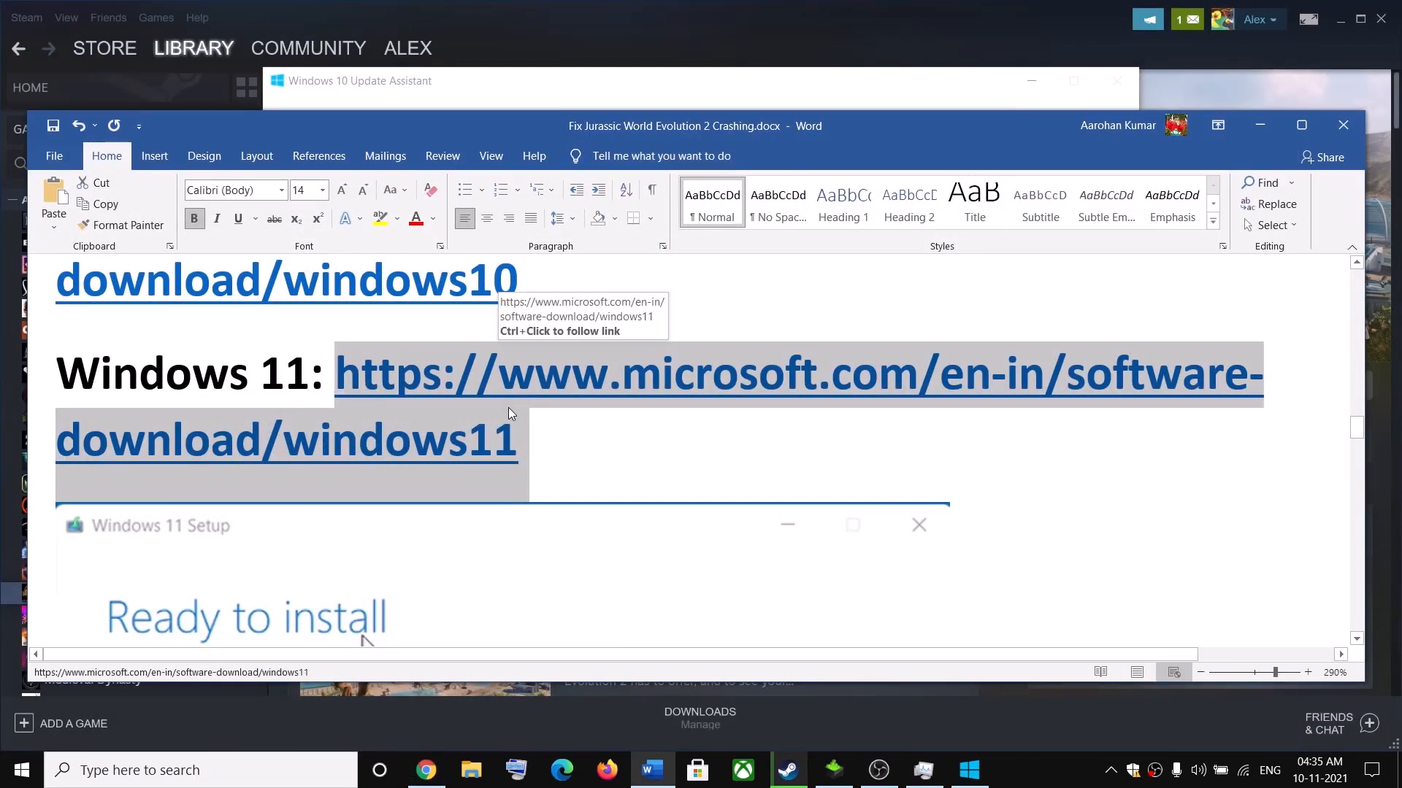
scroll(593, 426, down, 5)
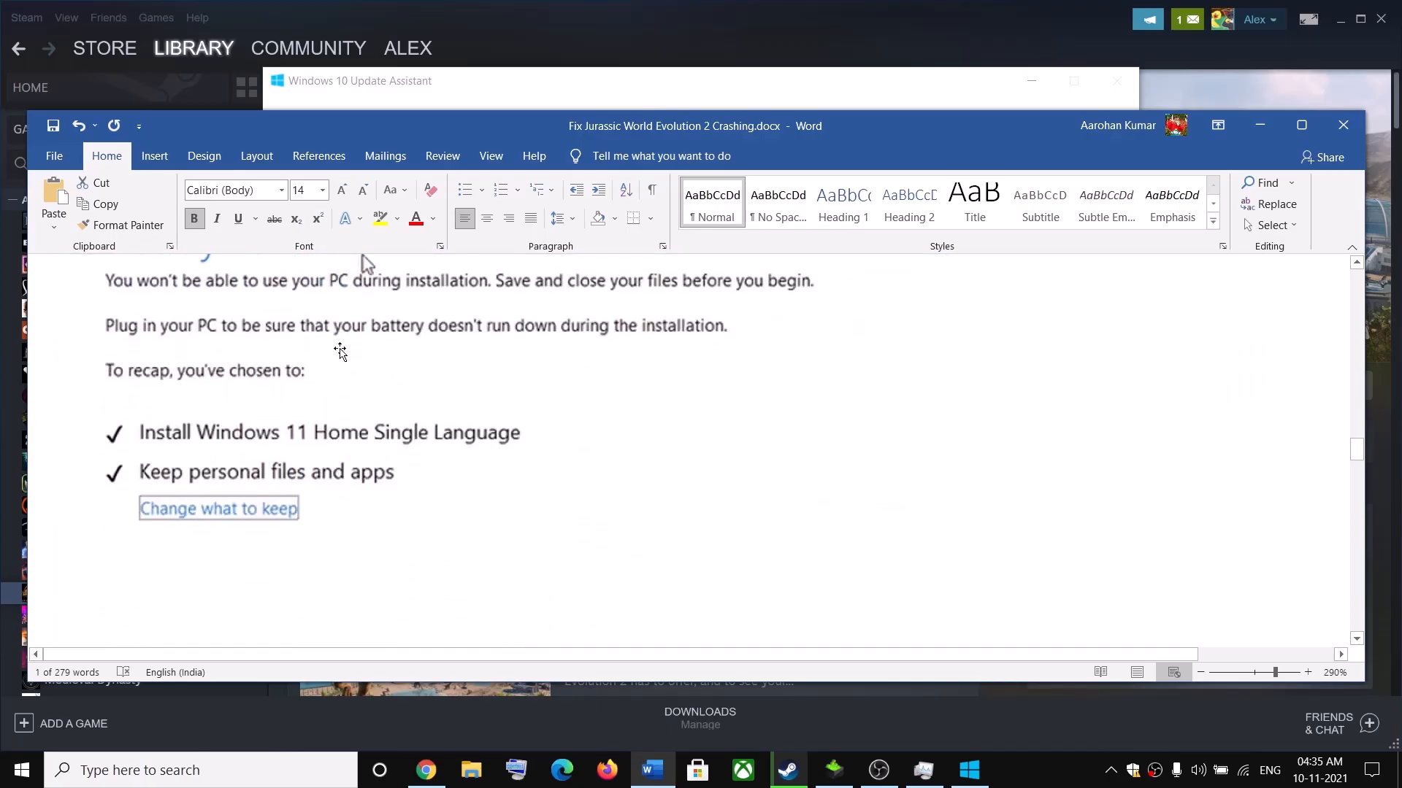
scroll(314, 468, up, 2)
scroll(307, 449, down, 3)
scroll(746, 475, down, 3)
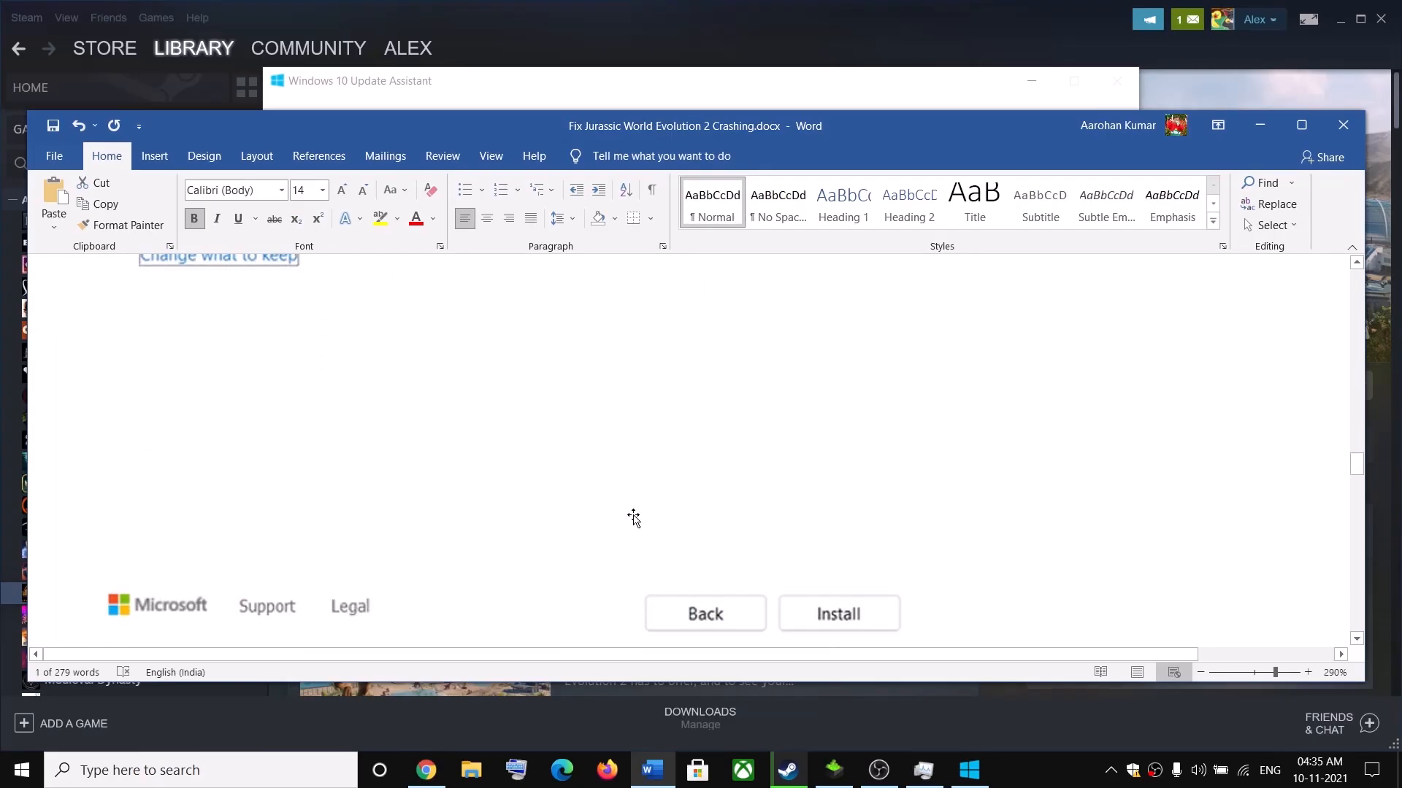
Highlight the Step 9 instruction on verifying the game files, and switch to the Jurassic World Evolution 2 library page in Steam
scroll(629, 515, down, 5)
scroll(629, 515, up, 2)
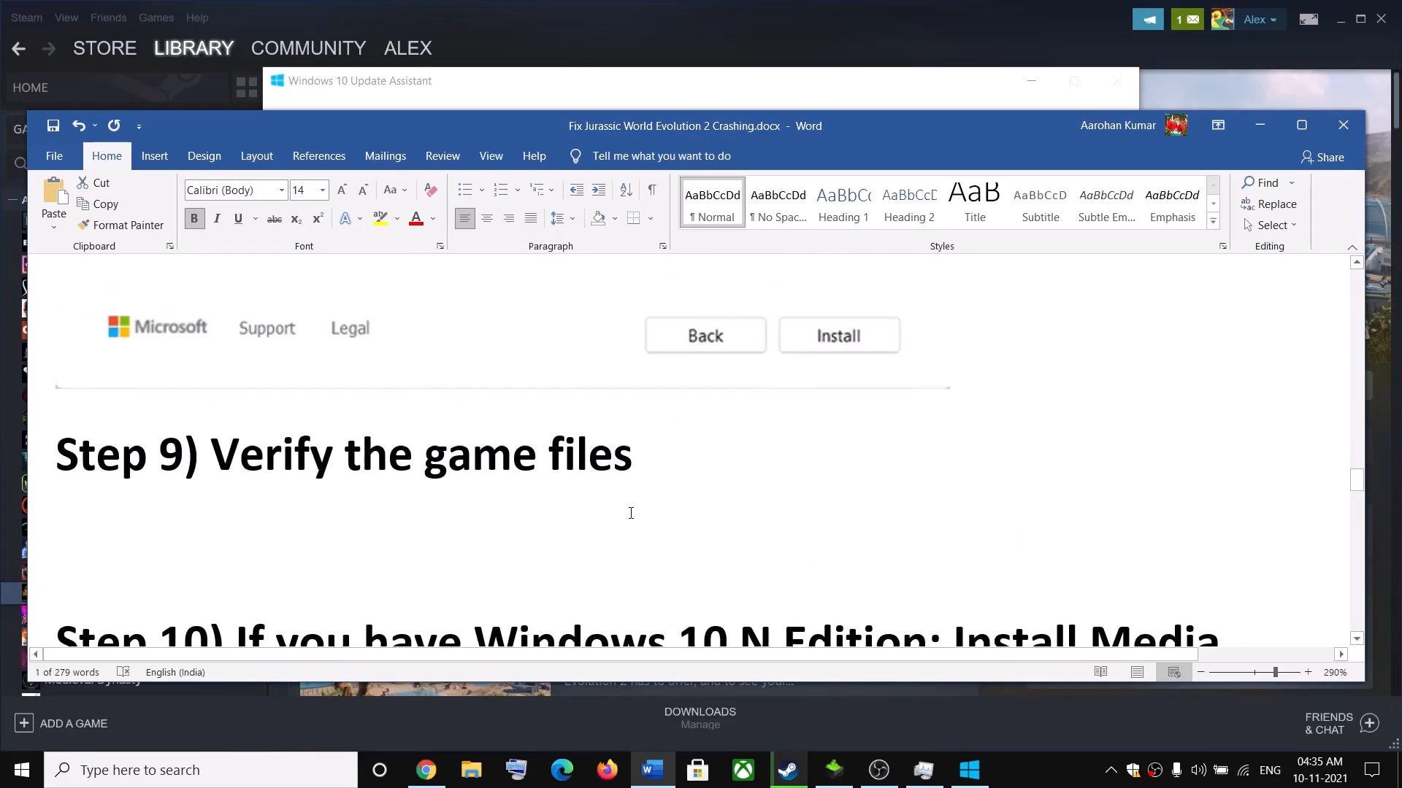
drag(619, 475, 210, 480)
click(514, 42)
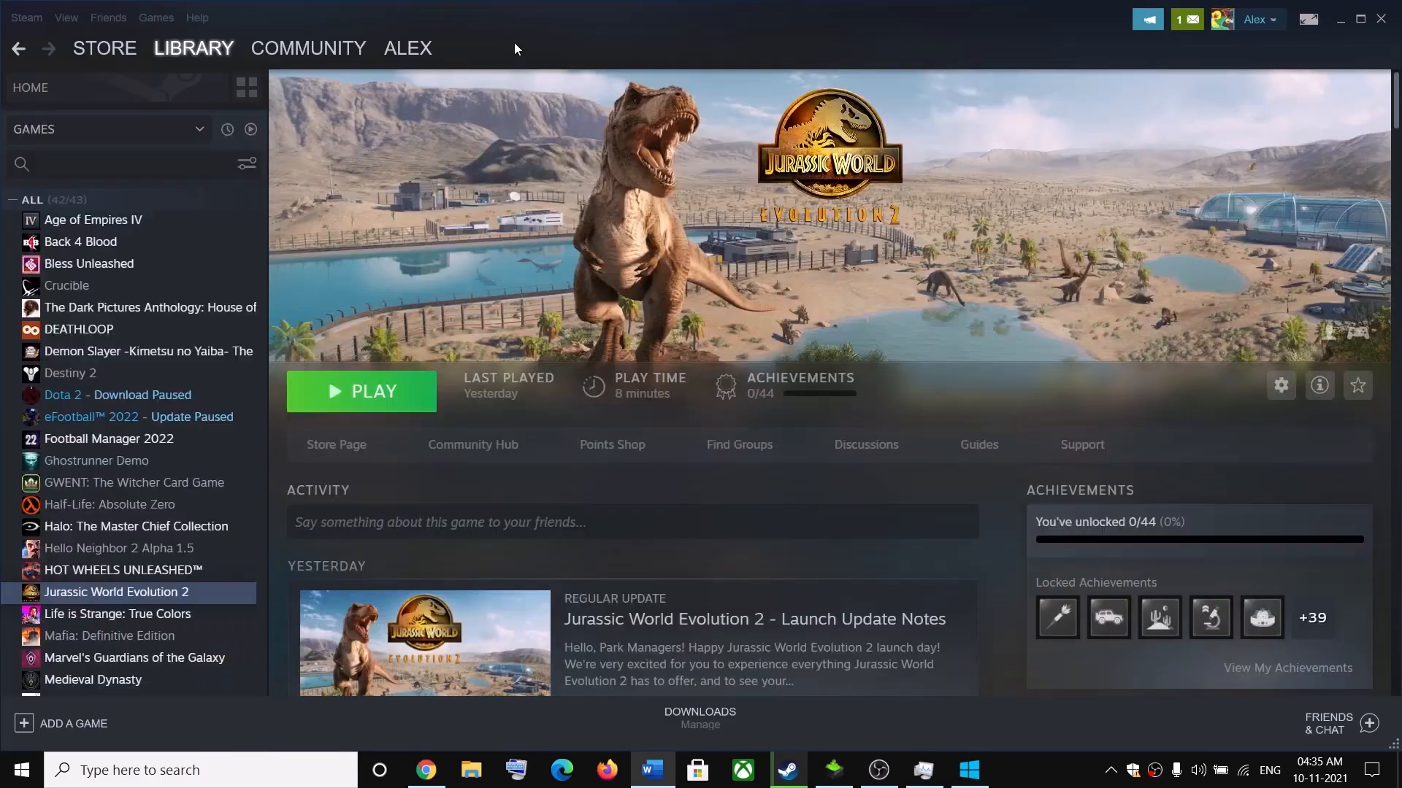
View the integrity verification option in the local files properties of Jurassic World Evolution 2, and close the properties
right_click(150, 592)
click(194, 580)
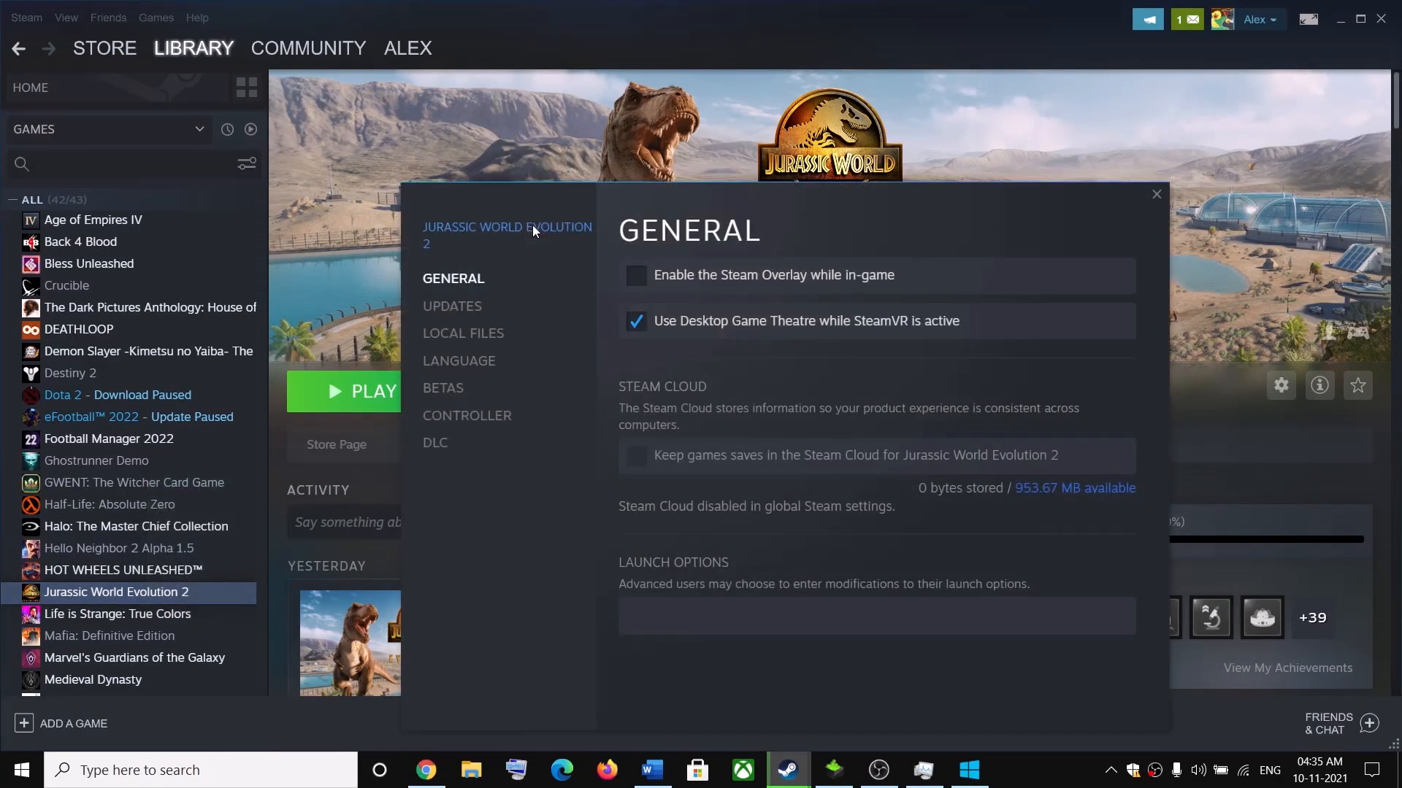
click(479, 336)
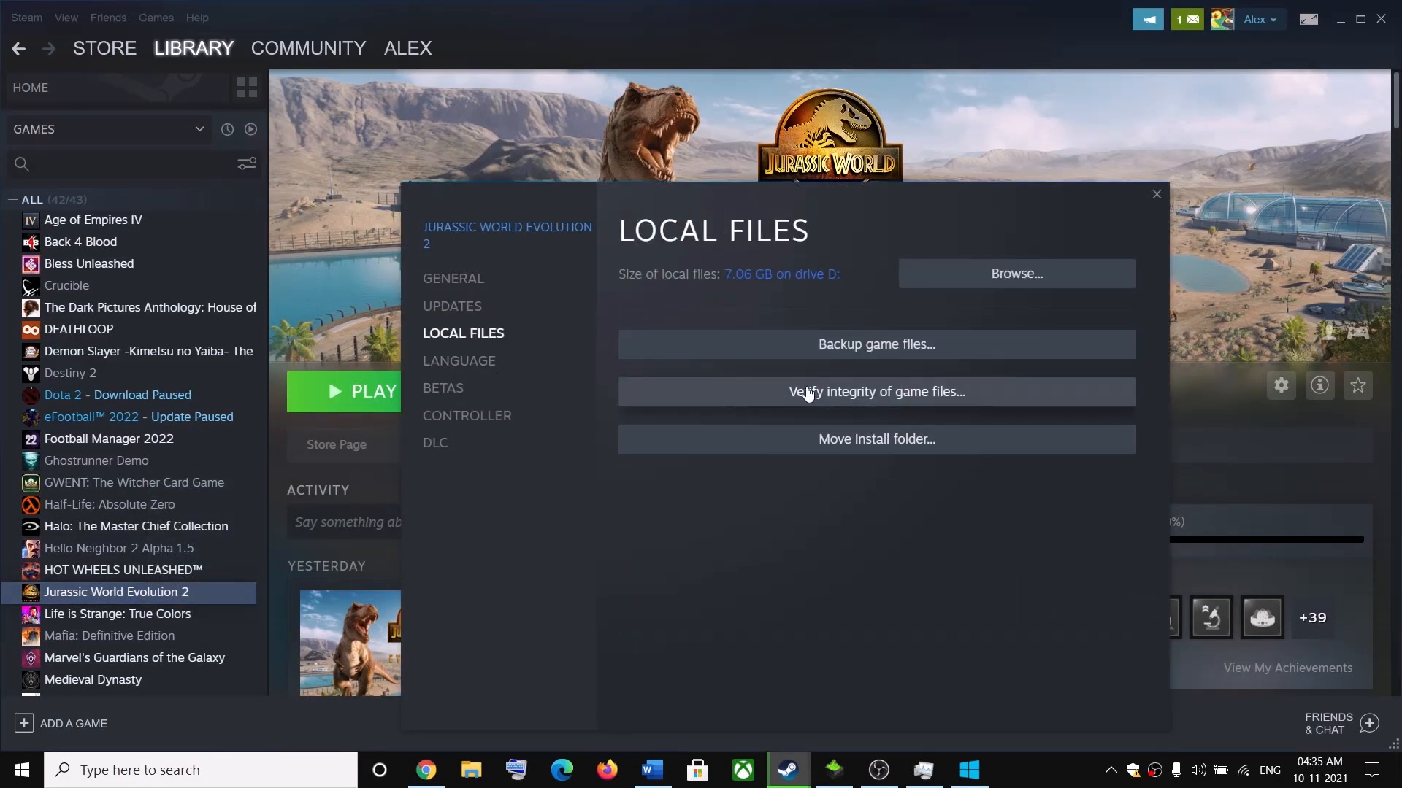
click(1157, 196)
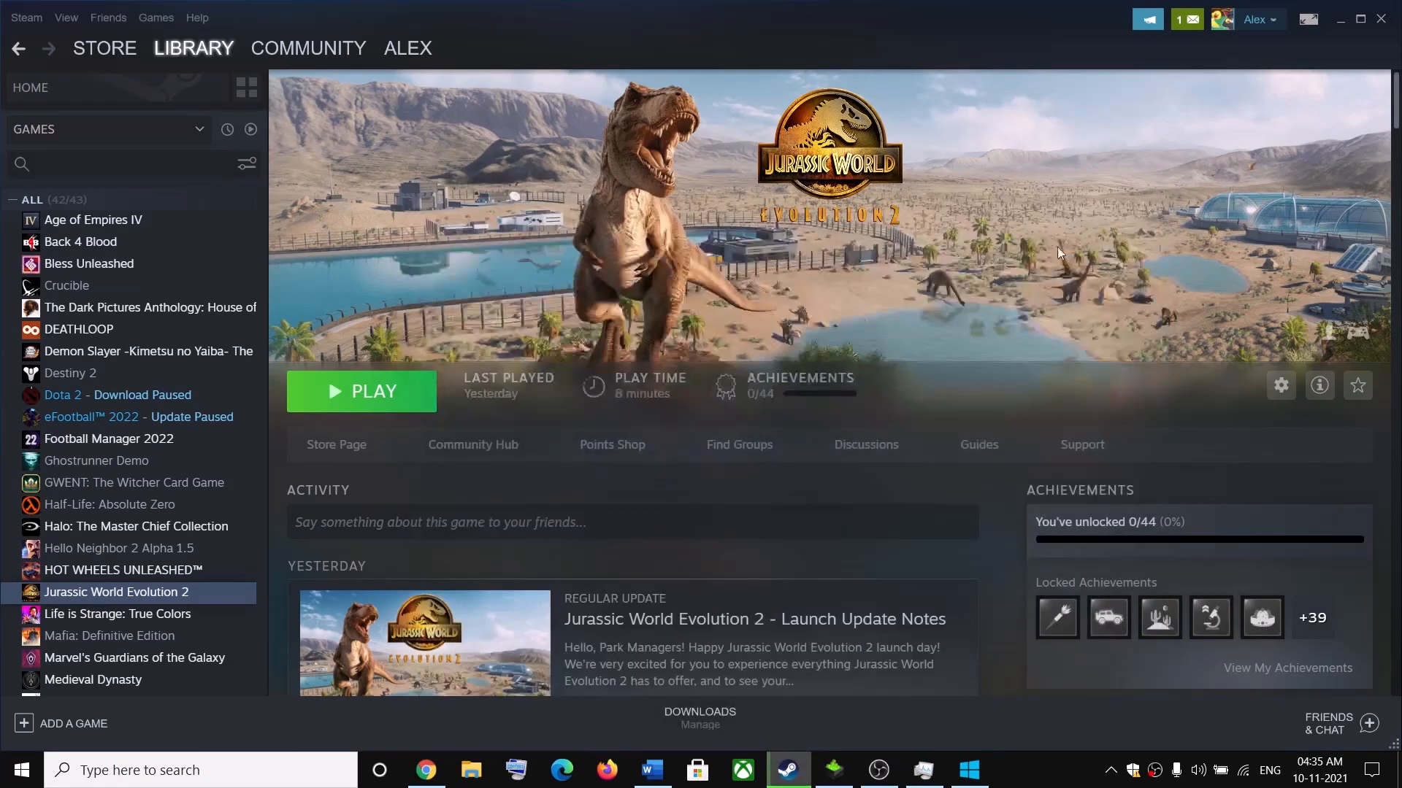
Switch to the Word document and highlight "Windows 10 N Edition" and "Media Feature Pack" in the Step 10 instruction
click(664, 783)
scroll(335, 474, down, 3)
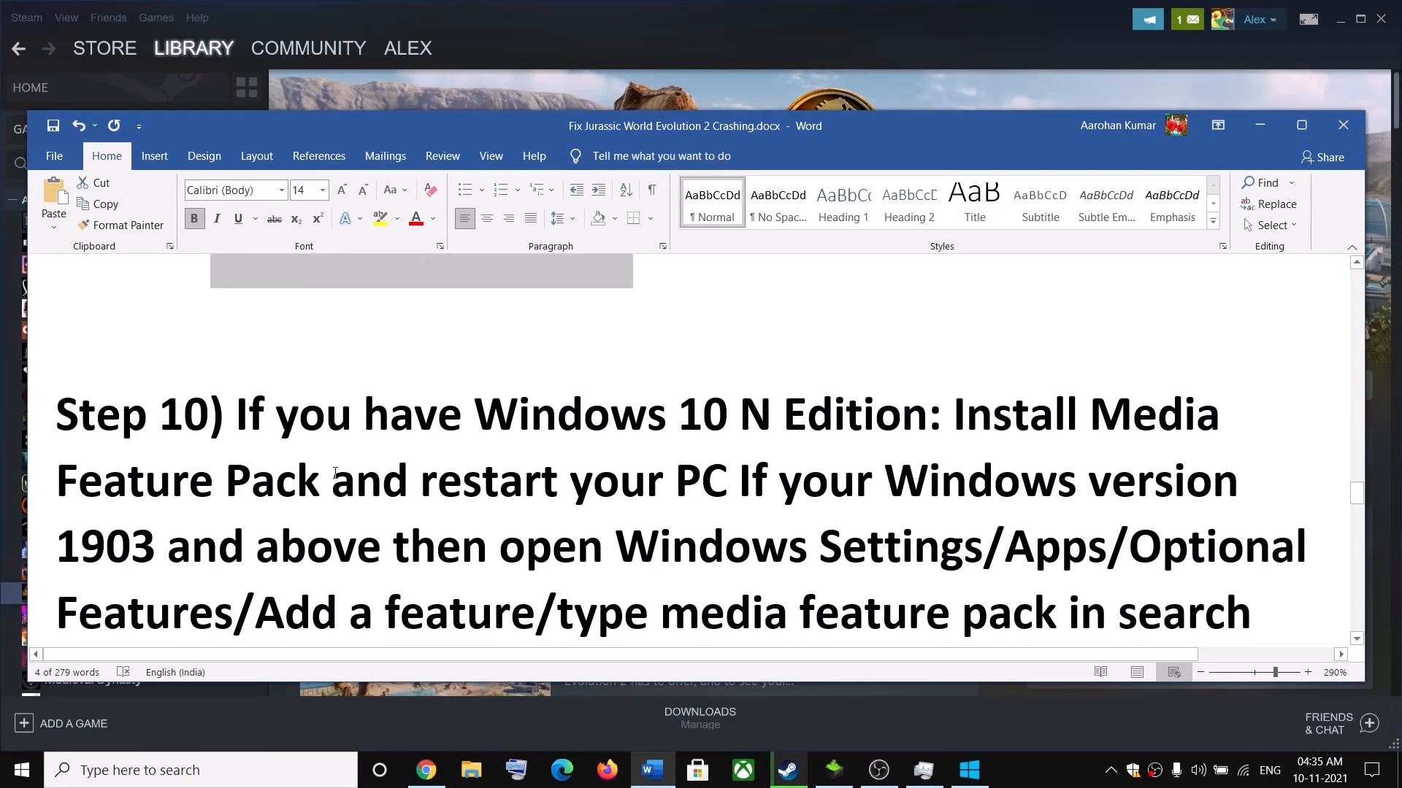
drag(493, 418, 926, 413)
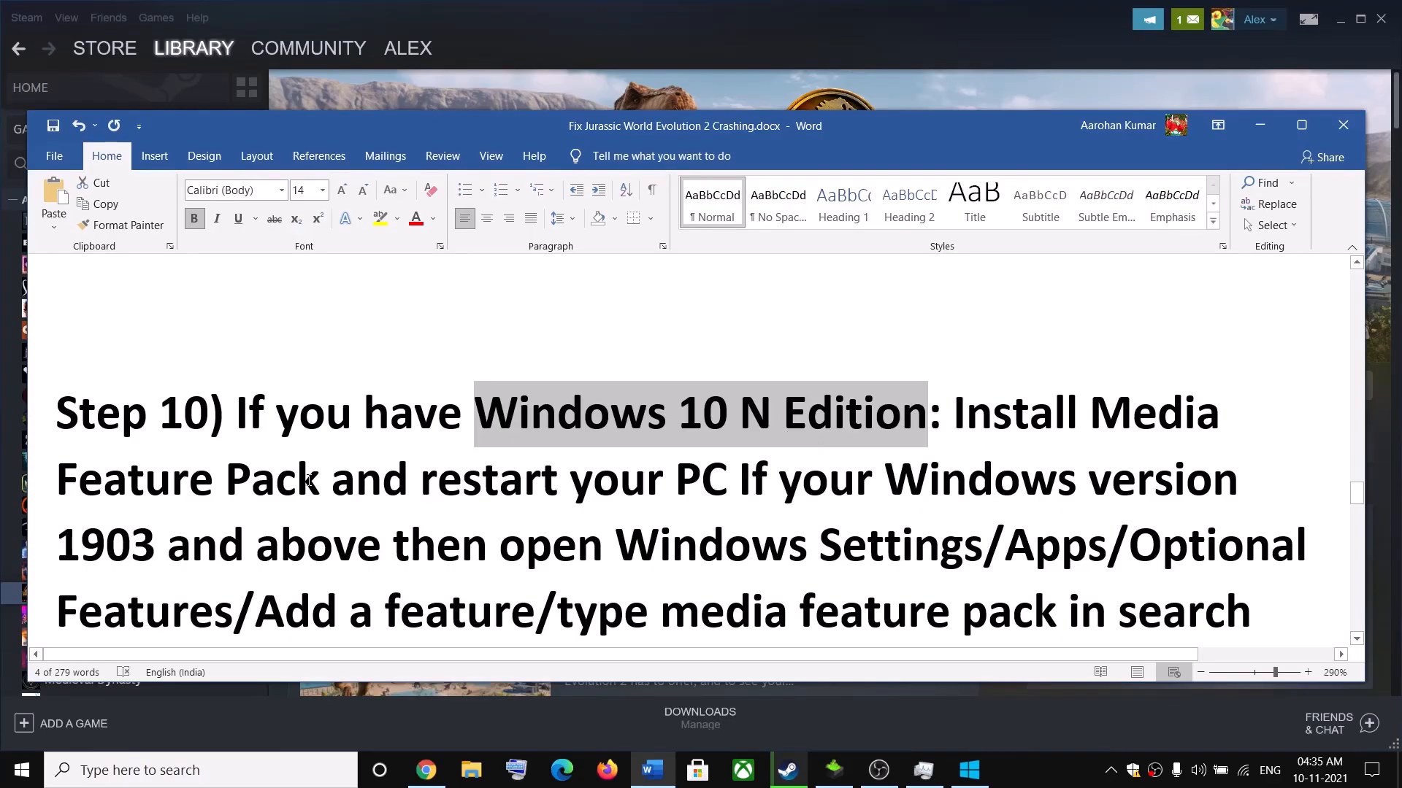
drag(1090, 414, 318, 487)
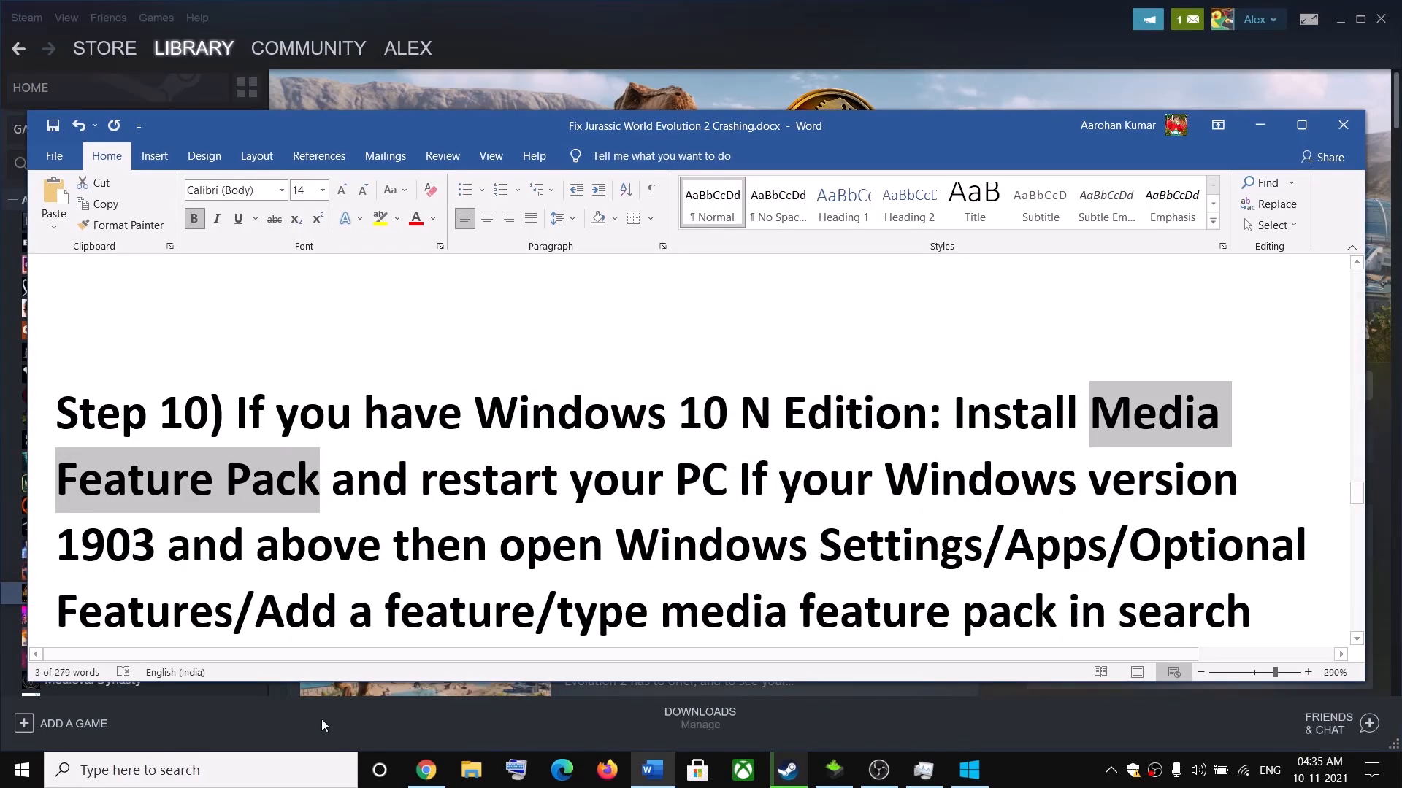
Open the Windows optional features settings and search the features available to add for "media feature pack"
click(13, 771)
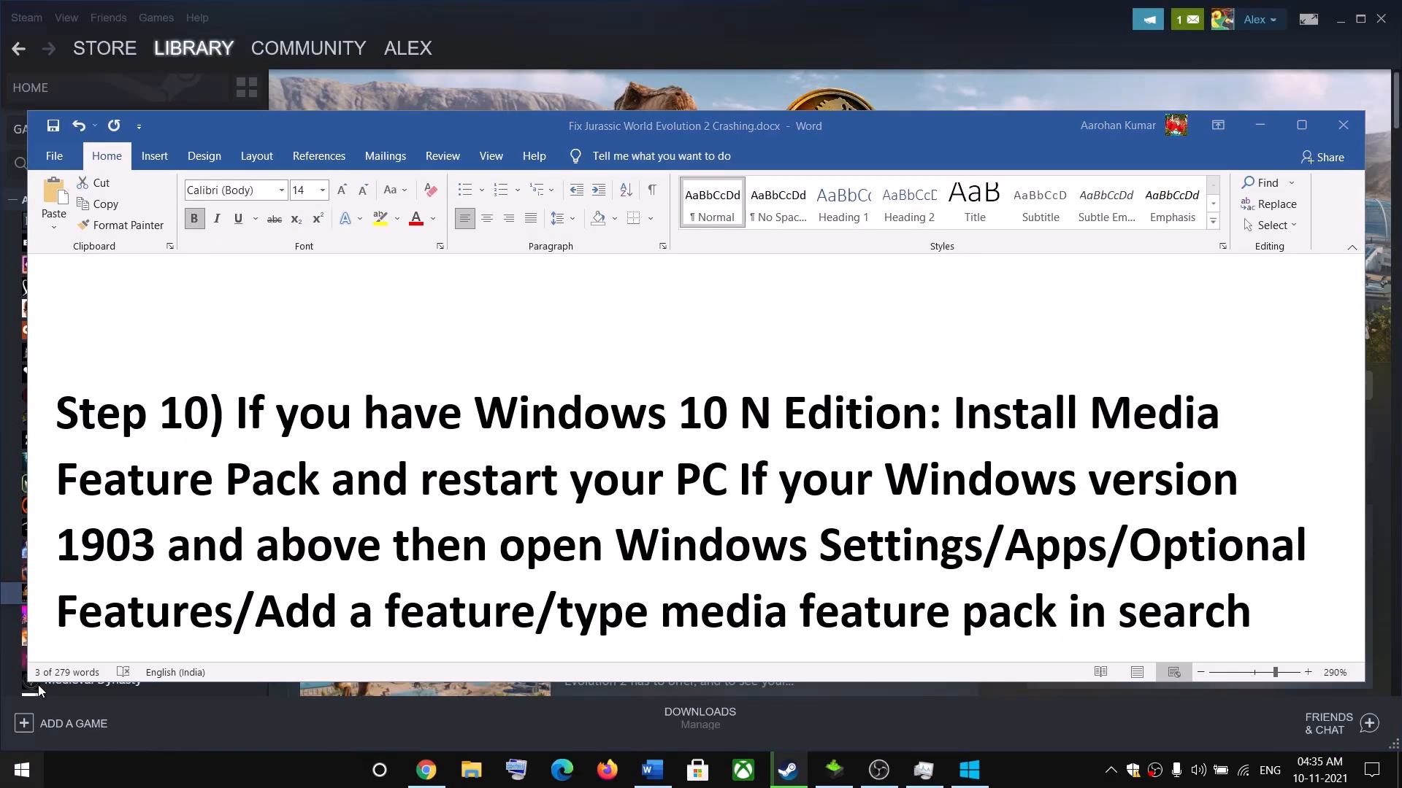
click(683, 365)
key(super+i)
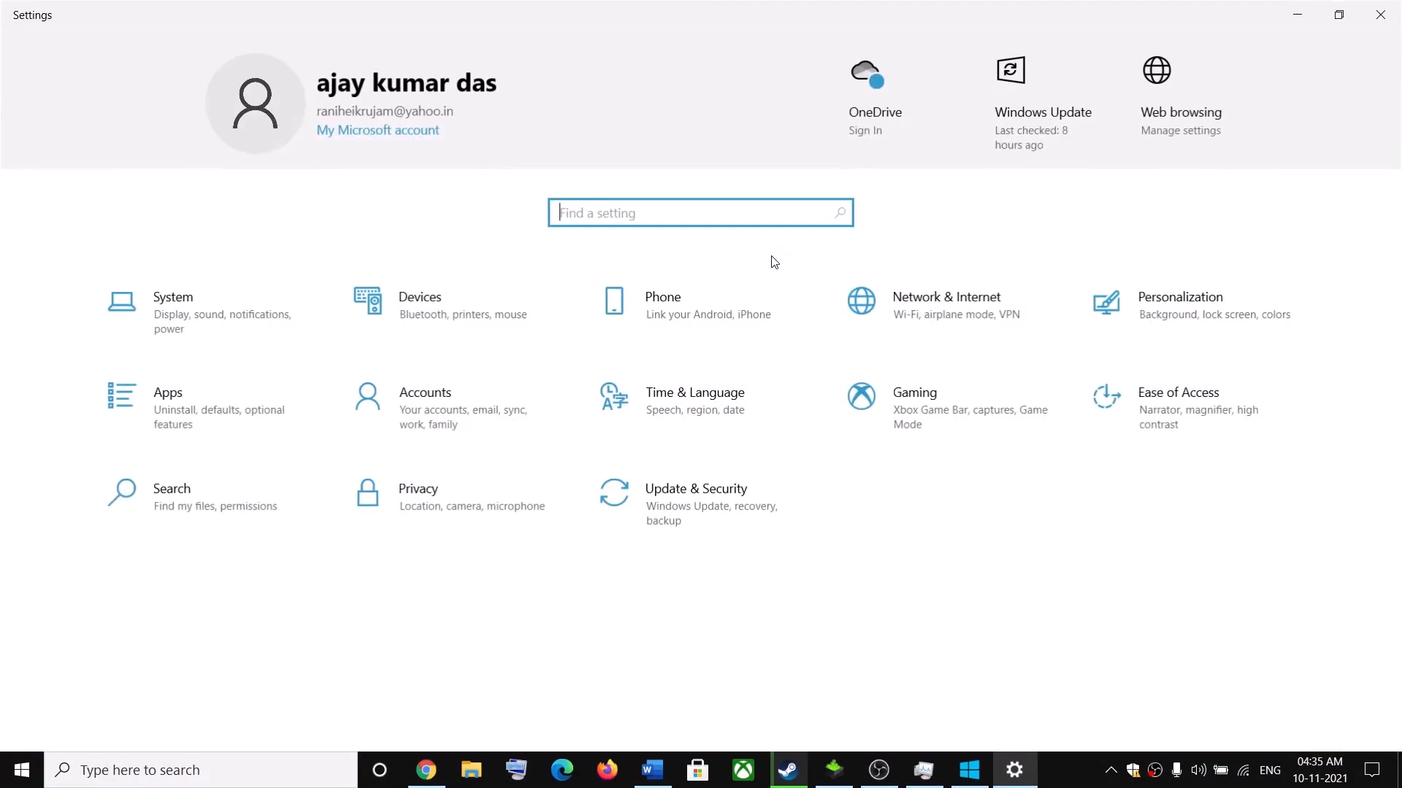
click(235, 426)
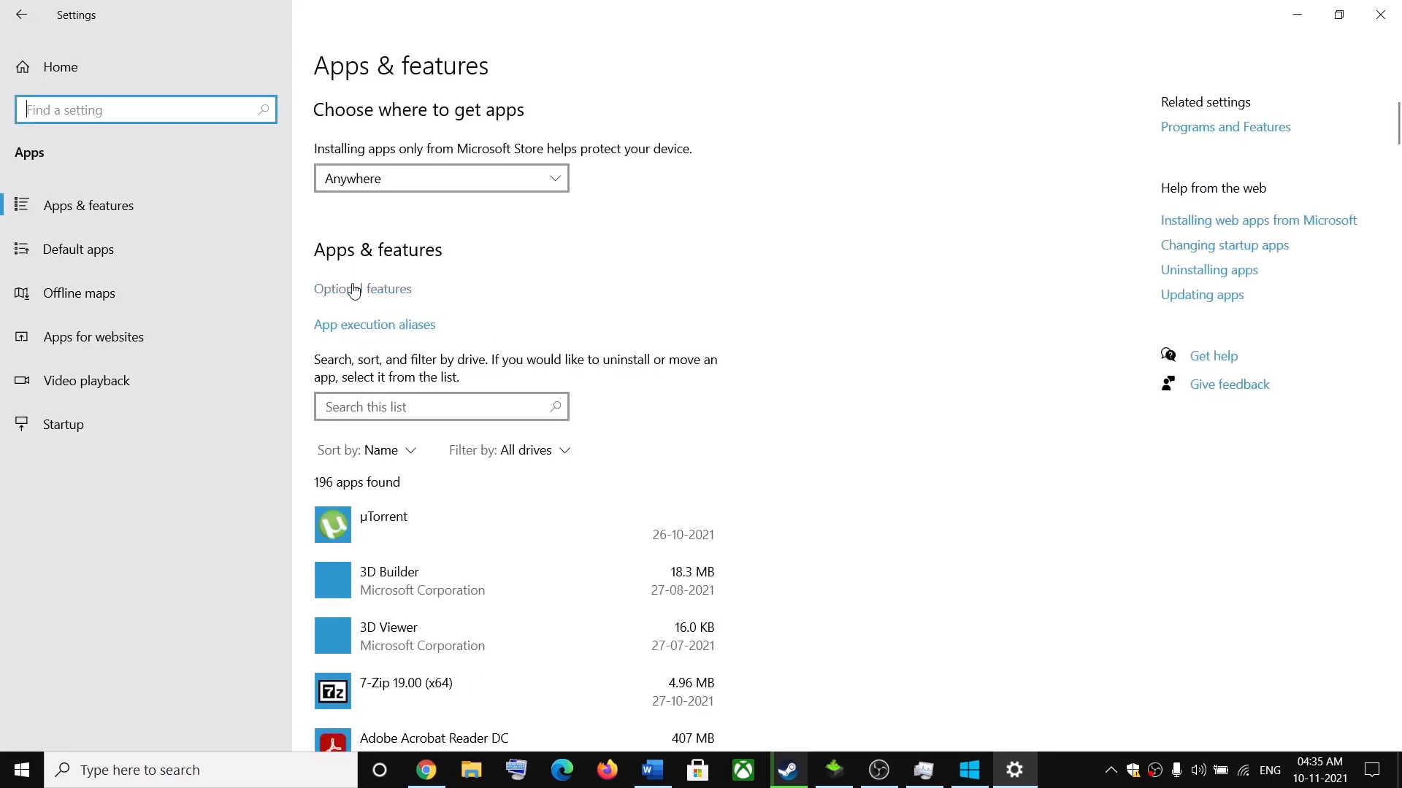
click(359, 292)
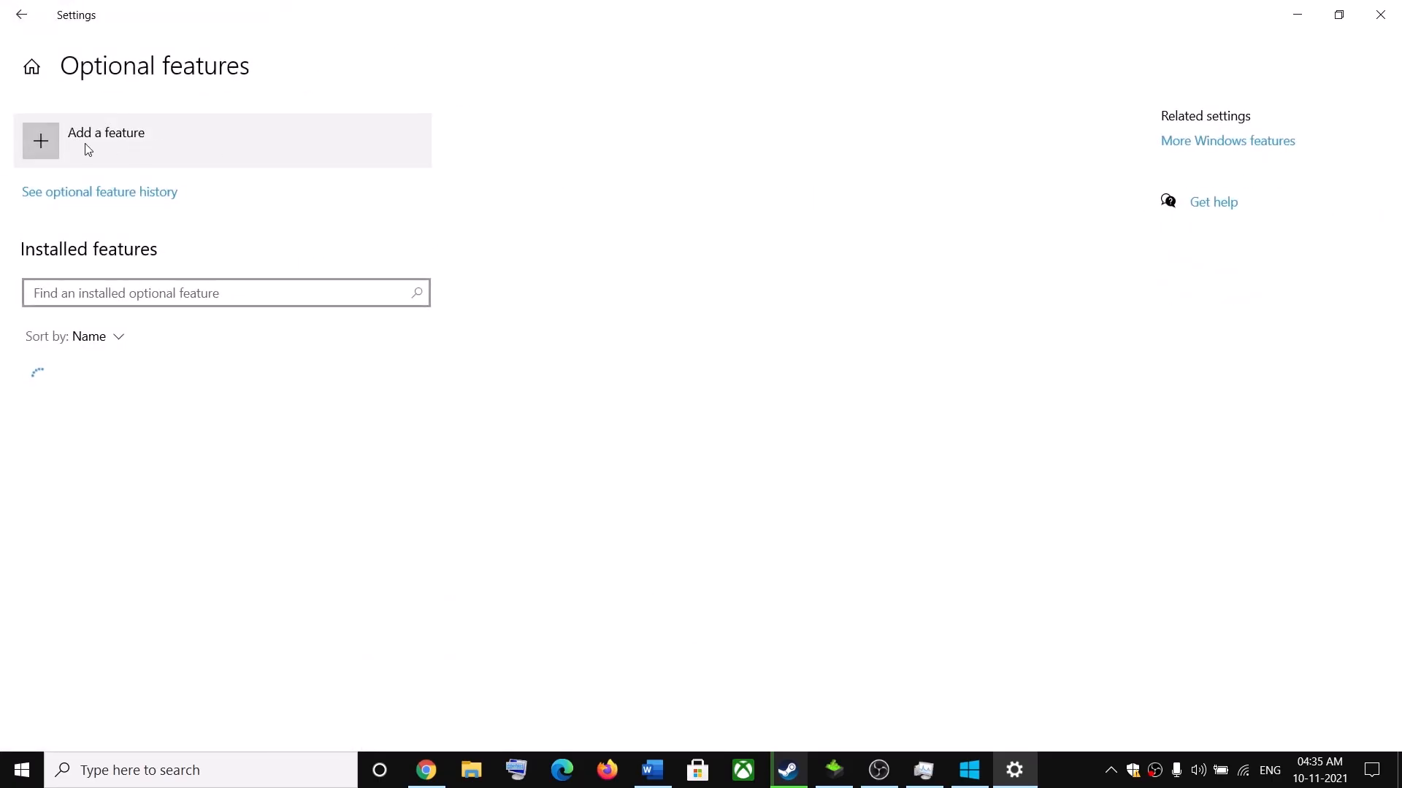
click(102, 147)
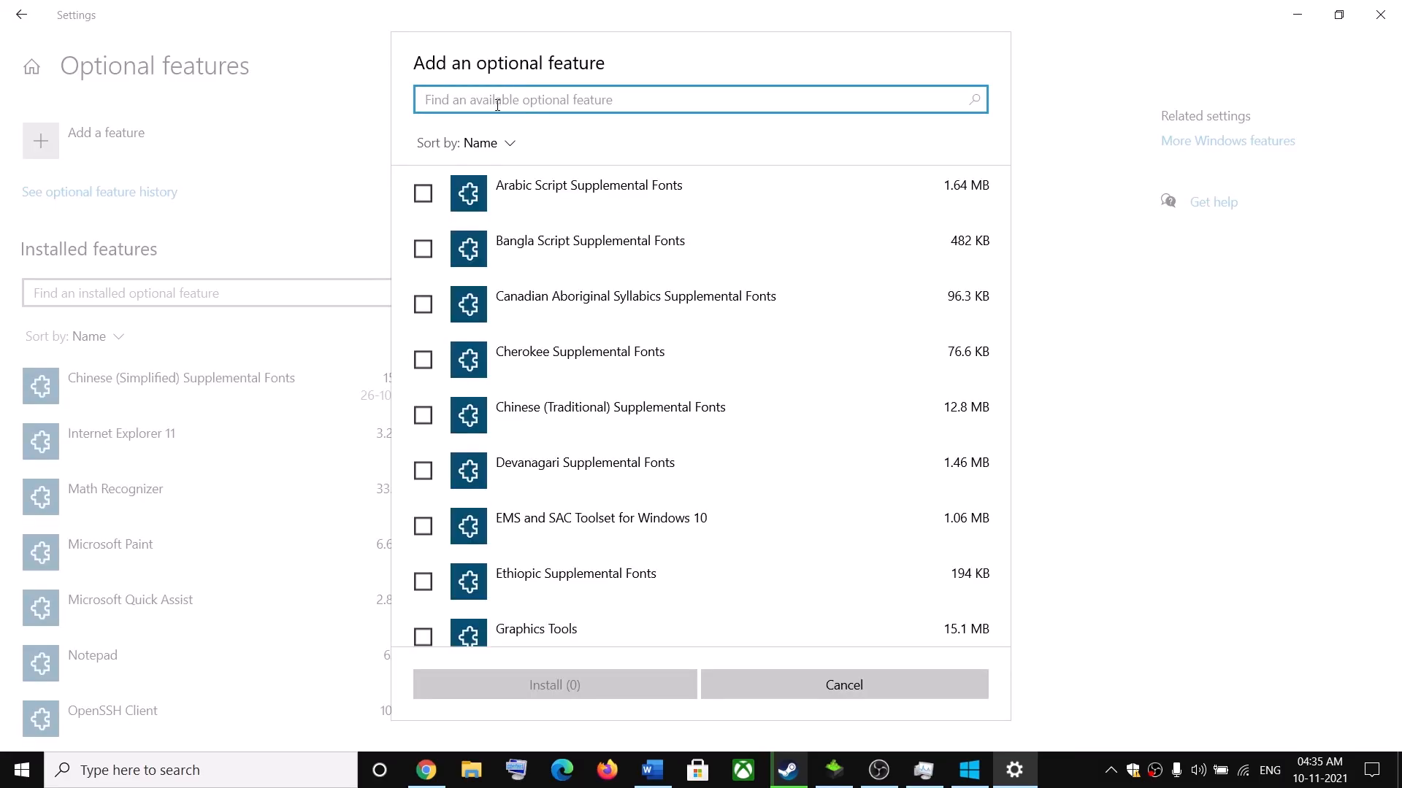
text(media feature pack)
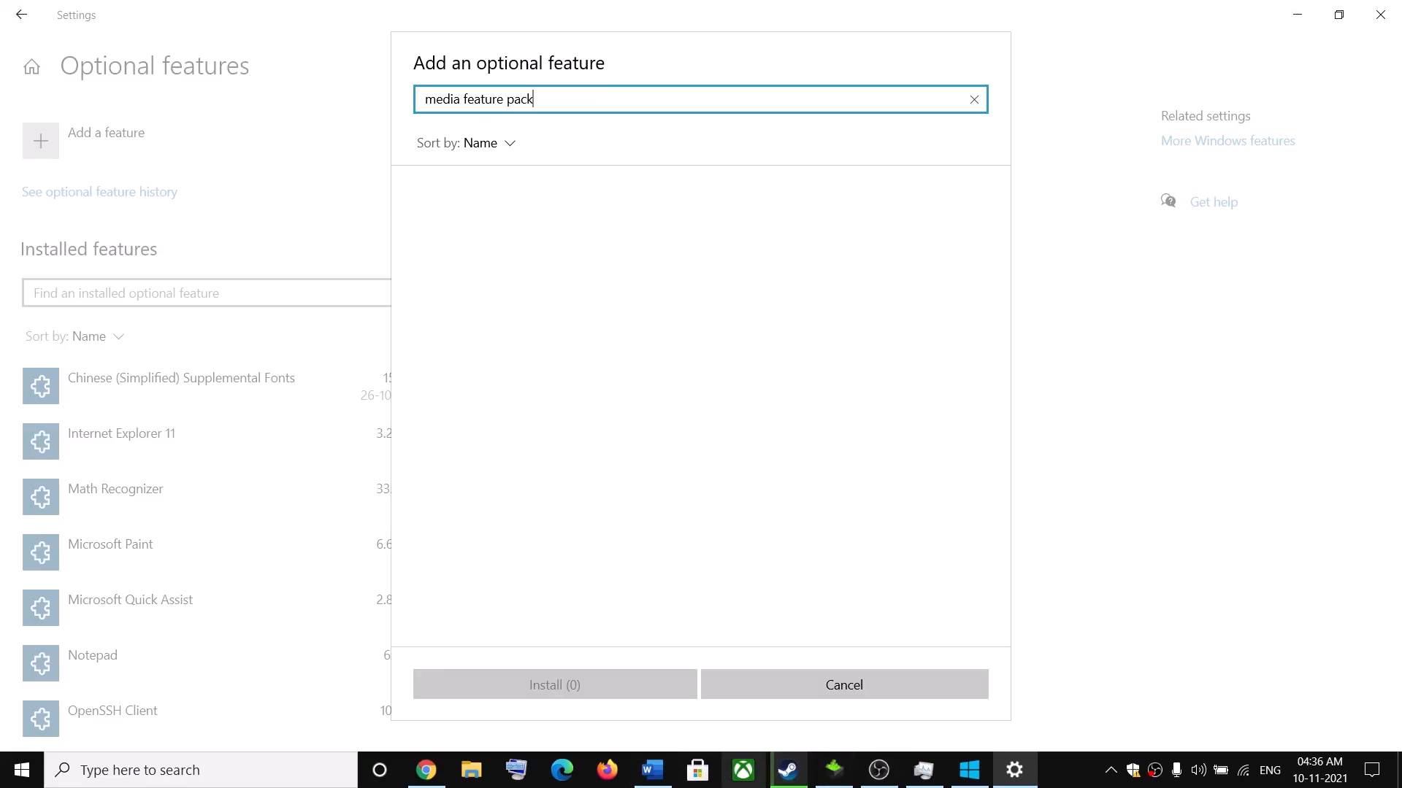
Switch to Word, review the Media Feature Pack entry in the document's optional features image, and minimize the document
click(652, 770)
scroll(352, 485, down, 3)
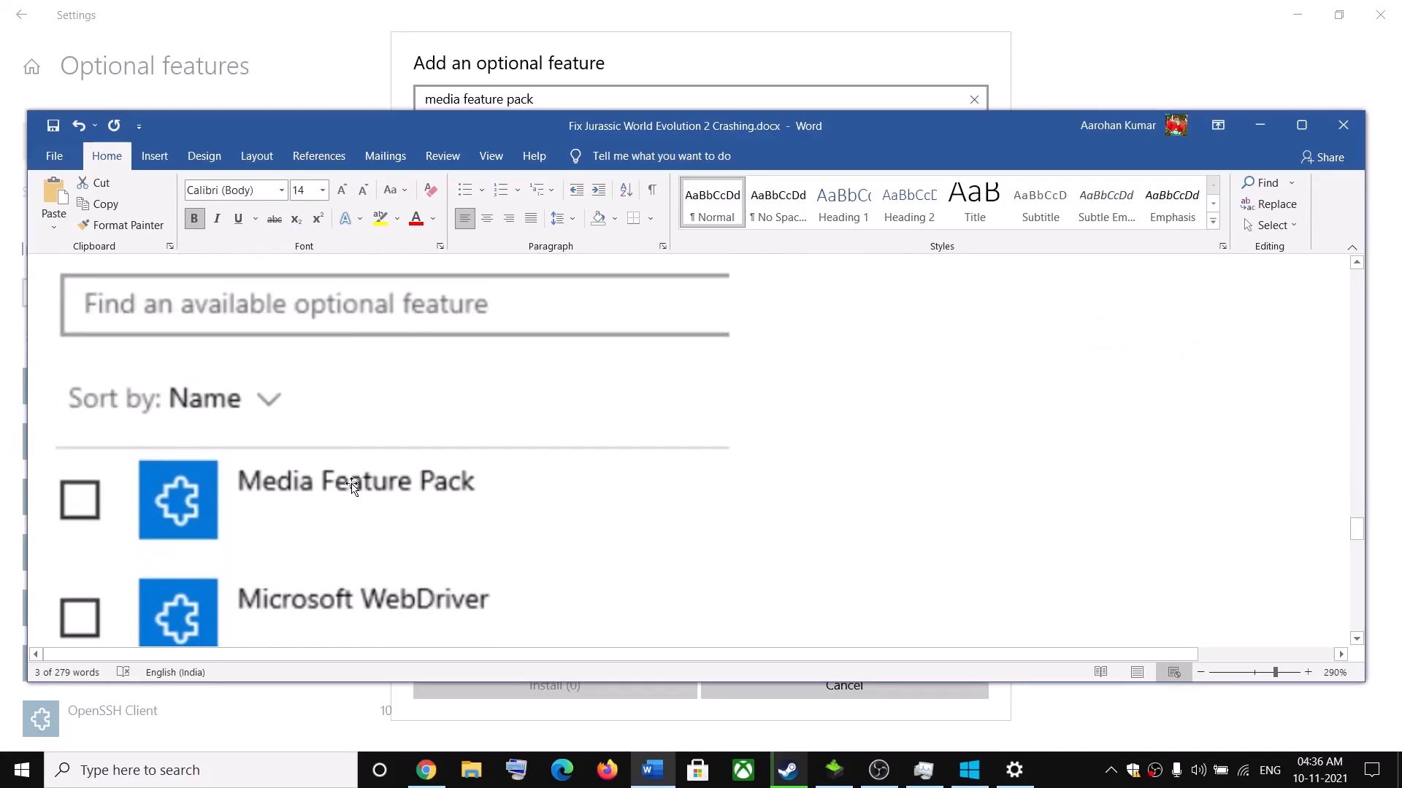
scroll(360, 494, up, 1)
scroll(301, 564, down, 2)
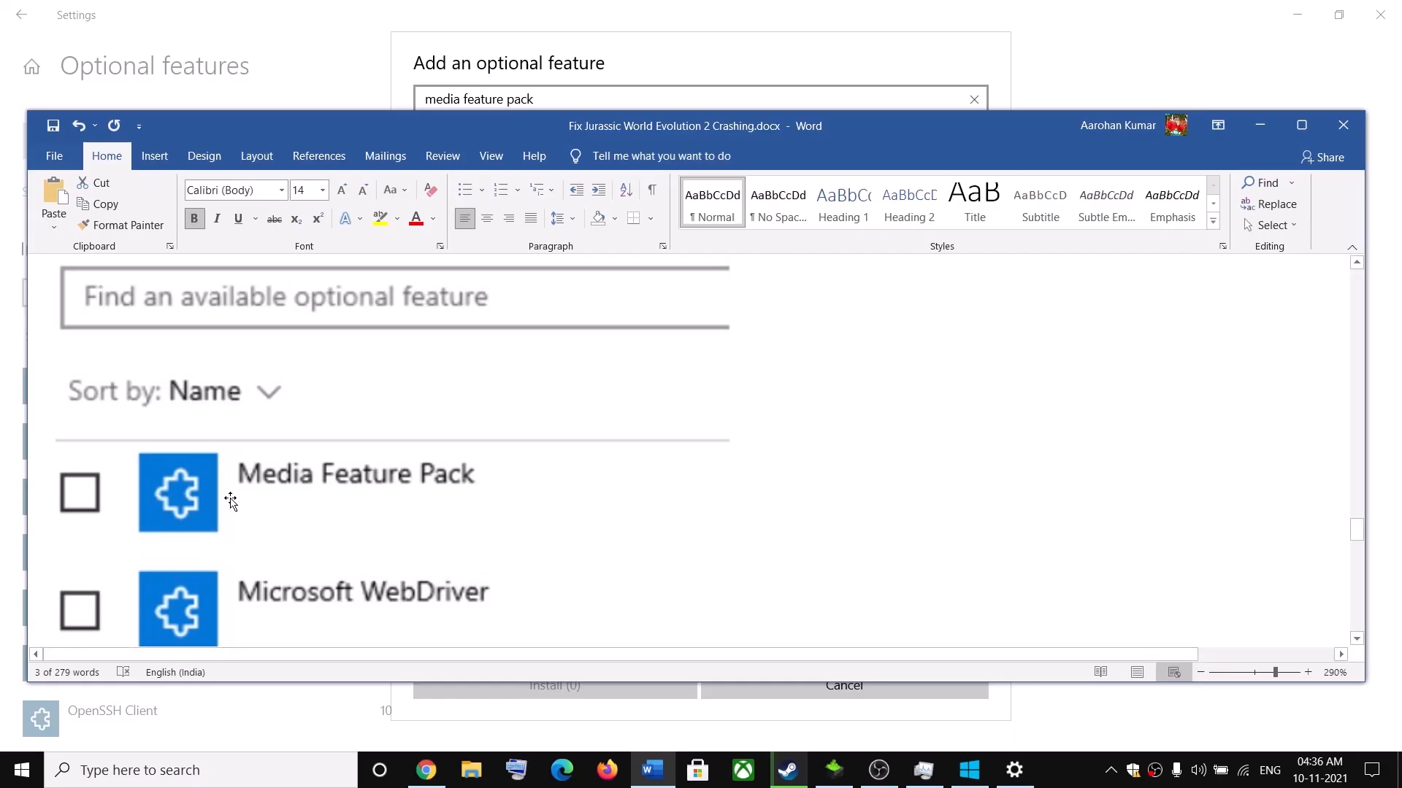
click(1260, 125)
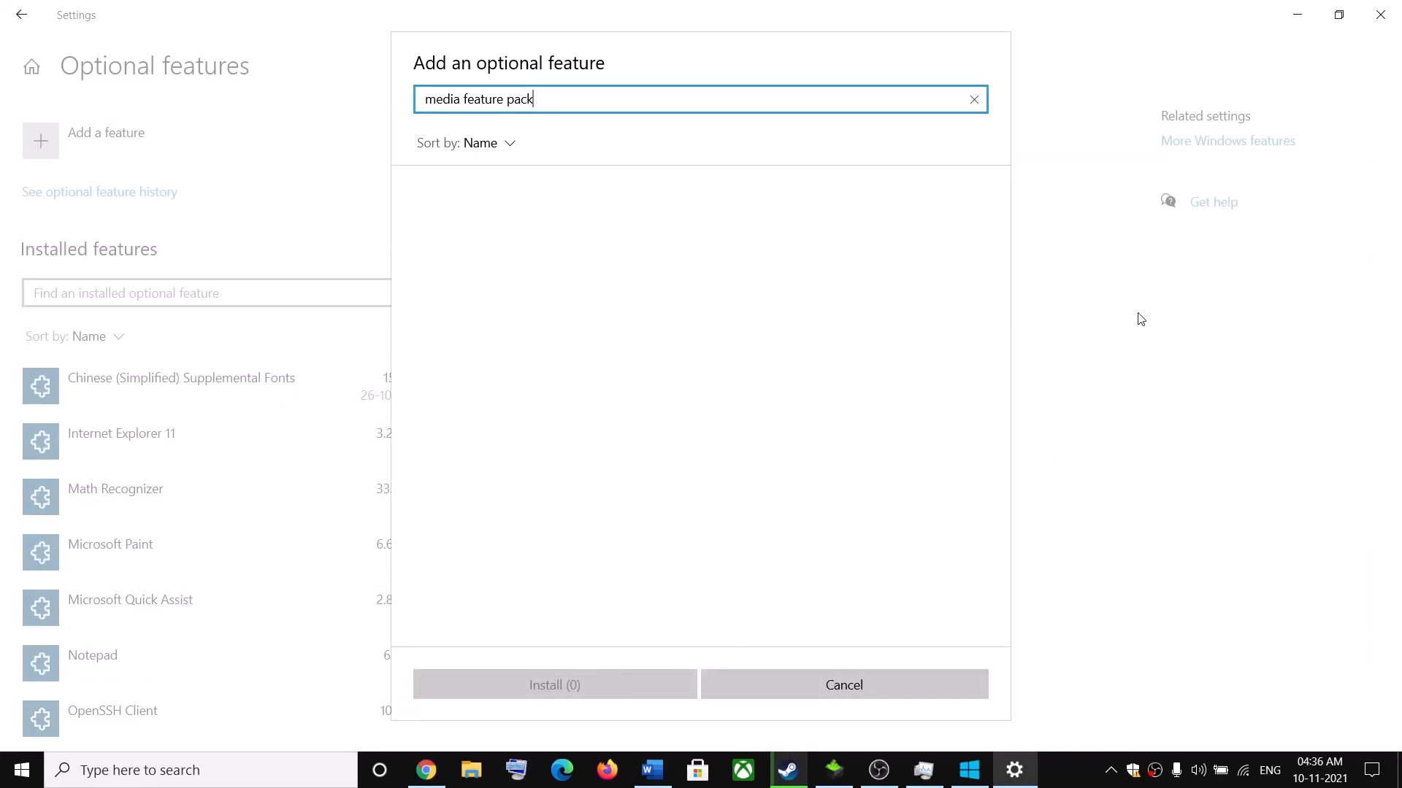
Return to the Word document, highlight version 1903, and copy the Media Feature Pack download link for older Windows versions
click(652, 770)
scroll(277, 523, down, 5)
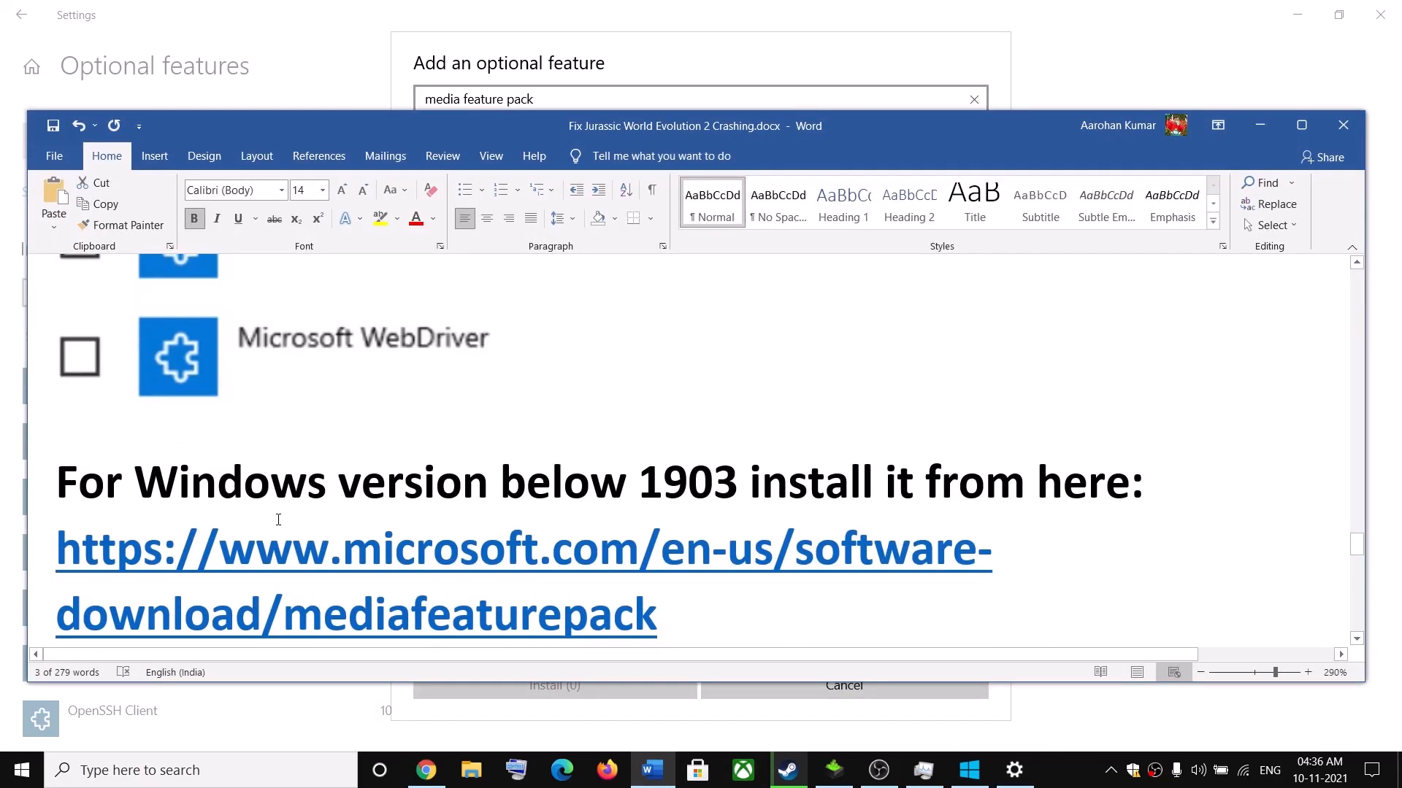
double_click(690, 349)
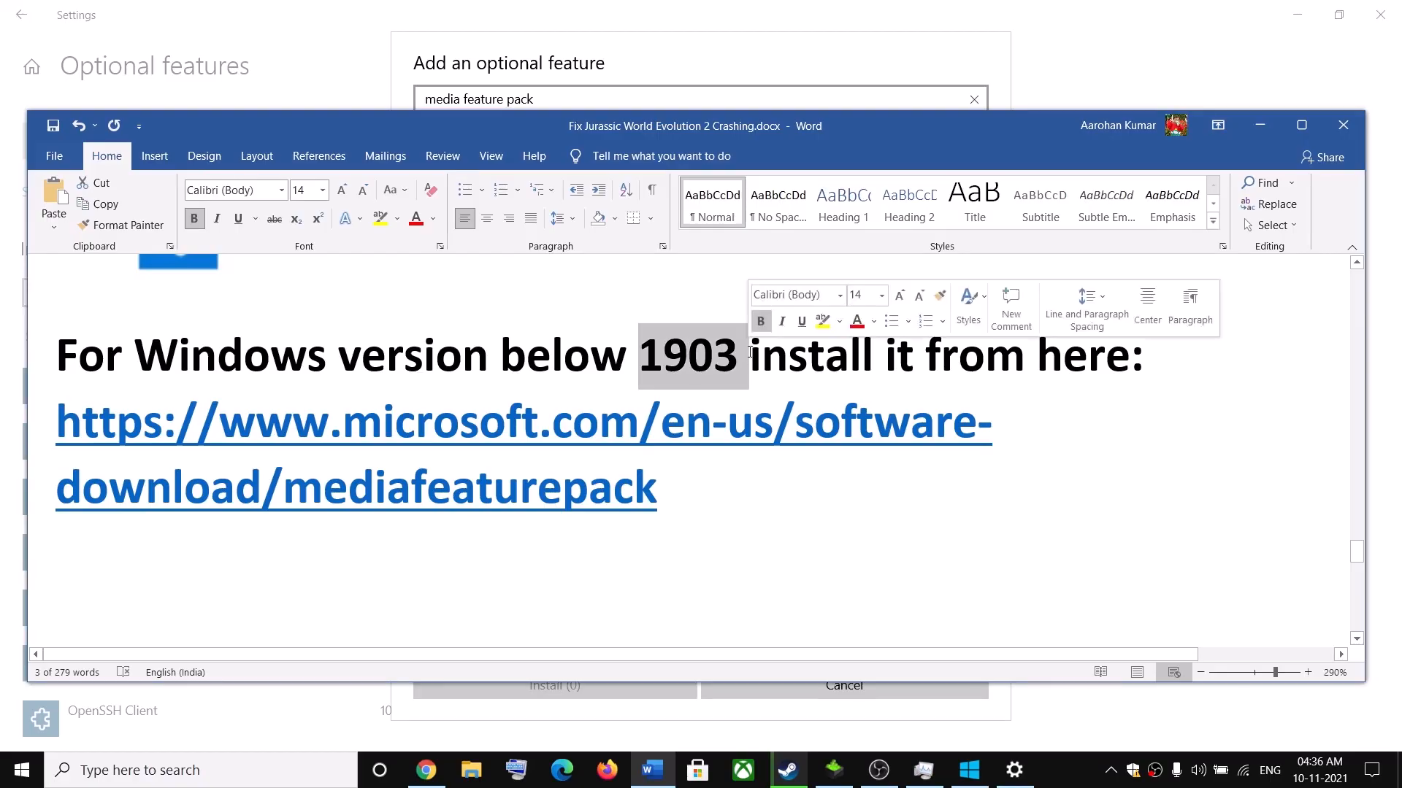
drag(697, 501, 138, 404)
key(ctrl+c)
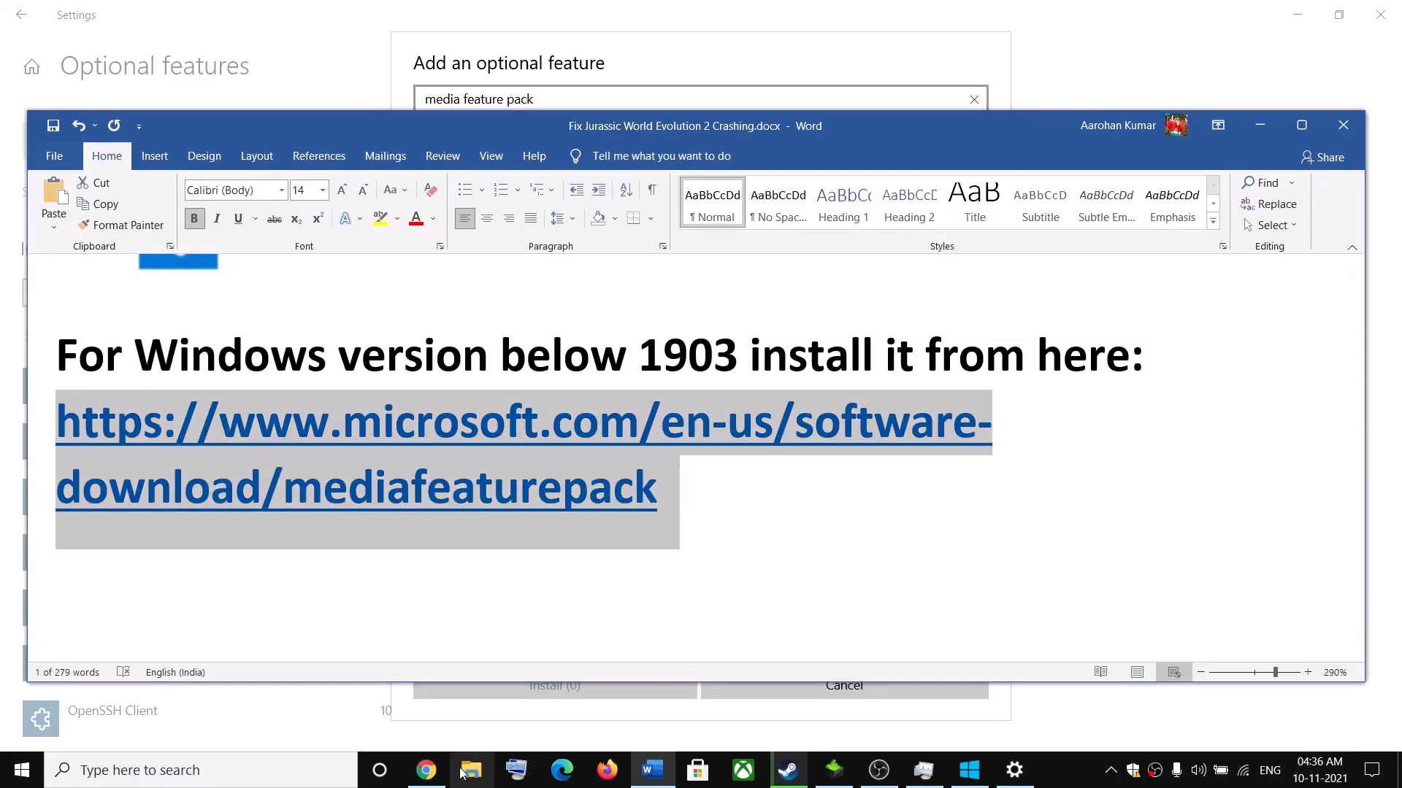
Switch to Chrome and load the copied Media Feature Pack link in the Download Windows 11 tab
click(427, 770)
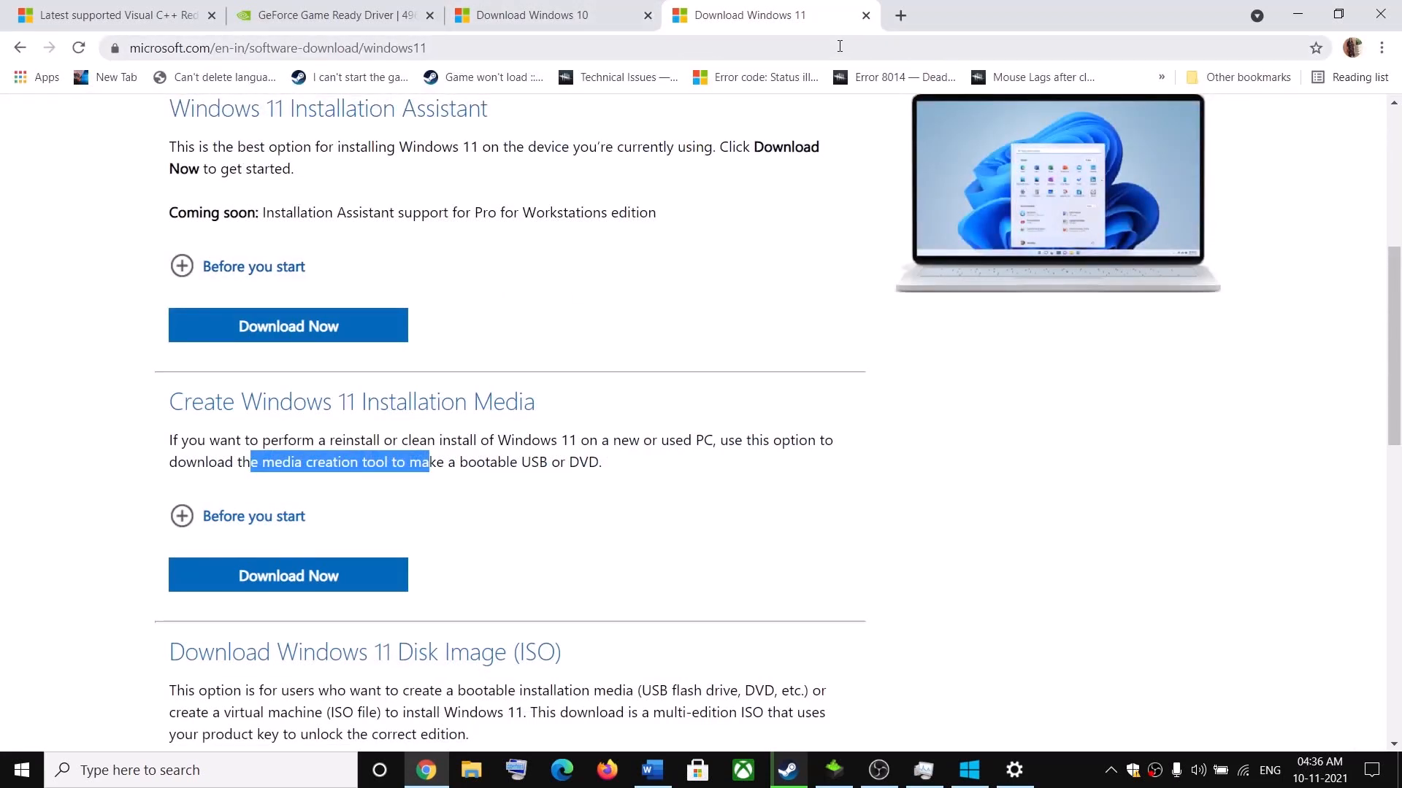
click(839, 46)
key(ctrl+v)
key(Return)
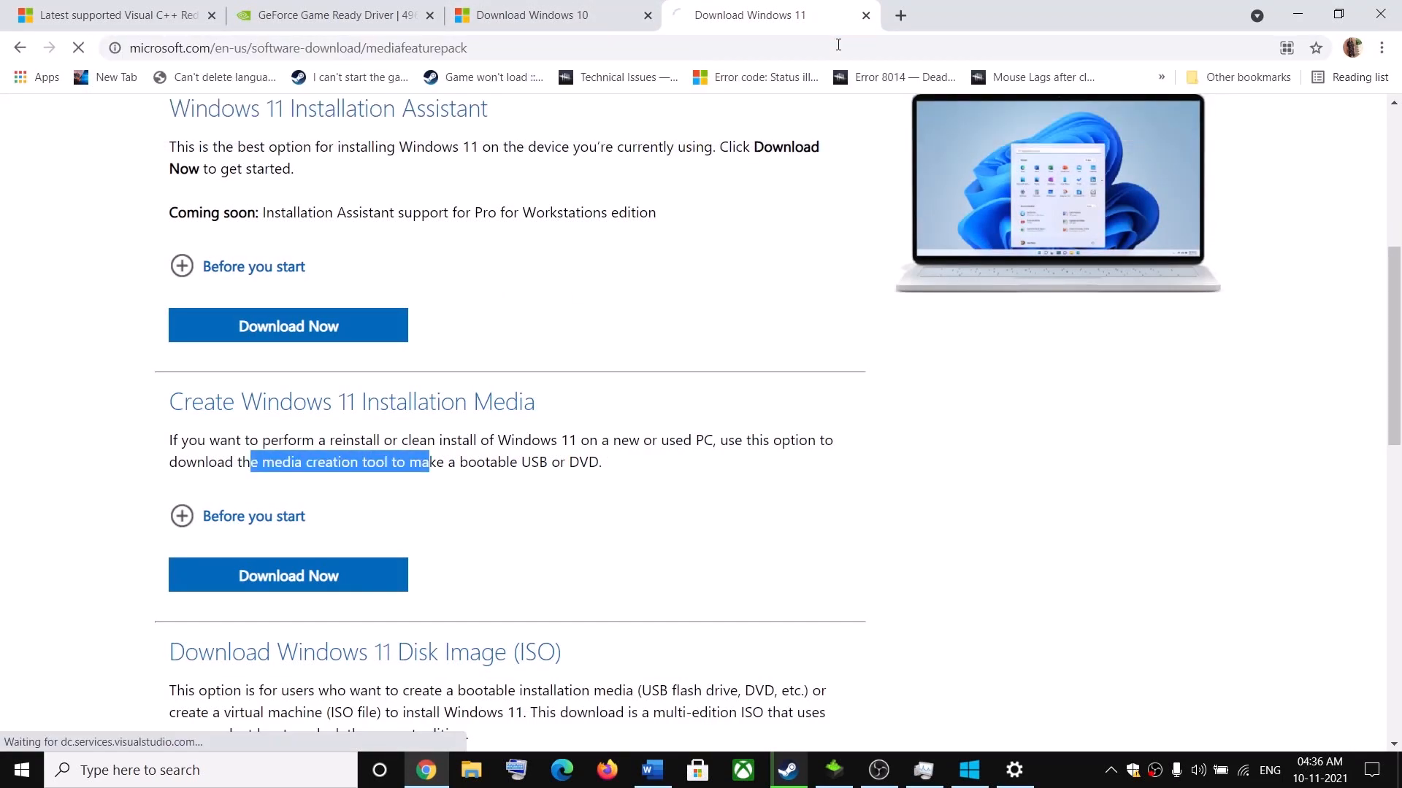
Run winver to check the installed Windows version, and close the About Windows dialog
click(319, 780)
text(wi)
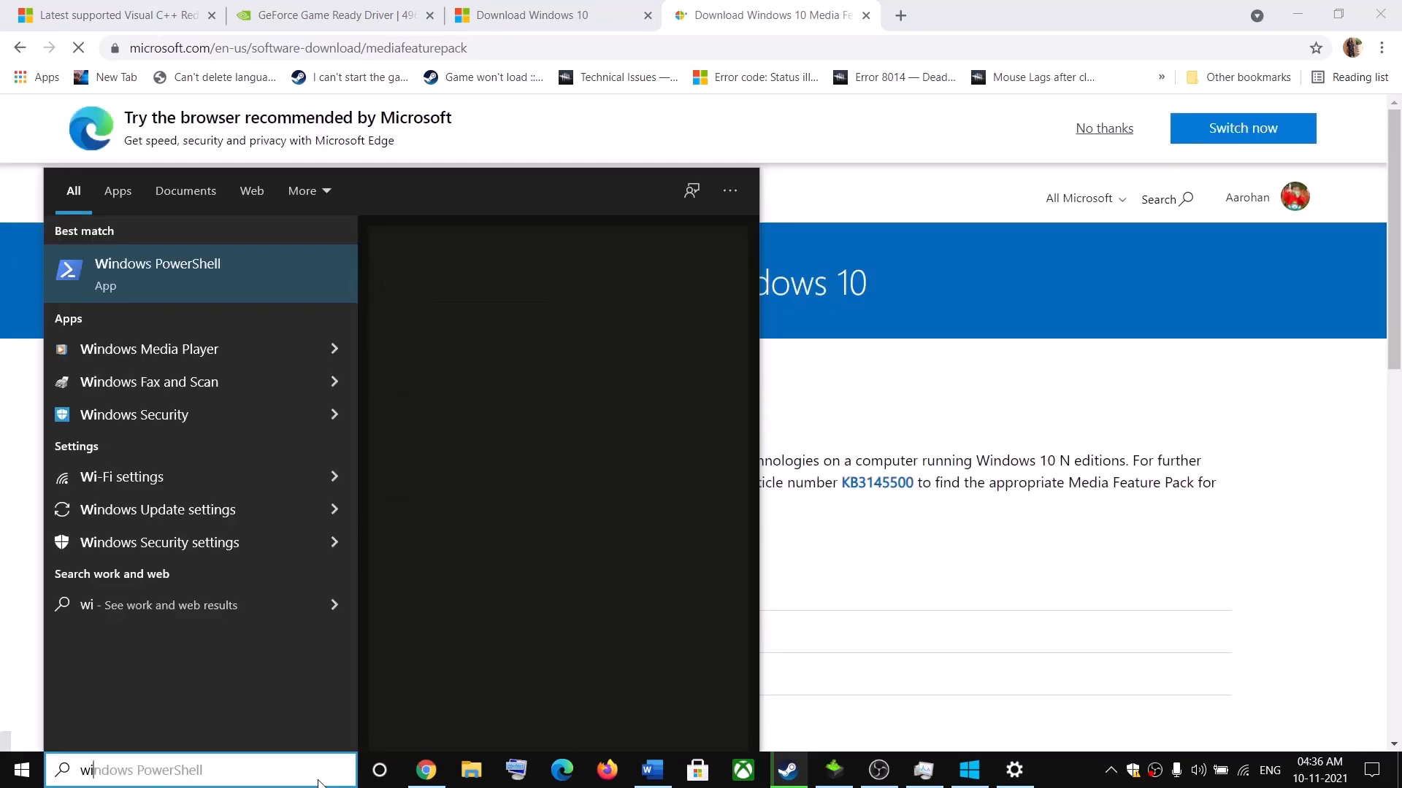
text(nver)
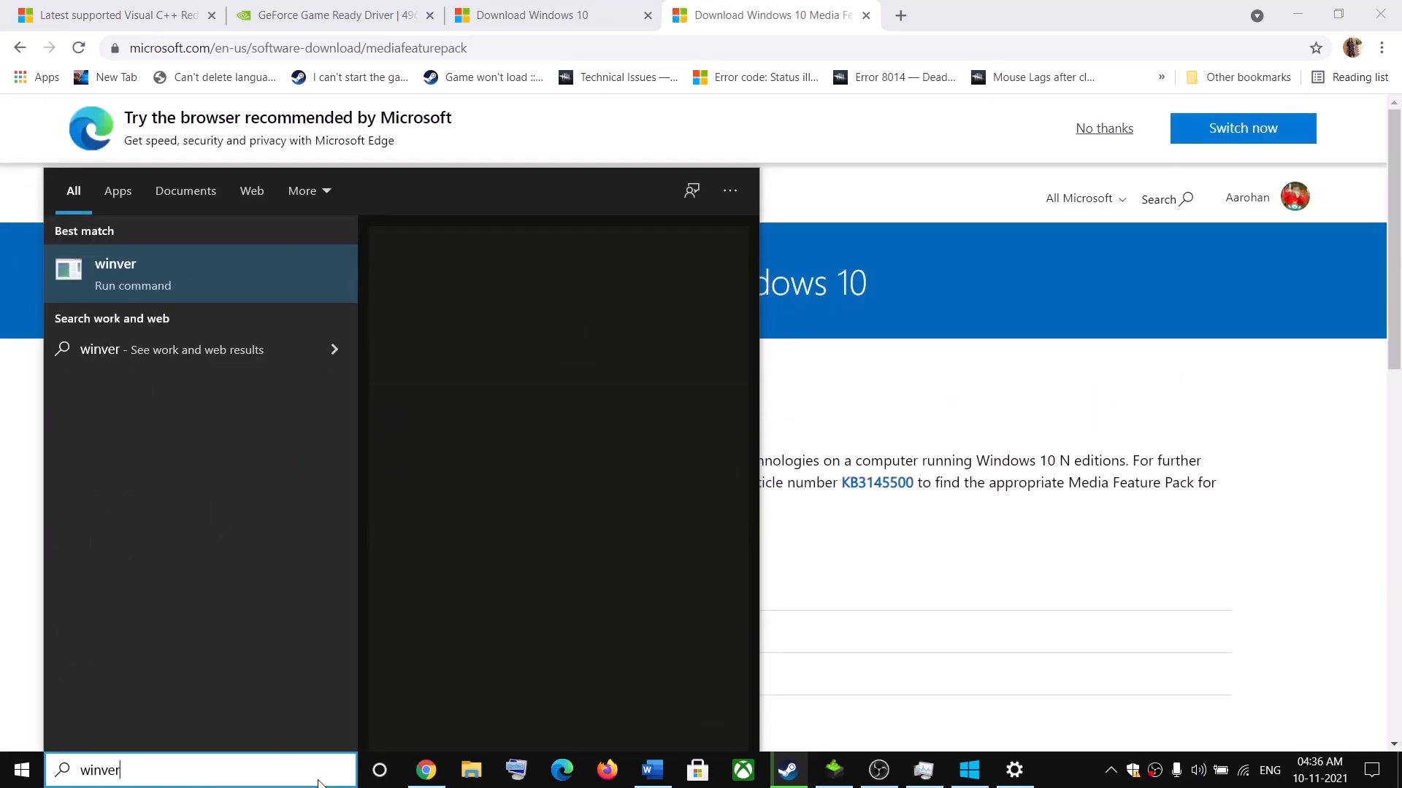
click(156, 261)
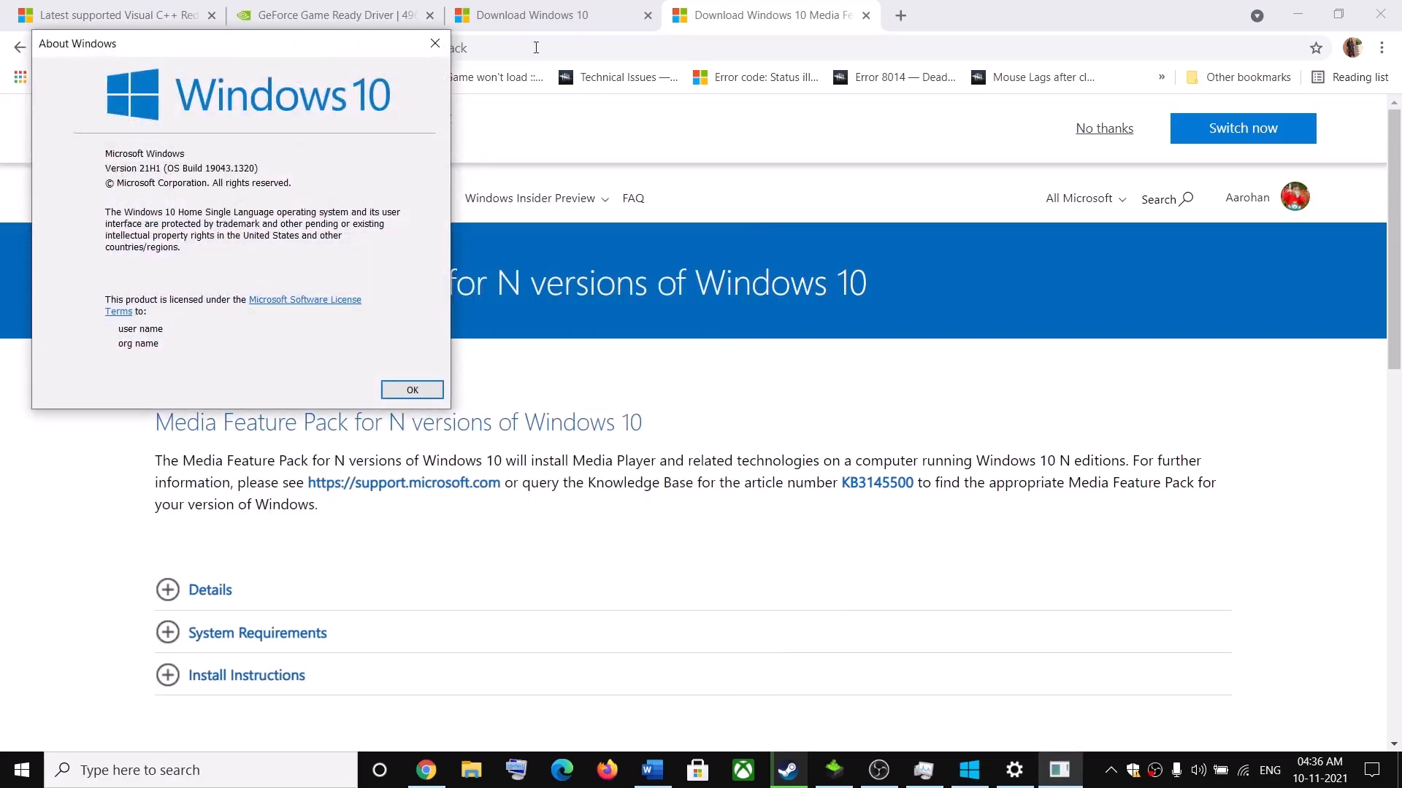
click(433, 49)
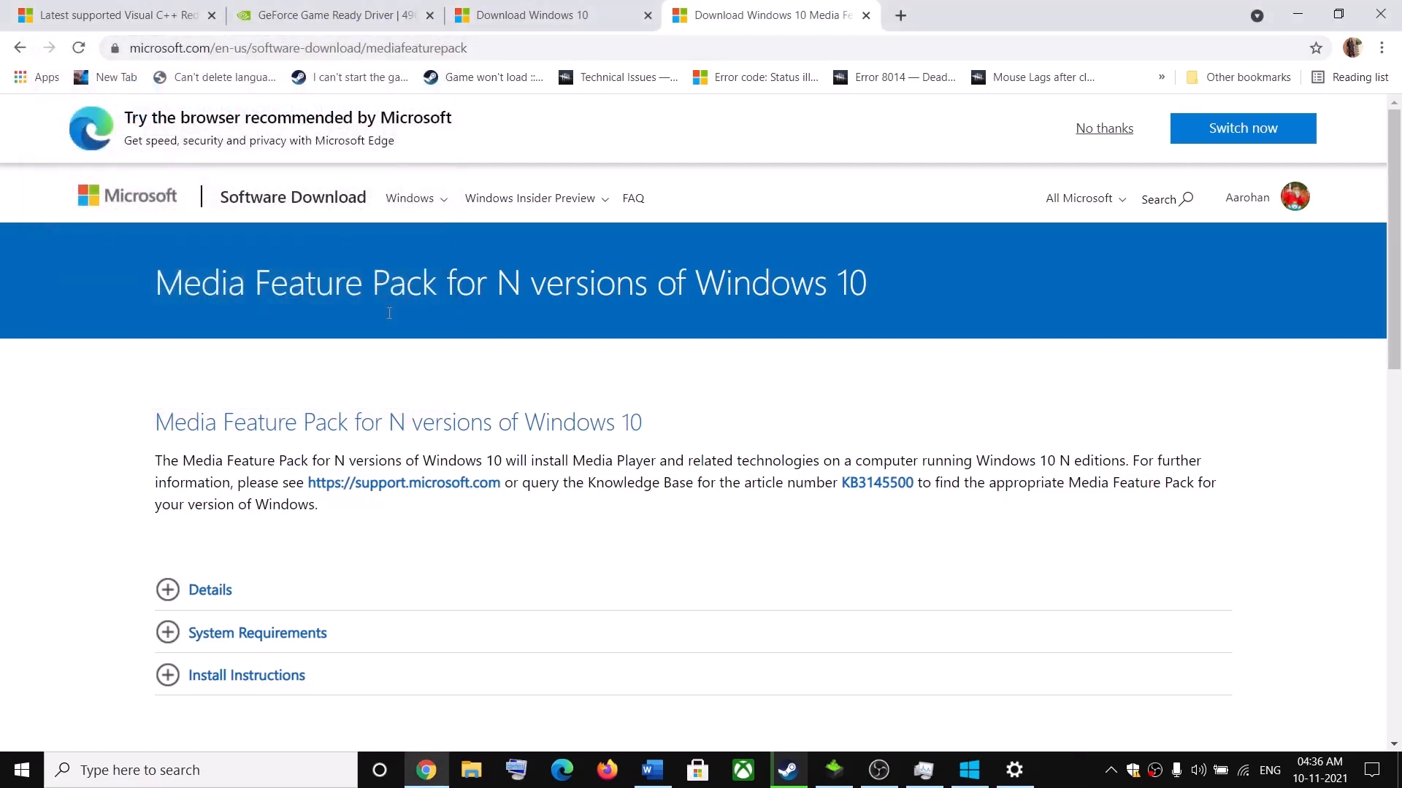
Select the edition "Media Feature Pack - Version 1903 (May 2019)" under Downloads and confirm it
scroll(409, 397, down, 7)
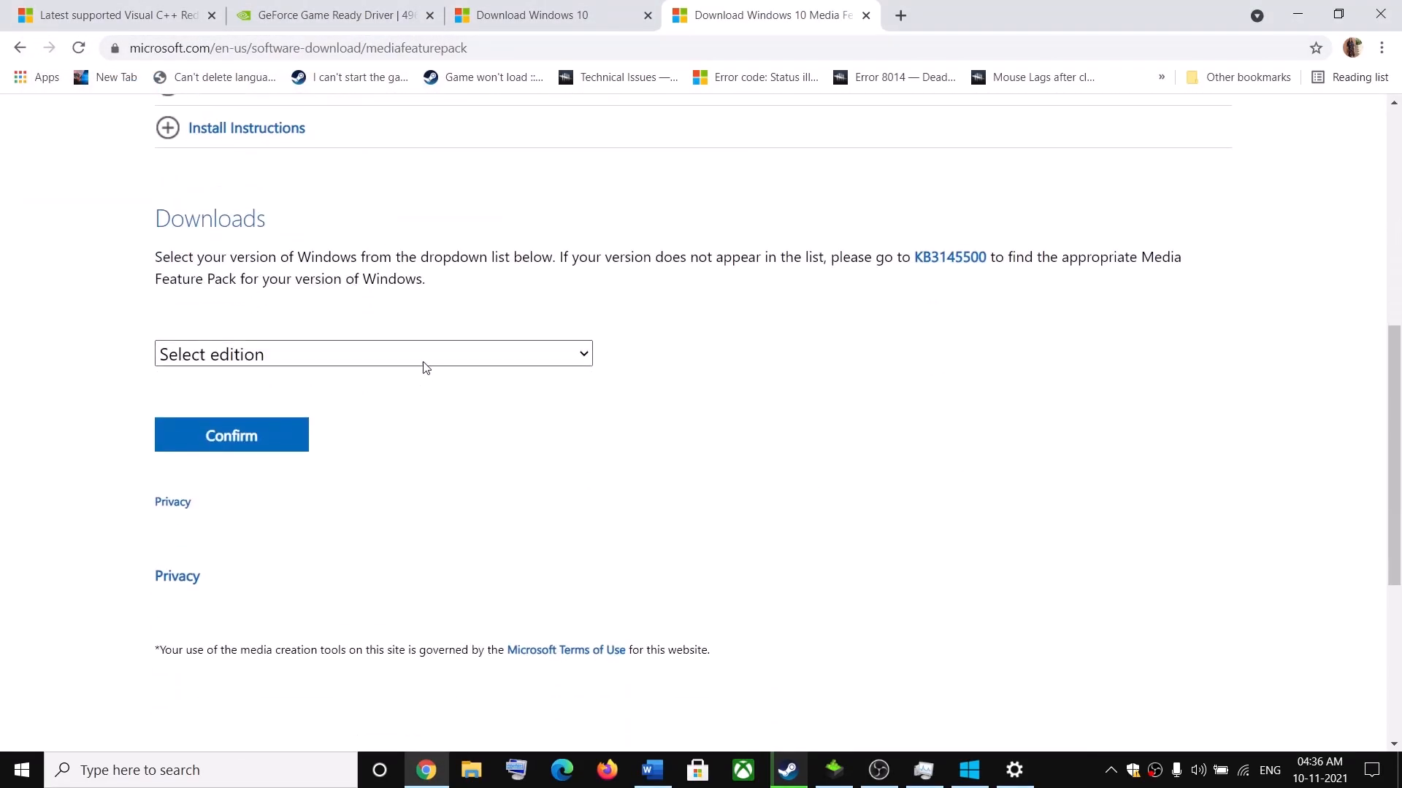
click(423, 357)
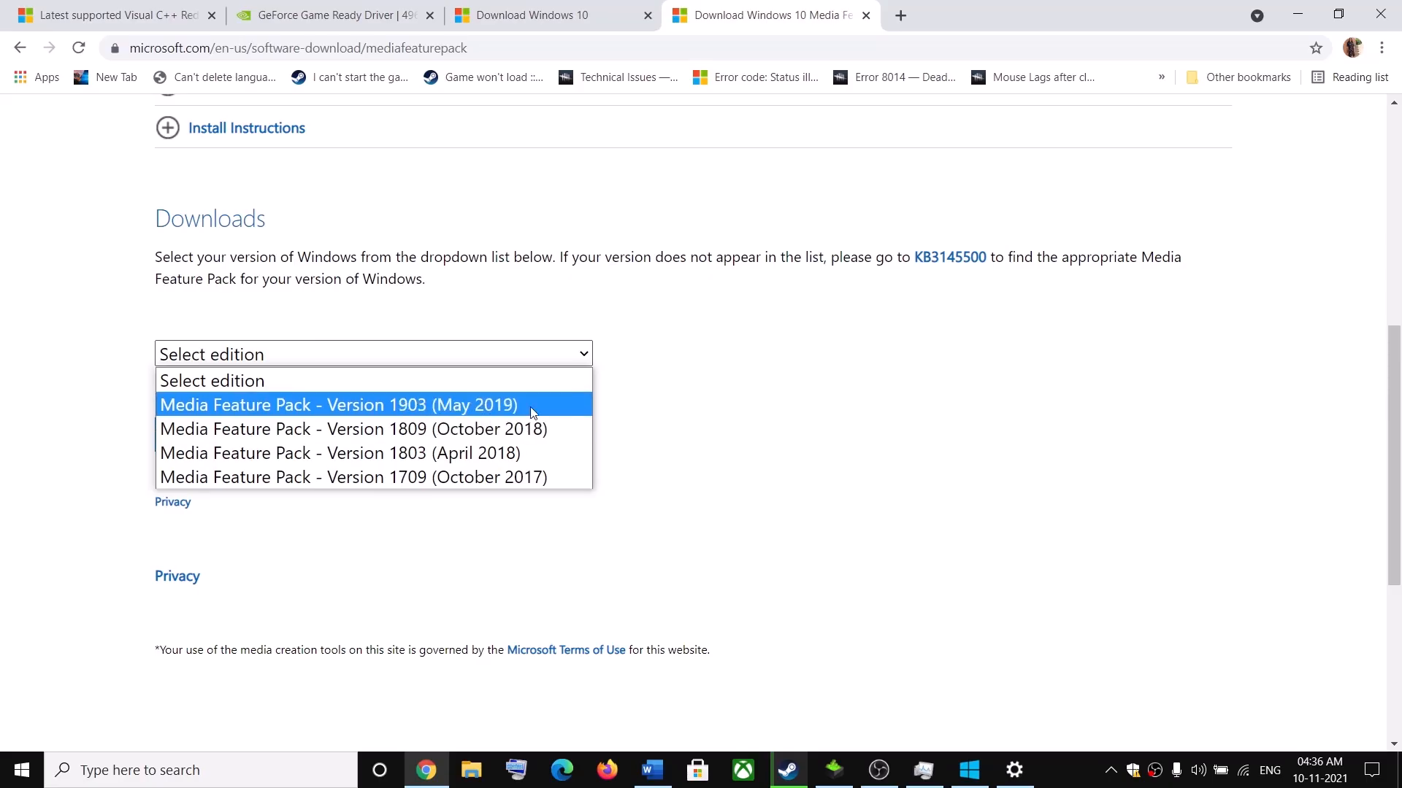
click(825, 389)
click(378, 358)
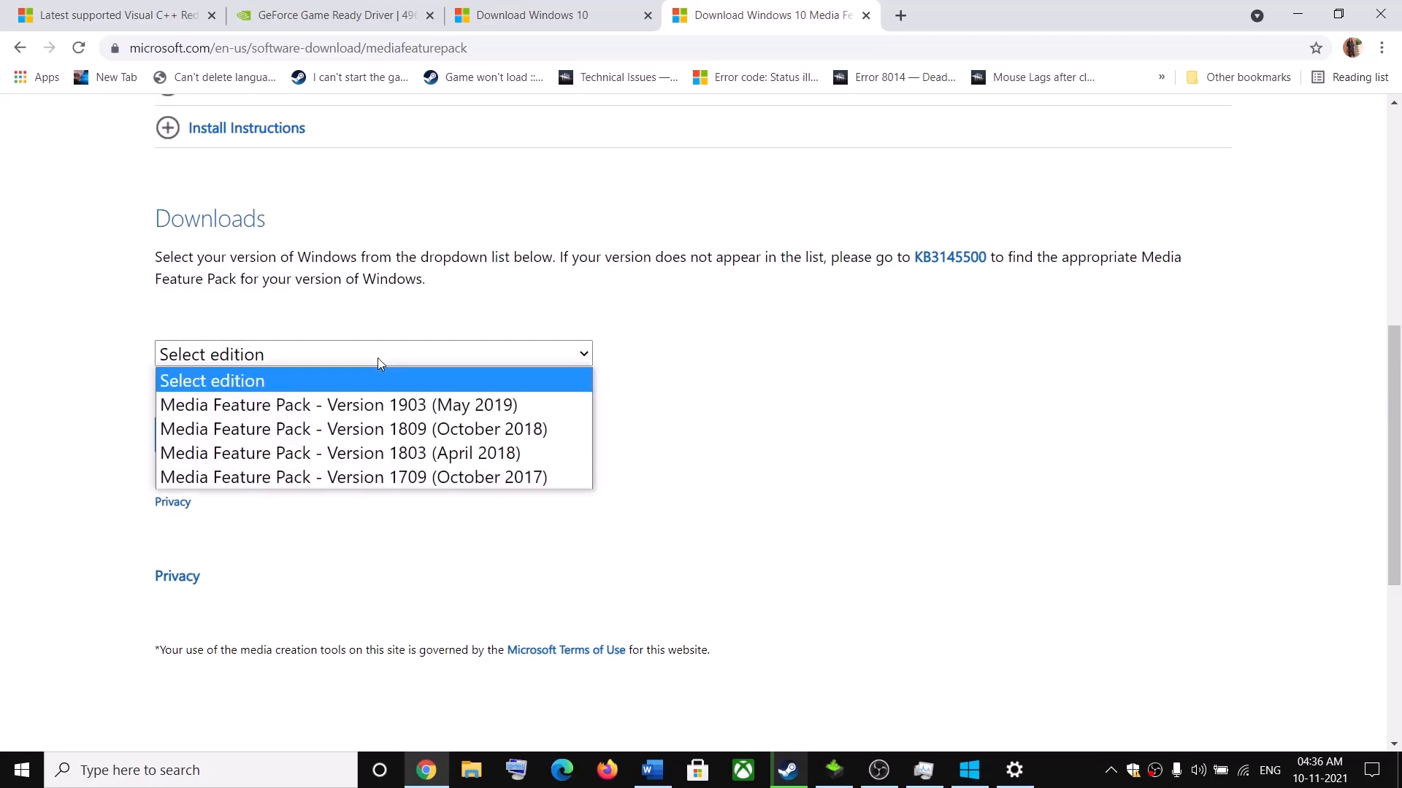
click(385, 401)
click(273, 425)
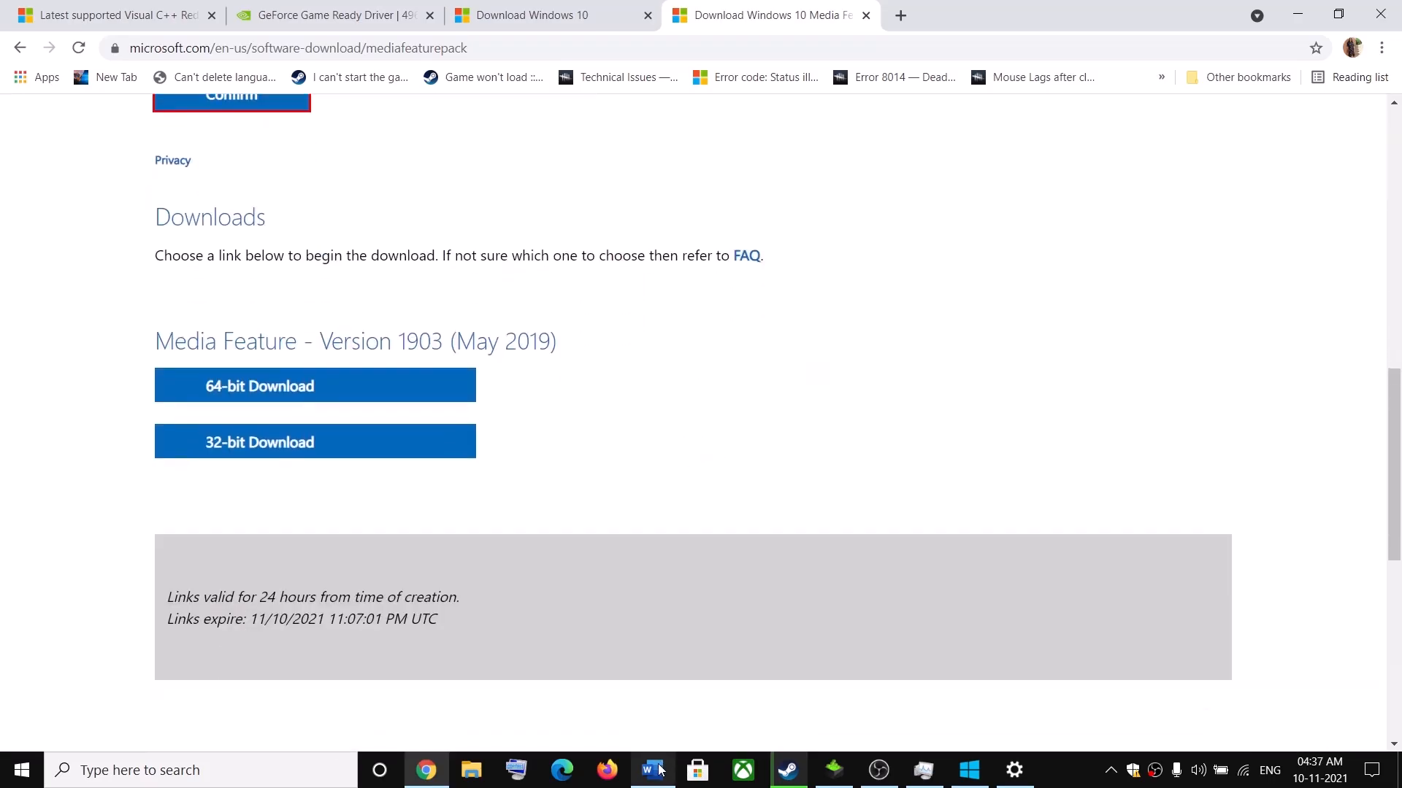
Switch to Word, highlight the Step 11 instruction on running the game as an administrator, and minimize the document
click(652, 770)
scroll(584, 572, down, 1)
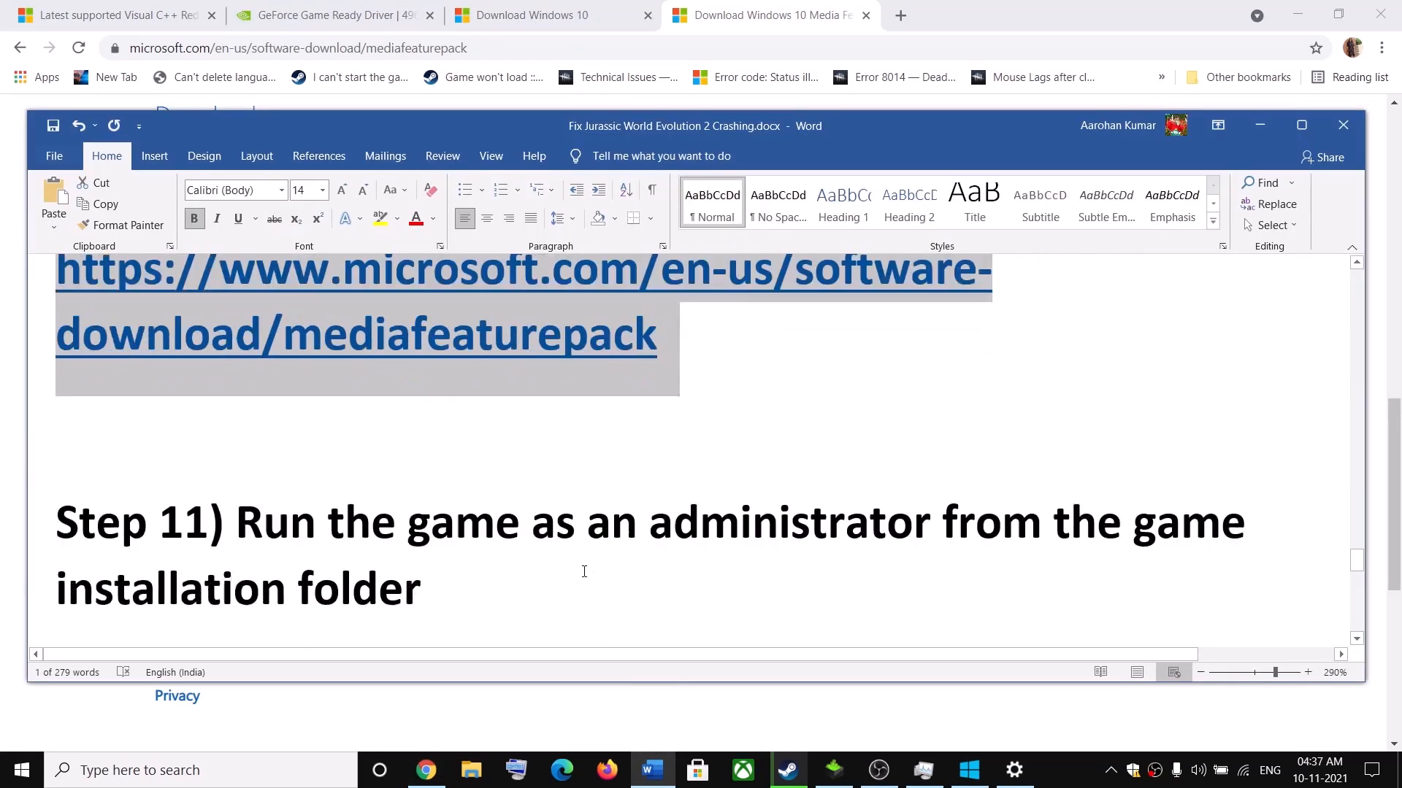
scroll(577, 526, down, 1)
drag(500, 413, 406, 455)
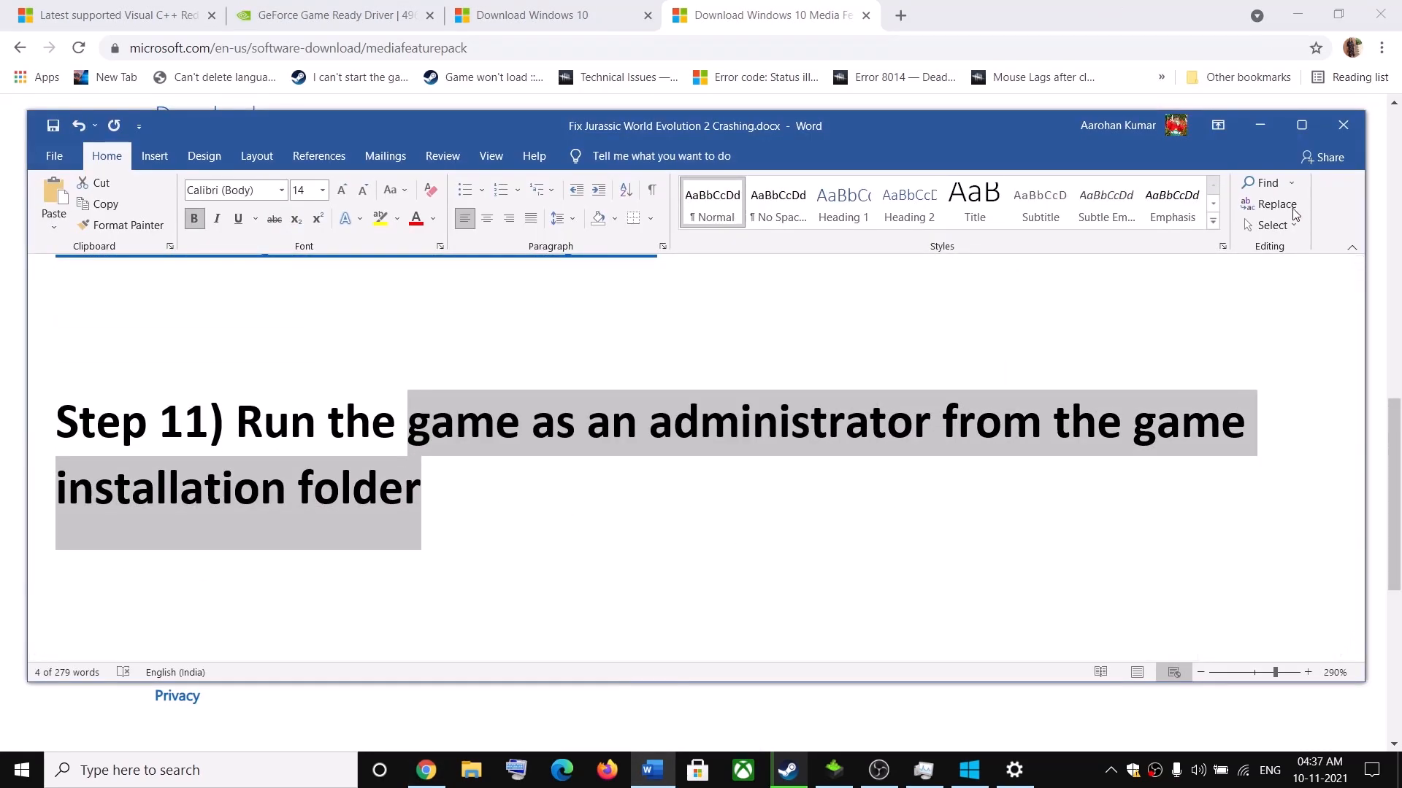
click(1261, 126)
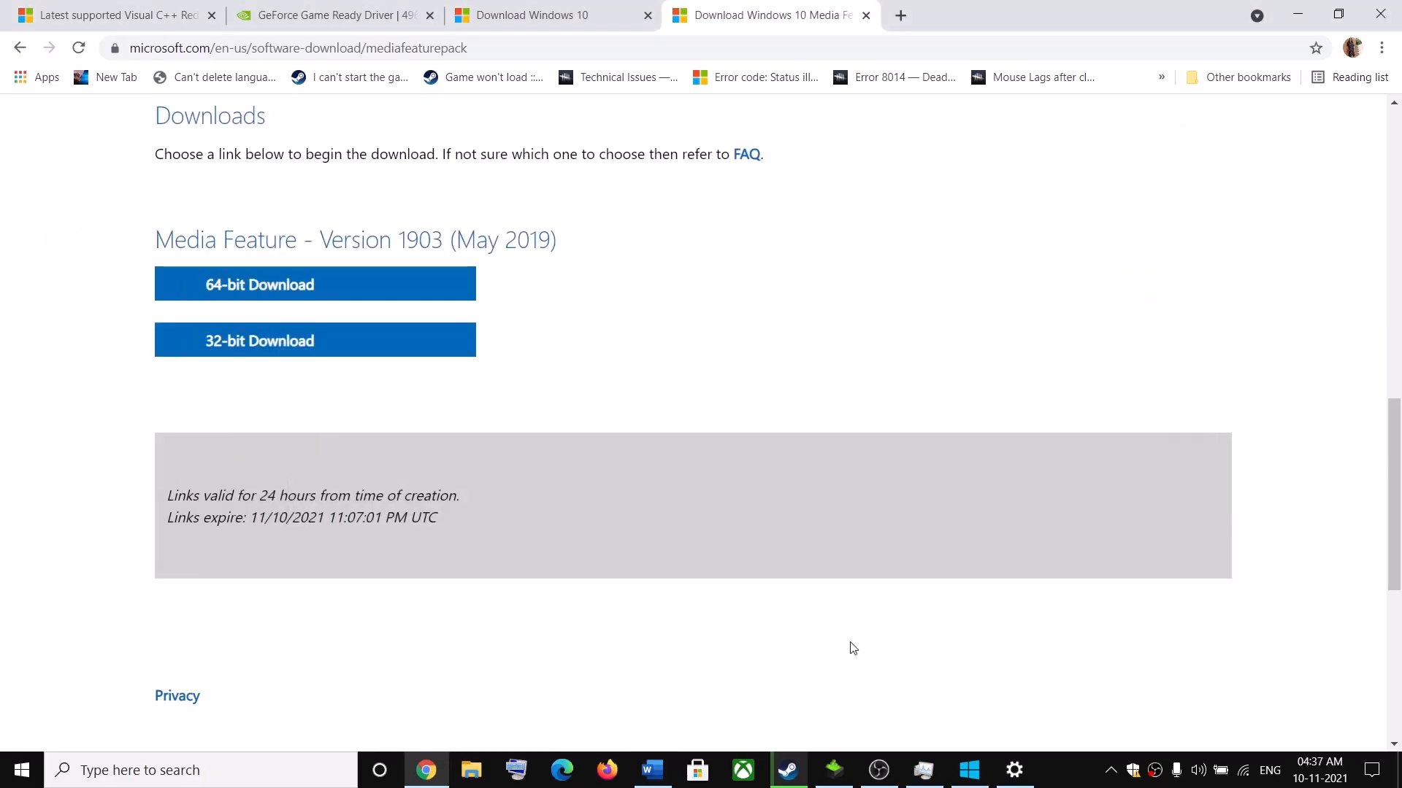
Switch to Steam and browse the local files of Jurassic World Evolution 2
click(807, 778)
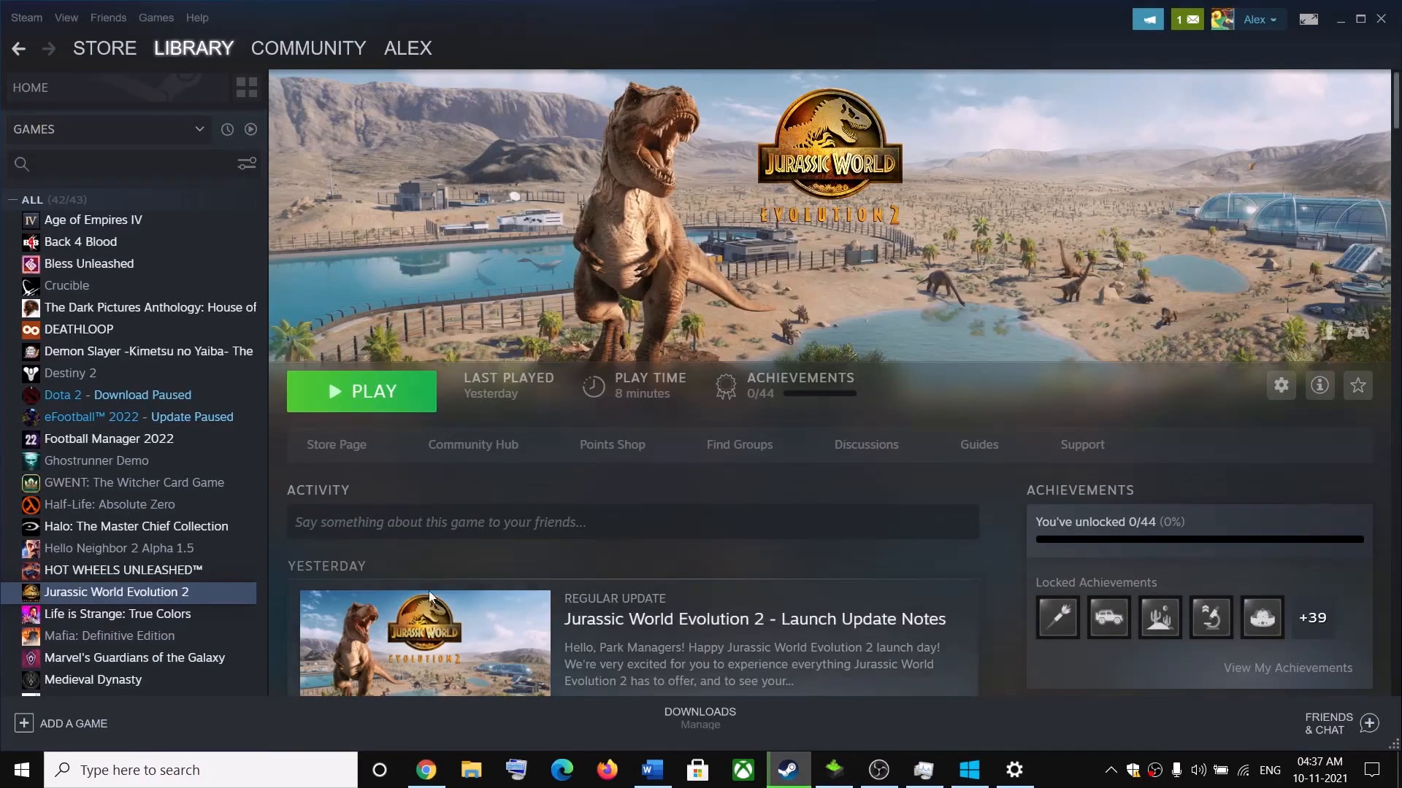
right_click(163, 596)
mouse_move(220, 545)
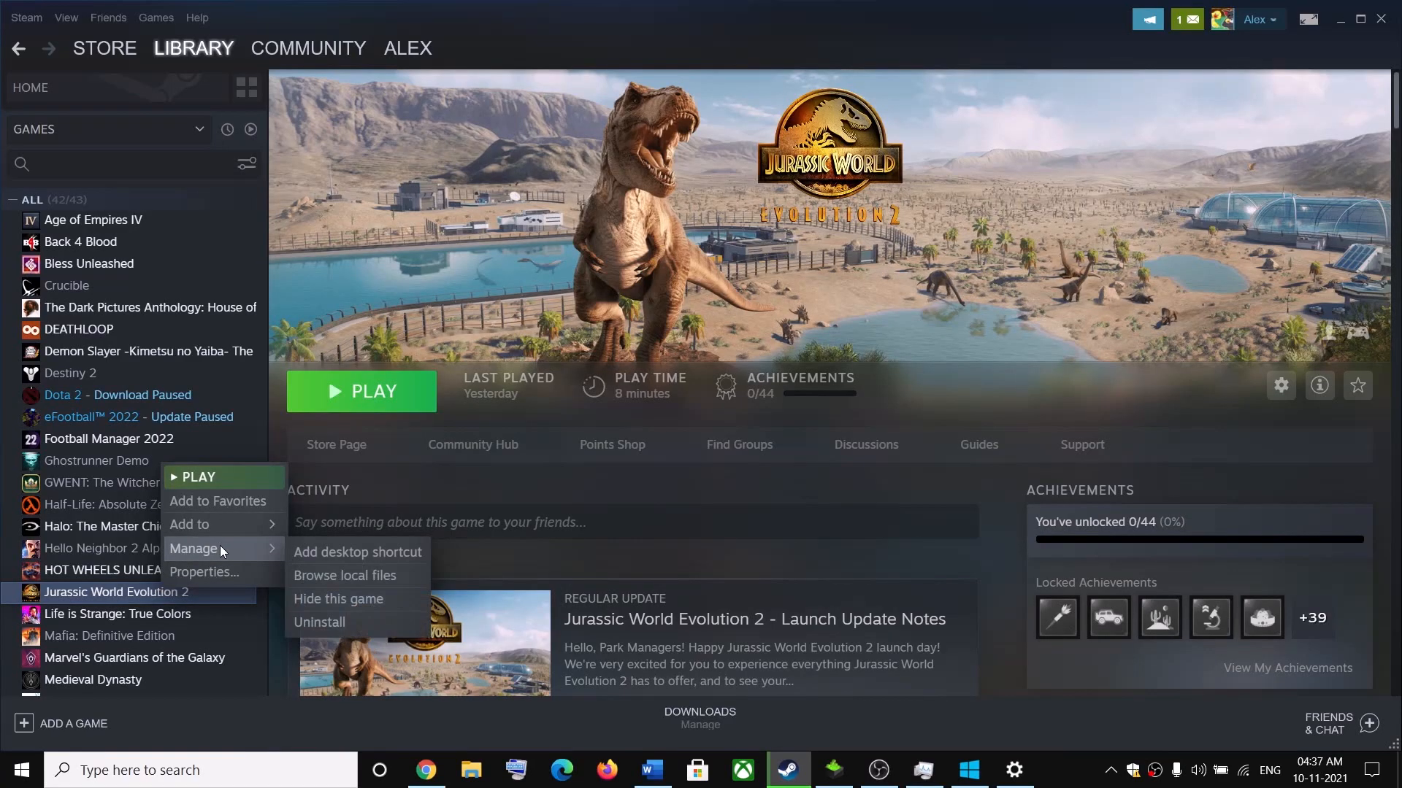
click(372, 576)
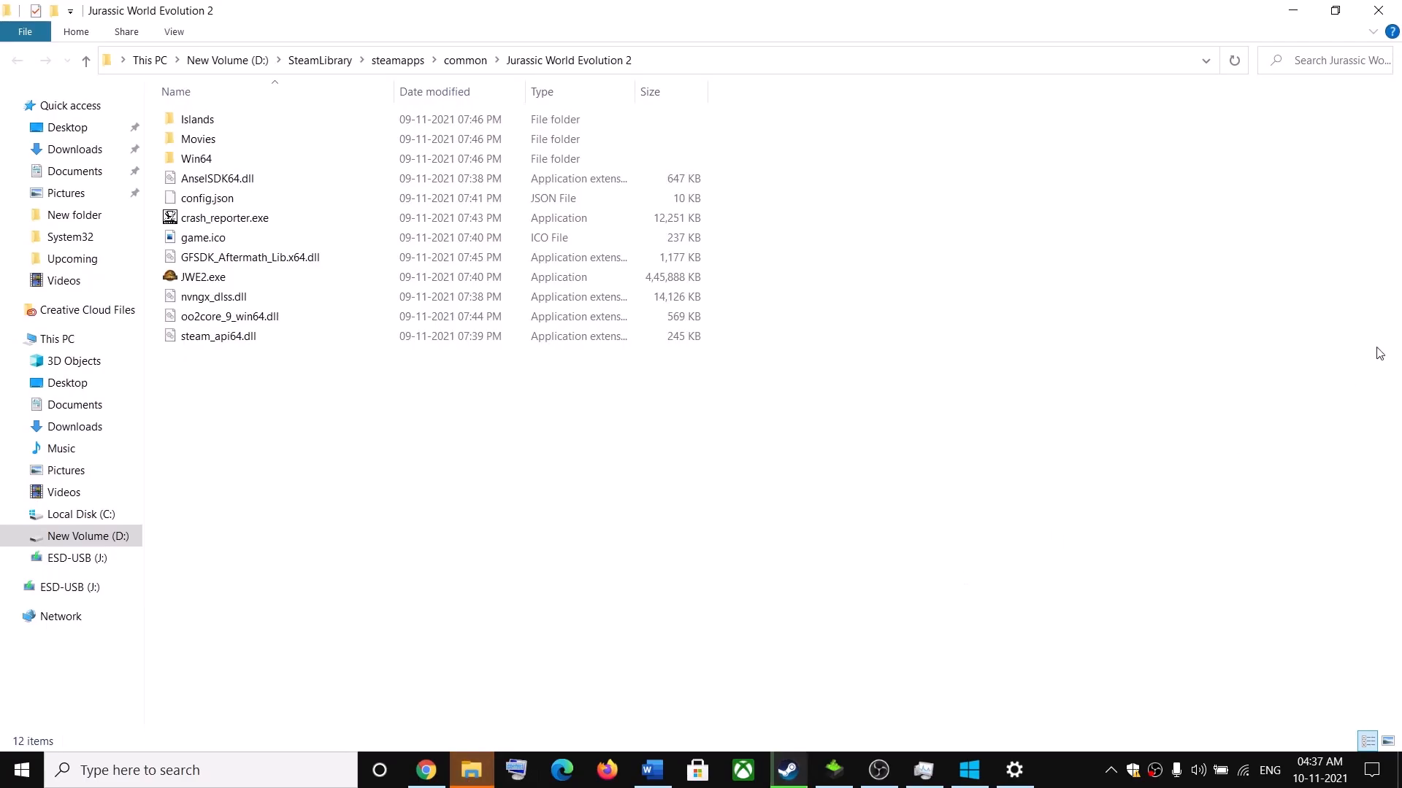
Set JWE2.exe to run as an administrator in its compatibility properties, and apply and confirm the change
click(197, 280)
right_click(202, 281)
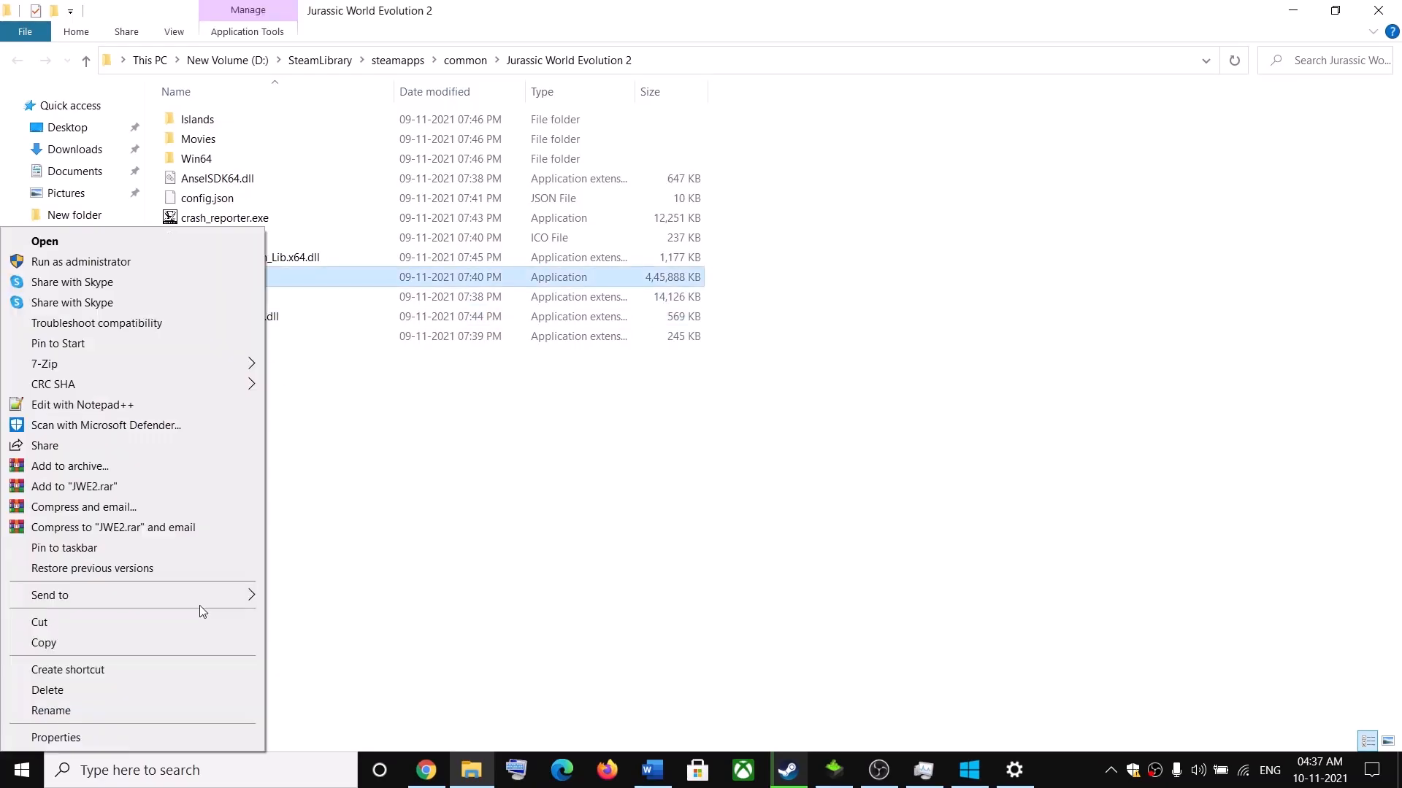
click(45, 736)
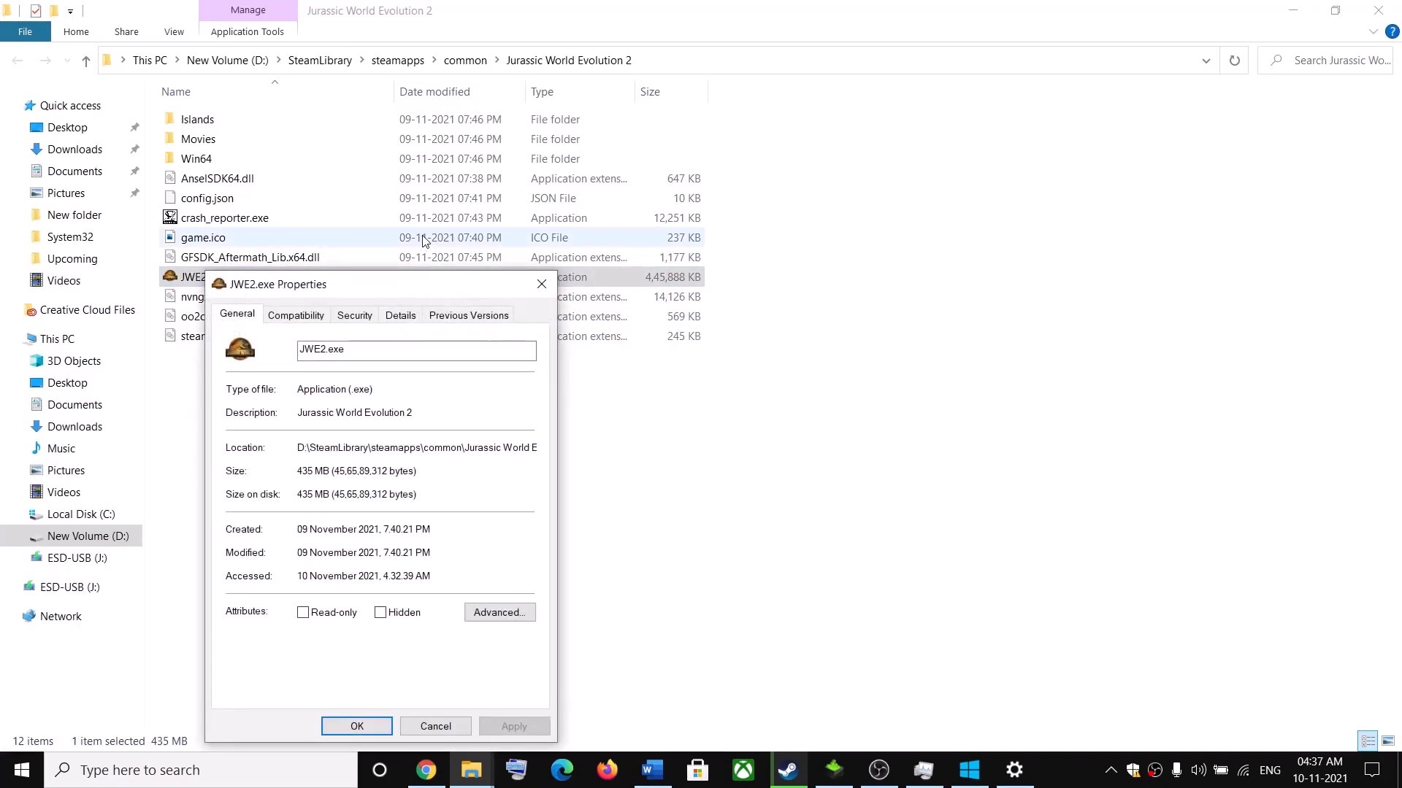
drag(467, 281, 742, 176)
click(609, 195)
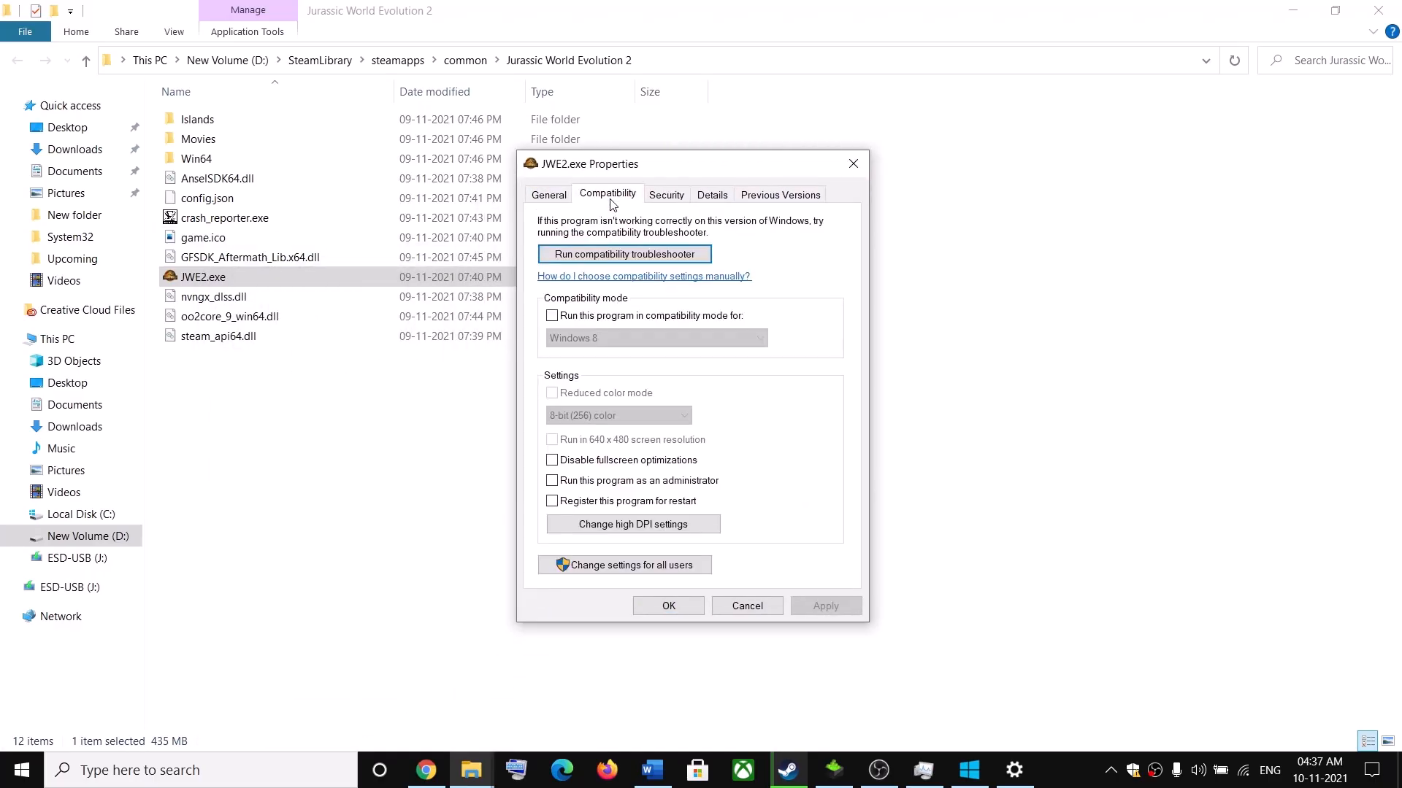
click(568, 484)
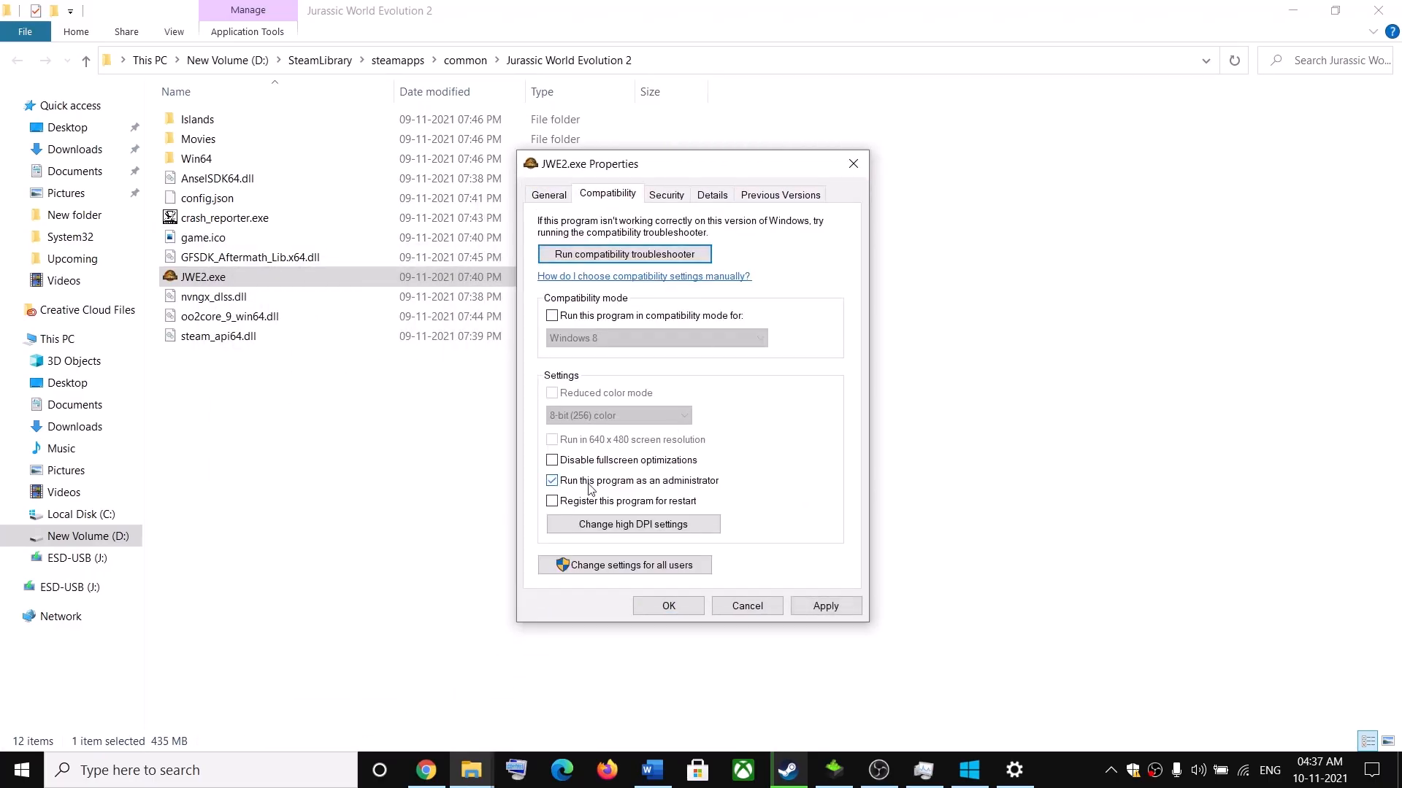
click(819, 606)
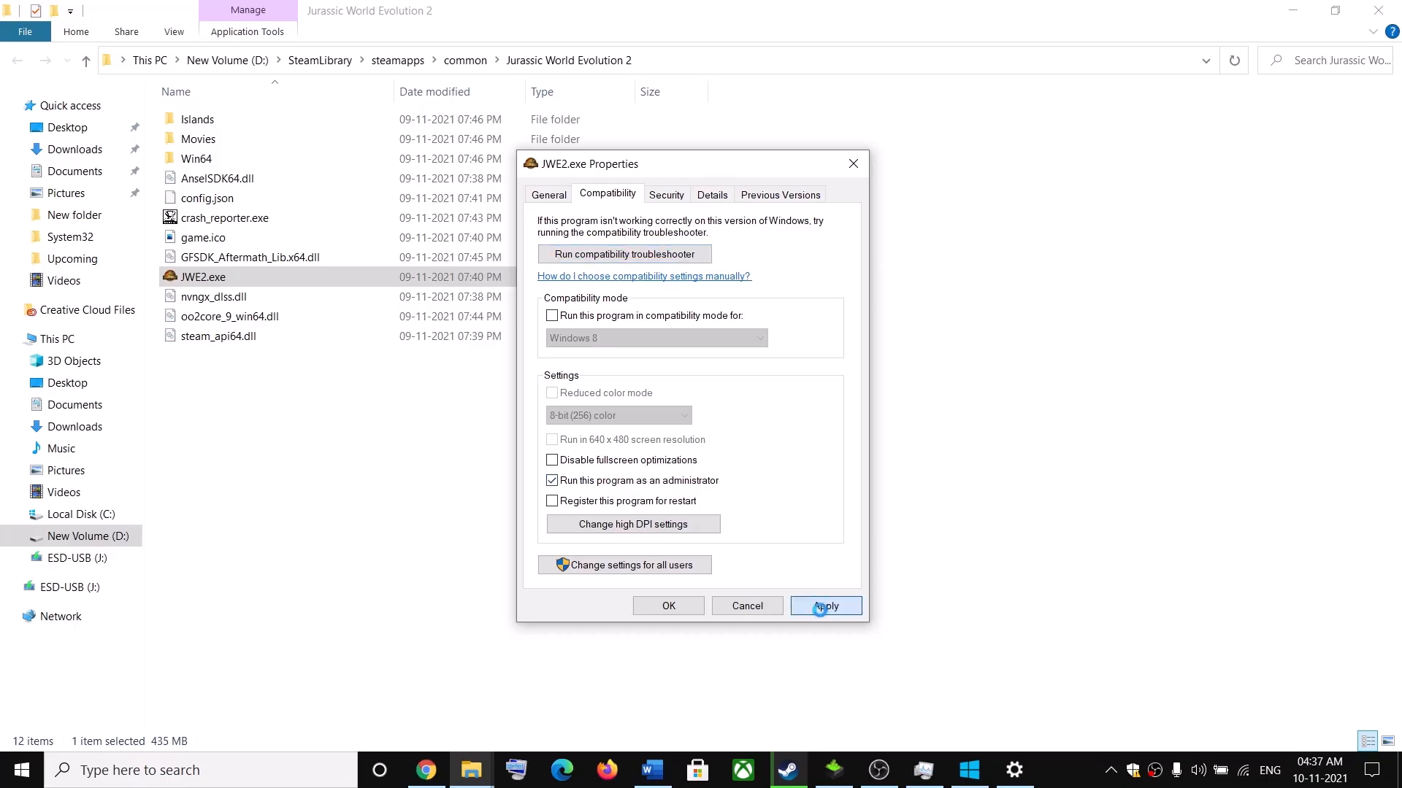
click(684, 607)
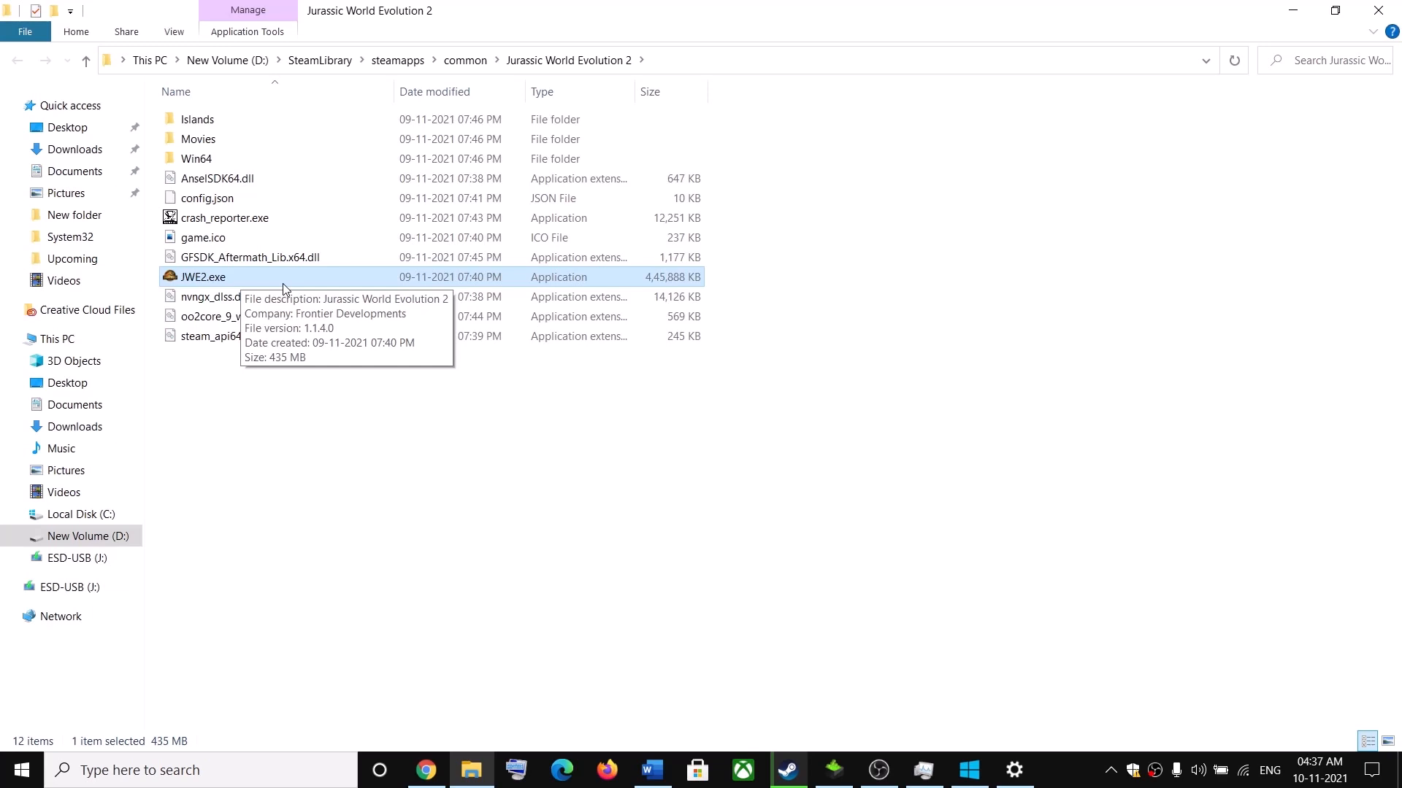
Minimize Steam, switch to Word, and highlight the Step 12 instruction on running the game on the dedicated graphics card
click(788, 770)
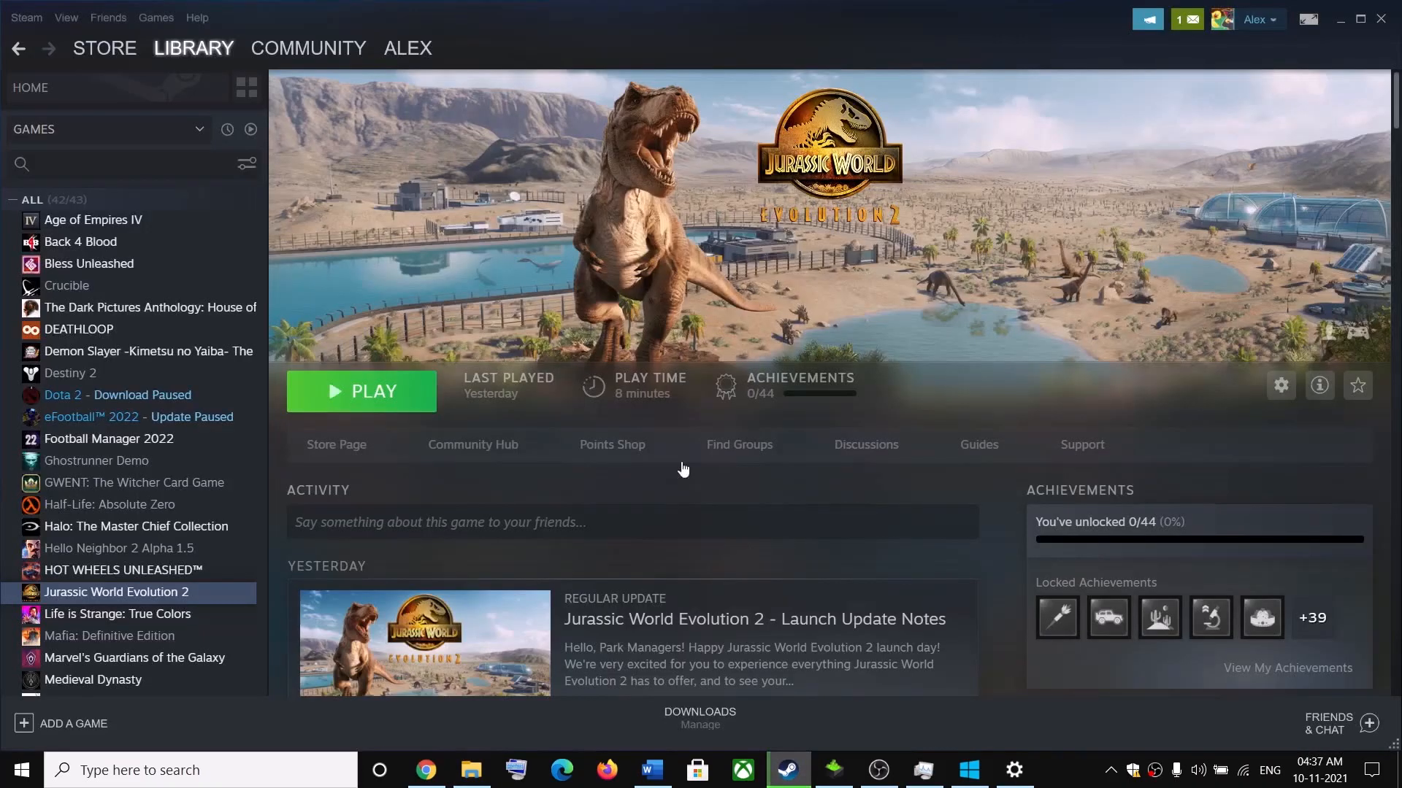
click(1335, 21)
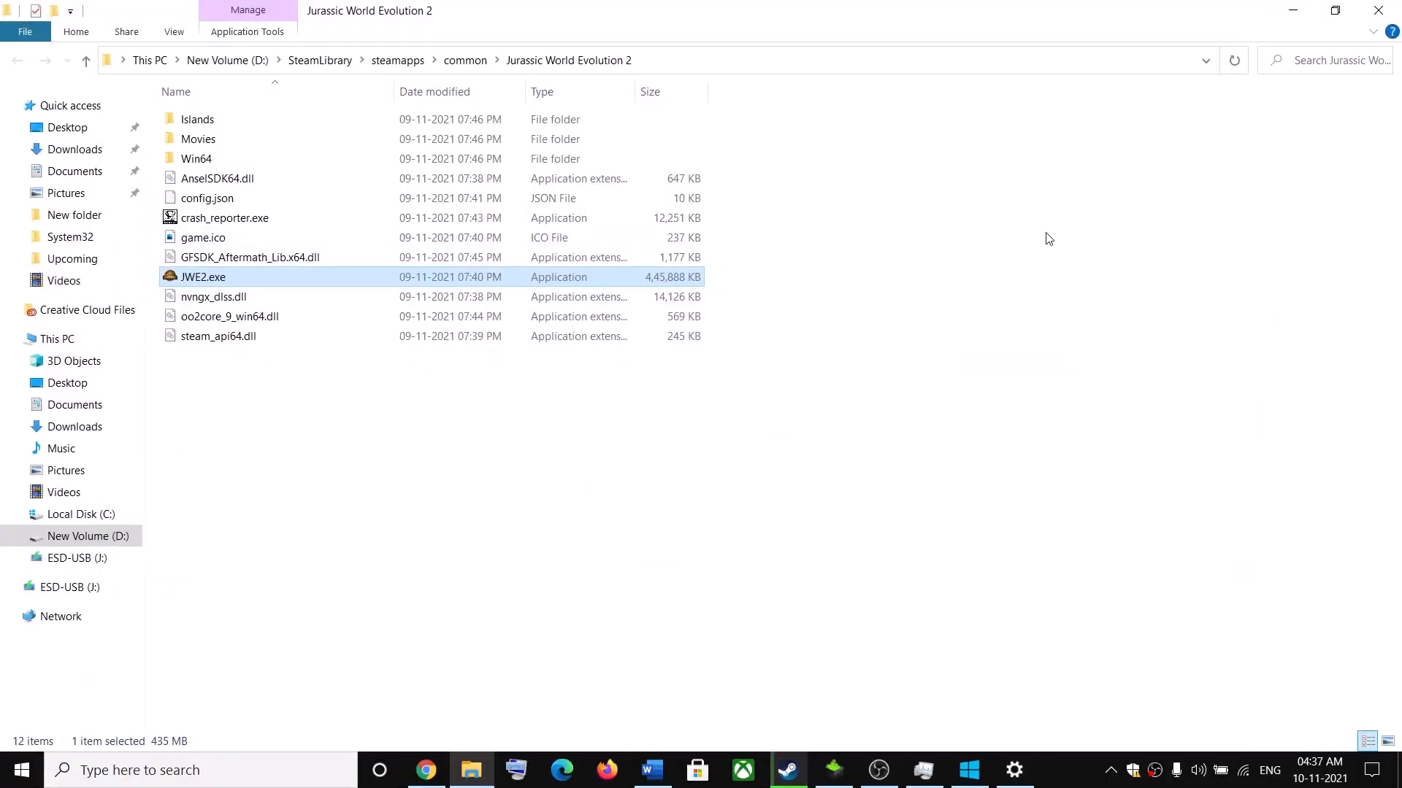
click(652, 770)
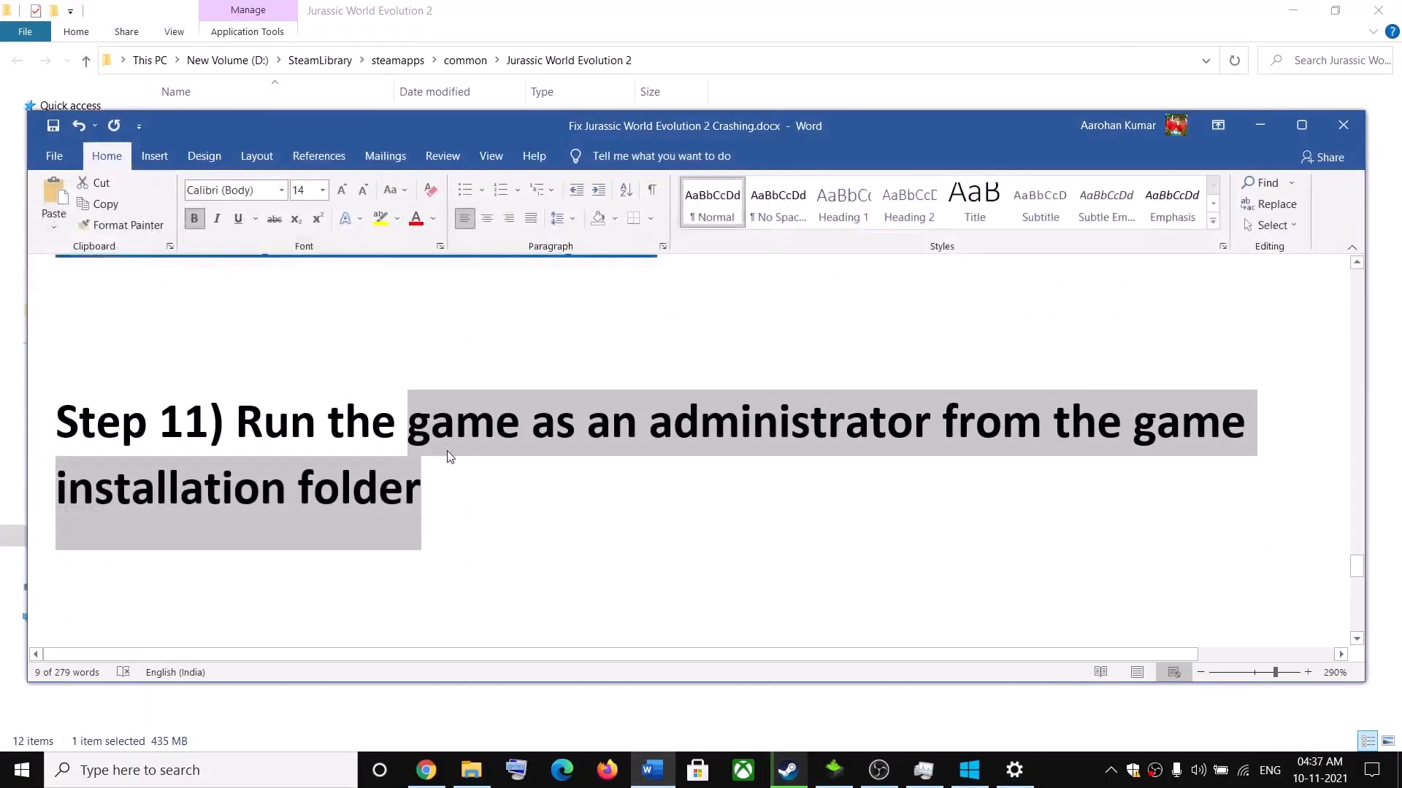
scroll(505, 498, down, 4)
scroll(314, 576, up, 3)
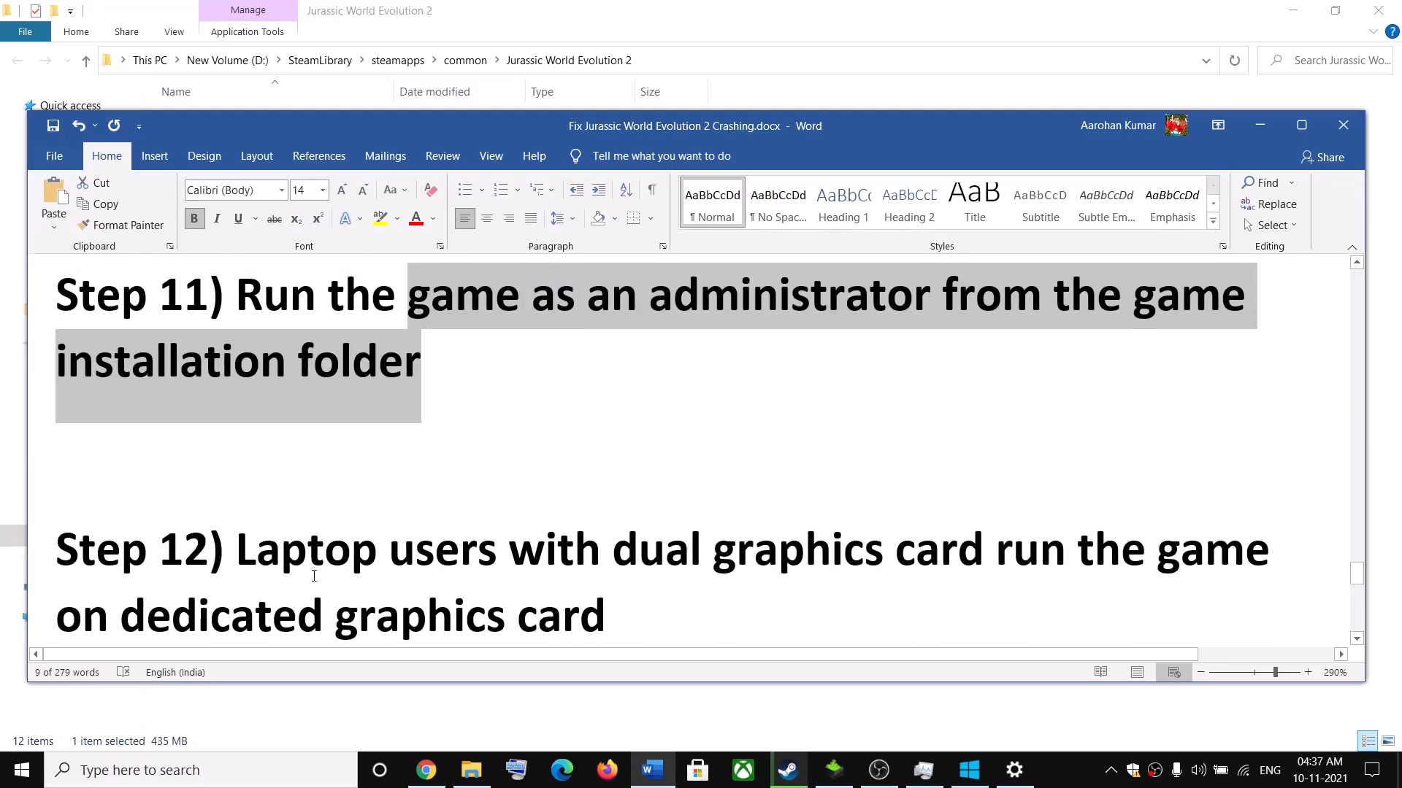
drag(290, 560, 903, 542)
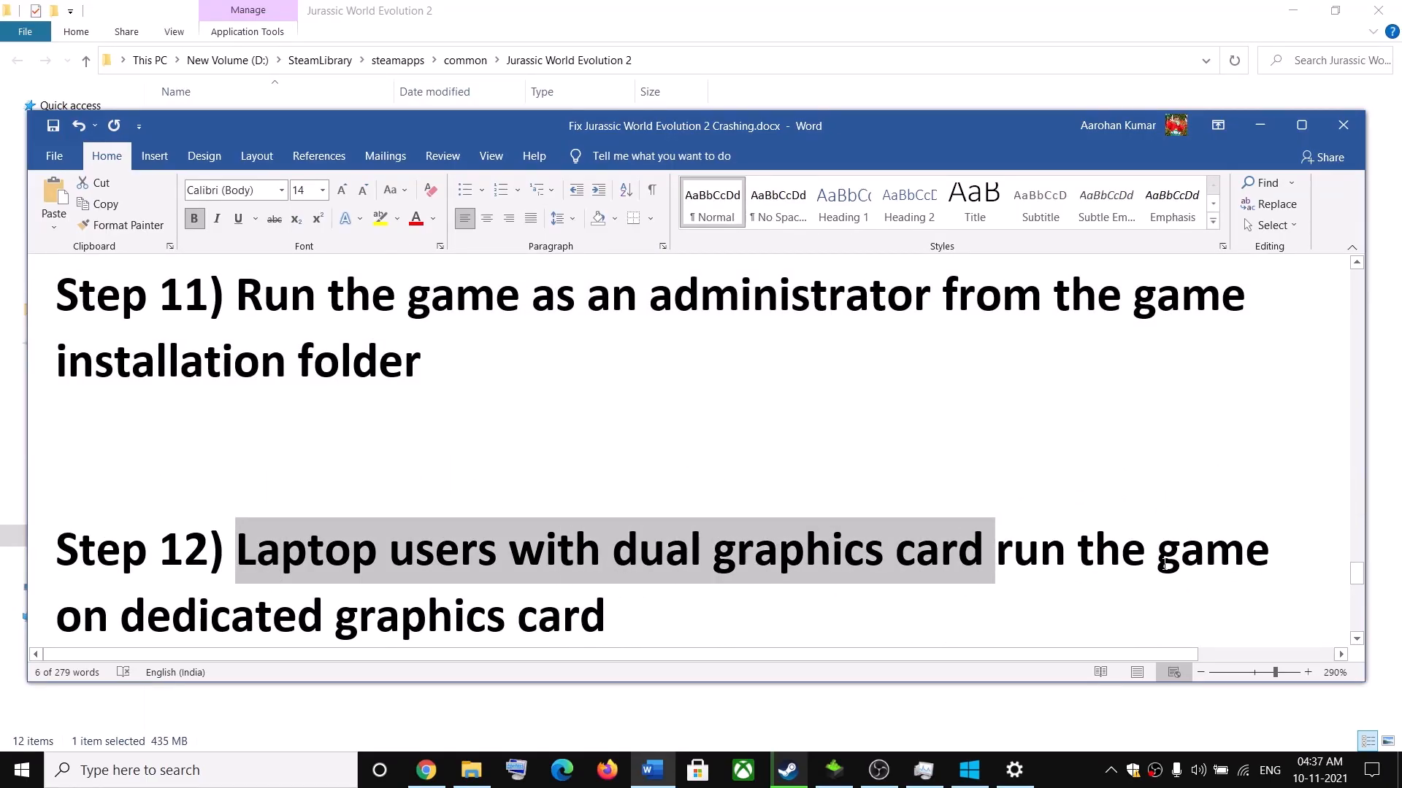
drag(142, 615, 606, 618)
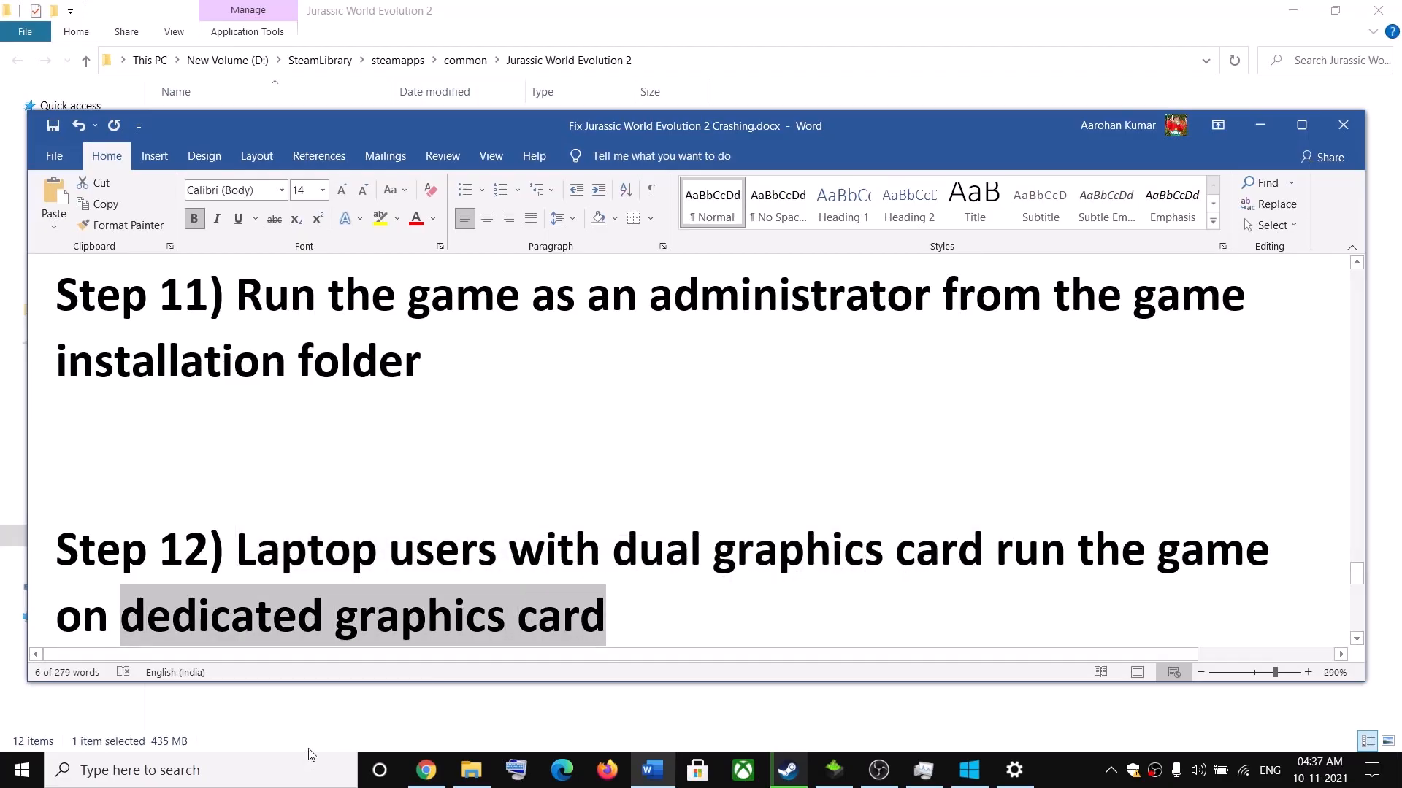
Open the Windows Graphics settings and start browsing for a desktop app to set its graphics preference
click(197, 771)
text(gra)
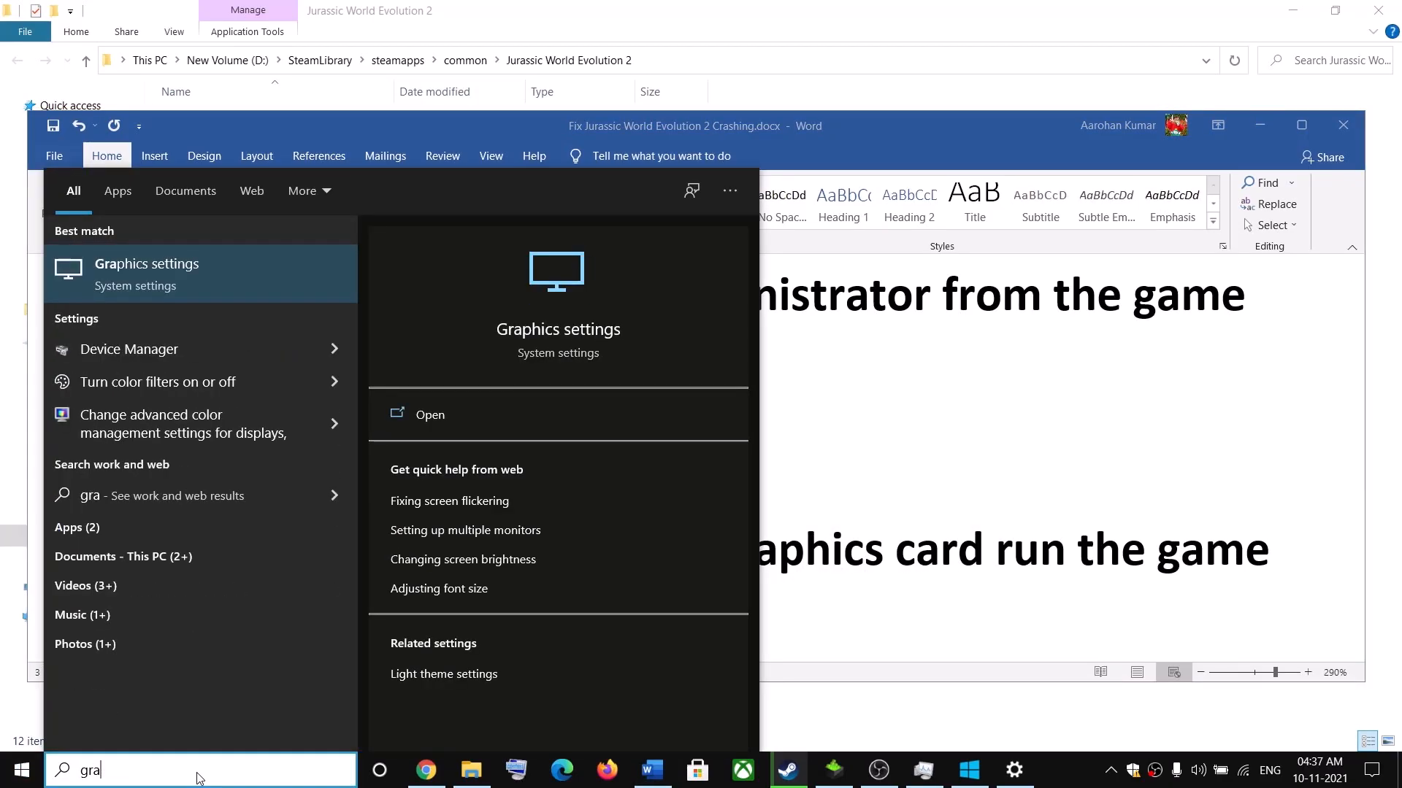
click(175, 269)
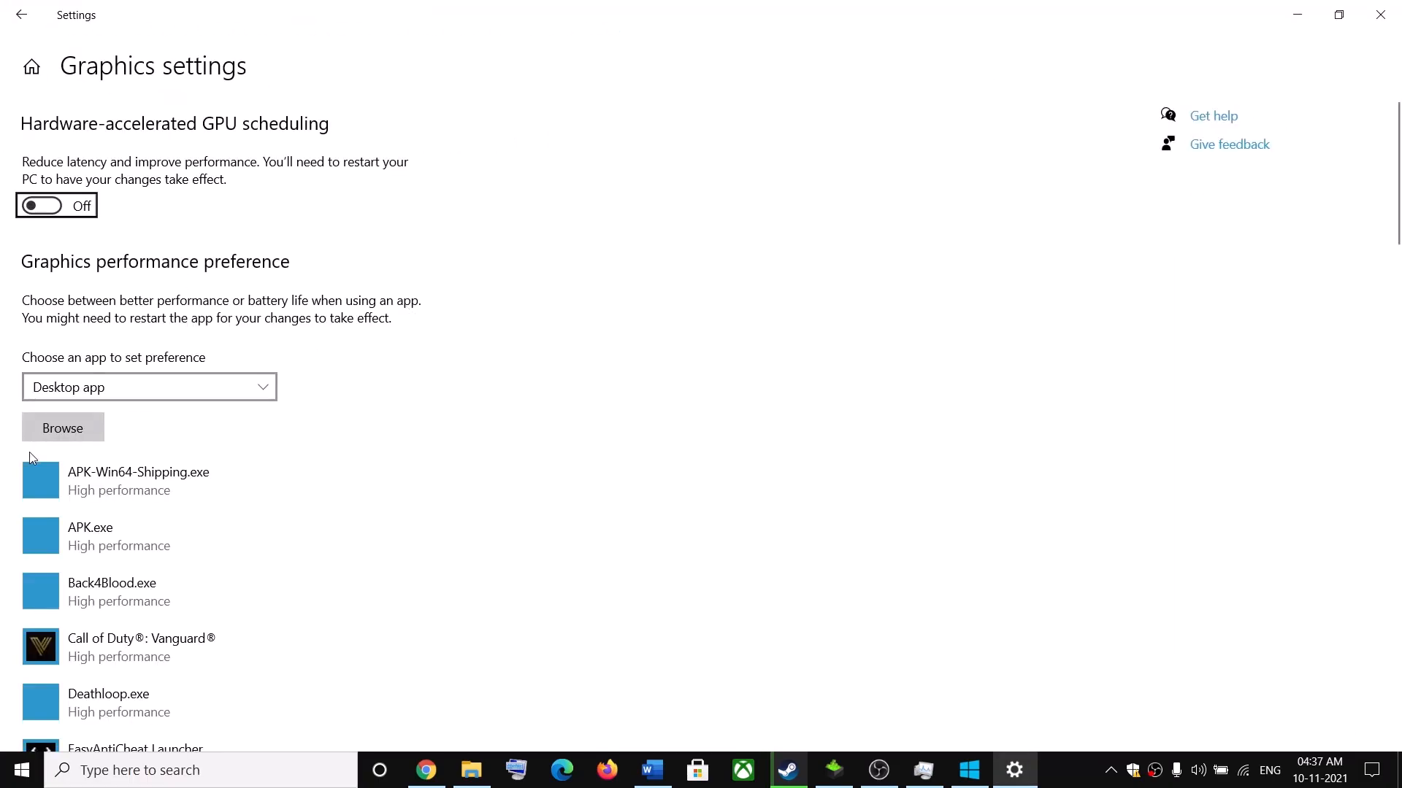
click(80, 425)
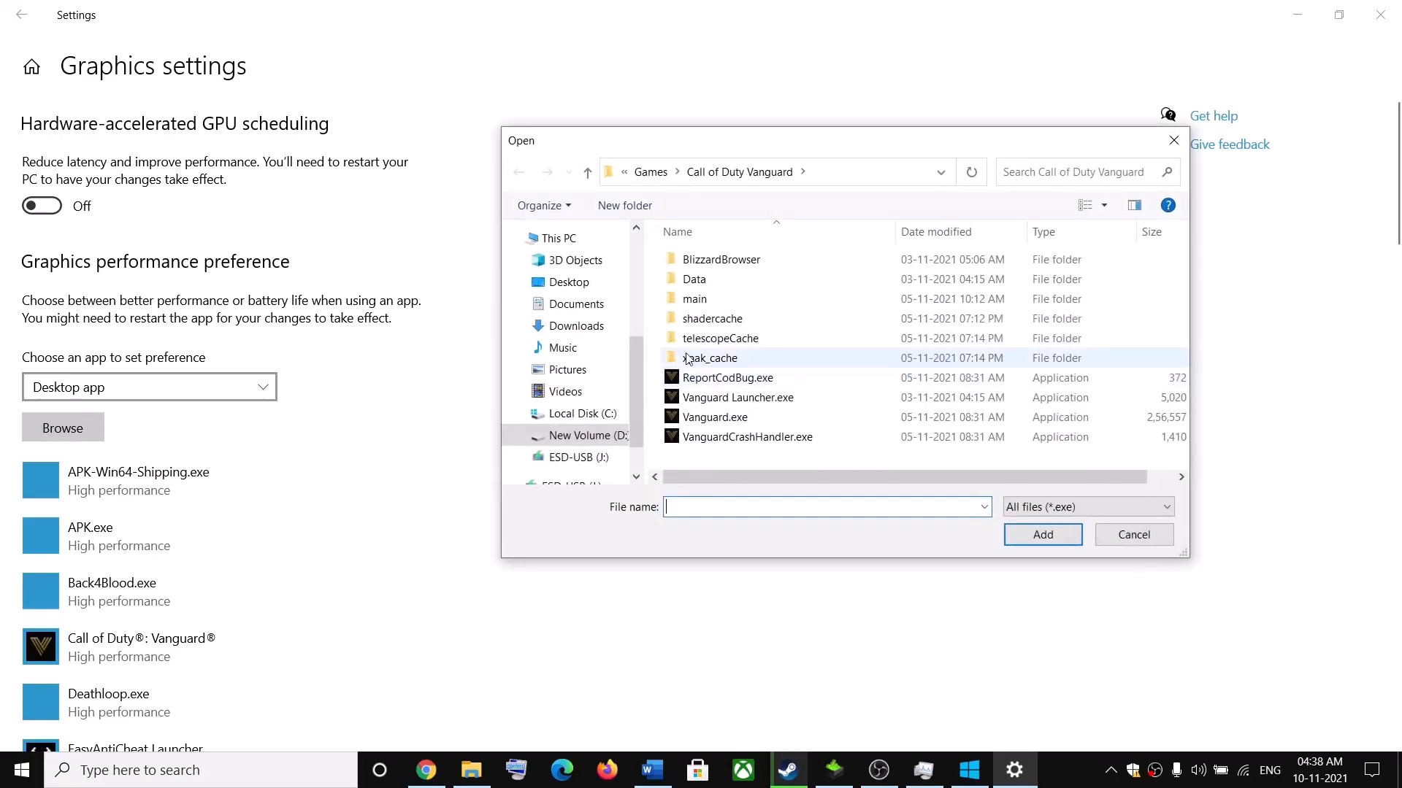
Add JWE2.exe from SteamLibrary\steamapps\common\Jurassic World Evolution 2 on the D: drive to the graphics preference list
click(580, 435)
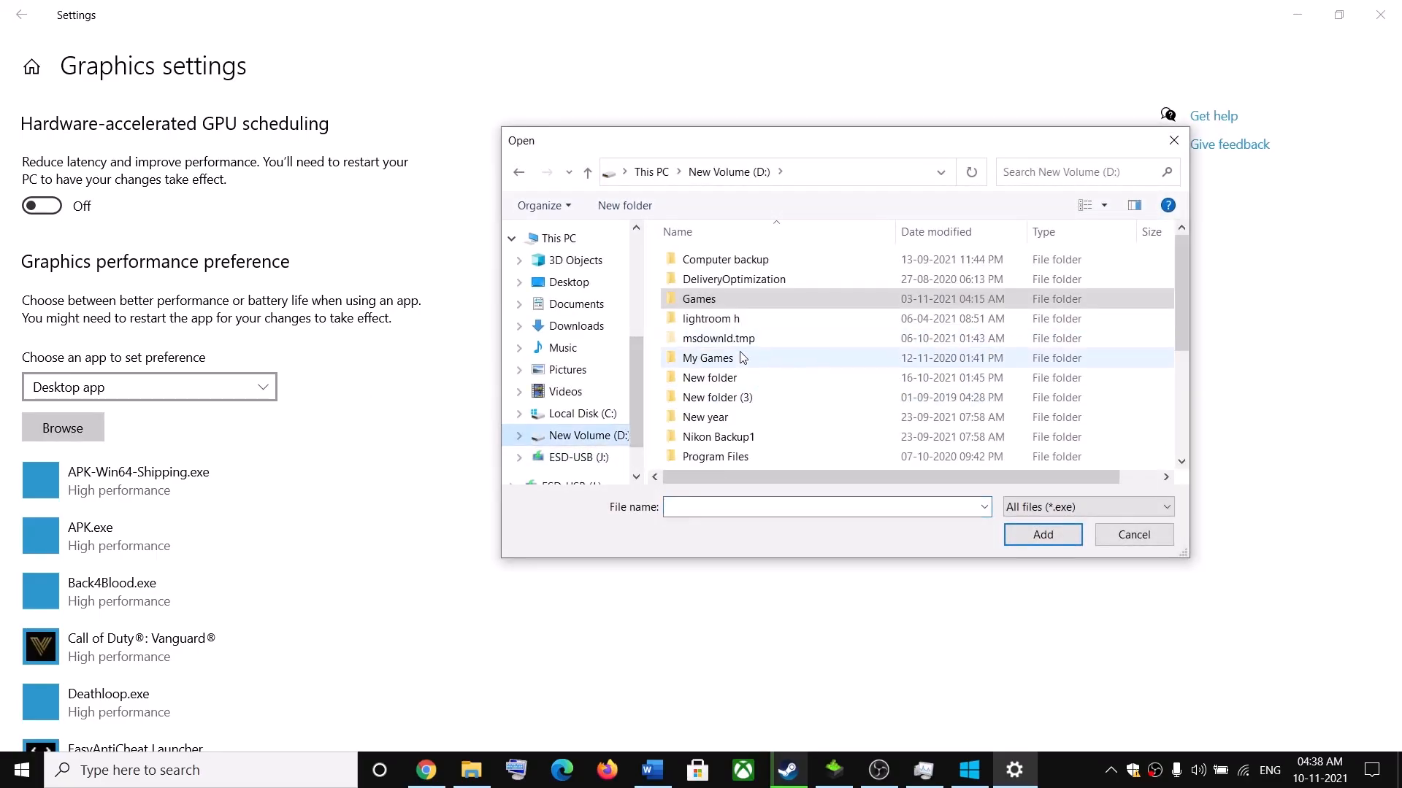
click(717, 304)
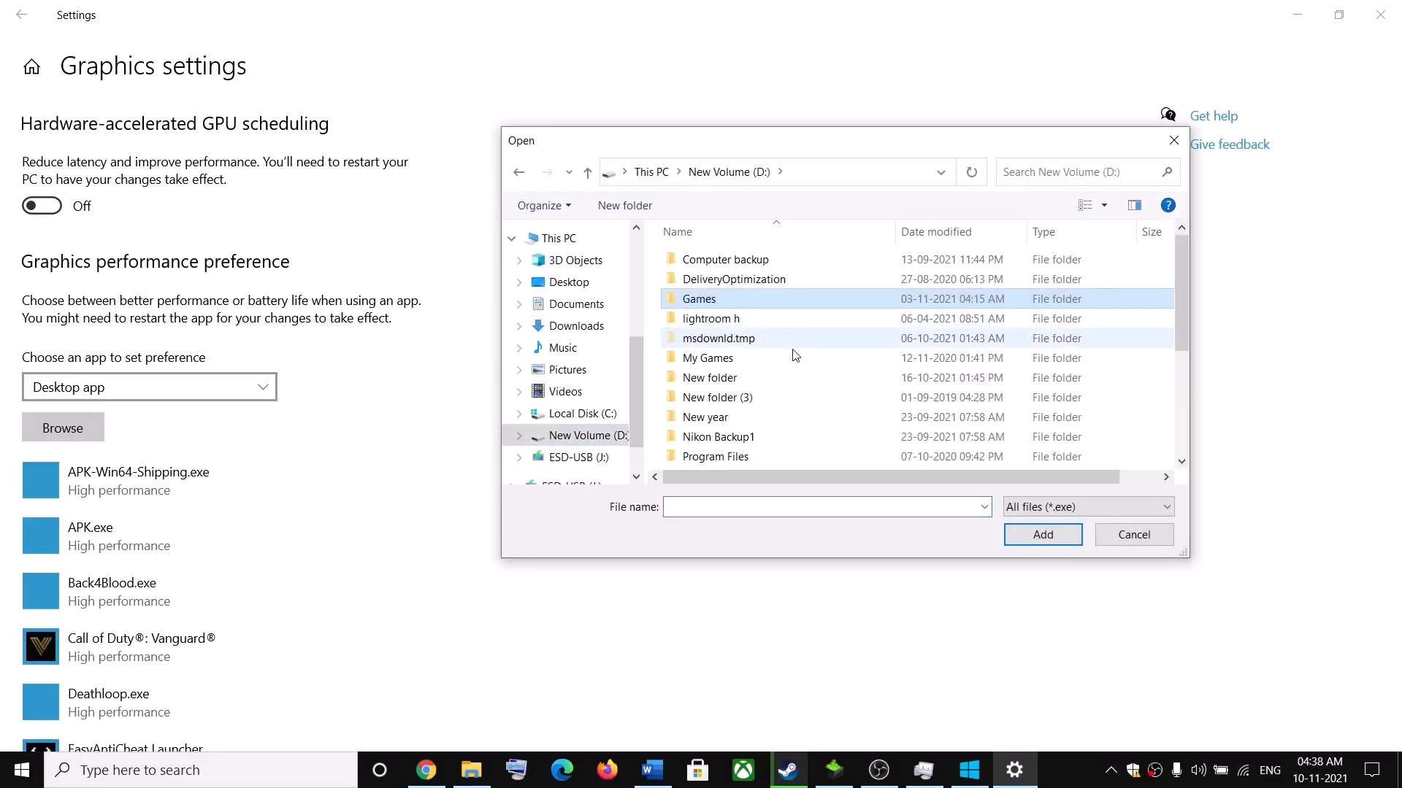
scroll(795, 355, down, 2)
double_click(767, 379)
click(739, 263)
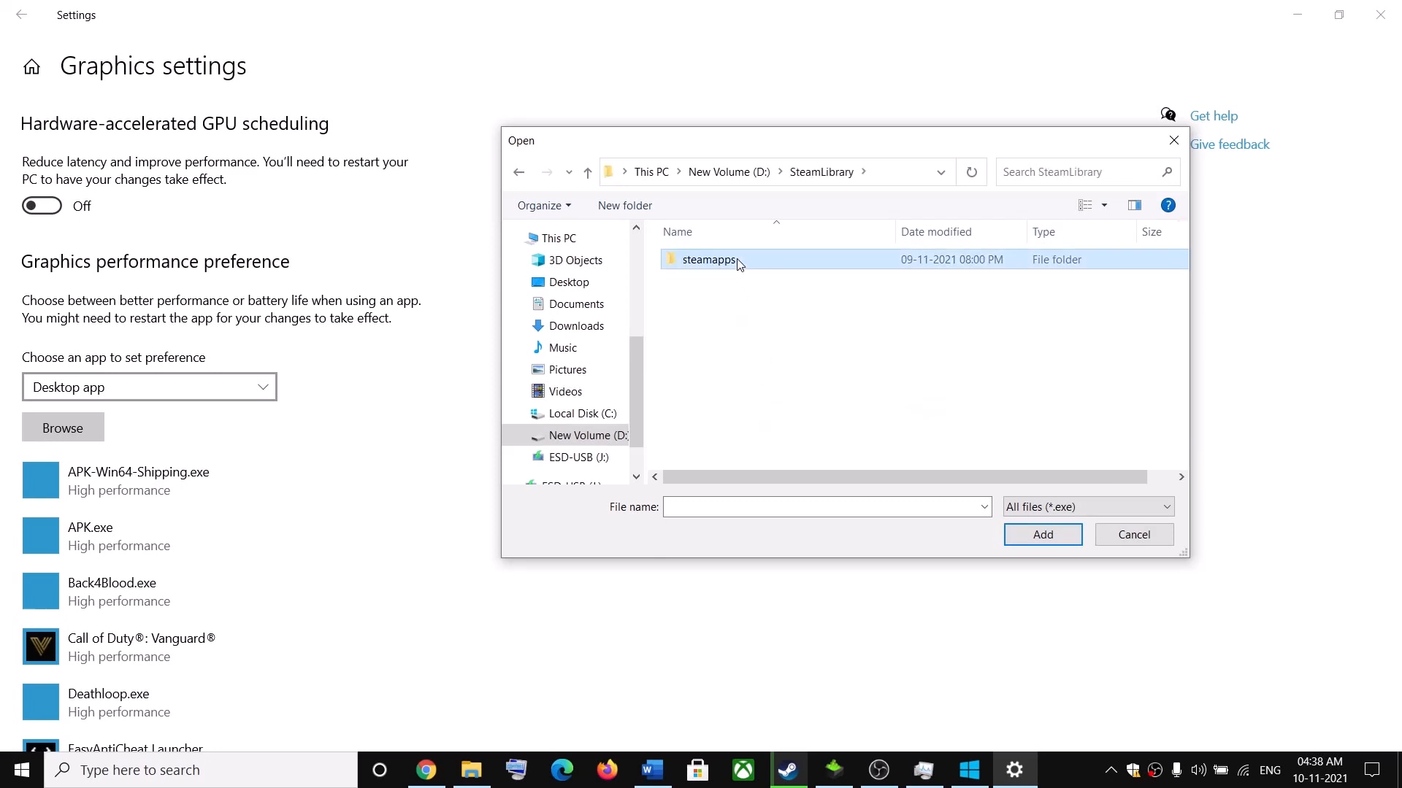
double_click(739, 263)
double_click(738, 261)
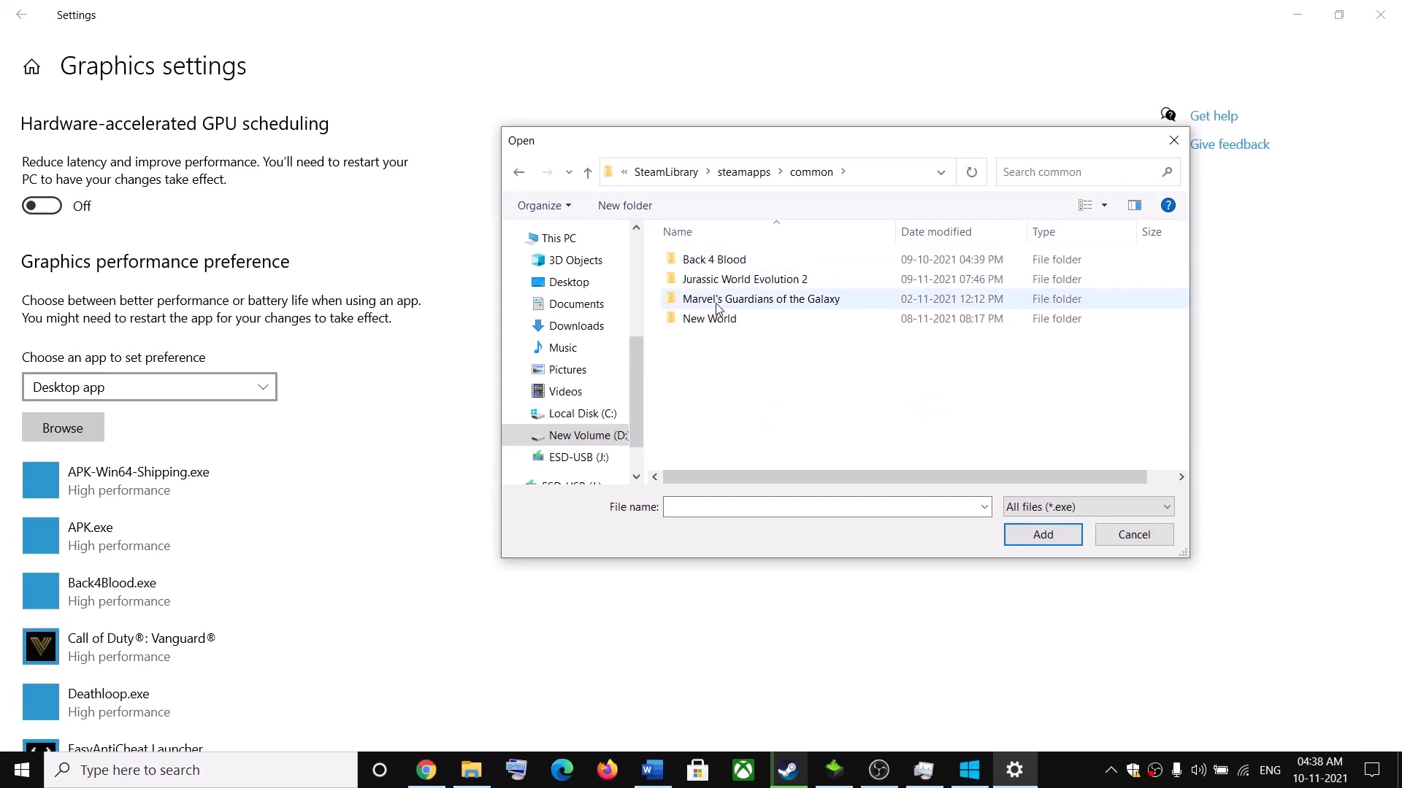
double_click(719, 280)
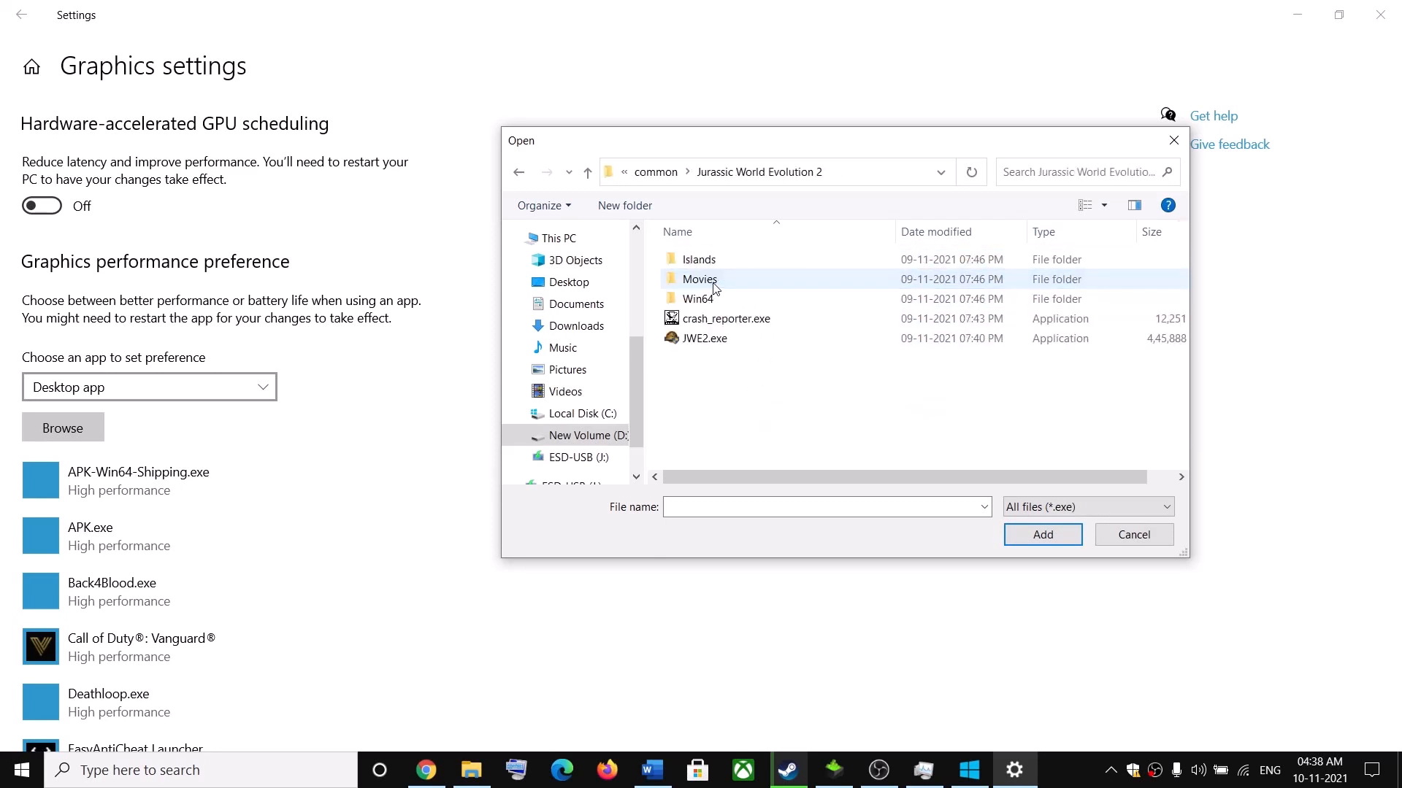
click(705, 340)
click(1062, 536)
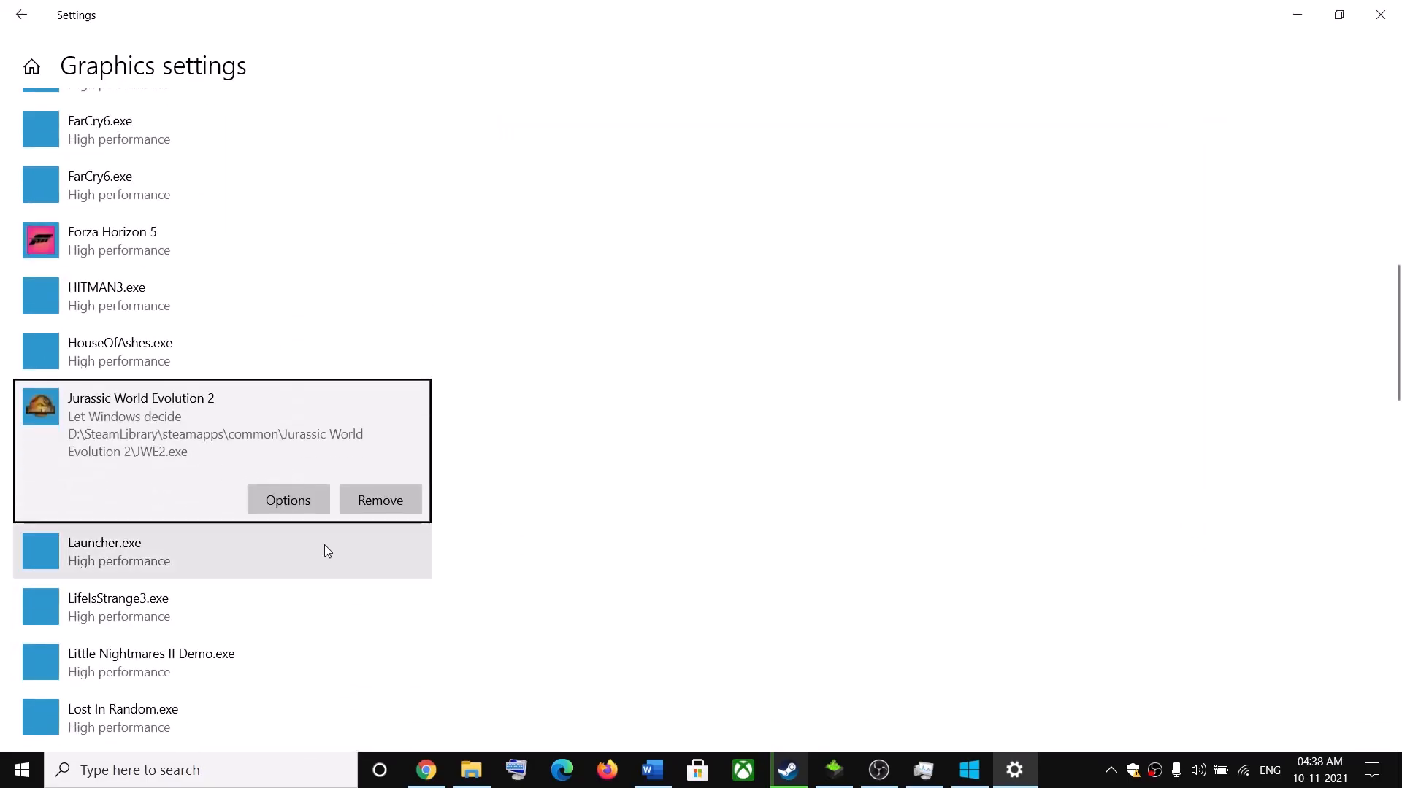
Set the graphics preference of Jurassic World Evolution 2 to High performance, save it, and close Settings
click(281, 510)
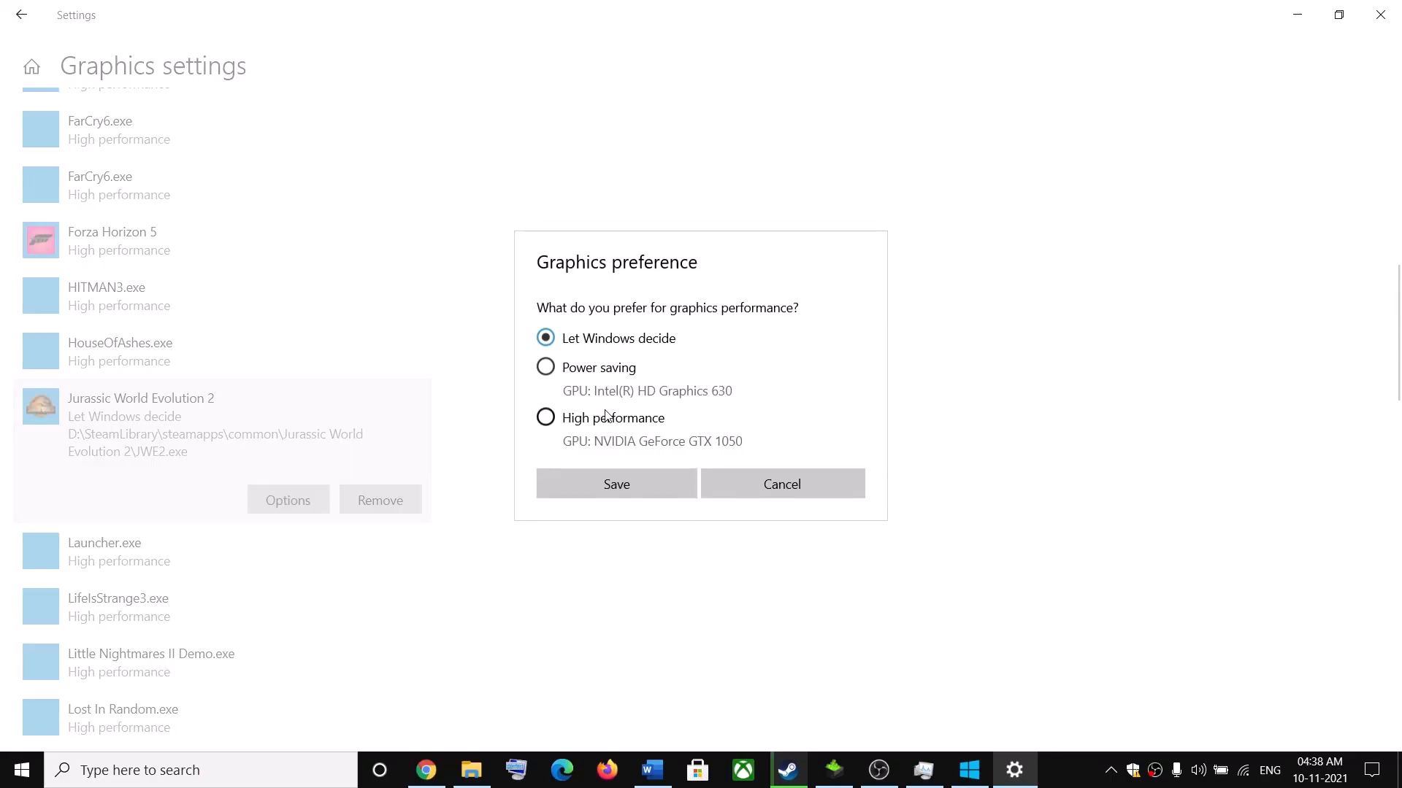
click(606, 416)
click(595, 486)
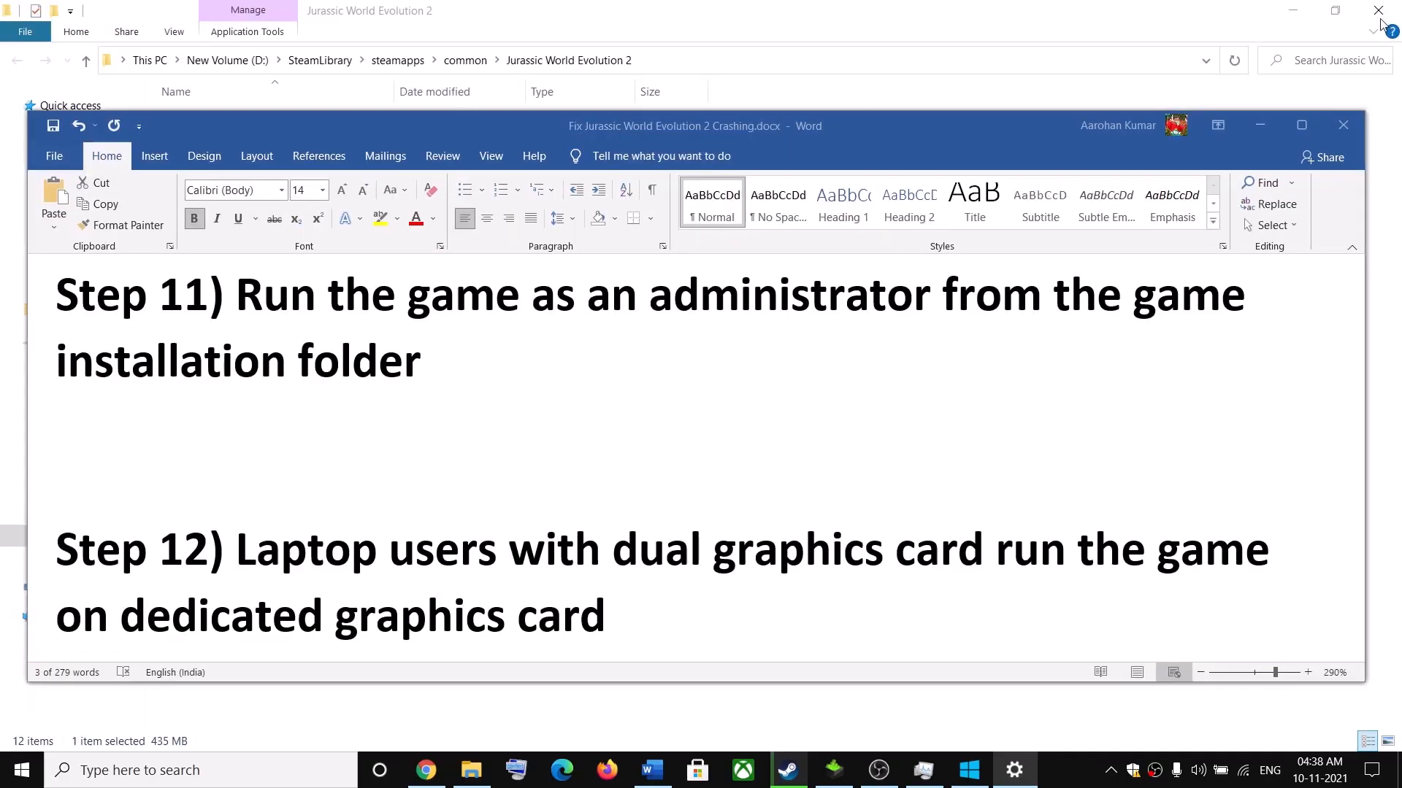
Highlight "dedicated graphics card" in Step 12 of the document, and the start of the Step 13 clean boot instruction
drag(120, 615, 604, 614)
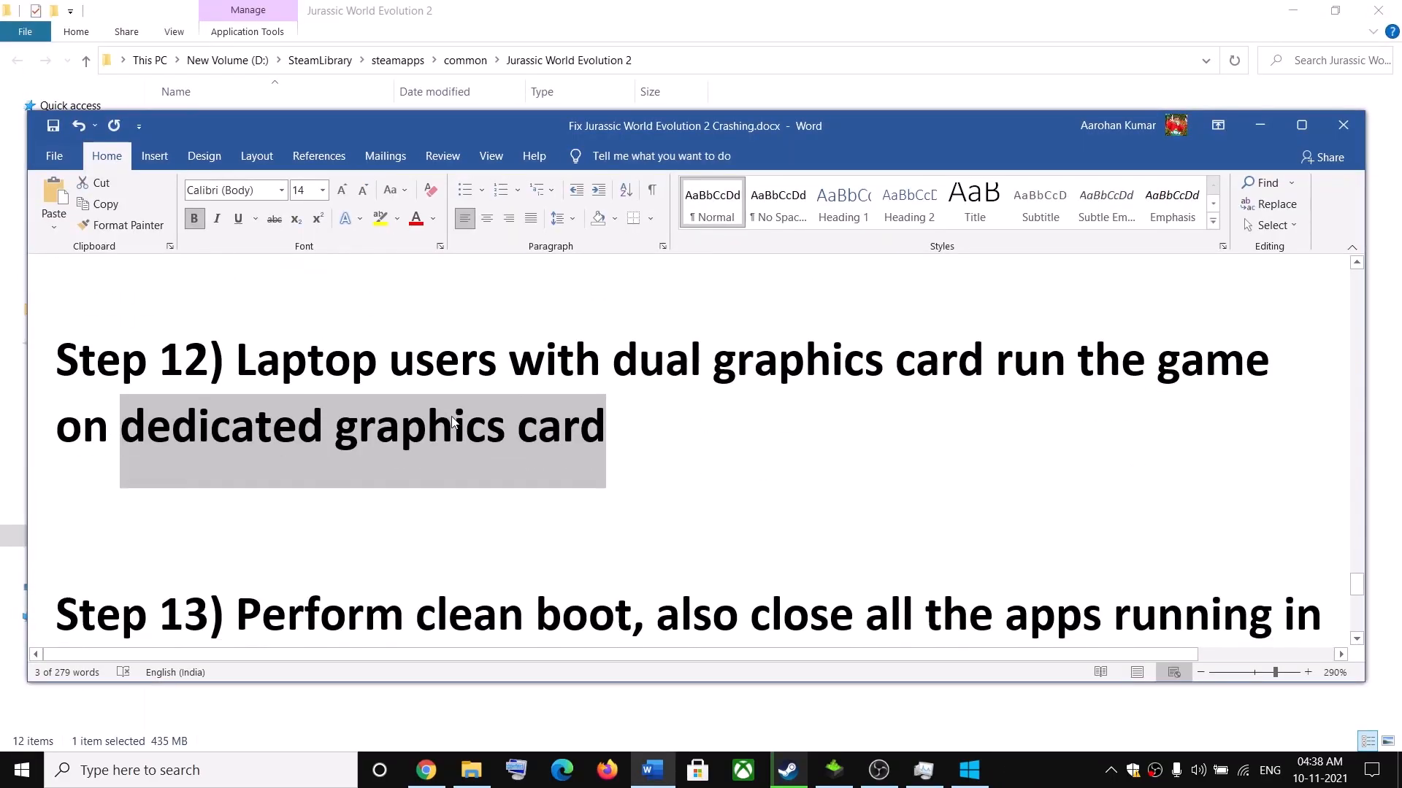
scroll(453, 422, down, 3)
drag(261, 423, 473, 425)
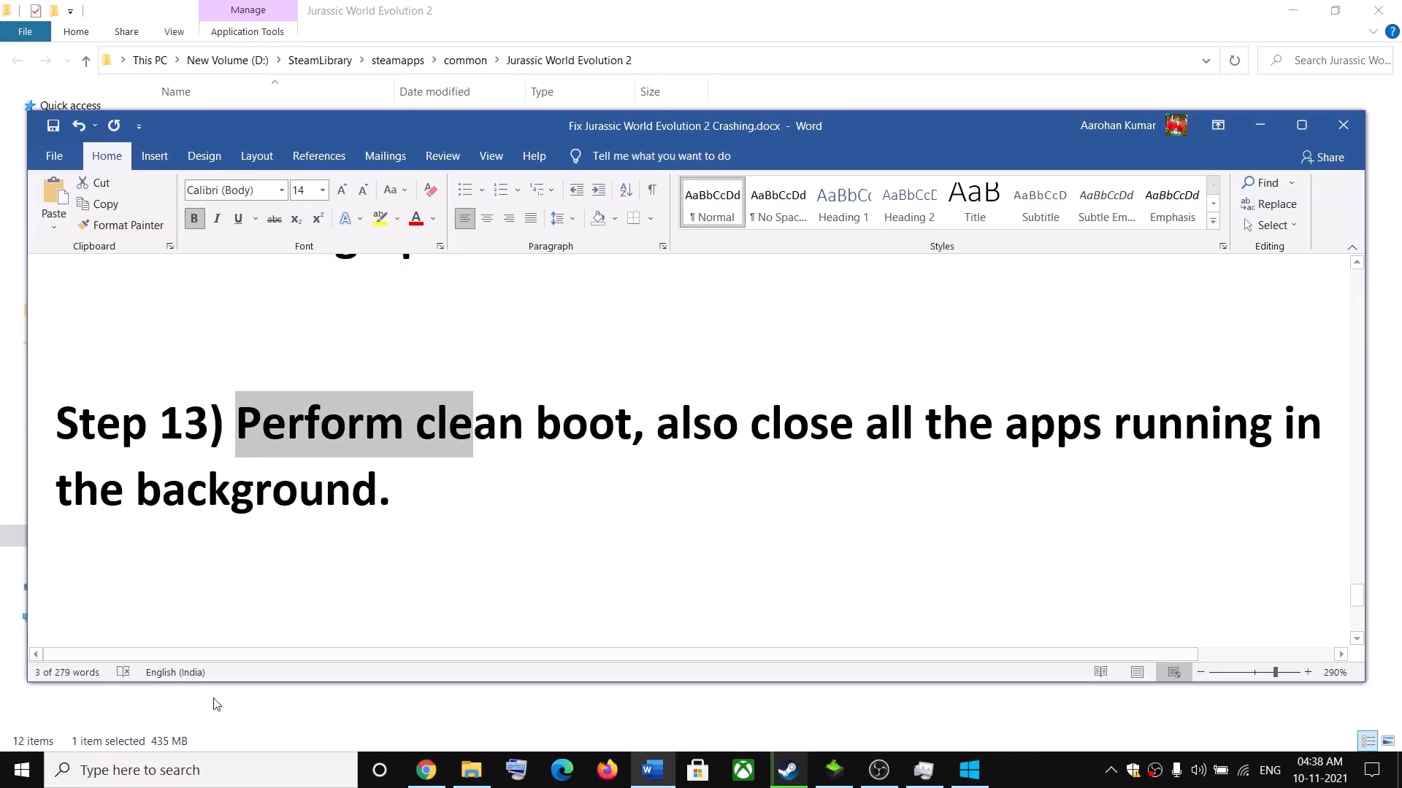
Open System Configuration, hide all Microsoft services in the services list, and confirm the dialog
click(170, 770)
text(syst)
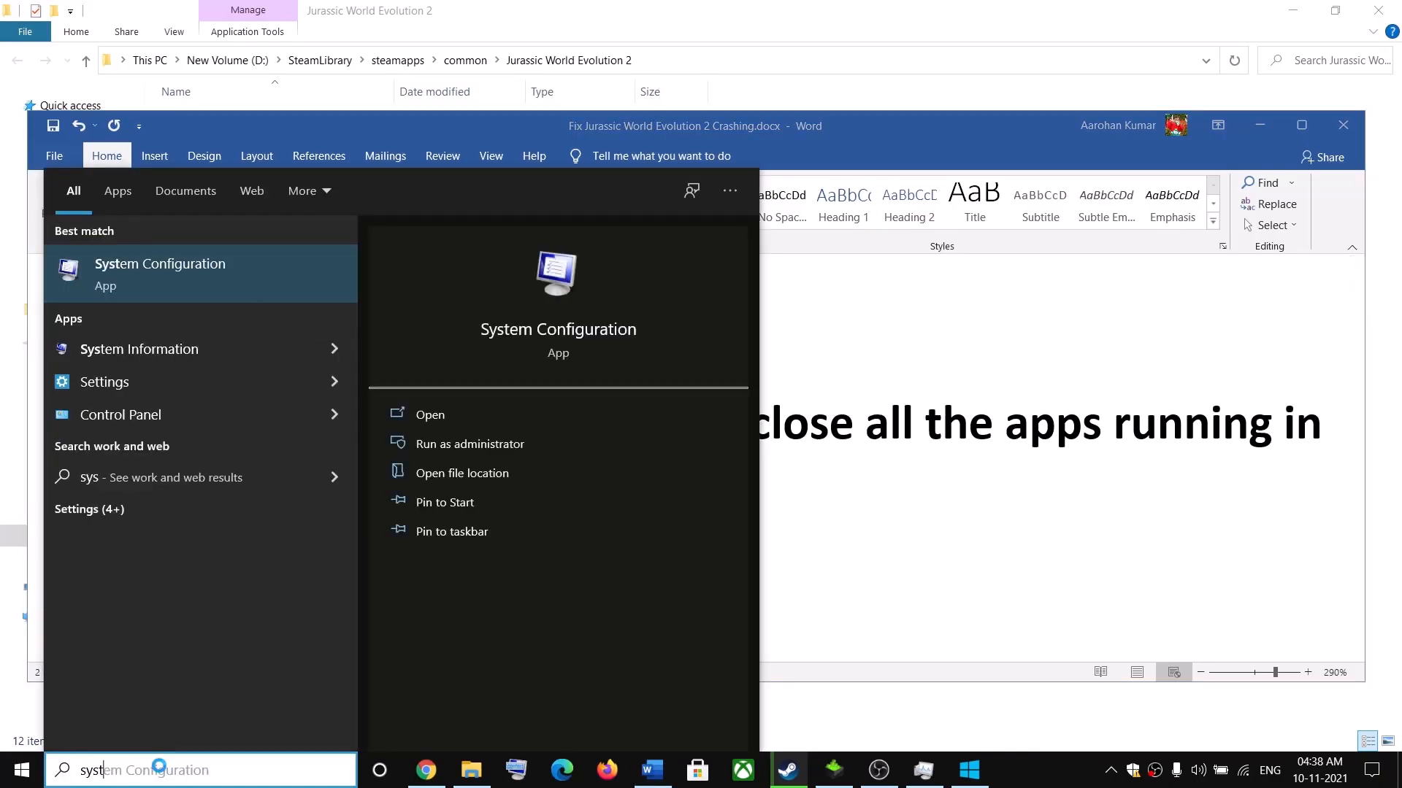
text(em)
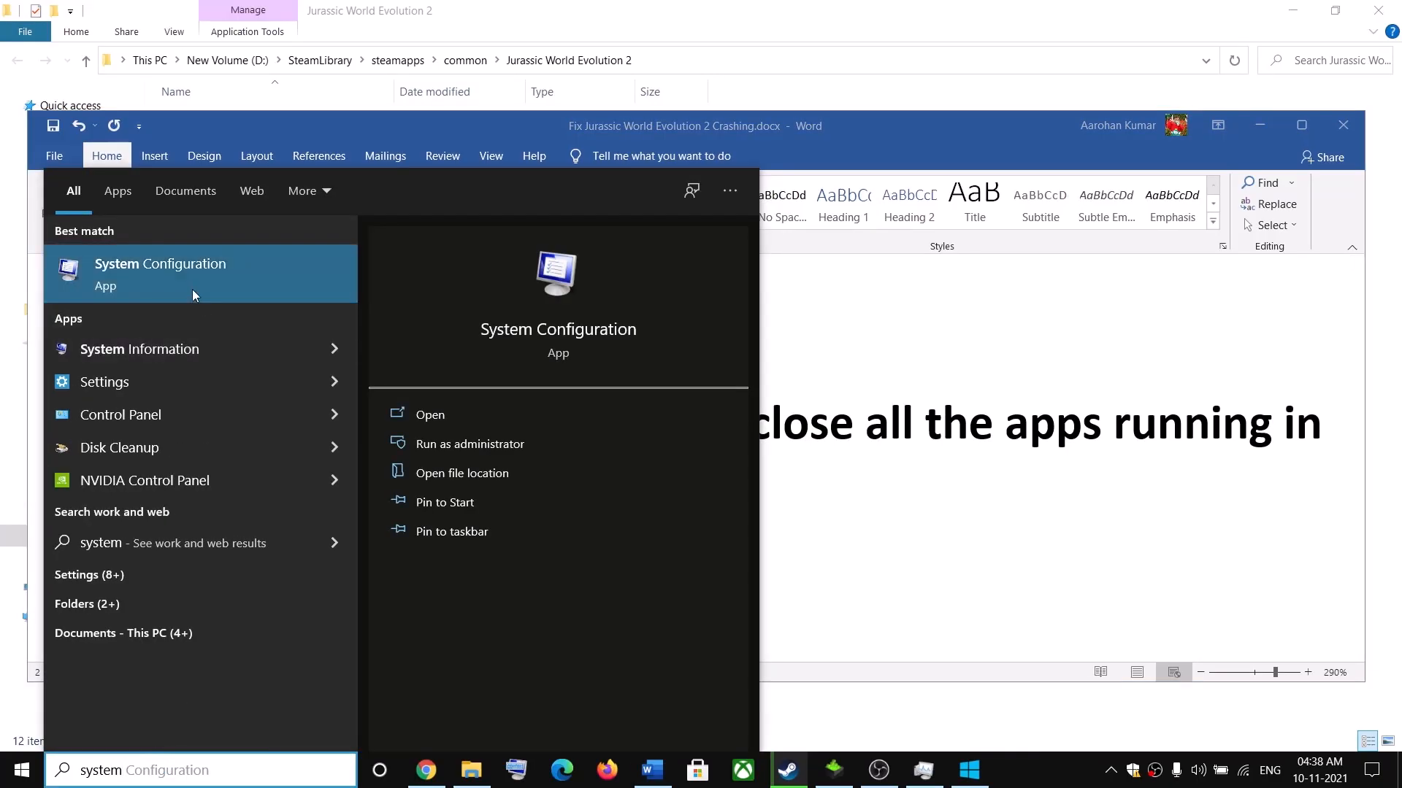
click(206, 276)
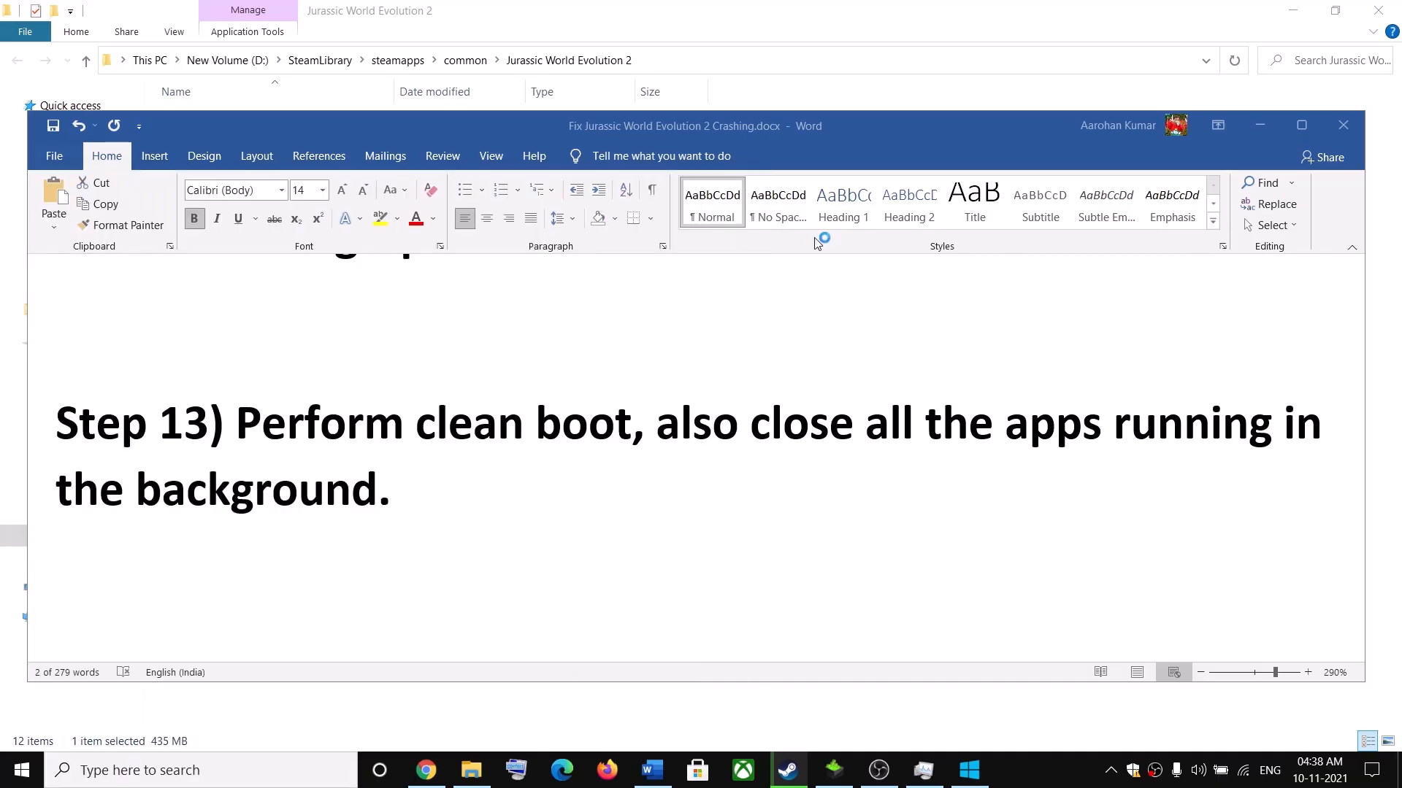
click(569, 244)
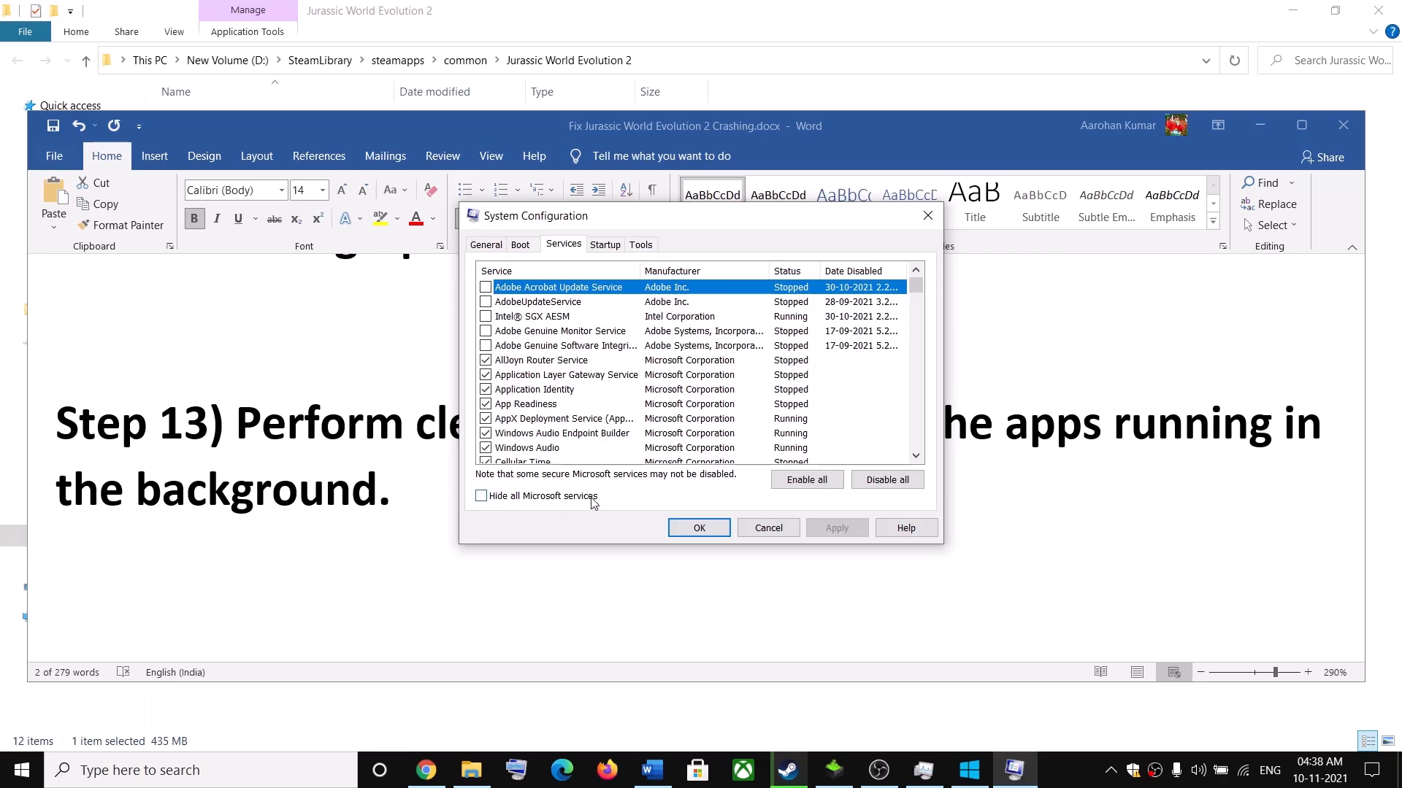
click(481, 497)
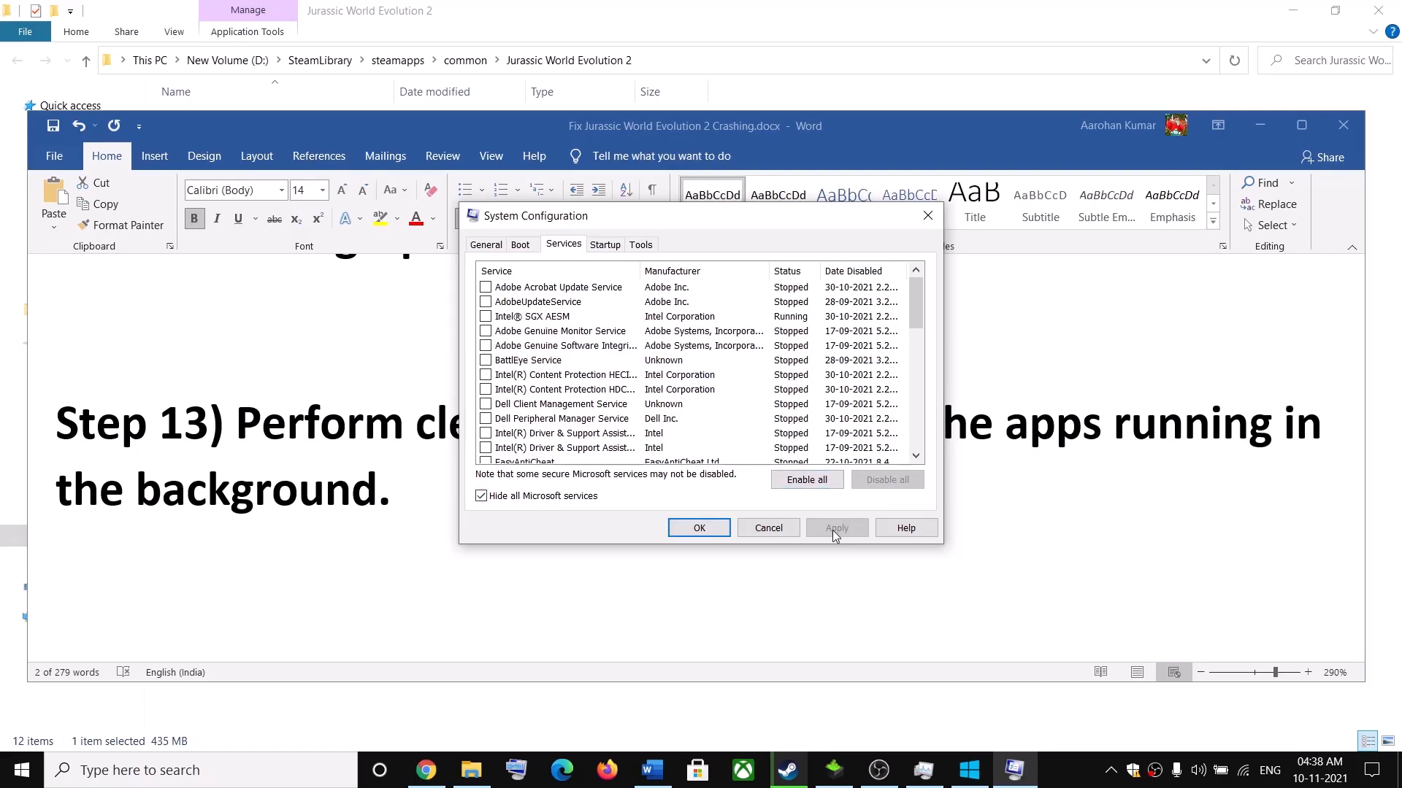
click(699, 528)
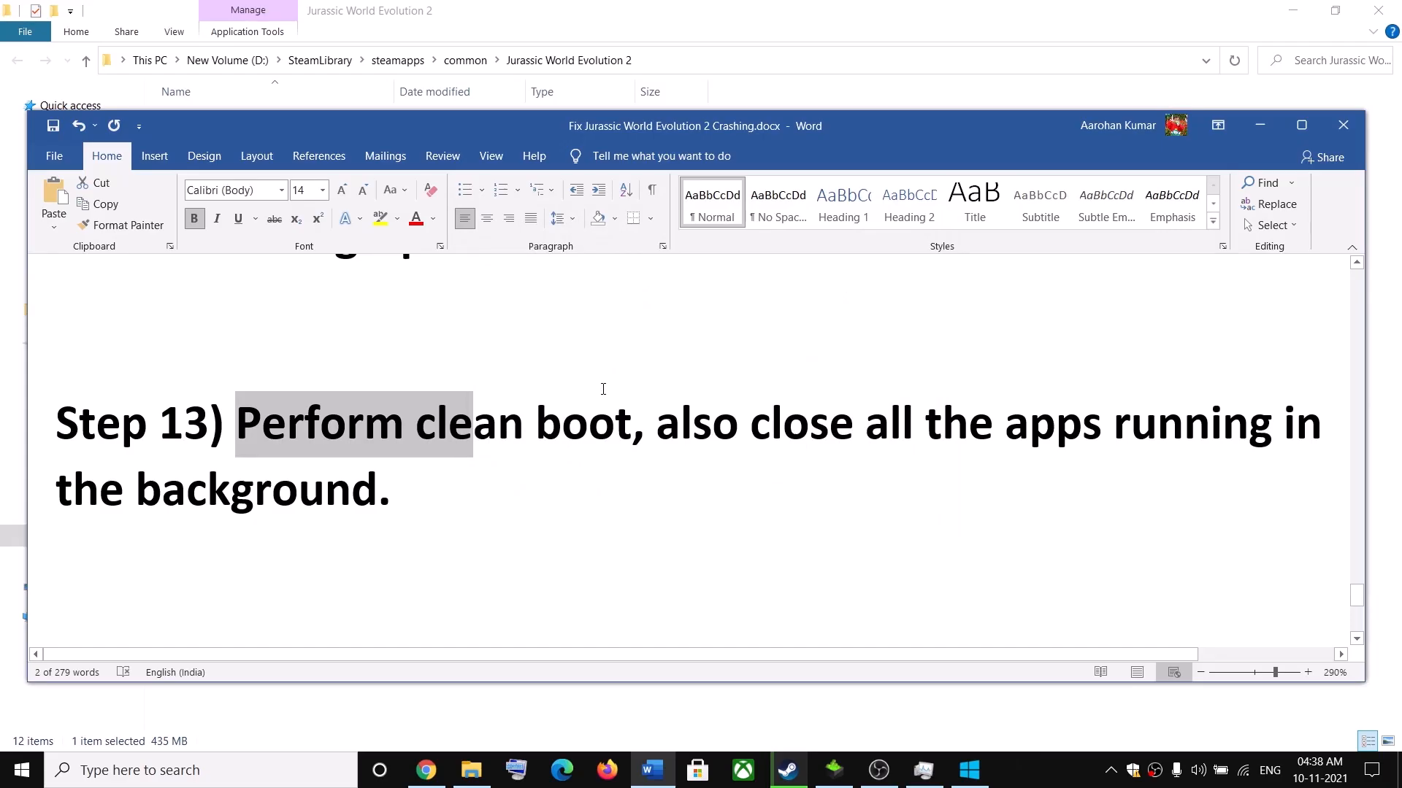
Highlight "close all the apps running in the background" in the Step 13 instruction
drag(740, 422, 401, 484)
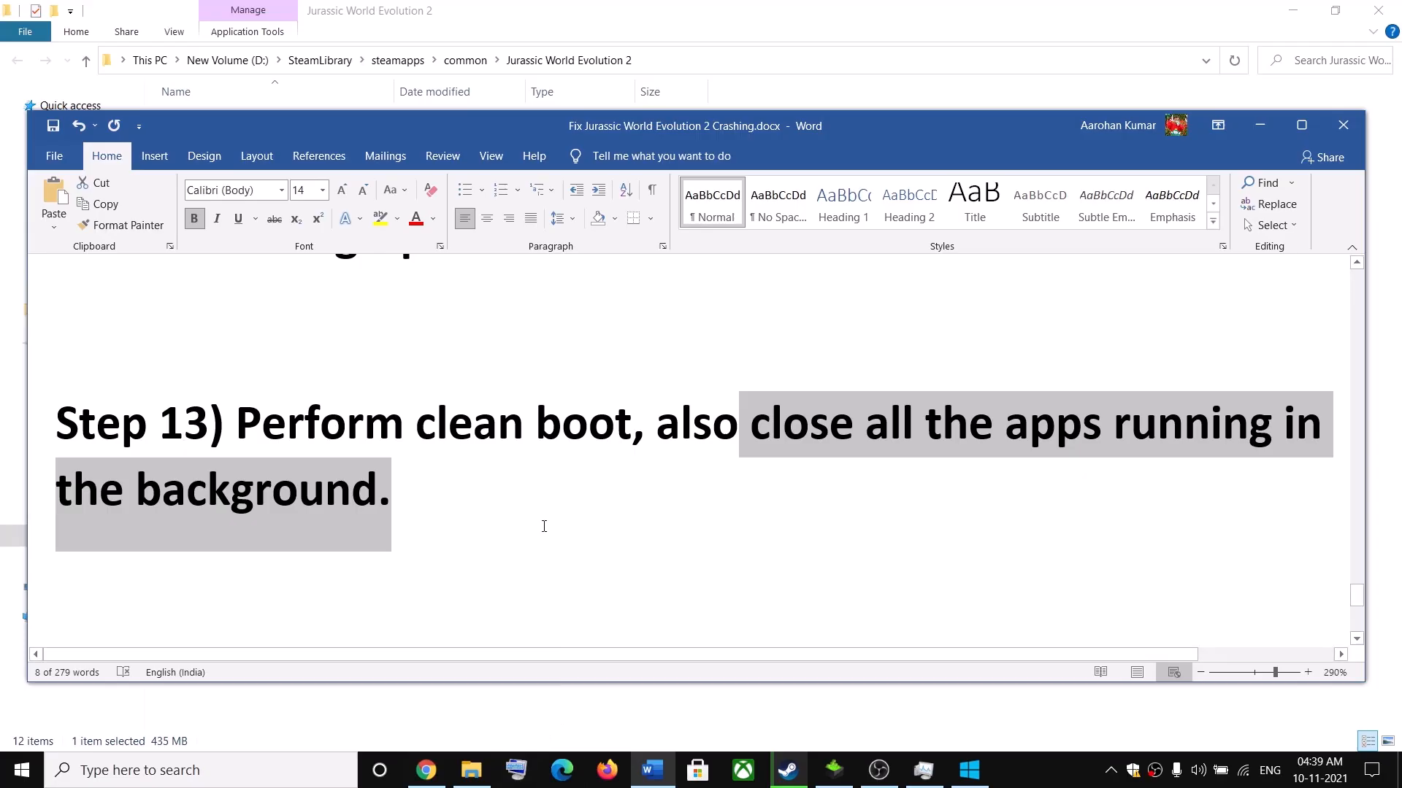
Go to Step 14 of the document, launch Jurassic World Evolution 2 from Steam, and open the game's display settings
scroll(546, 513, down, 2)
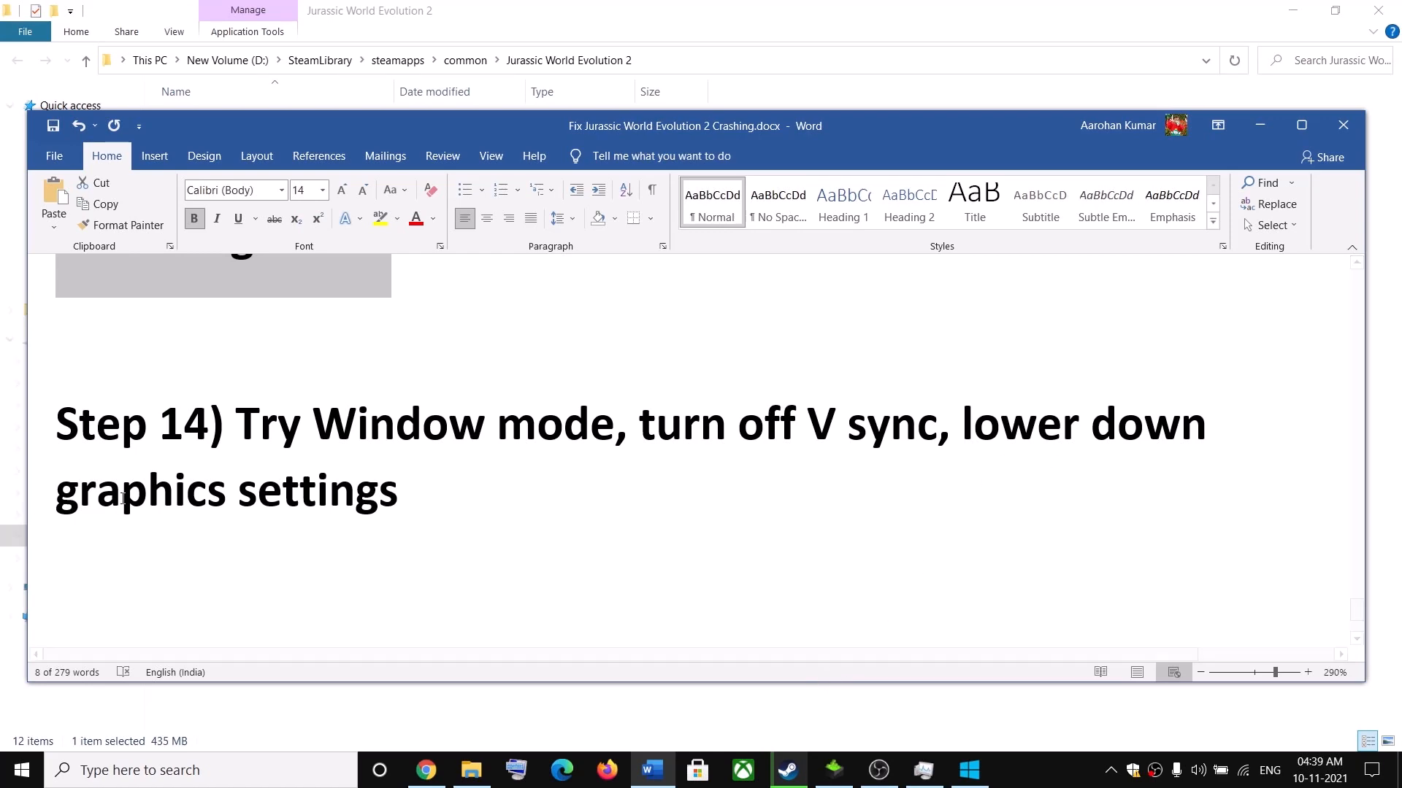
click(788, 770)
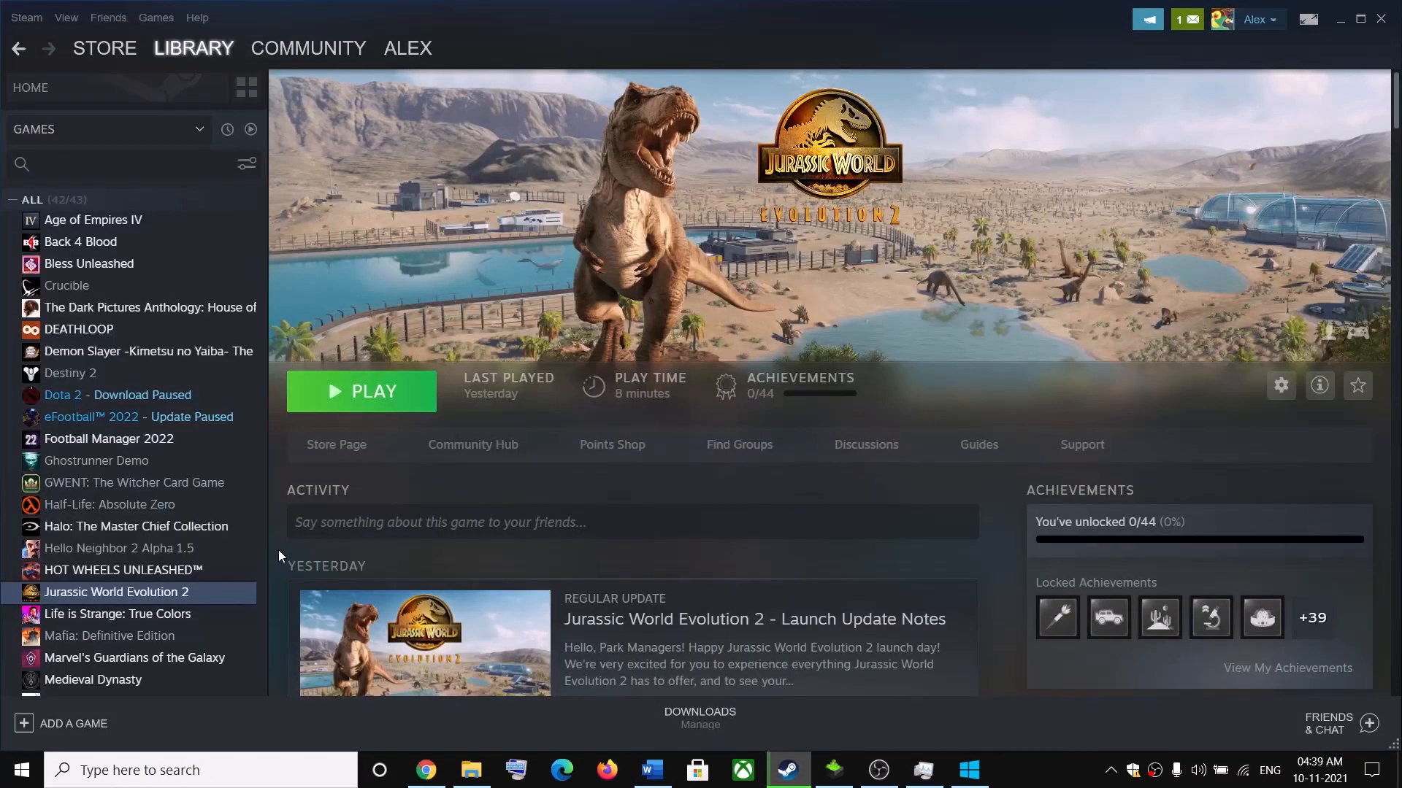
click(385, 391)
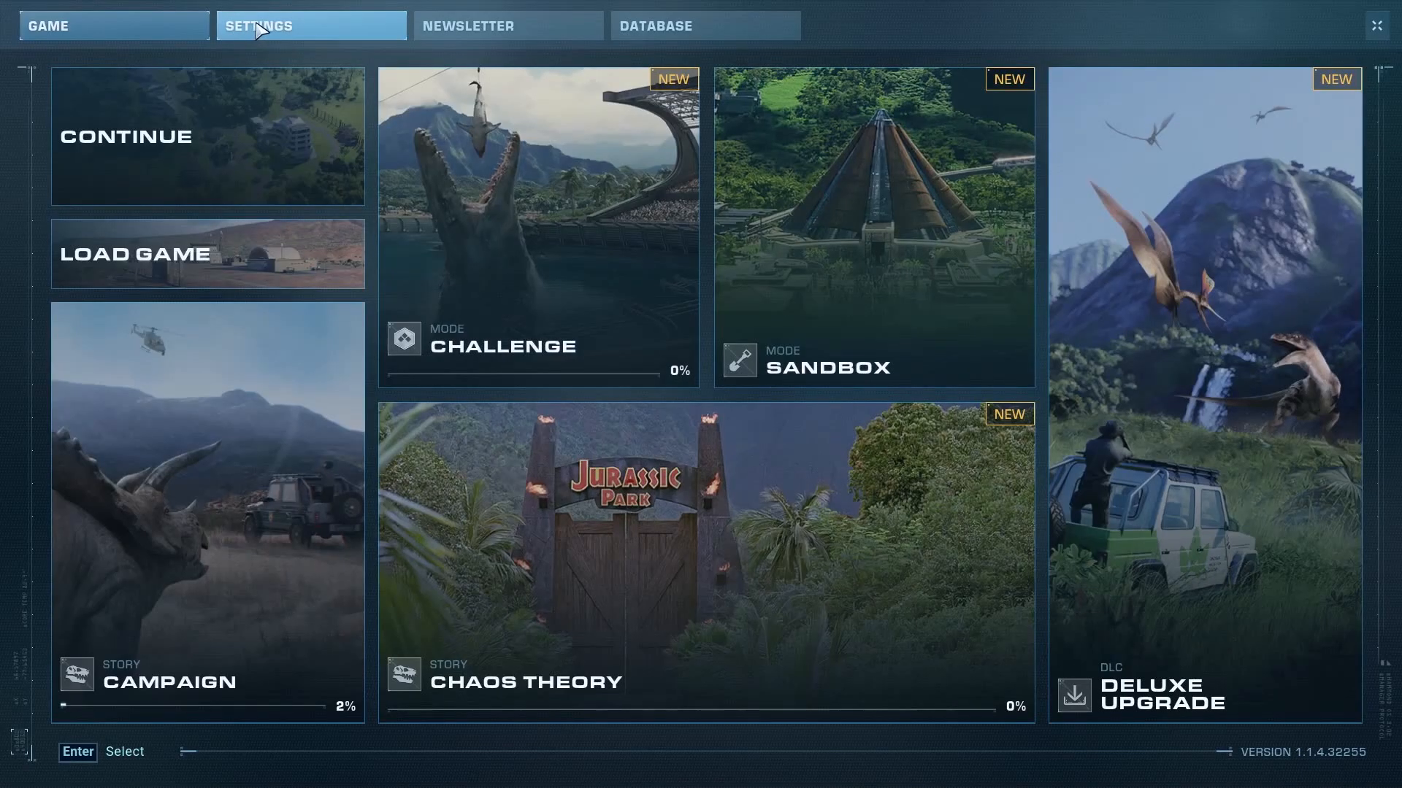
click(258, 28)
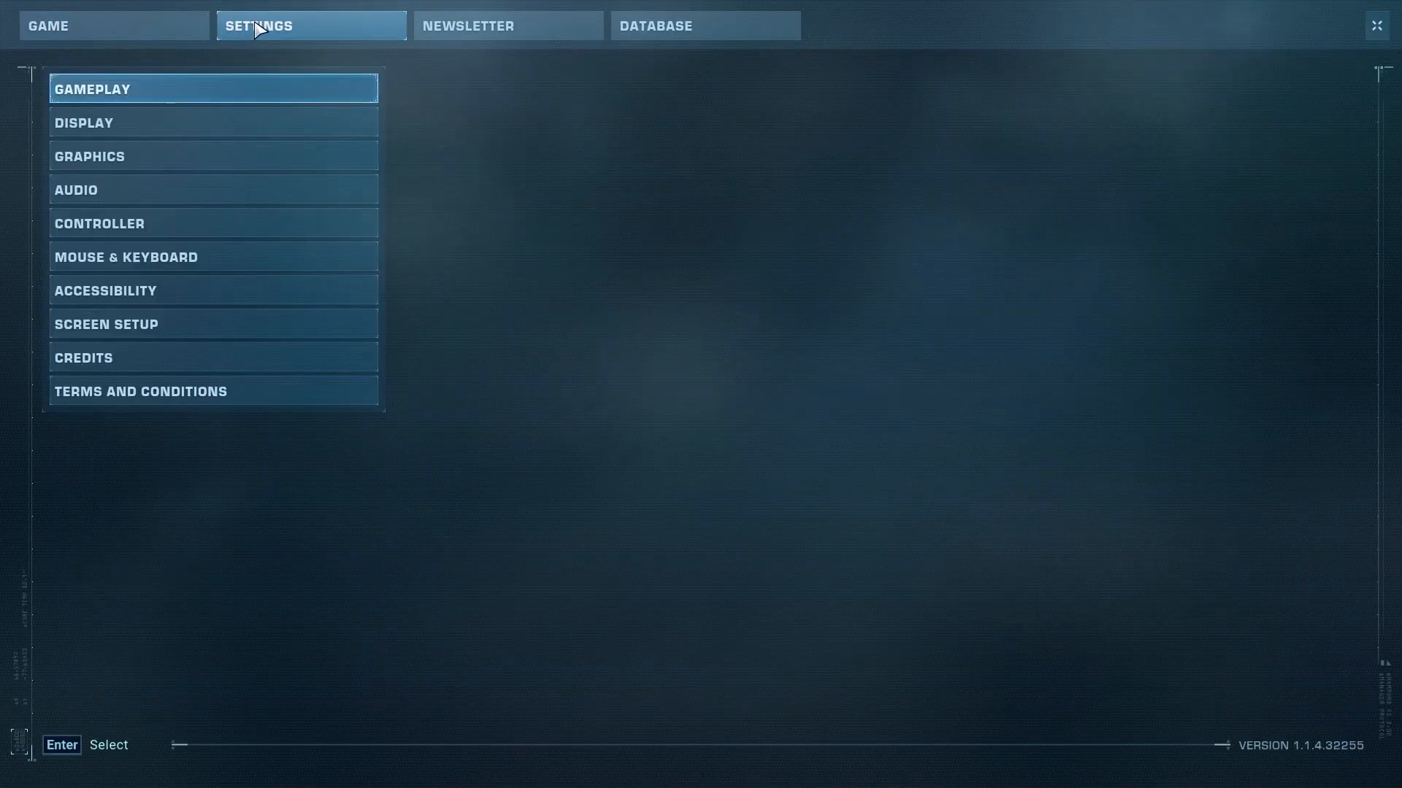
click(102, 122)
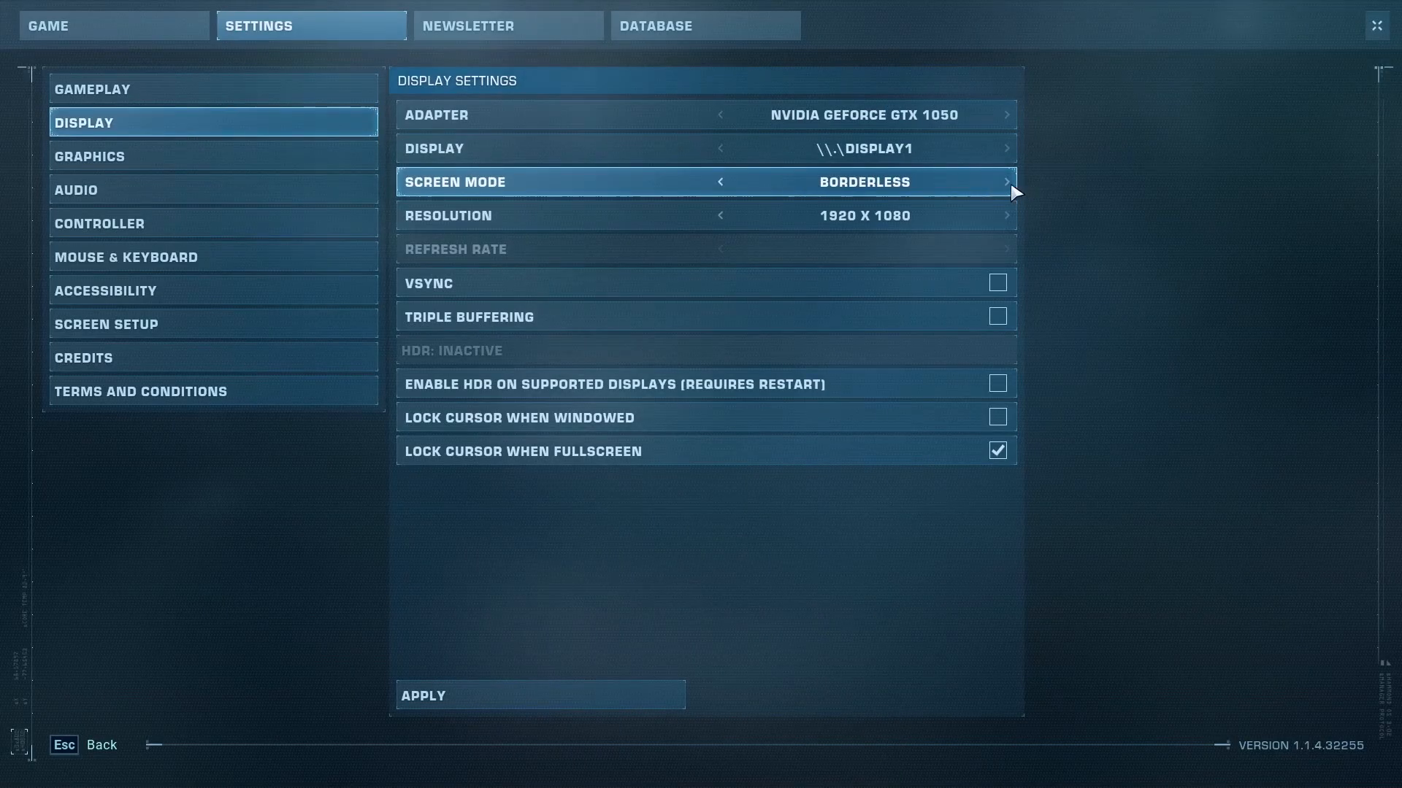
Try the Windowed and Fullscreen screen modes, and try fullscreen resolutions of 1600 x 900 and 1400 x 1050
click(723, 182)
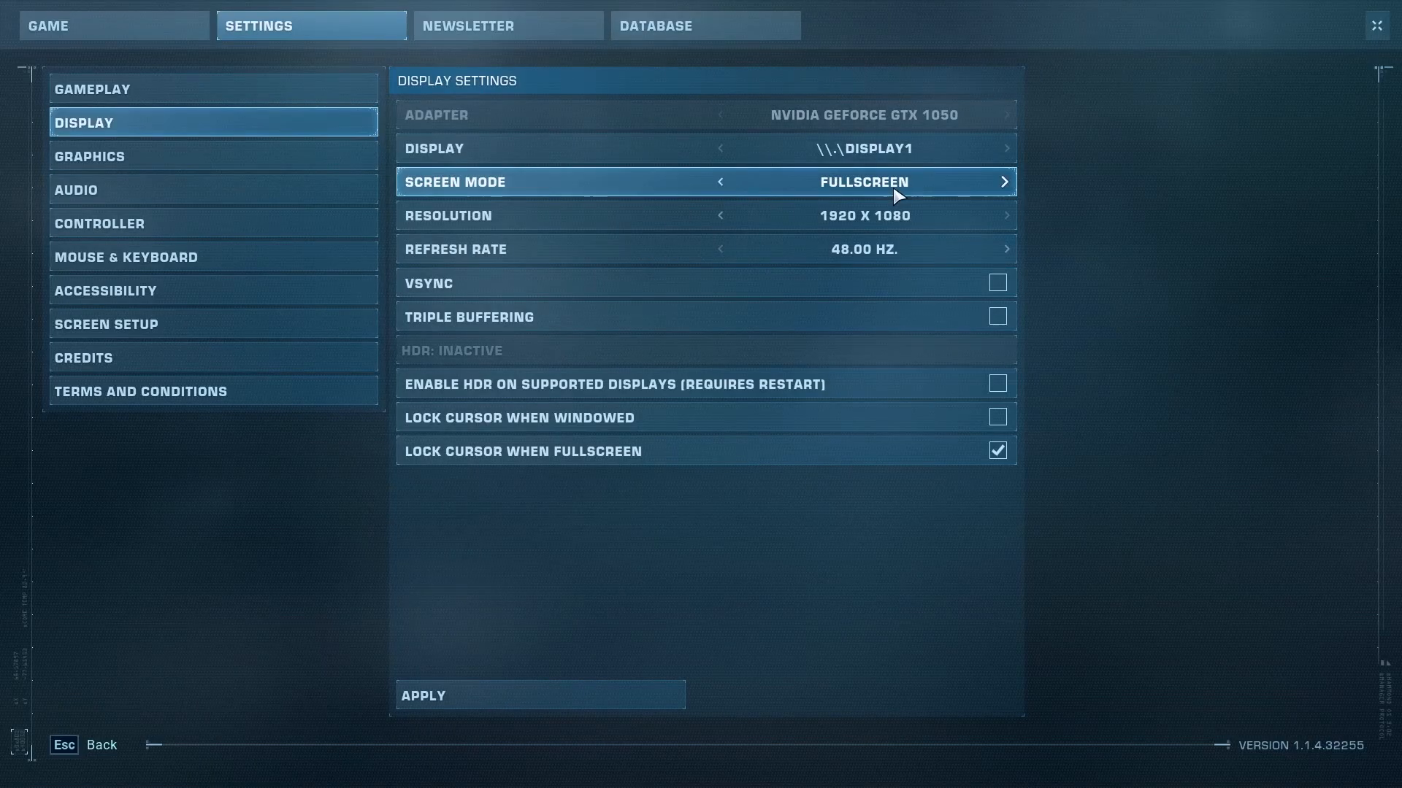
click(725, 184)
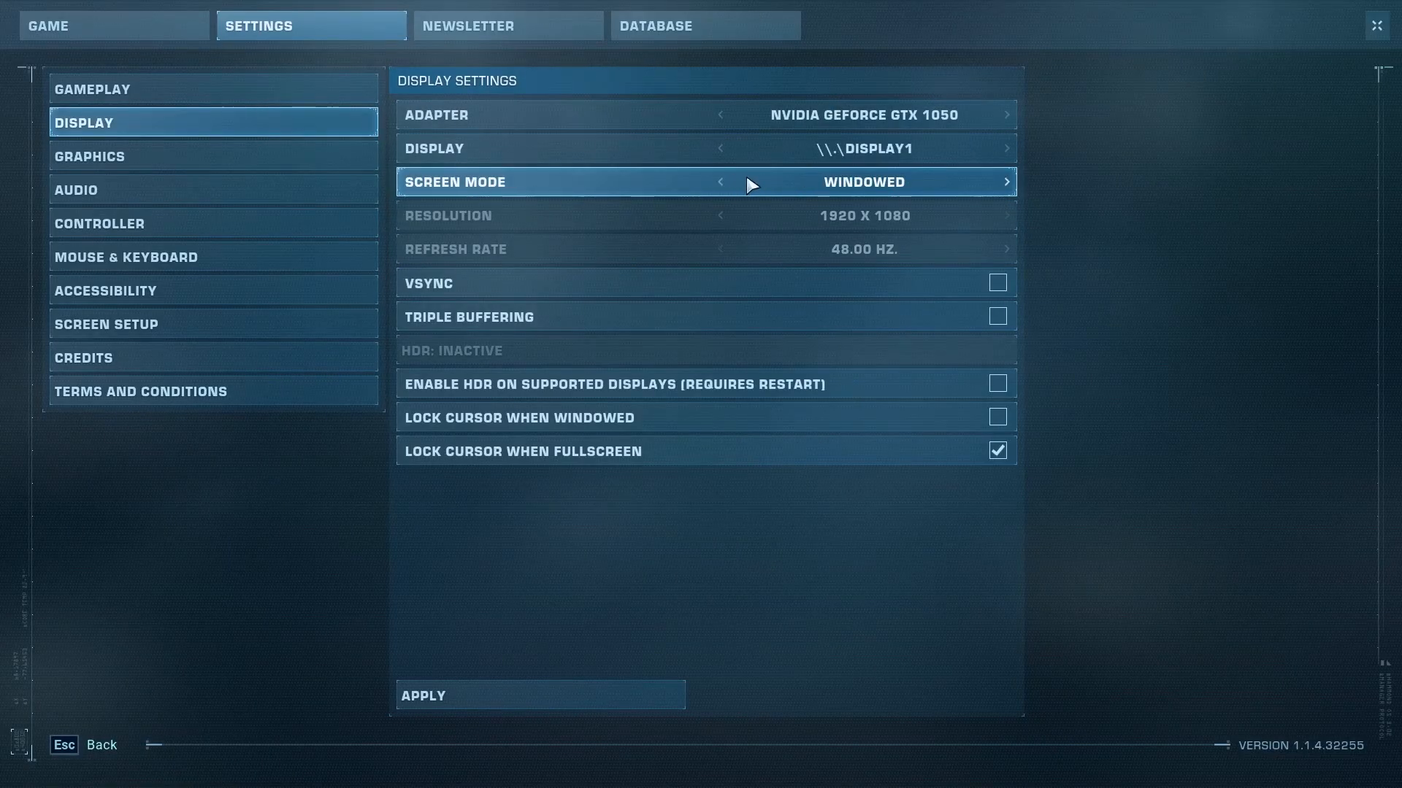
click(1005, 188)
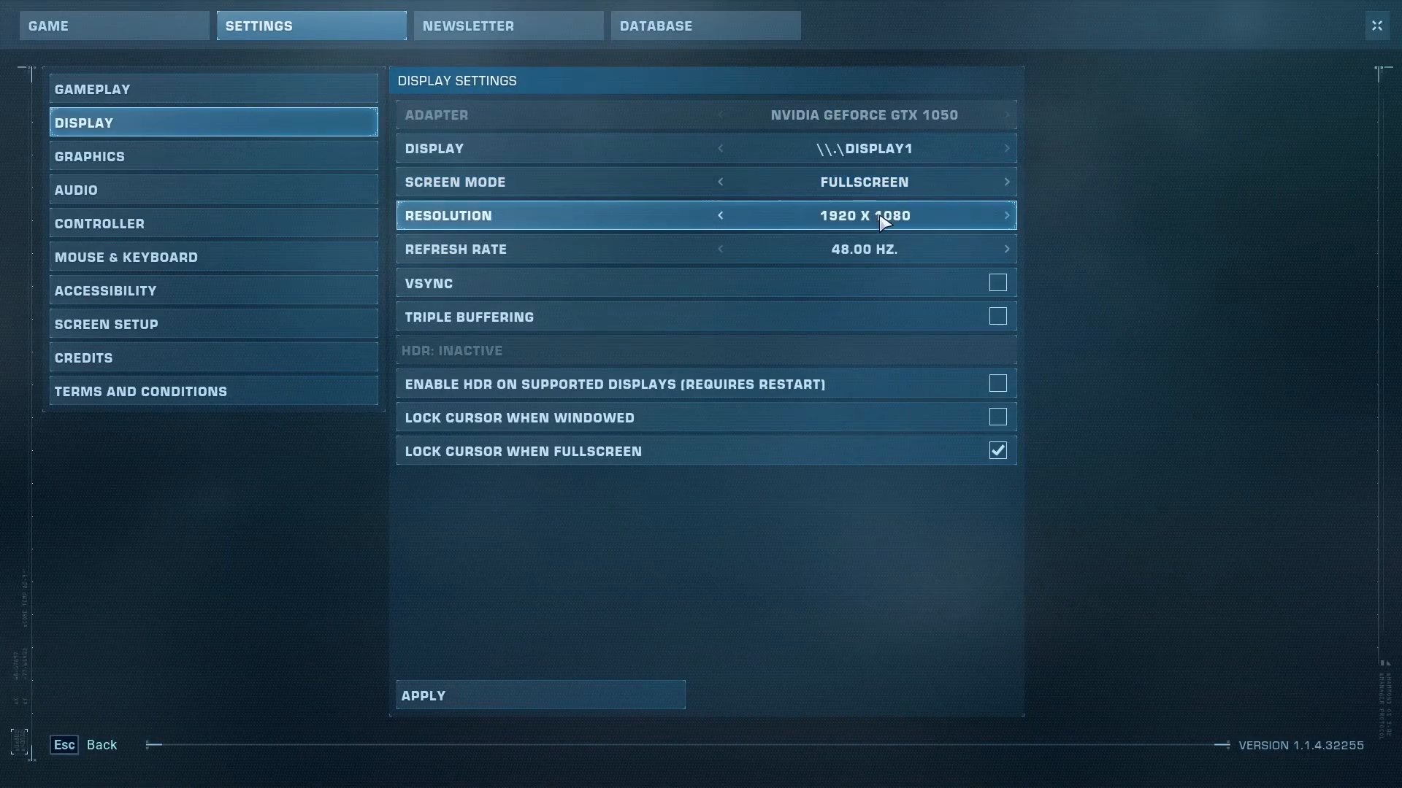
click(723, 217)
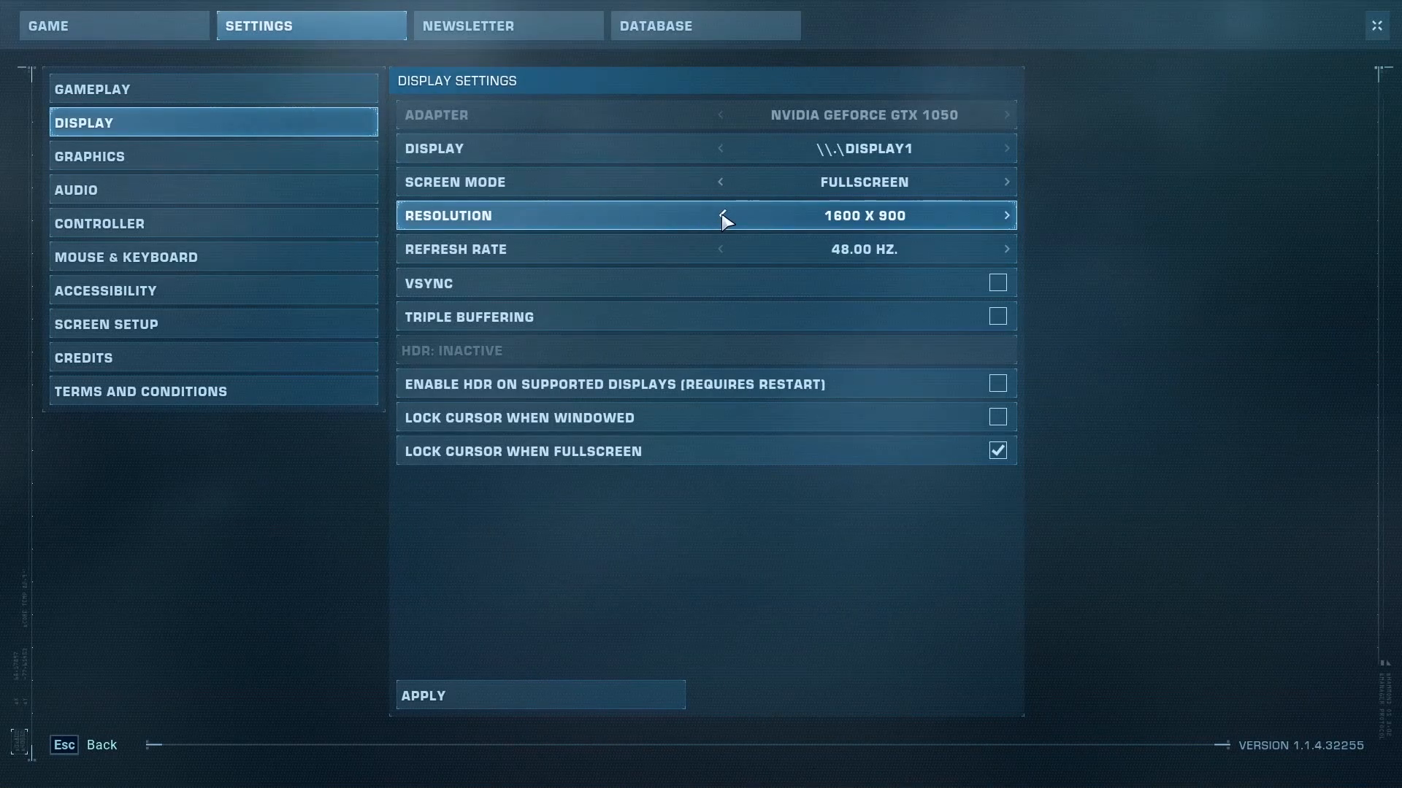
click(722, 217)
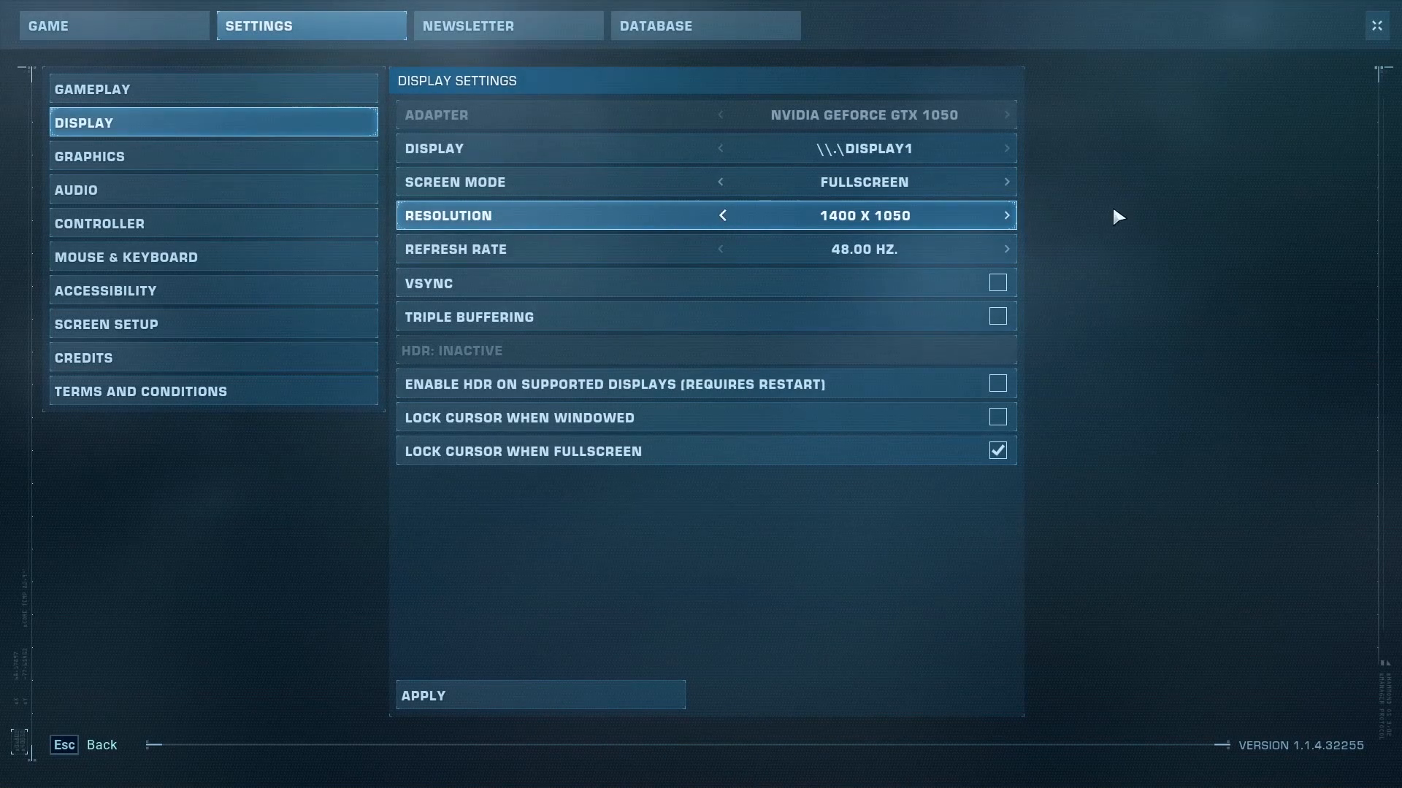
click(1006, 217)
click(1006, 217)
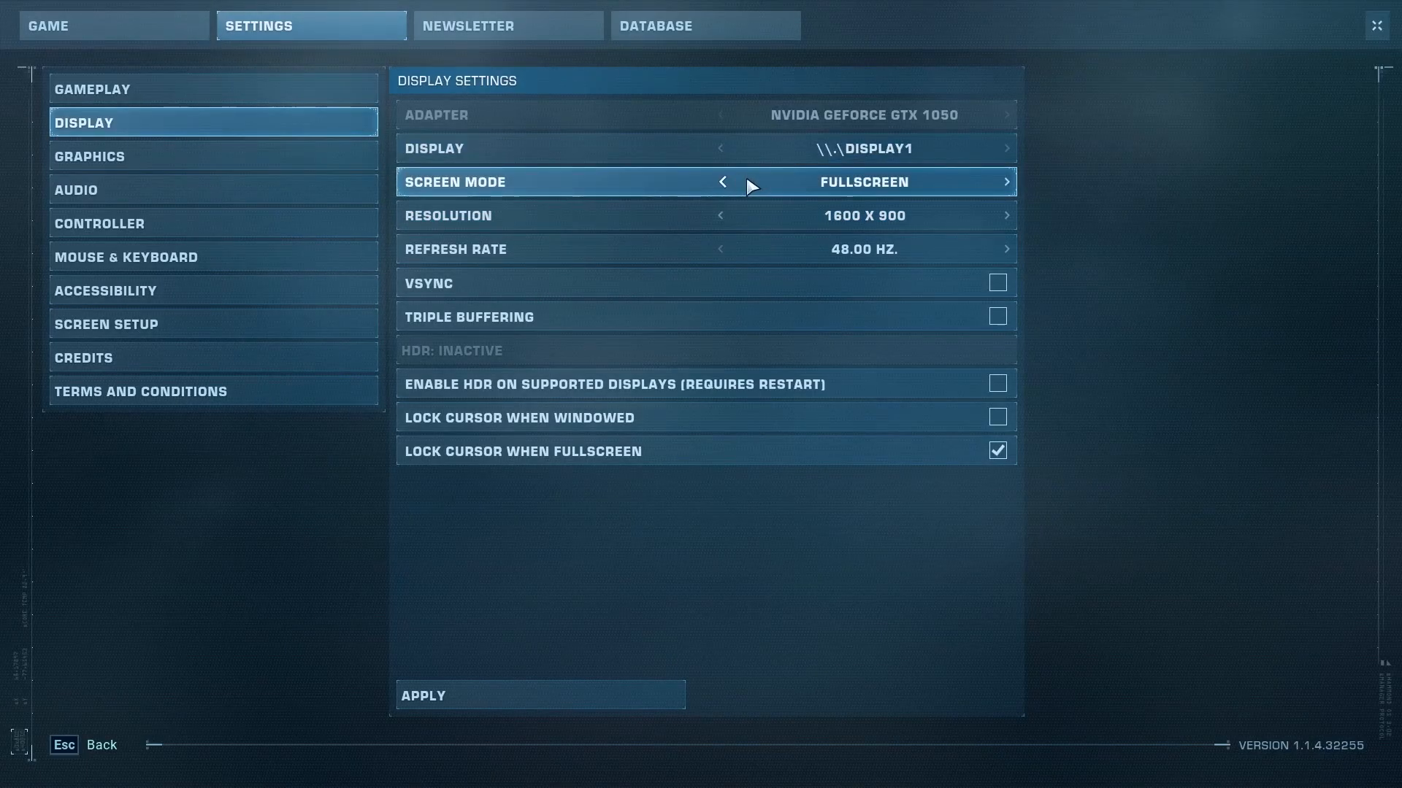
Set the game's screen mode to Windowed and leave VSync turned off
click(1007, 183)
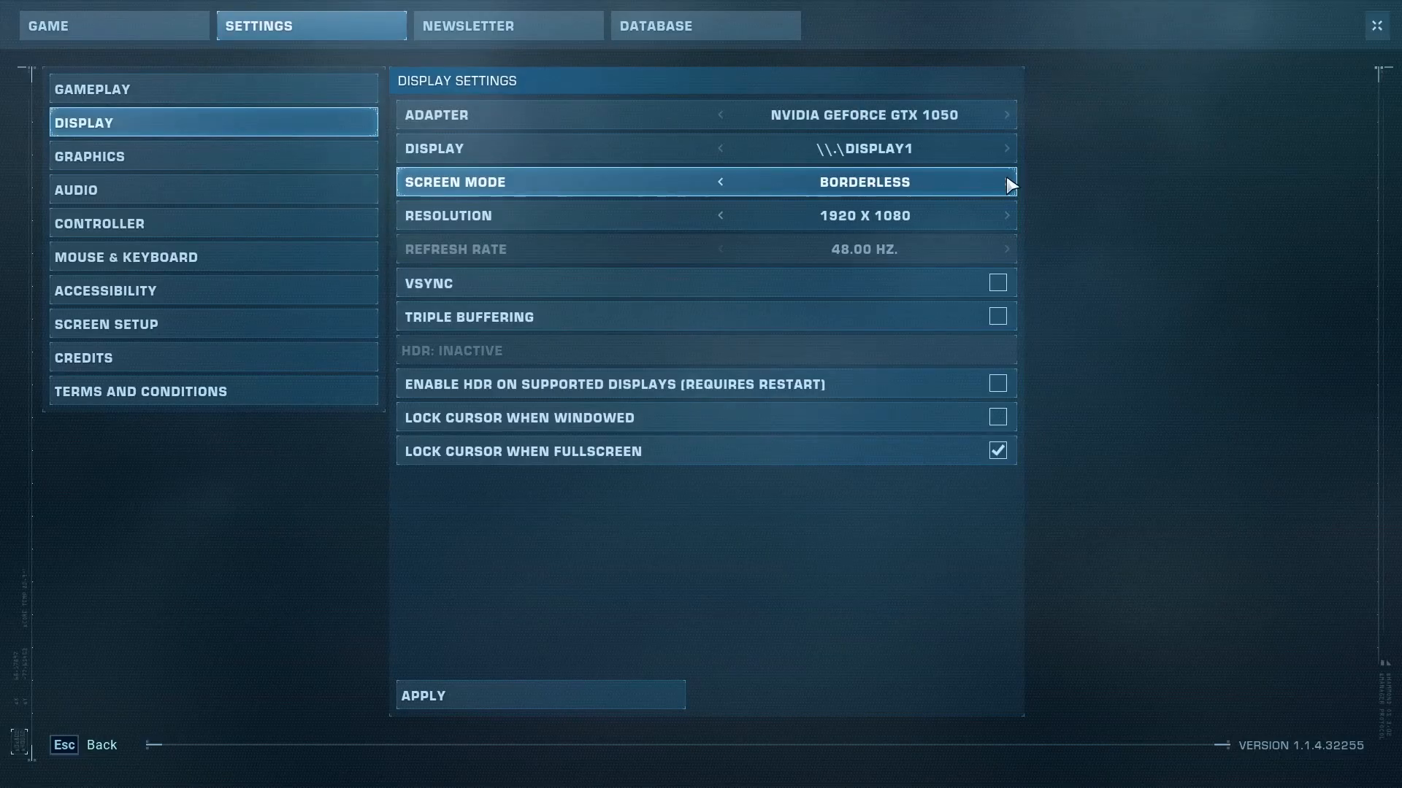
click(721, 183)
click(722, 182)
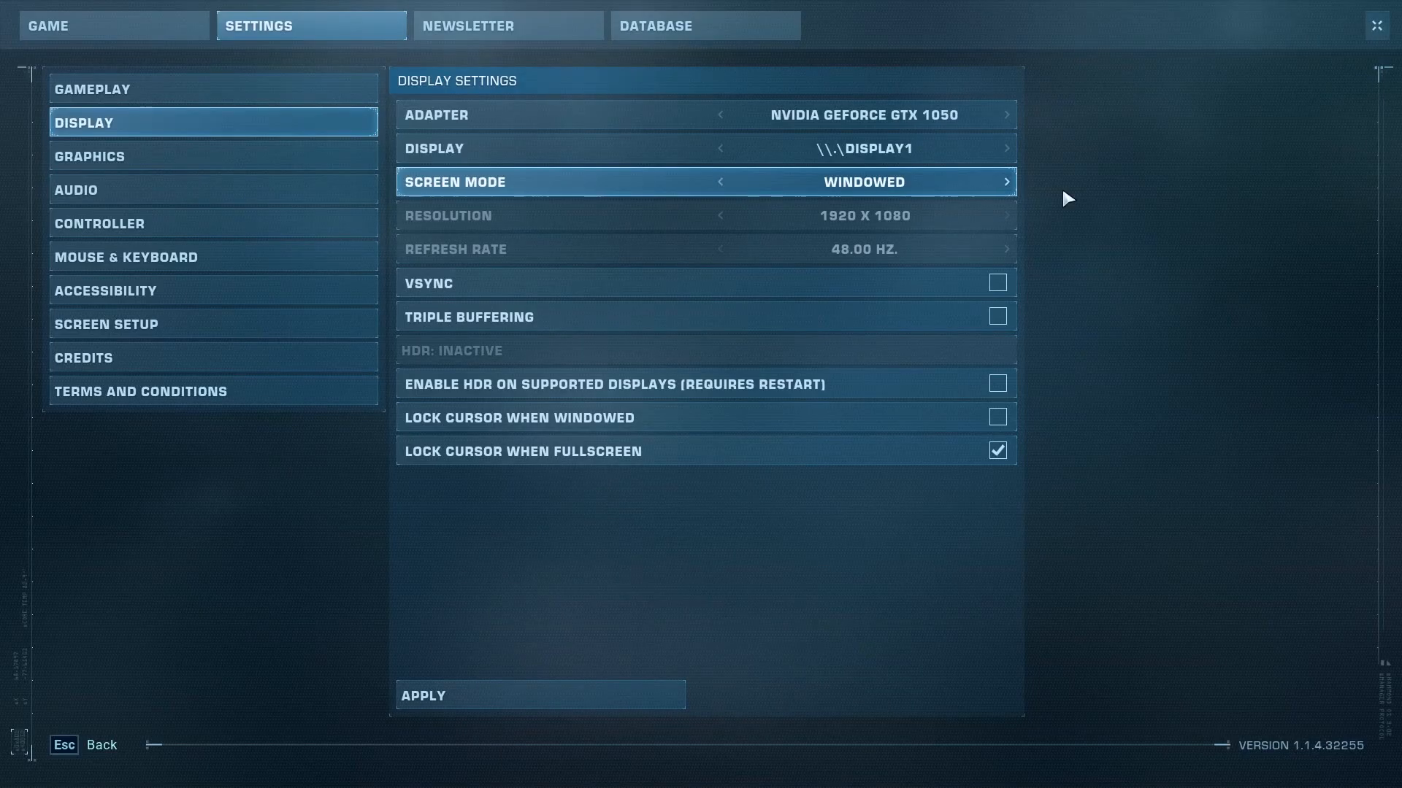
click(1005, 182)
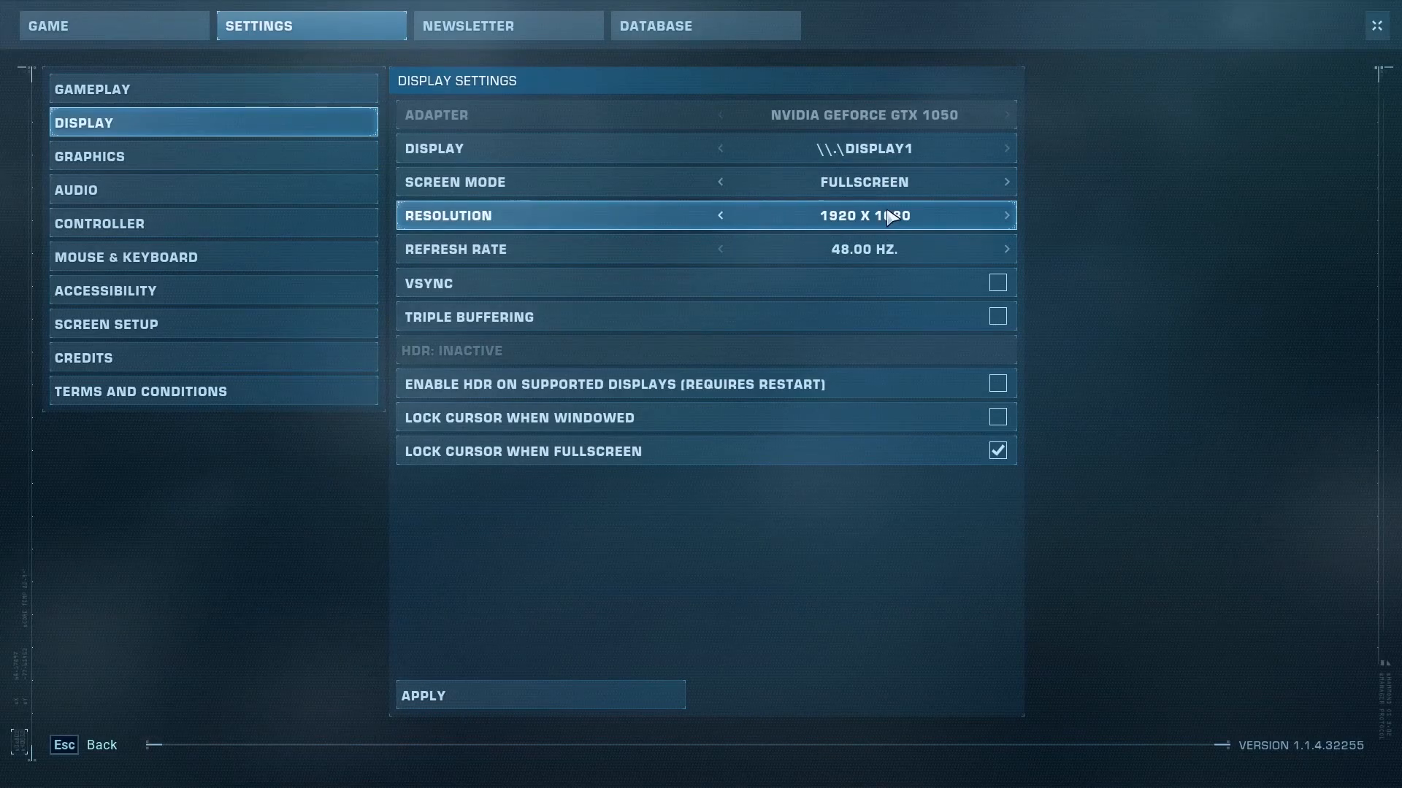
click(724, 184)
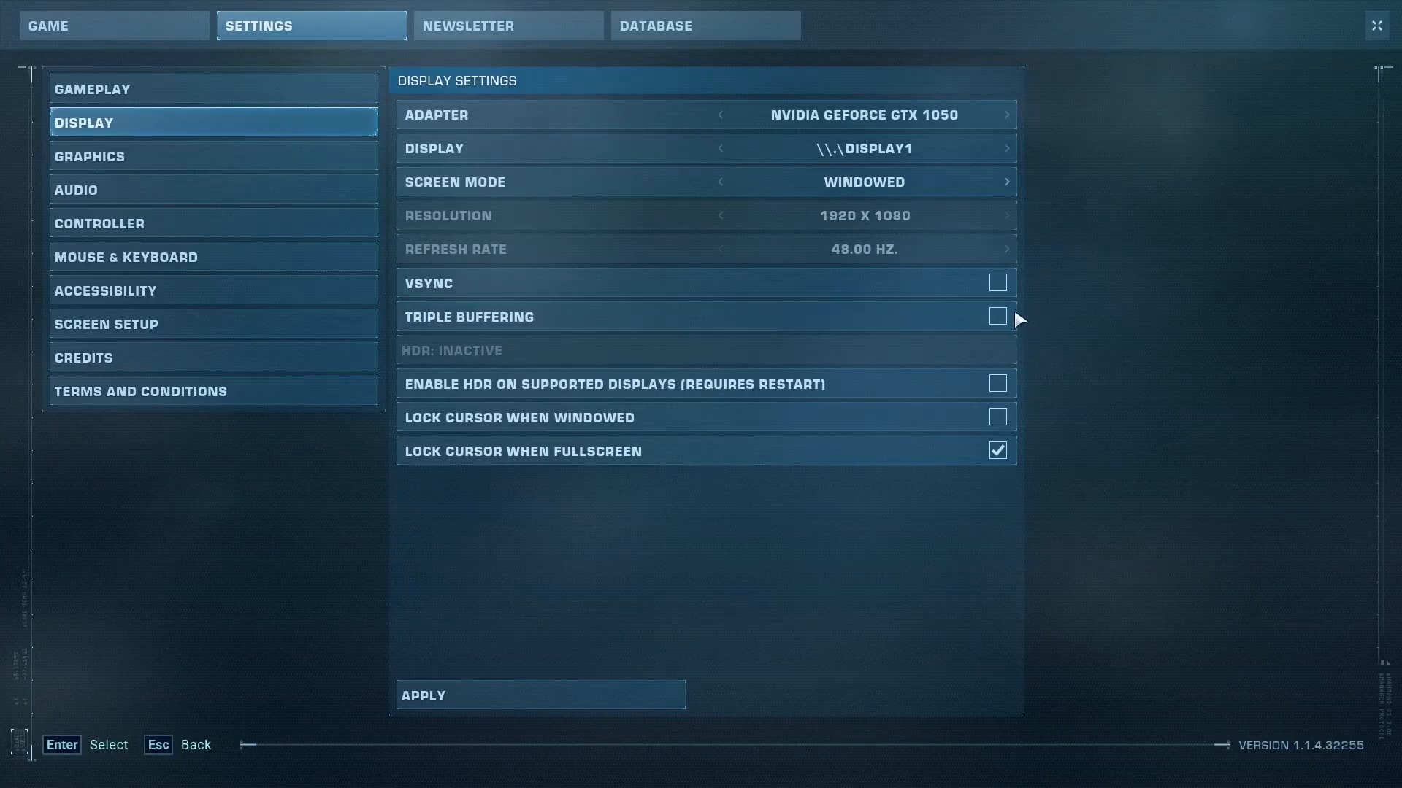
click(998, 284)
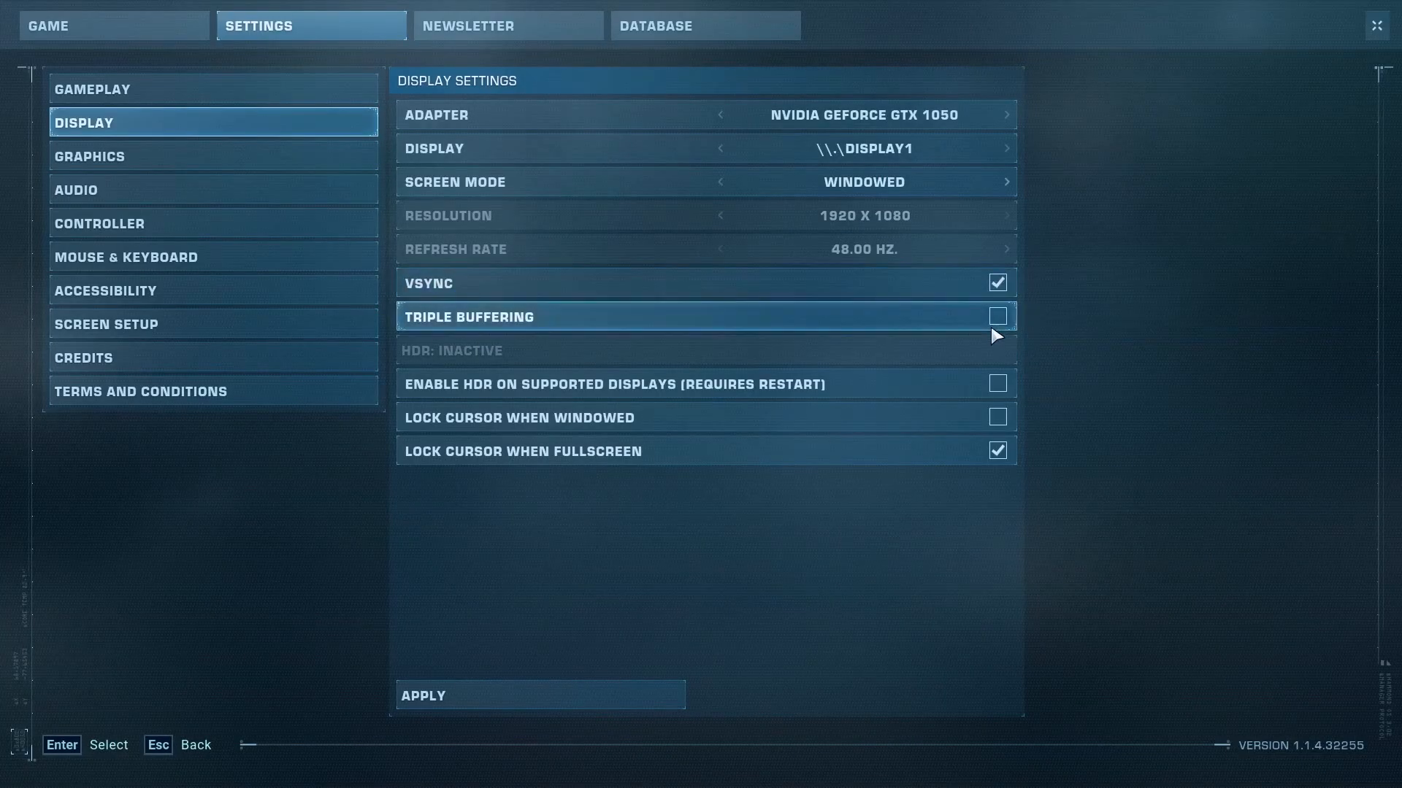
click(998, 283)
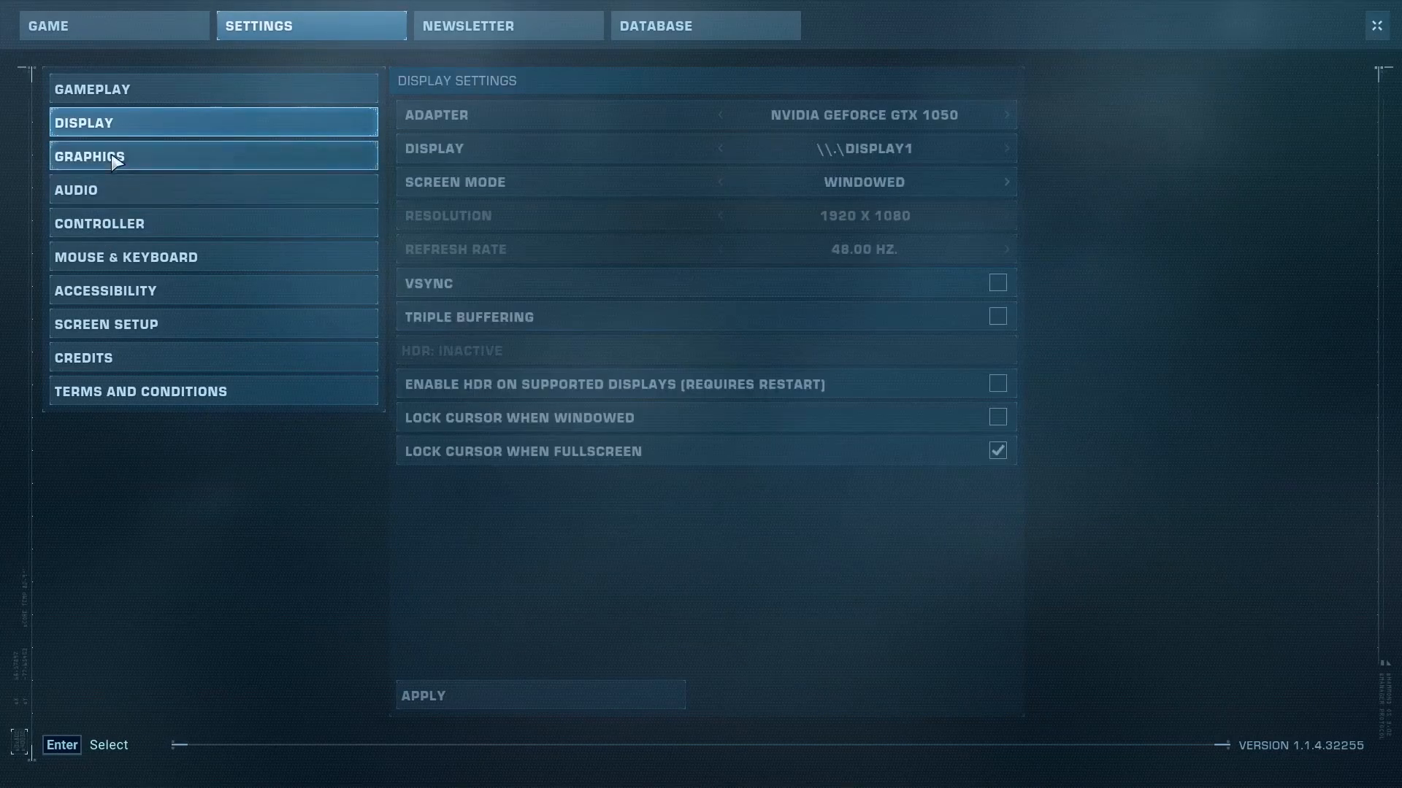
Set the preset in the game's graphics settings to Low
click(113, 156)
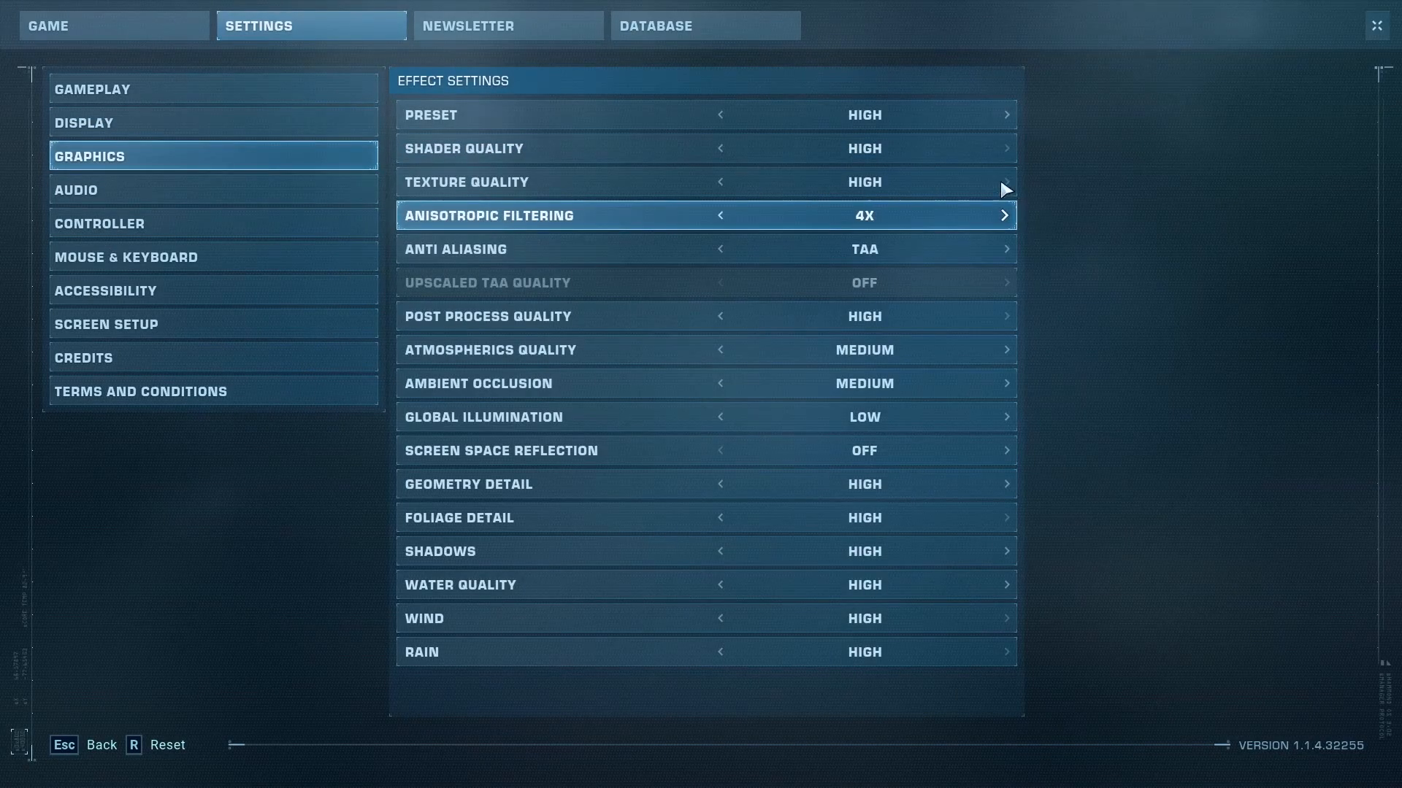
click(1004, 117)
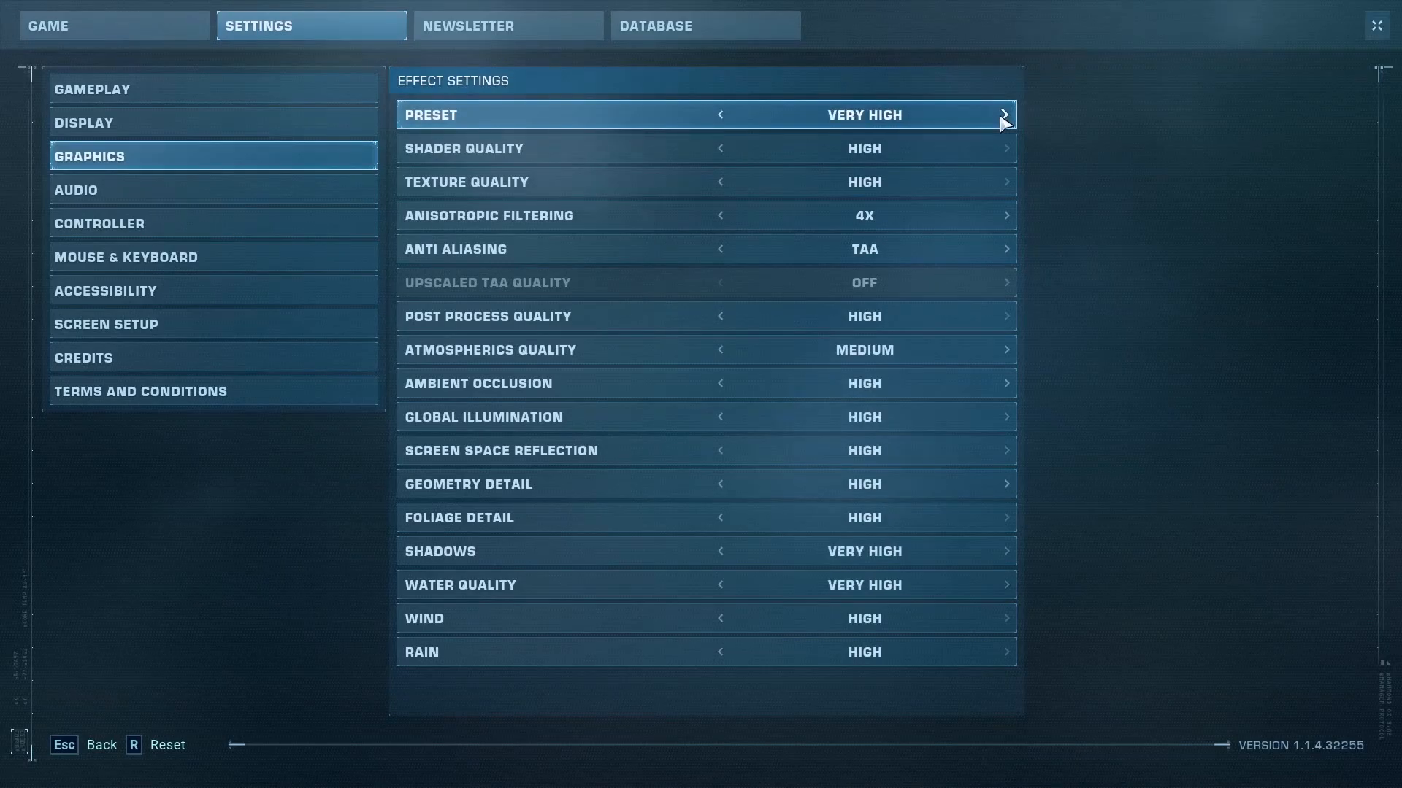
click(1004, 116)
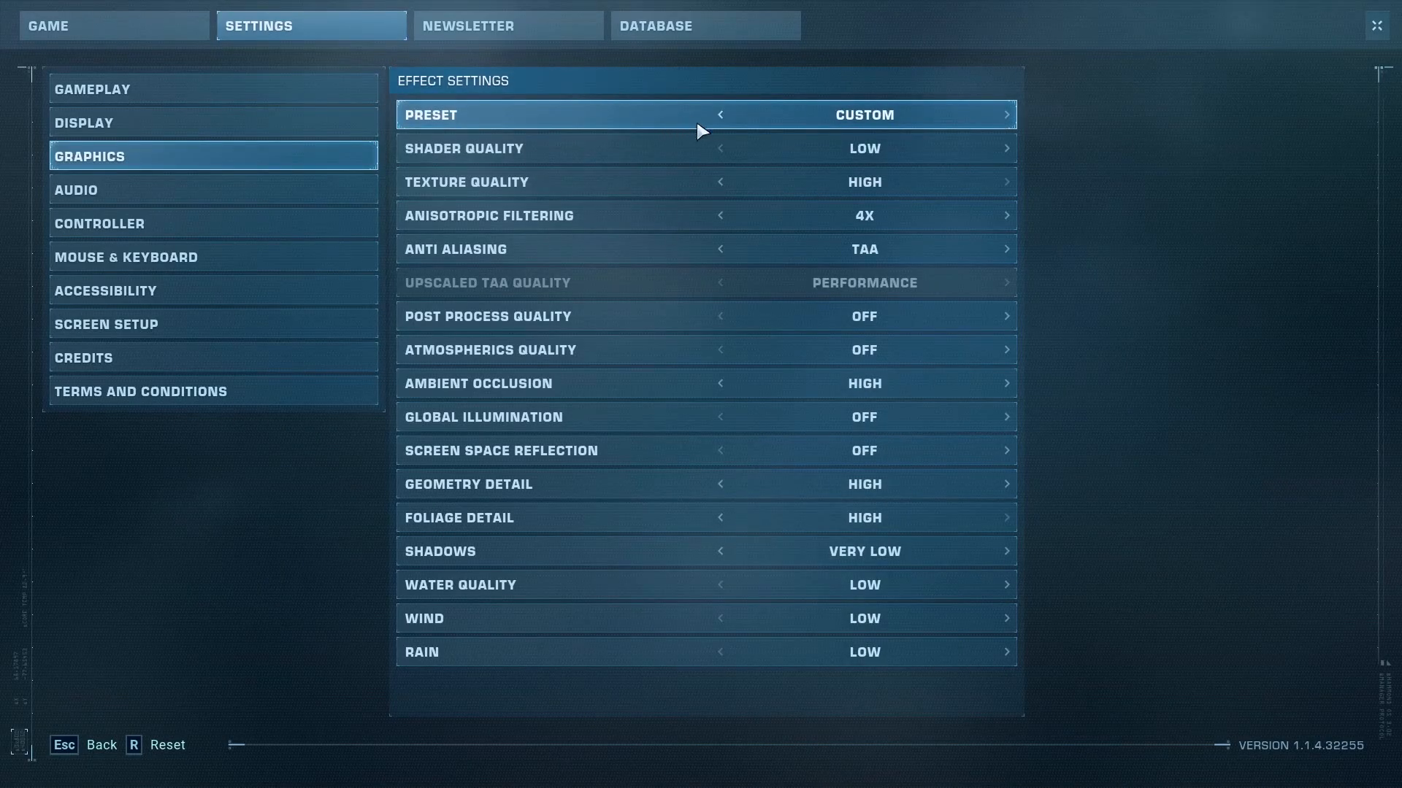
click(726, 117)
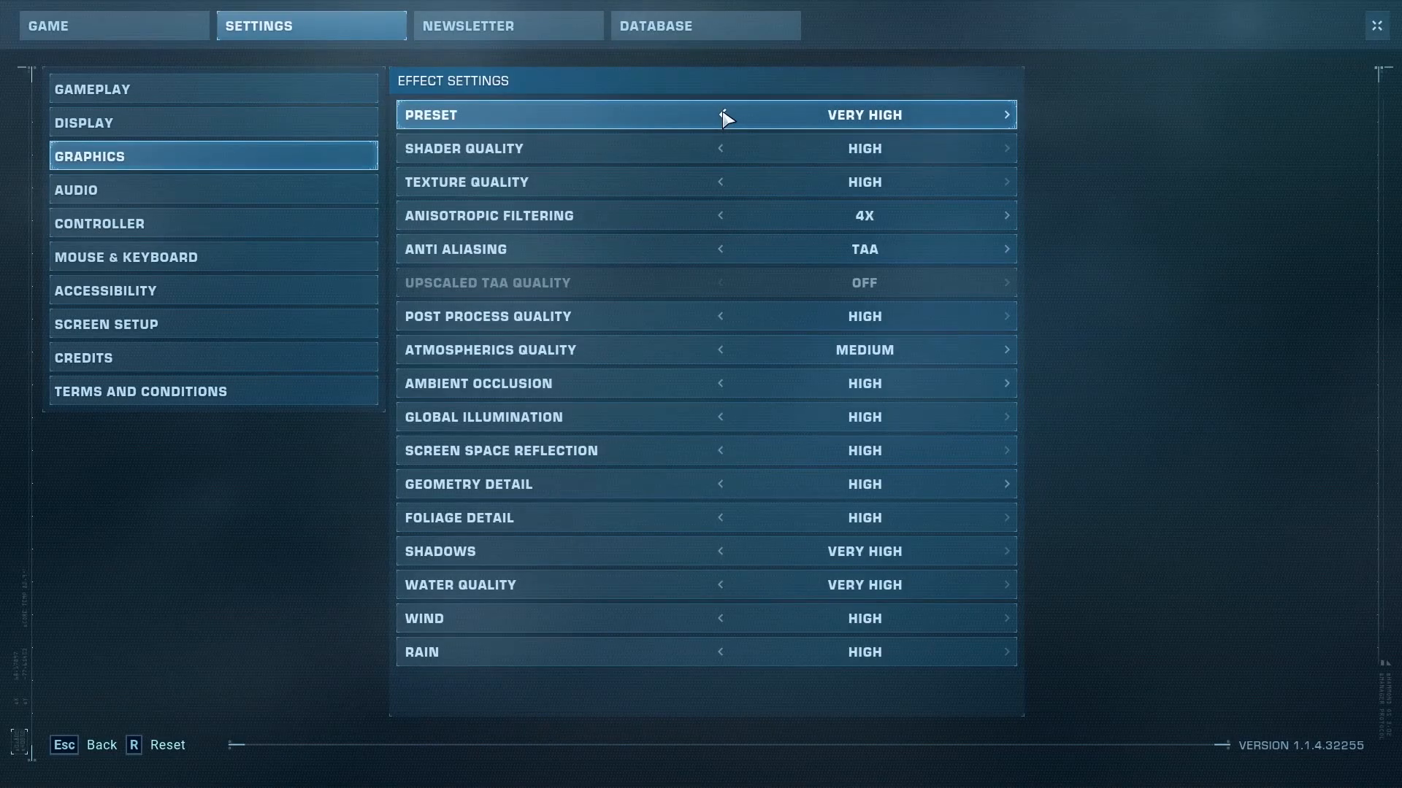
click(723, 115)
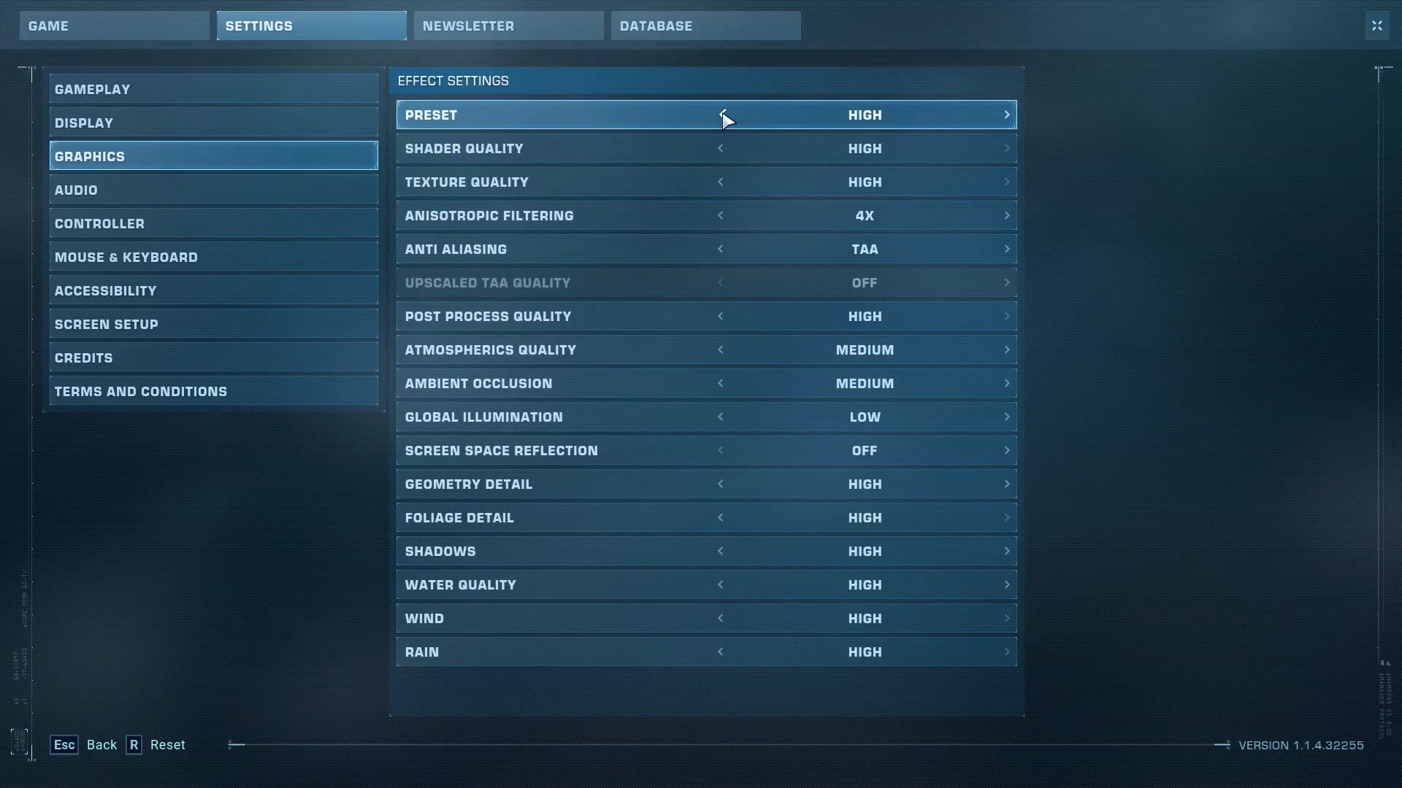
click(723, 116)
click(723, 115)
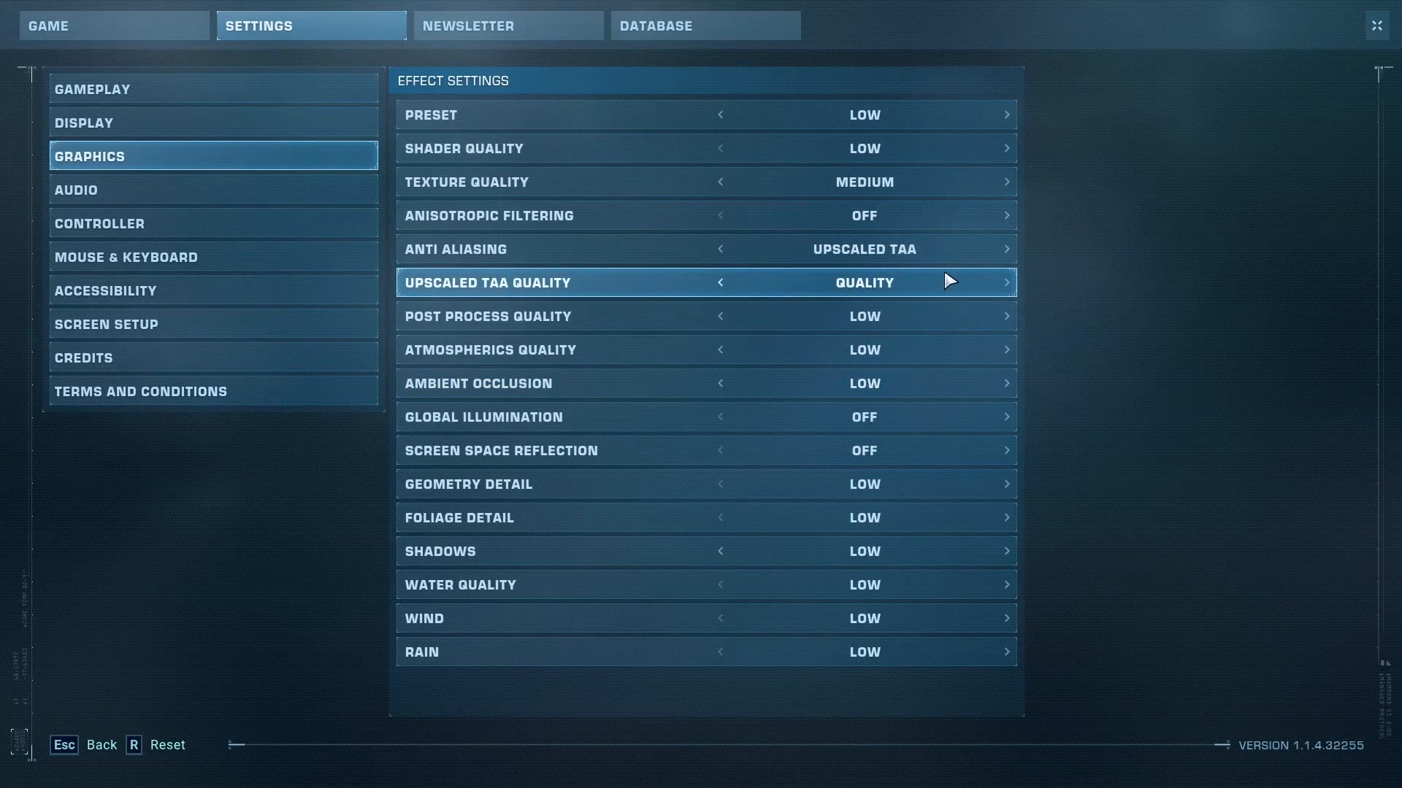
Switch back to the Word document and highlight "reinstall the game to another drive SSD" in Step 15
key(super+d)
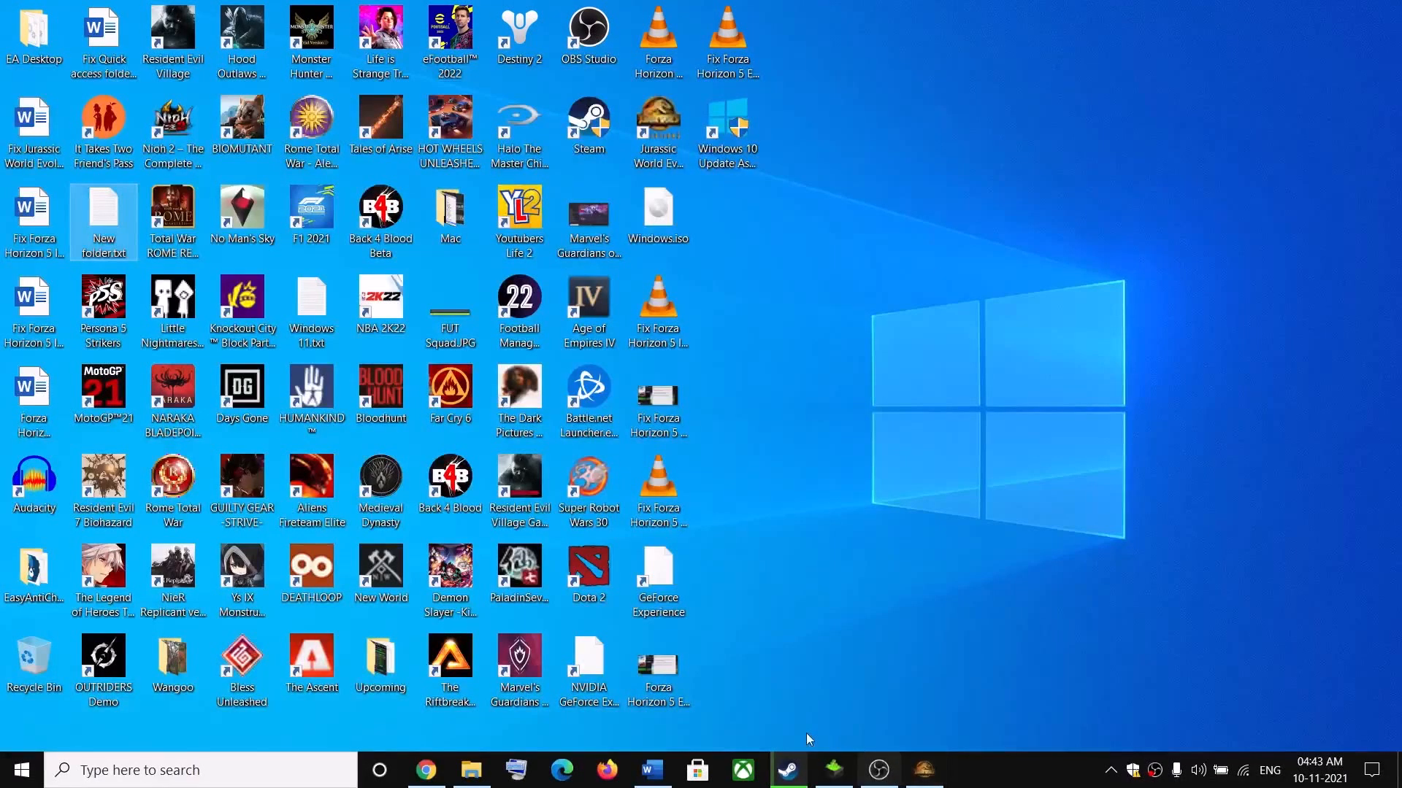
click(665, 774)
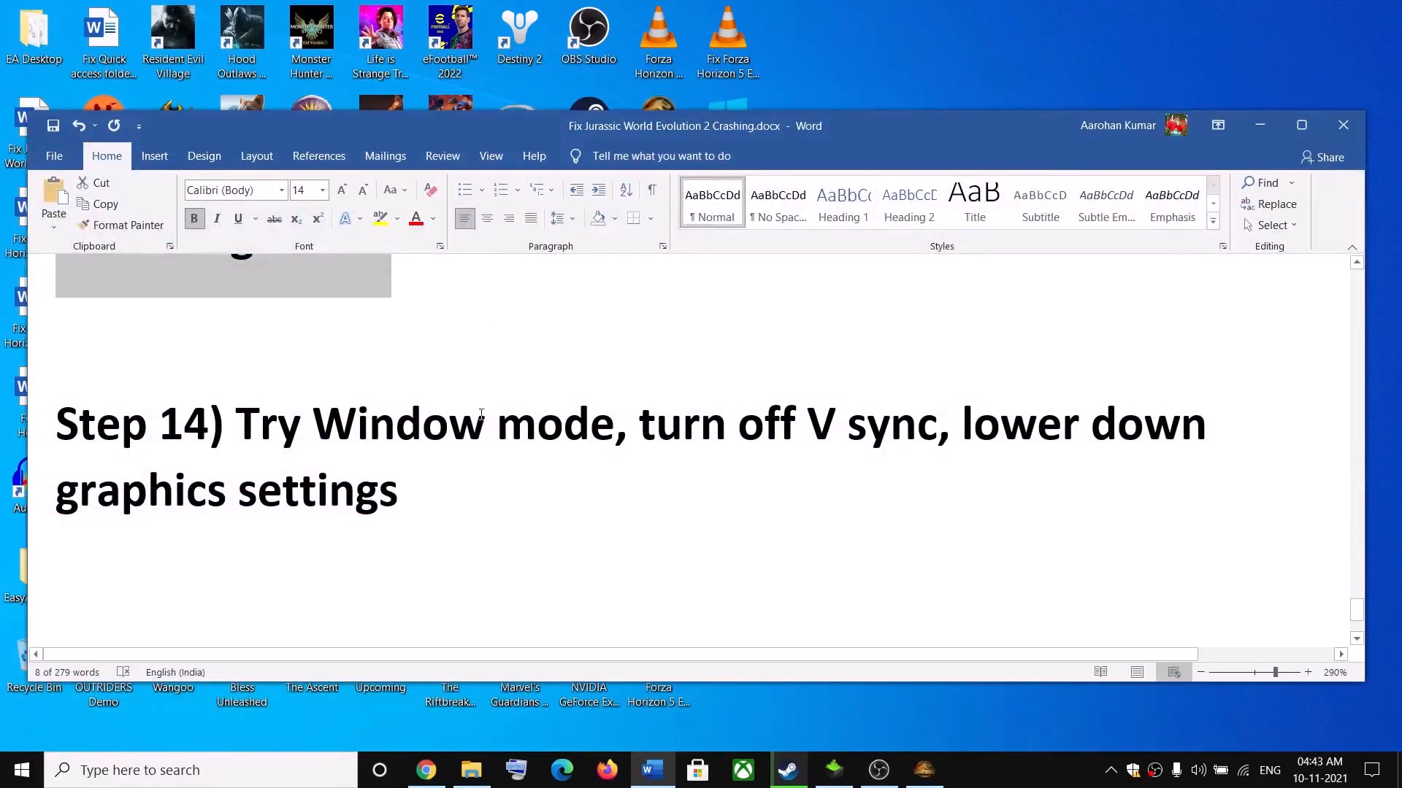
scroll(490, 549, down, 3)
drag(236, 504, 584, 507)
drag(857, 505, 481, 584)
click(978, 507)
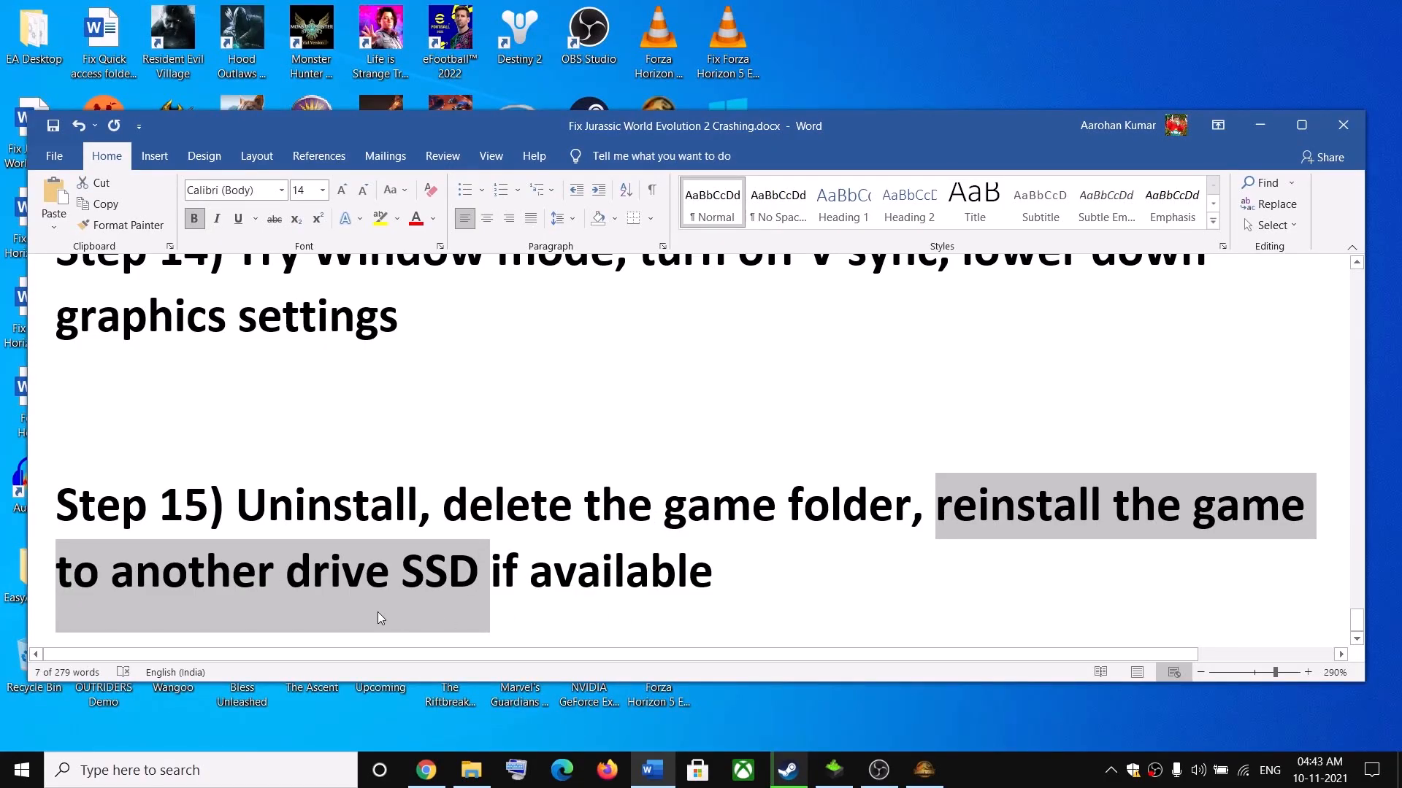
Switch to Steam, close the running Jurassic World Evolution 2, and show the game's management options that include Uninstall
click(787, 770)
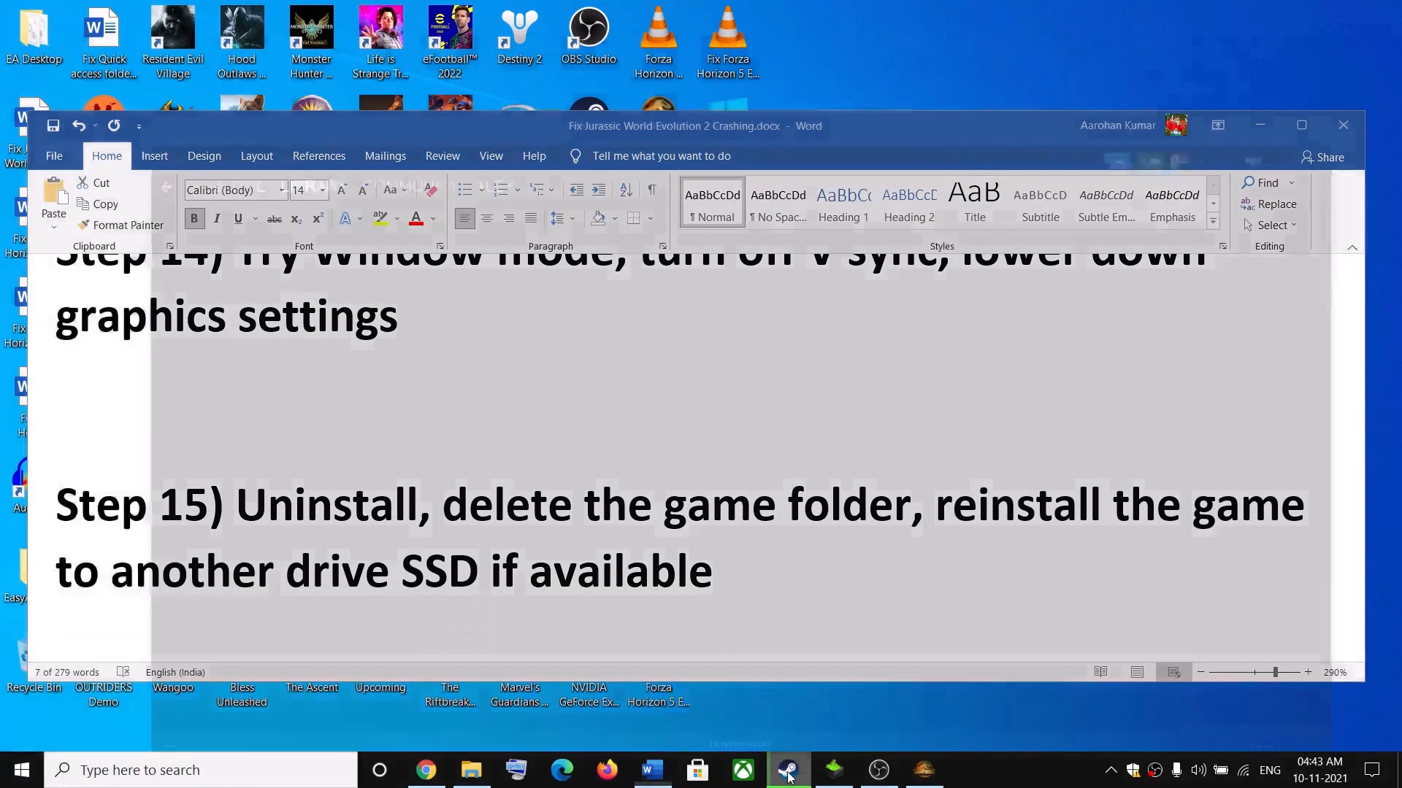
right_click(160, 595)
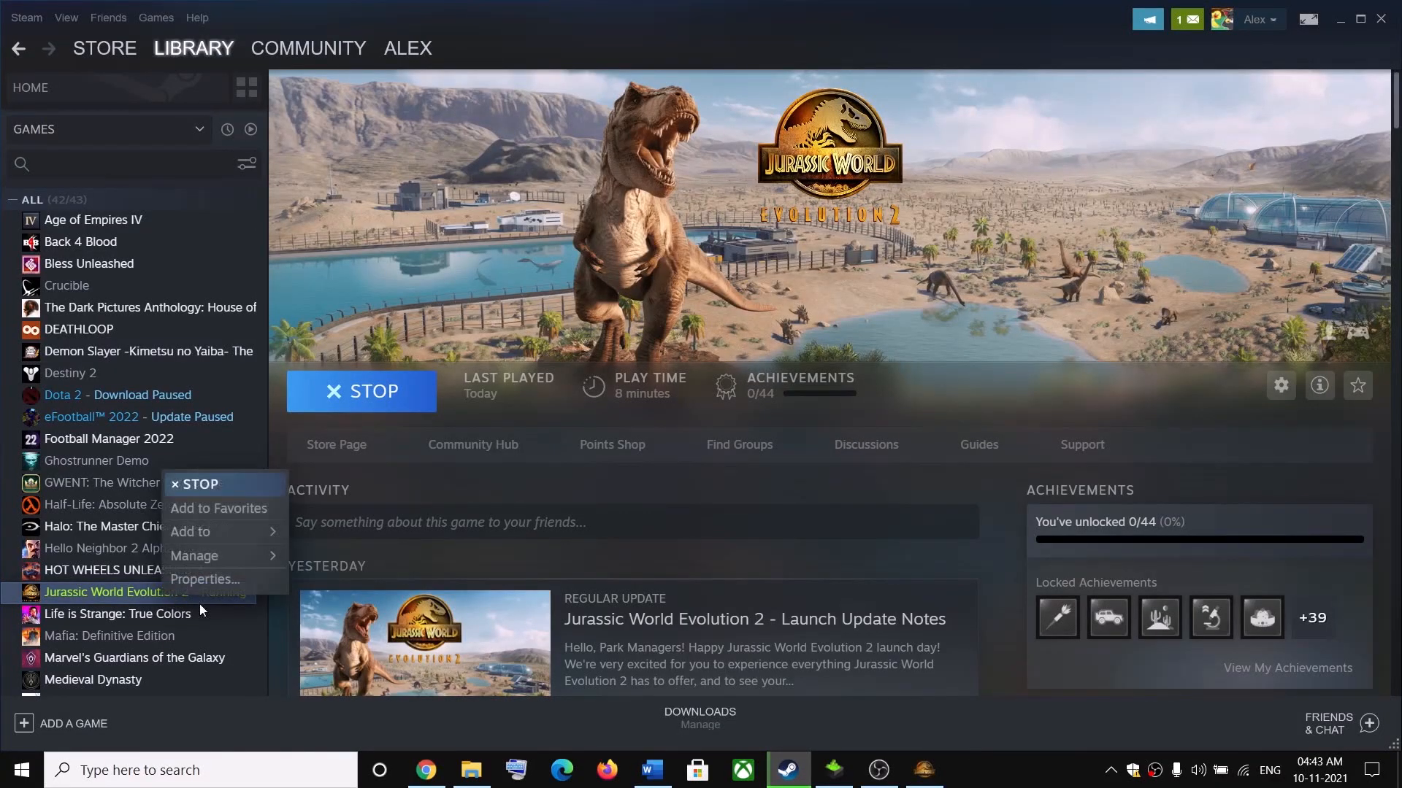
mouse_move(263, 555)
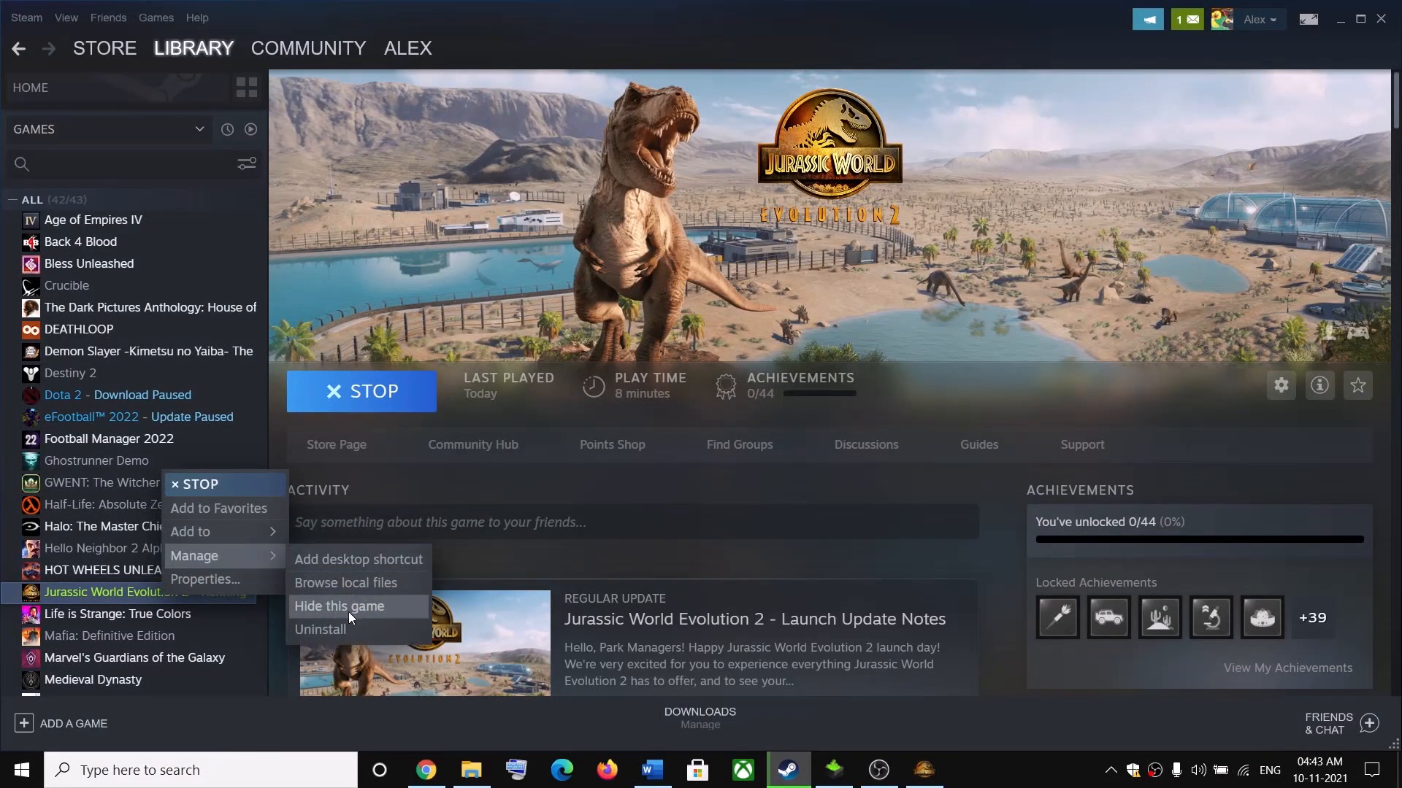
right_click(924, 771)
click(878, 730)
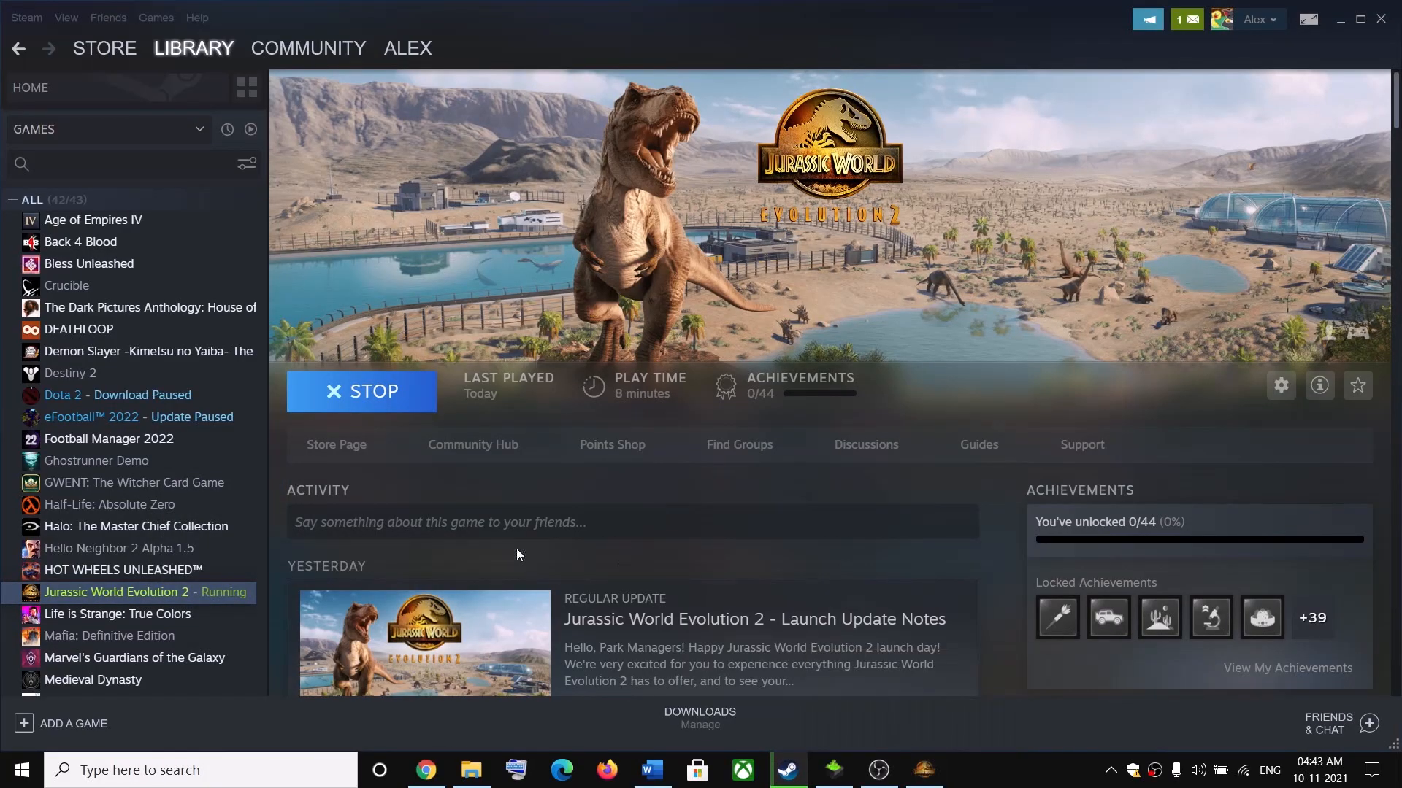
right_click(201, 600)
mouse_move(238, 551)
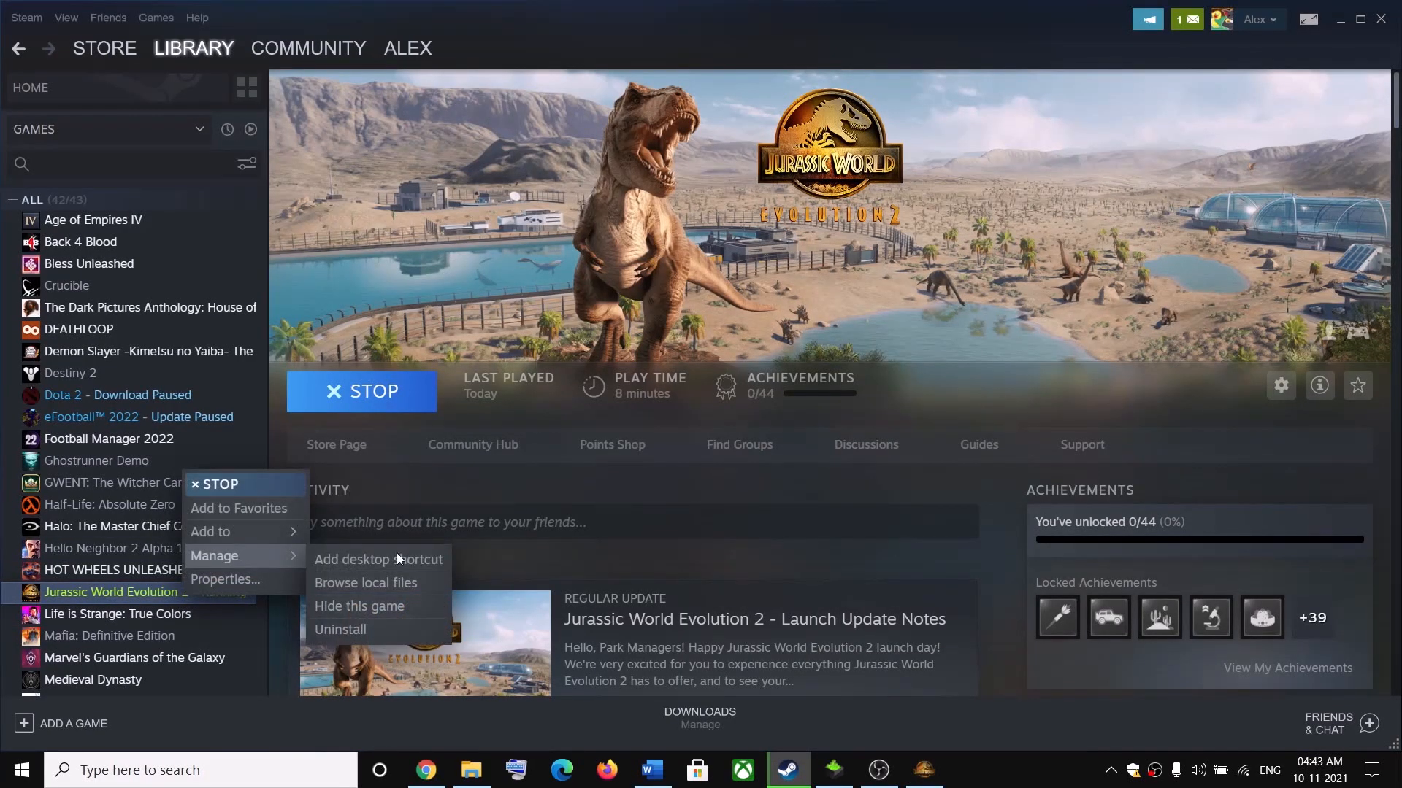
Highlight "delete the game folder" in Step 15 of the Word document, and look up the computer's power options
click(652, 771)
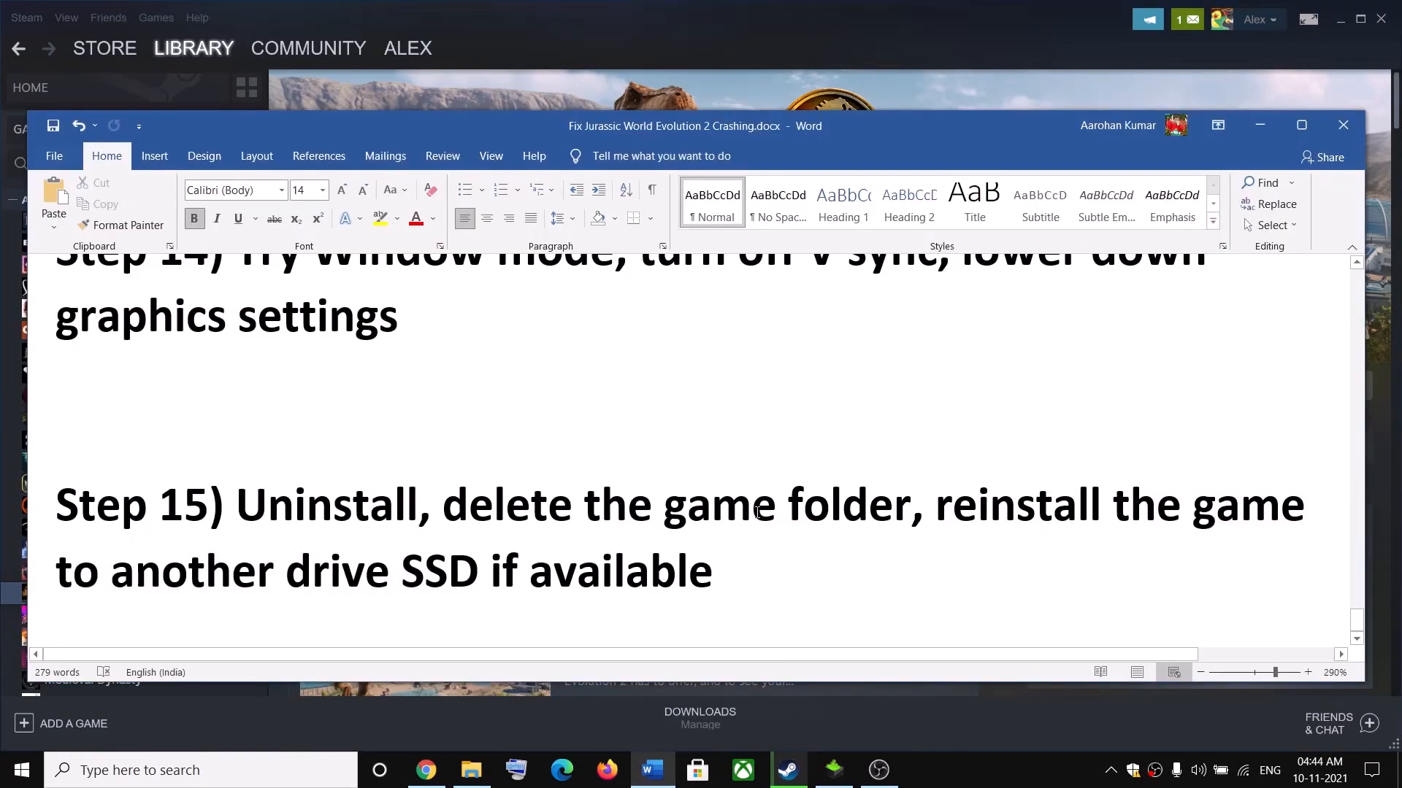
drag(513, 505, 837, 503)
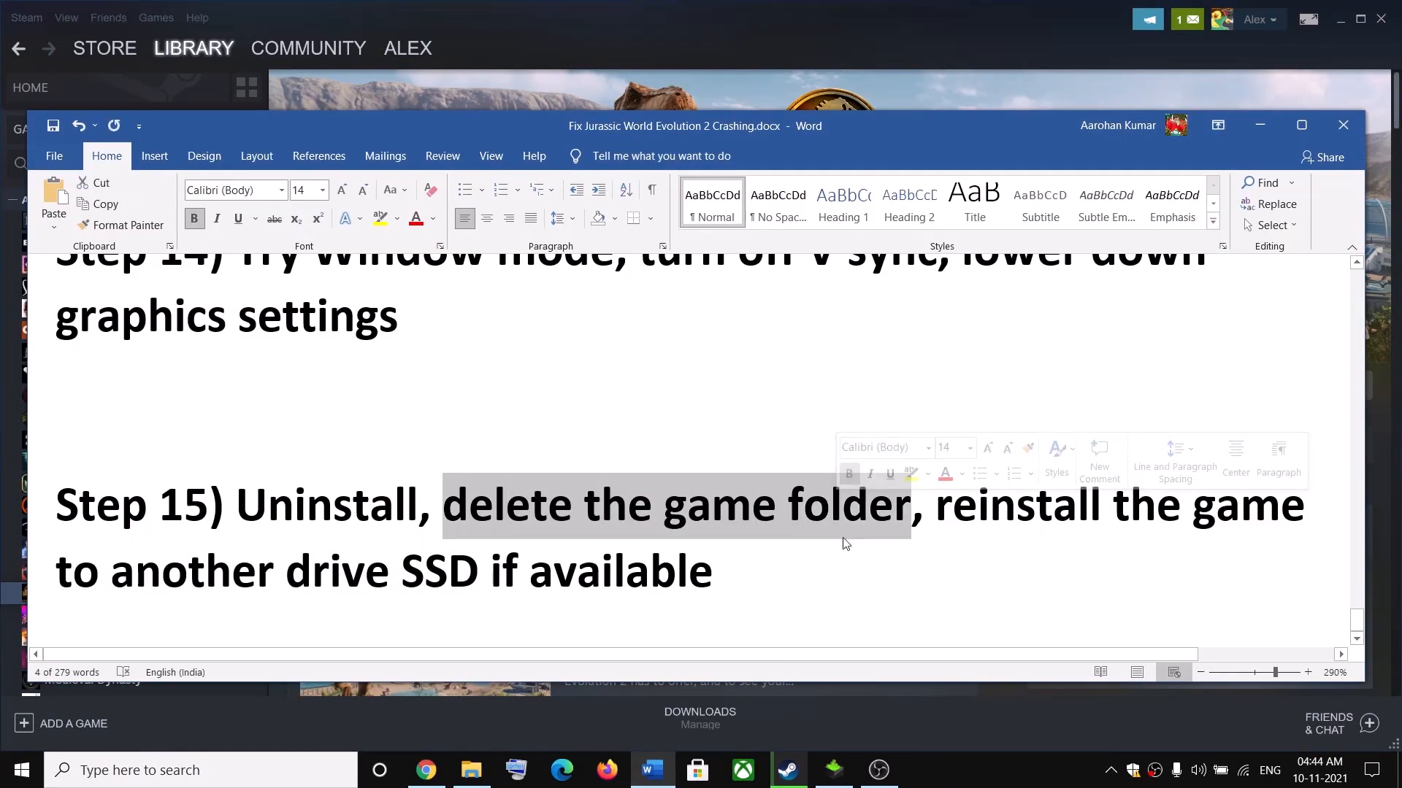
key(super)
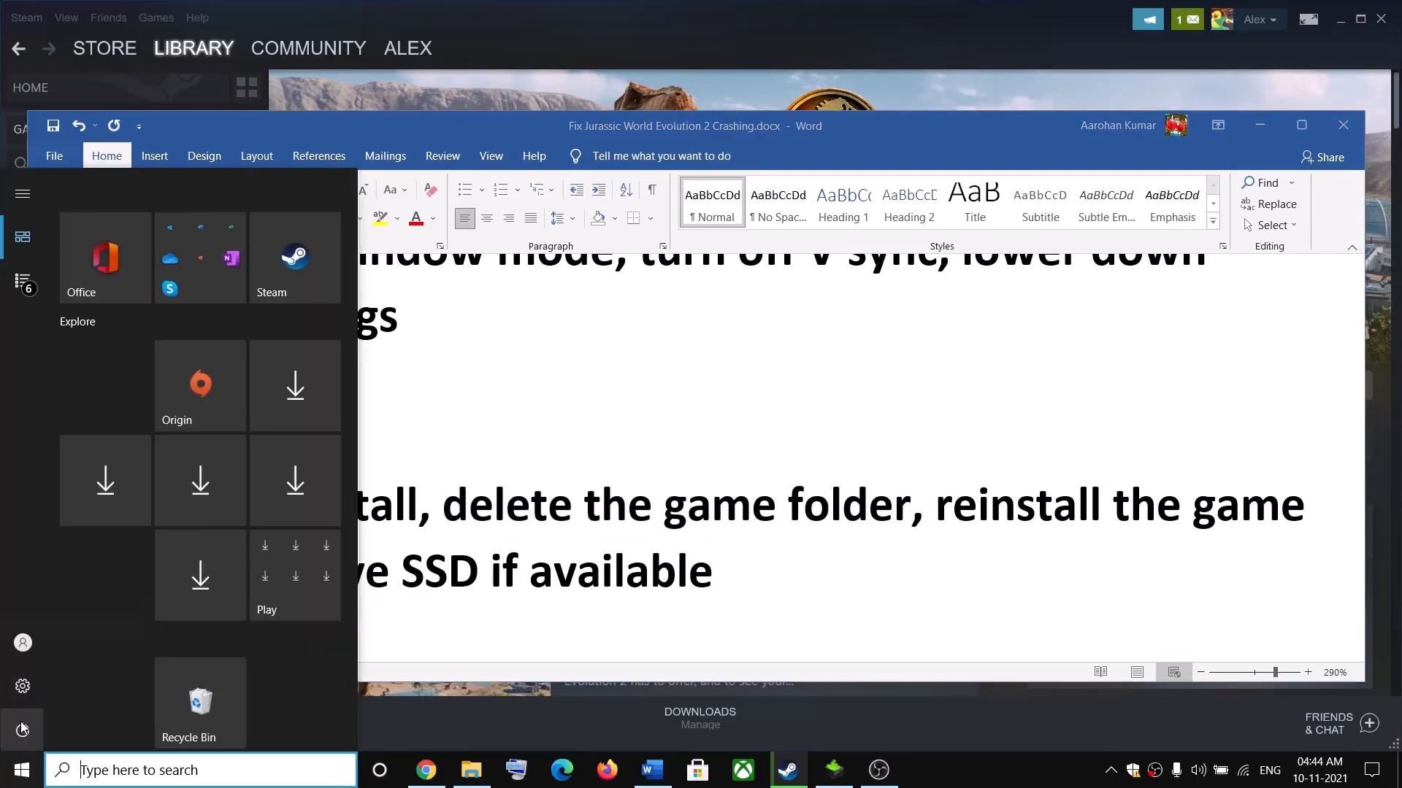
click(22, 730)
click(941, 553)
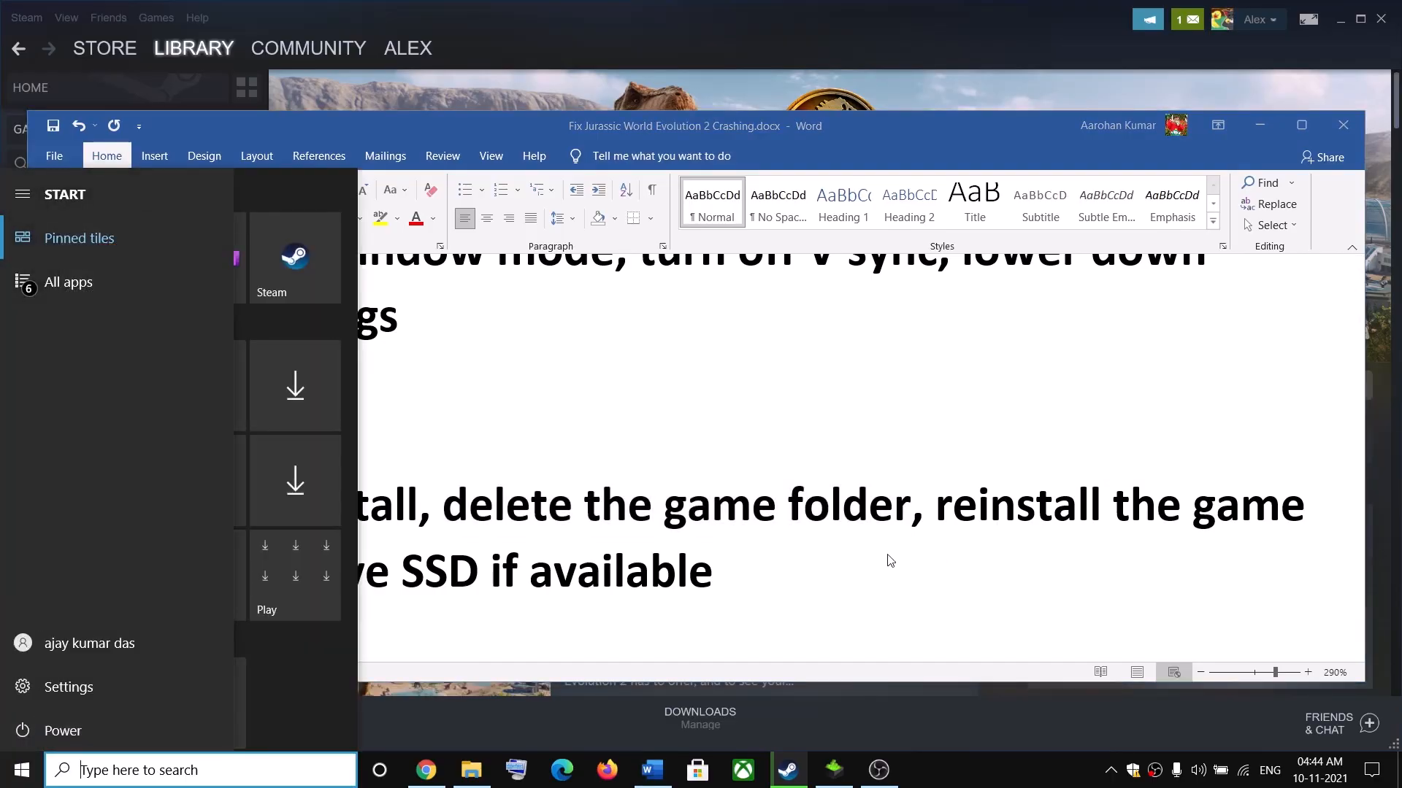
Highlight "reinstall the game to another drive SSD", "SSD if" and "another drive" one after another in Step 15 of the Word document
click(831, 560)
drag(949, 504, 462, 574)
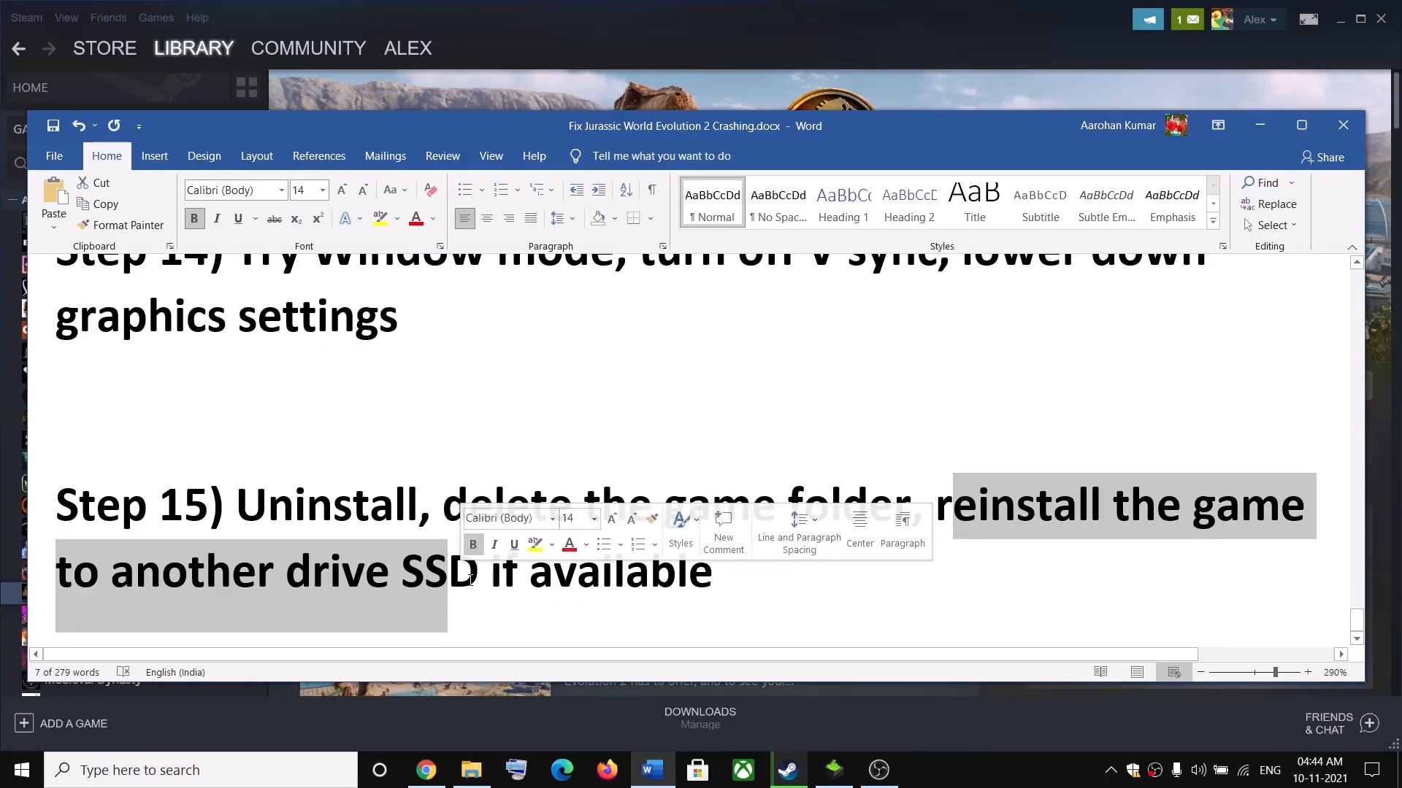
click(422, 573)
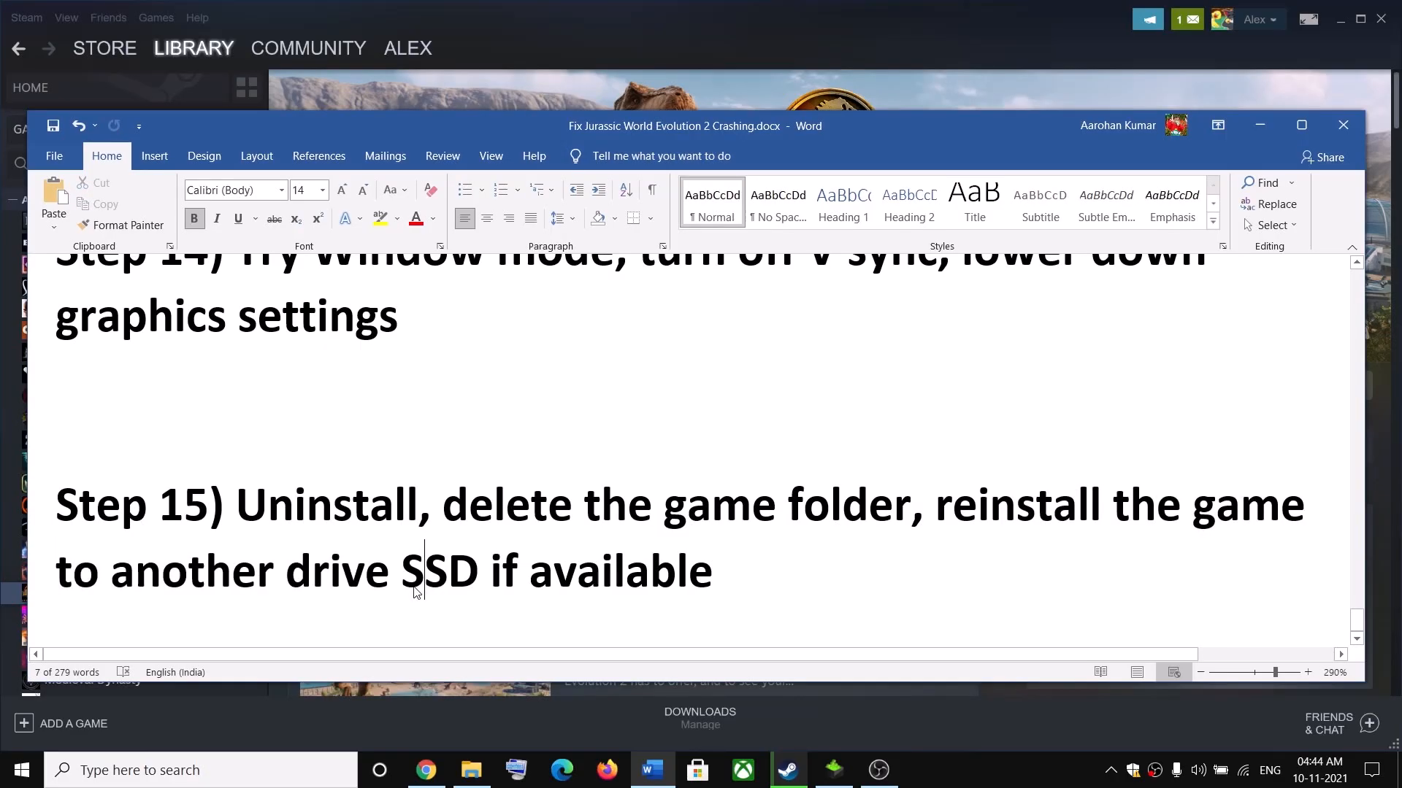
drag(401, 573, 517, 578)
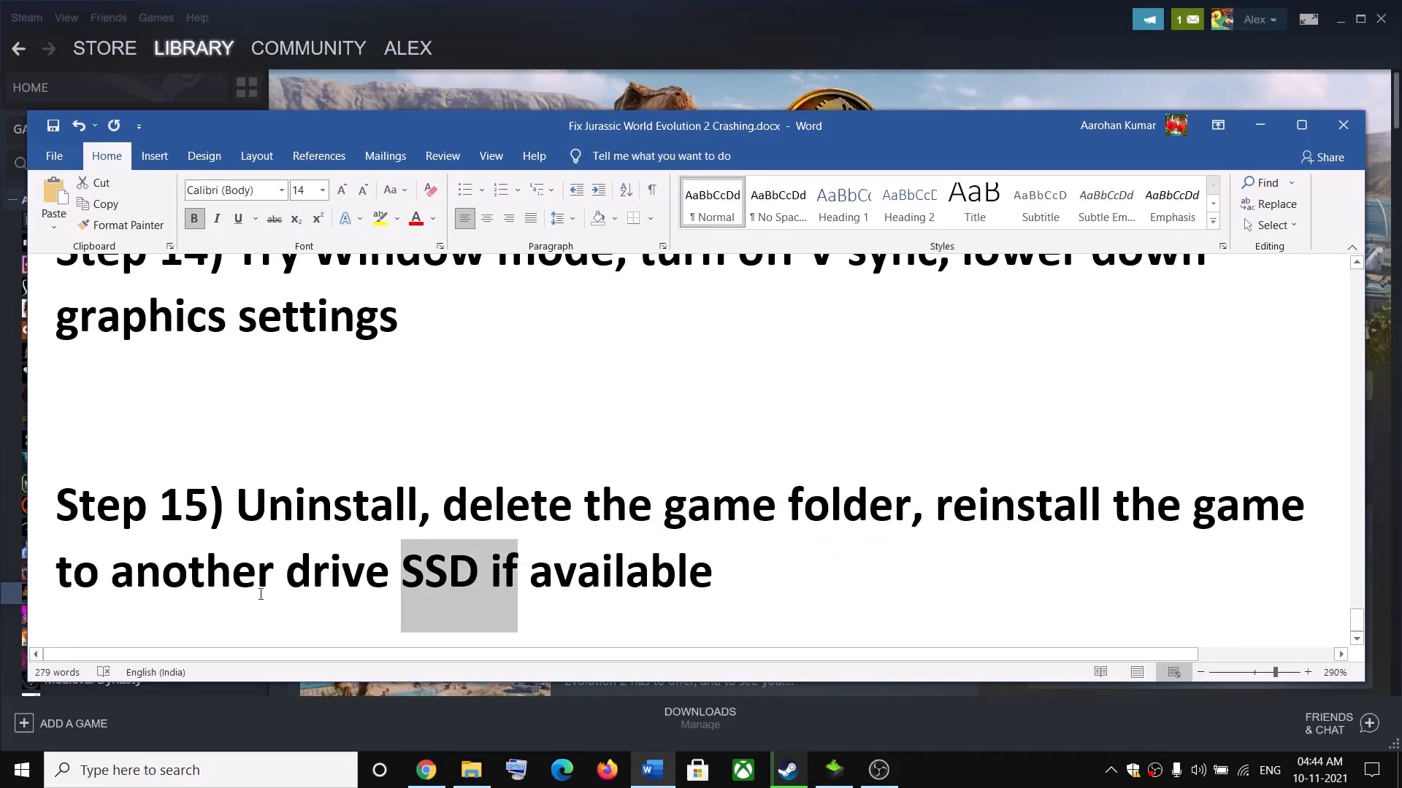
drag(117, 570, 401, 570)
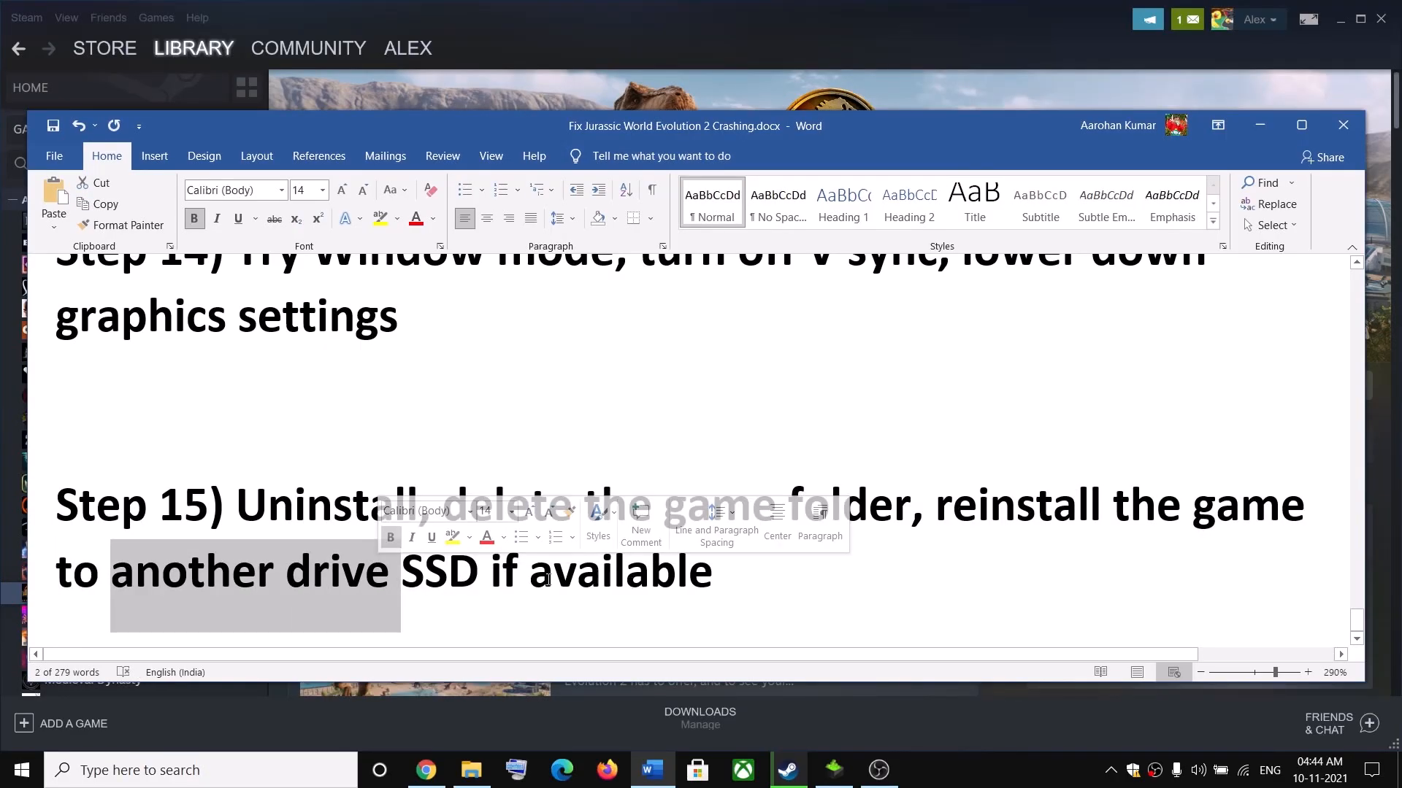
click(760, 598)
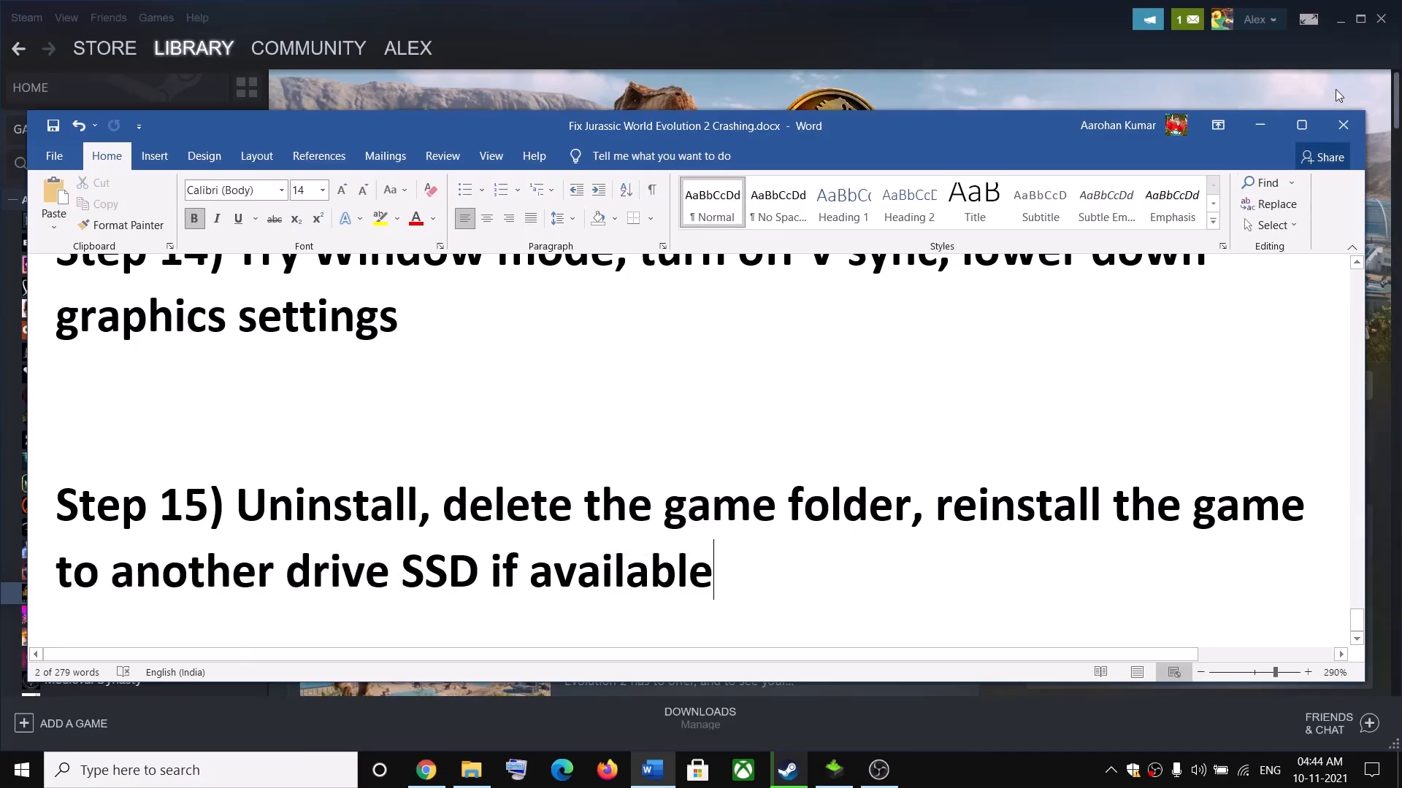
Return to the beginning of the Word document and minimize its window to reveal the Steam library
drag(1356, 634, 1355, 259)
click(1263, 125)
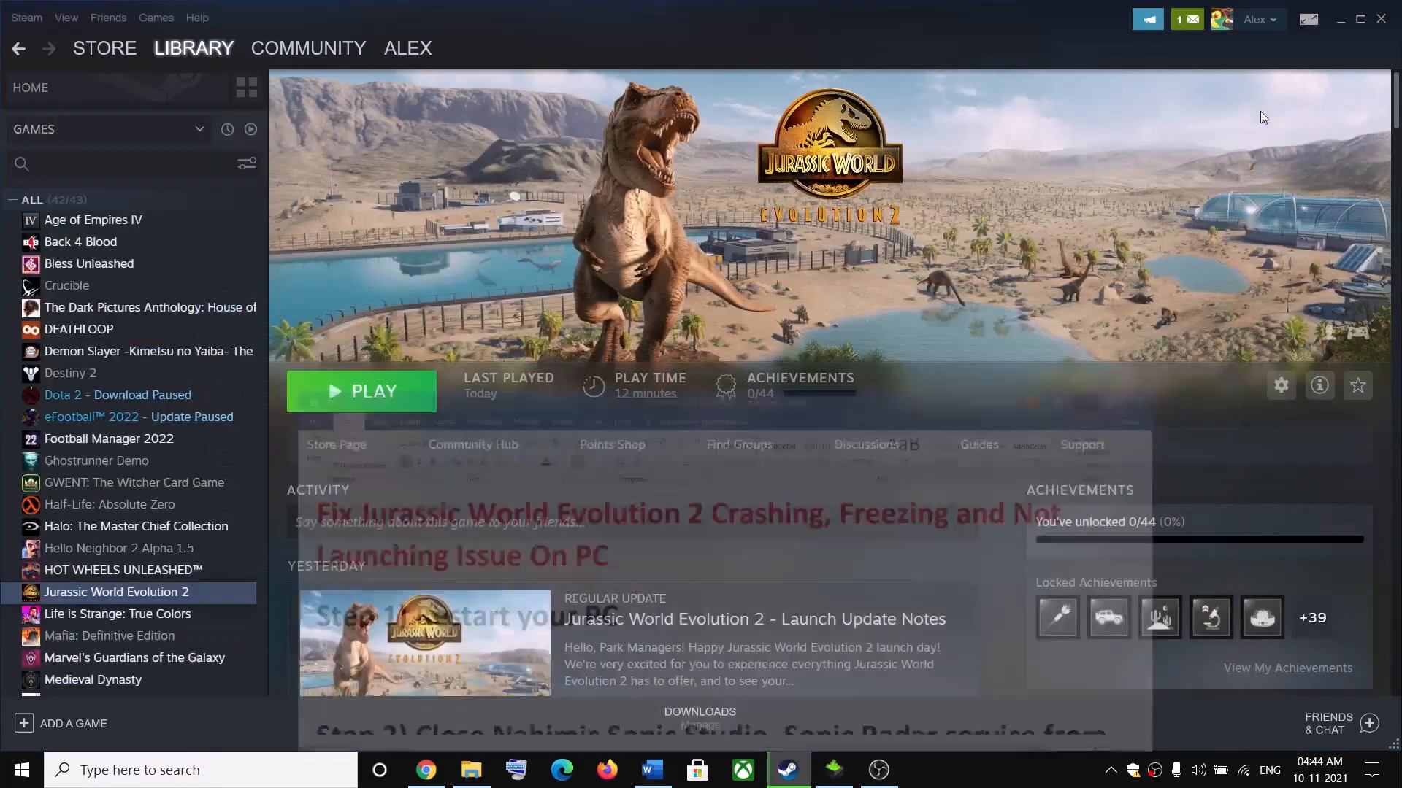